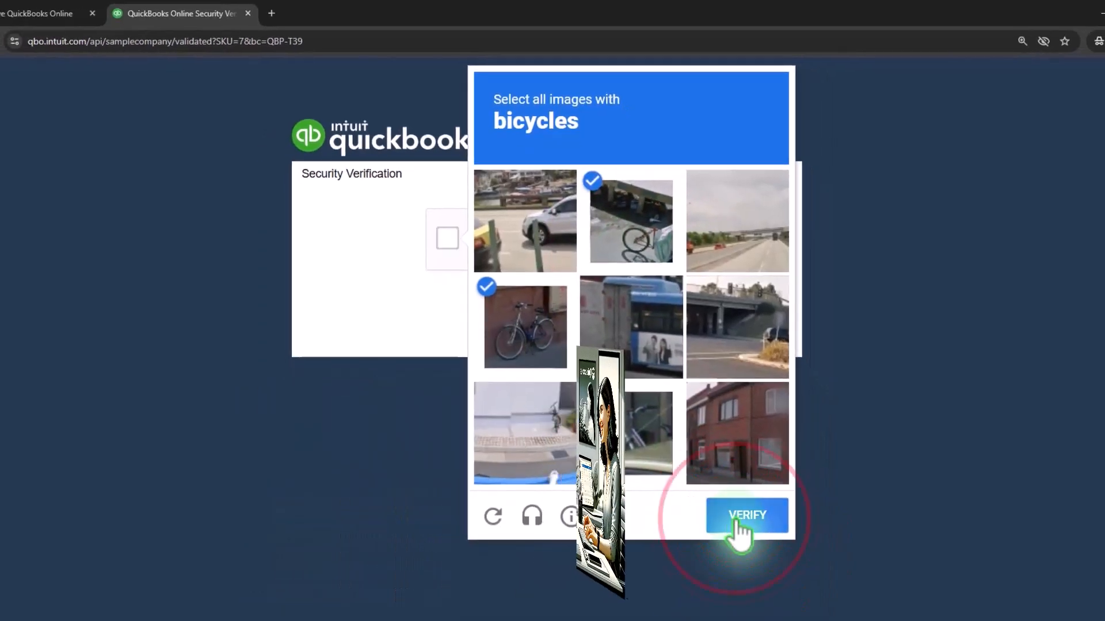
Step: Complete the security verification to open the QuickBooks Online sample company, and close the test drive support page
click(562, 334)
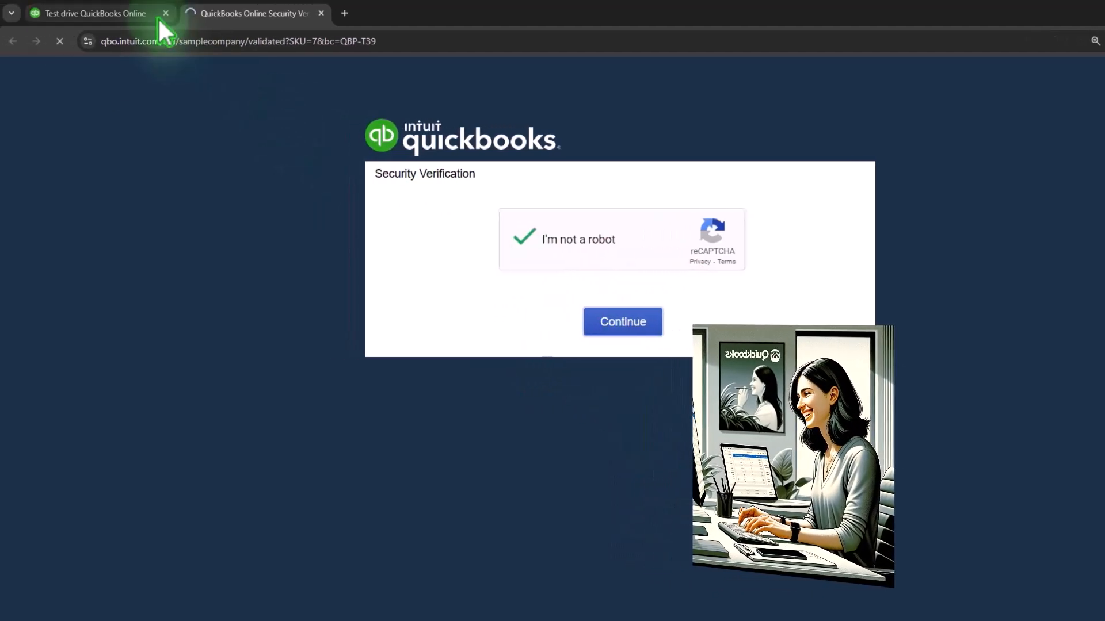
click(123, 16)
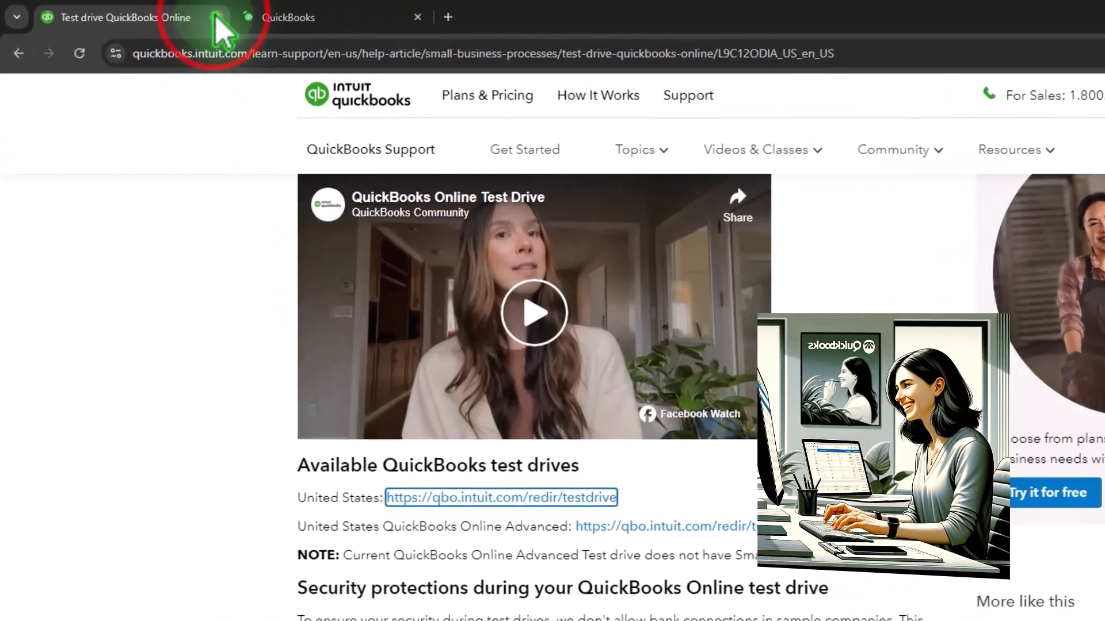
click(156, 12)
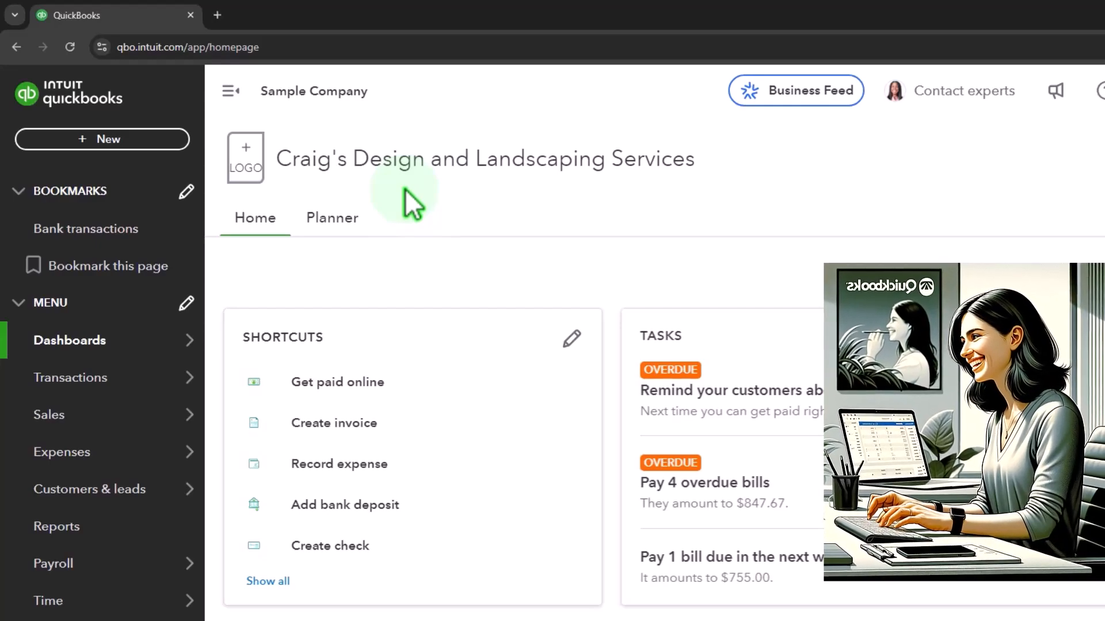
Step: Open the Balance Sheet and Profit and Loss reports from the Reports favorites, each in its own browser tab
click(72, 533)
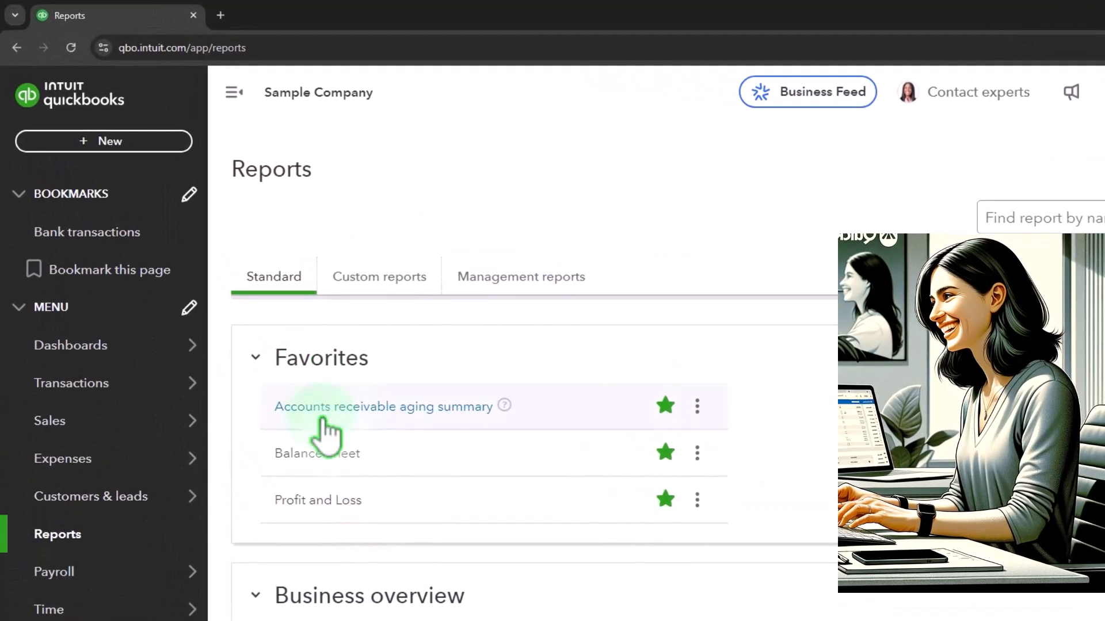
right_click(318, 453)
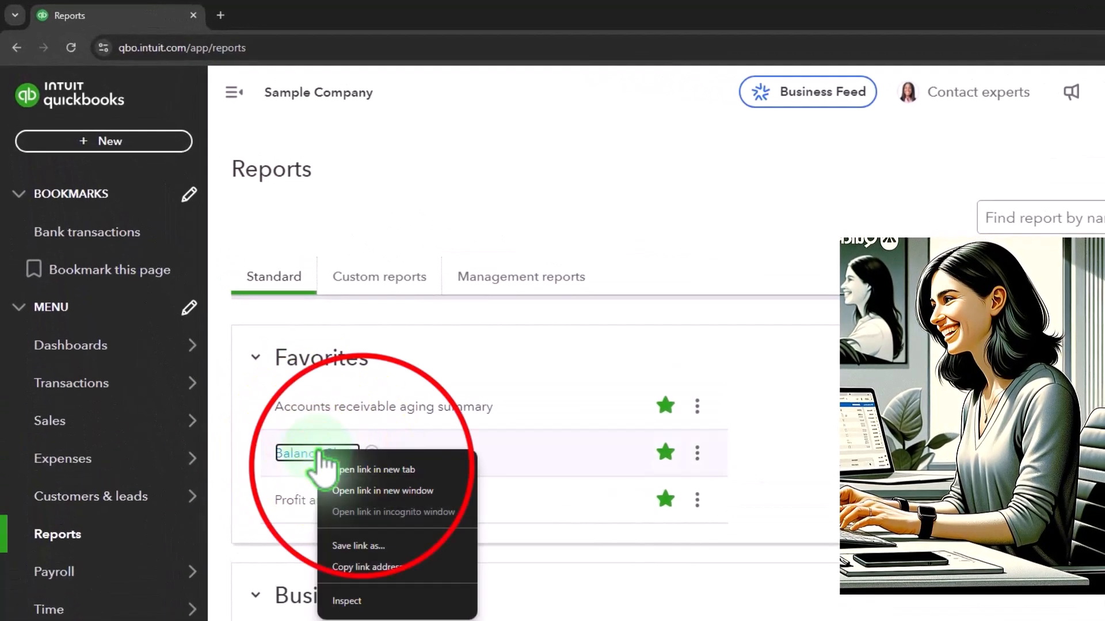
click(363, 467)
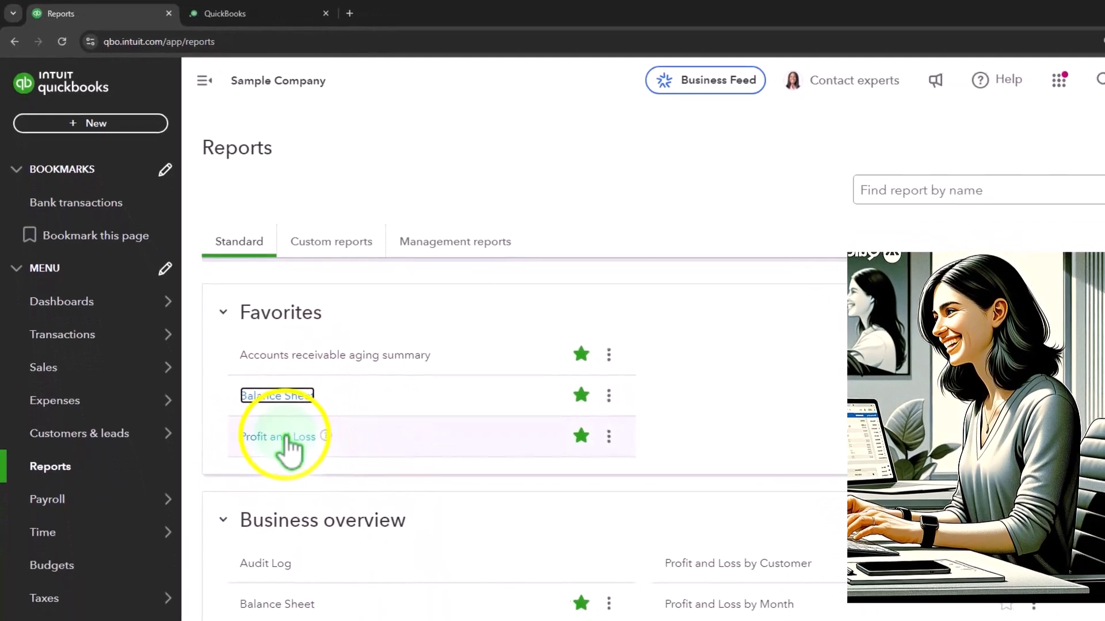
right_click(288, 440)
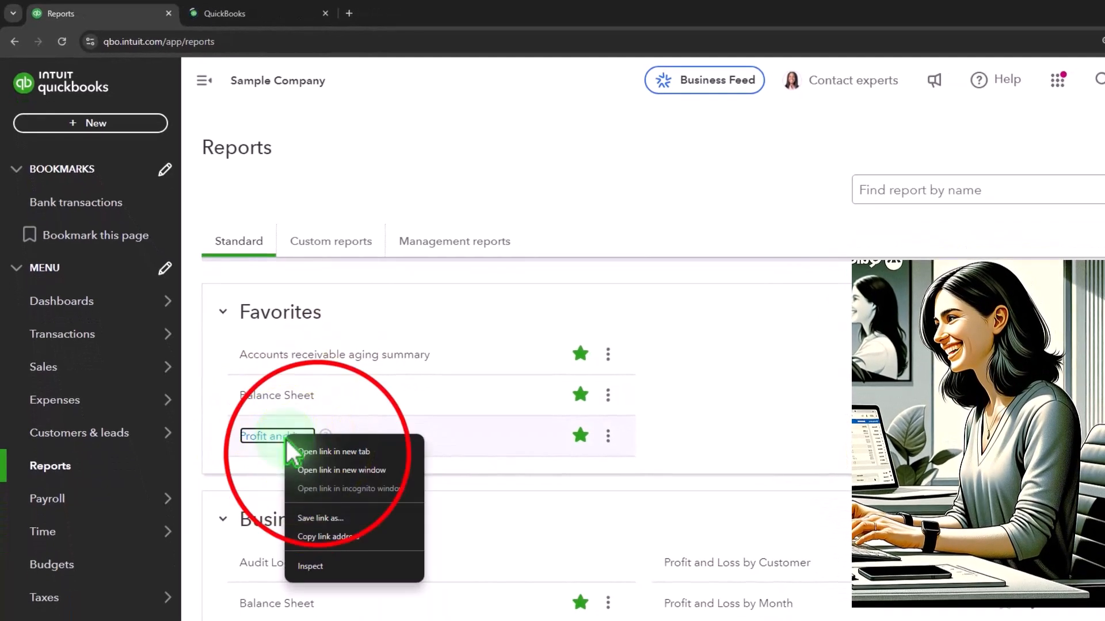
click(319, 454)
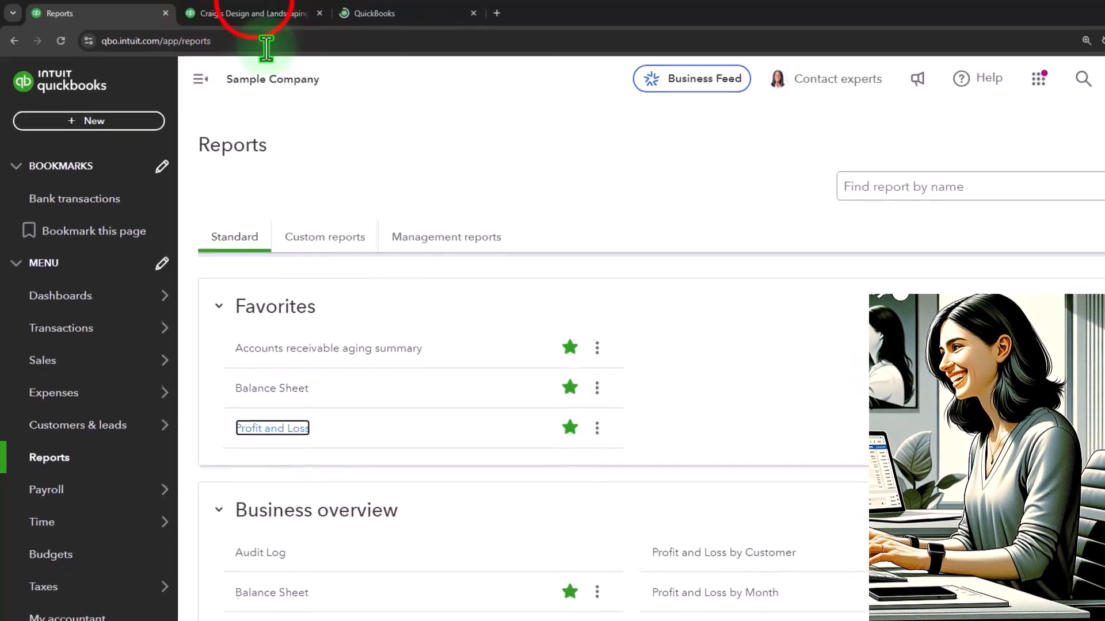
Step: Run the Balance Sheet for 01/01/2024 to 12/31/2025 with columns displayed by Years and the navigation menu collapsed
click(254, 15)
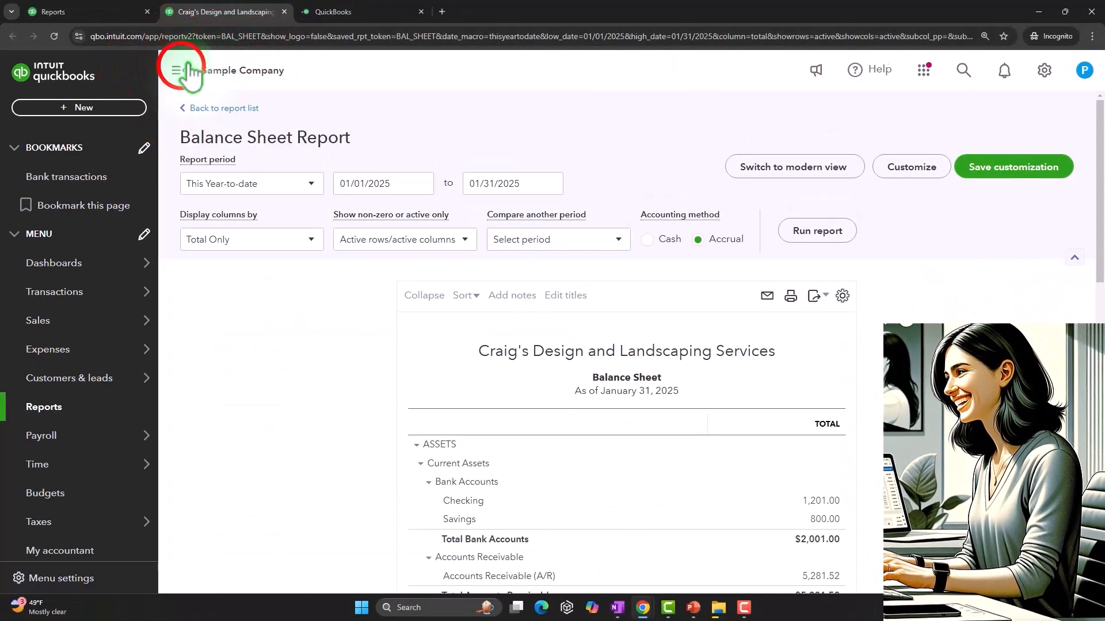
click(178, 70)
click(242, 183)
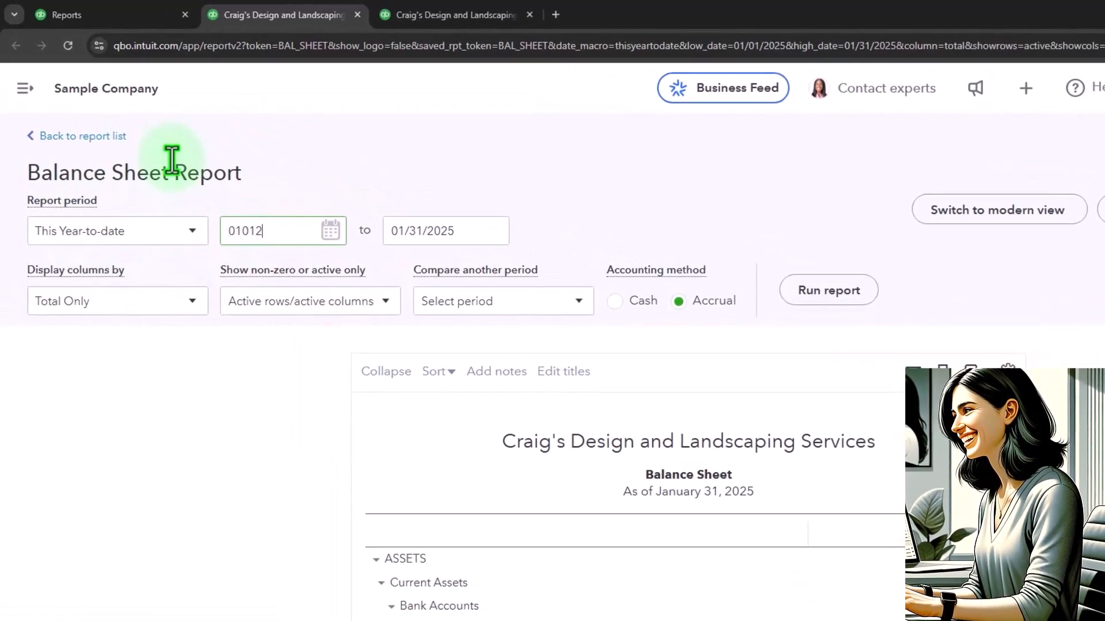
key(Tab)
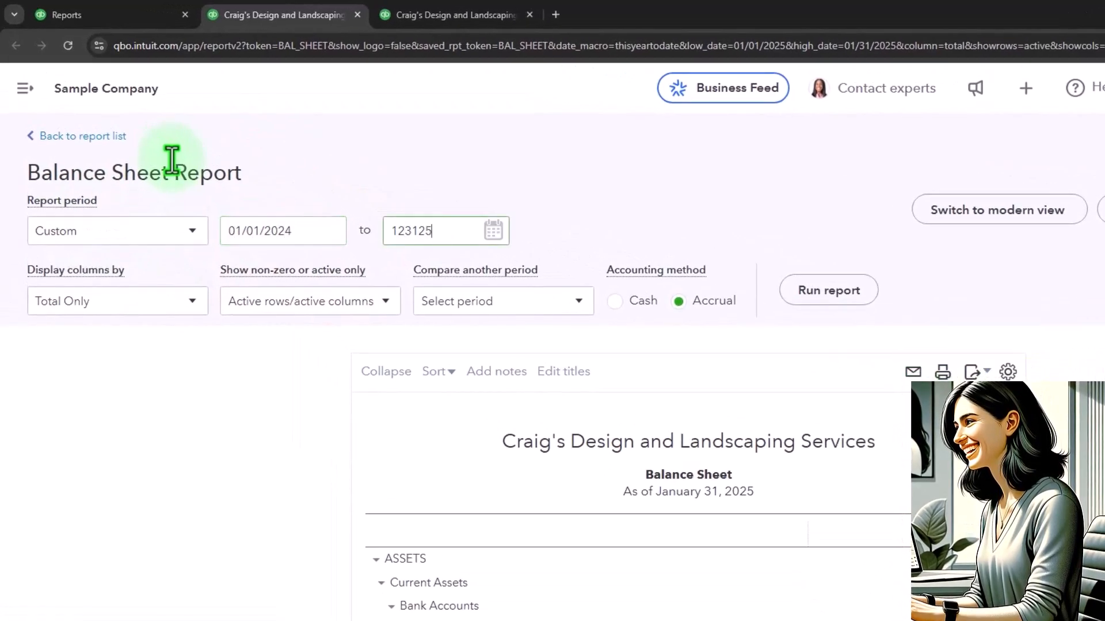
click(157, 311)
click(135, 467)
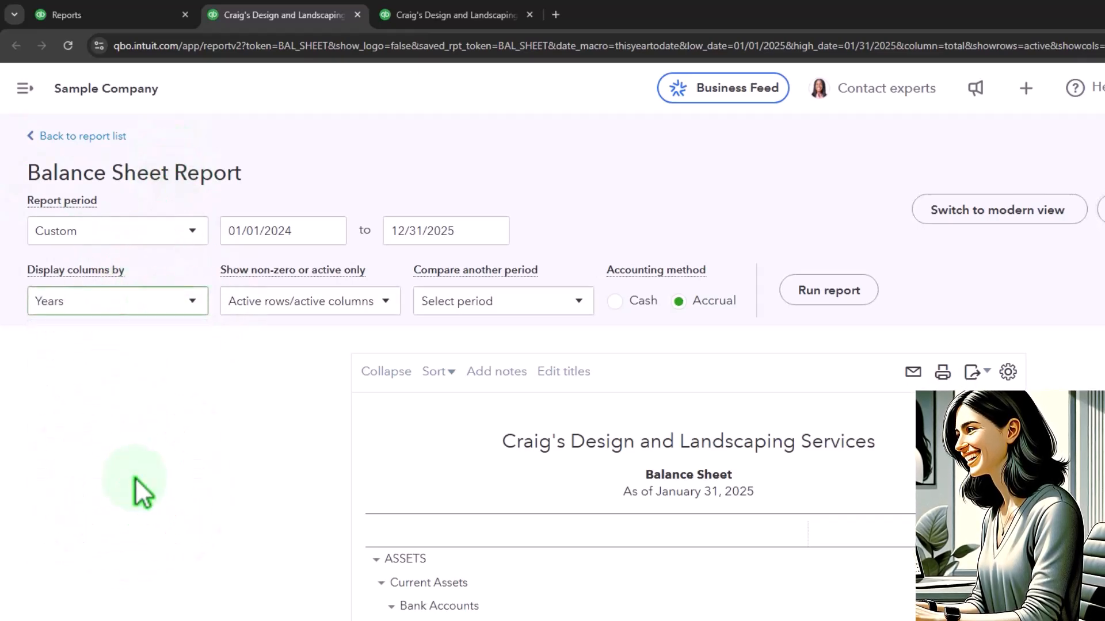
click(814, 291)
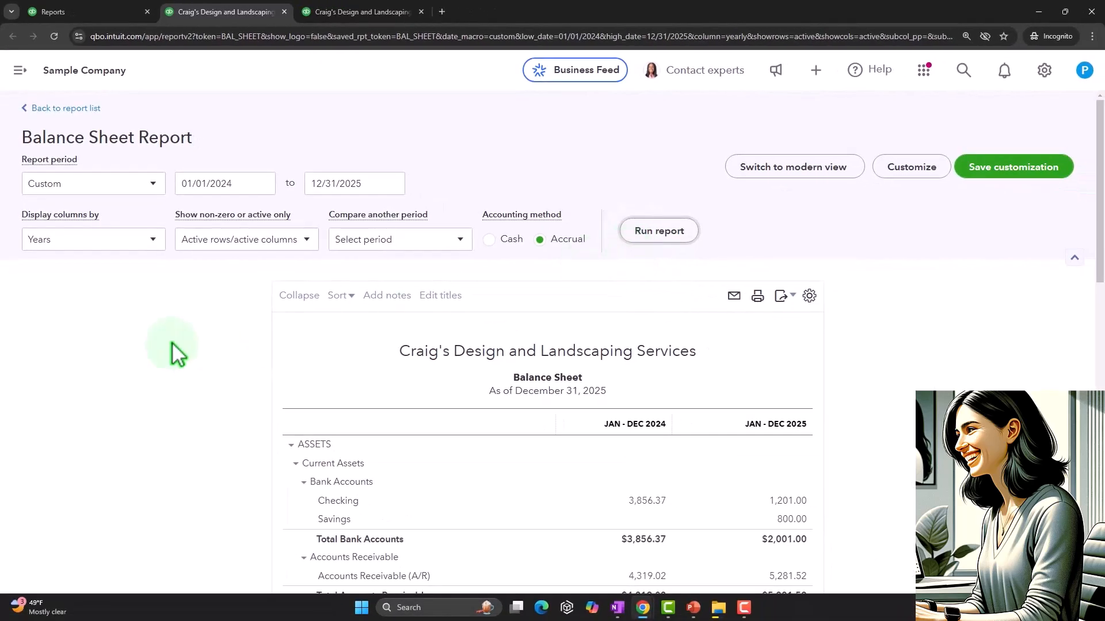
scroll(172, 342, down, 2)
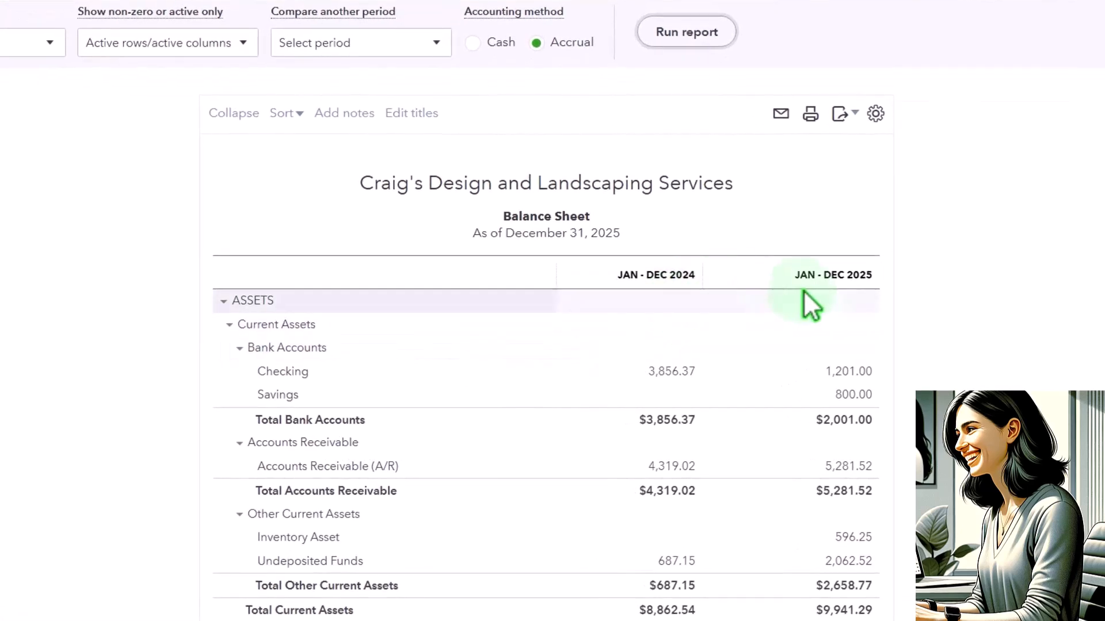
Step: Run the Profit and Loss report for 01/01/2024 to 12/31/2025 with columns displayed by Years and the navigation menu collapsed
click(440, 12)
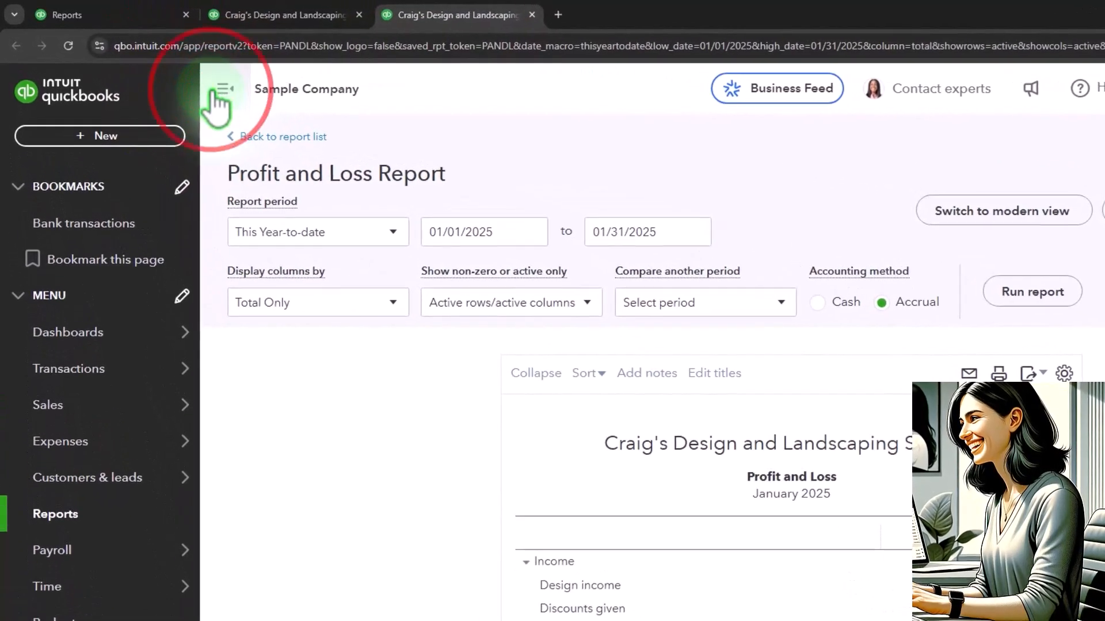
click(218, 91)
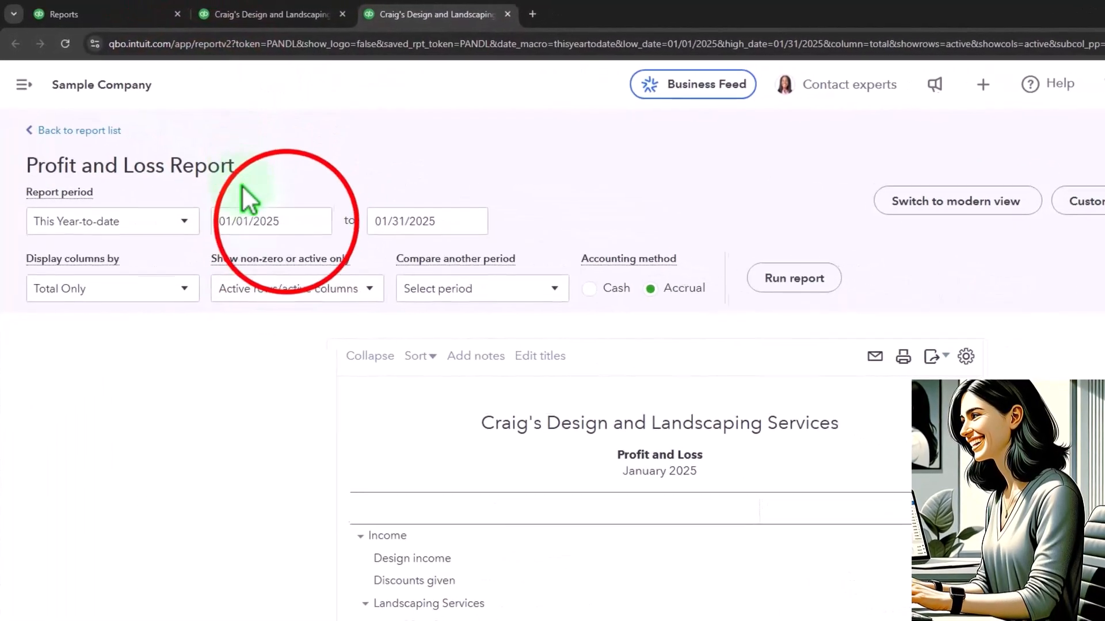
drag(299, 235, 186, 245)
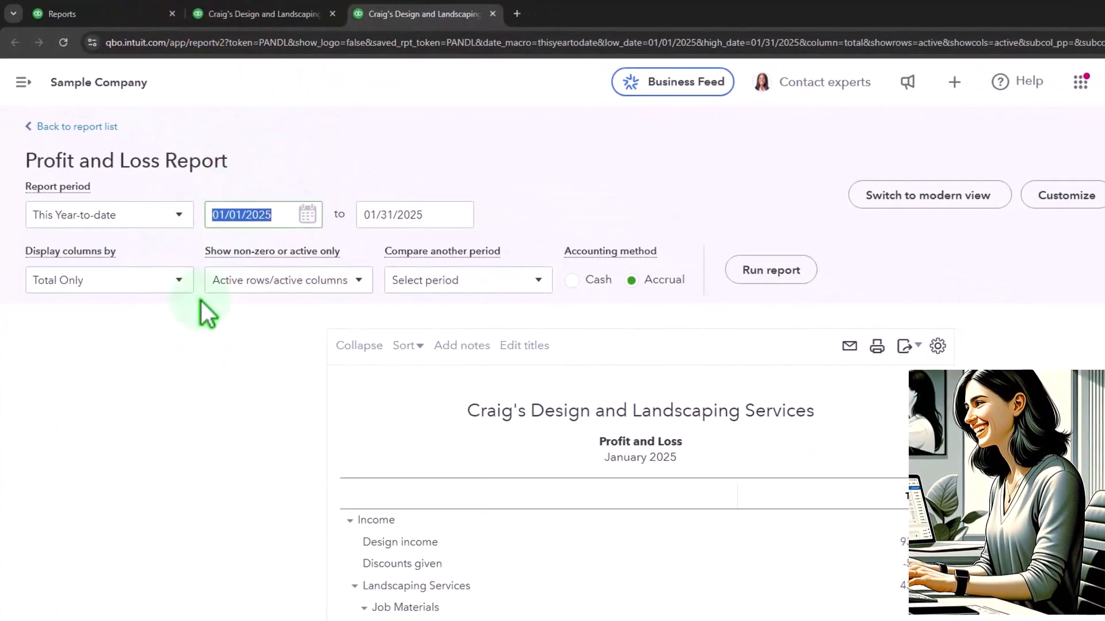
text(01/01)
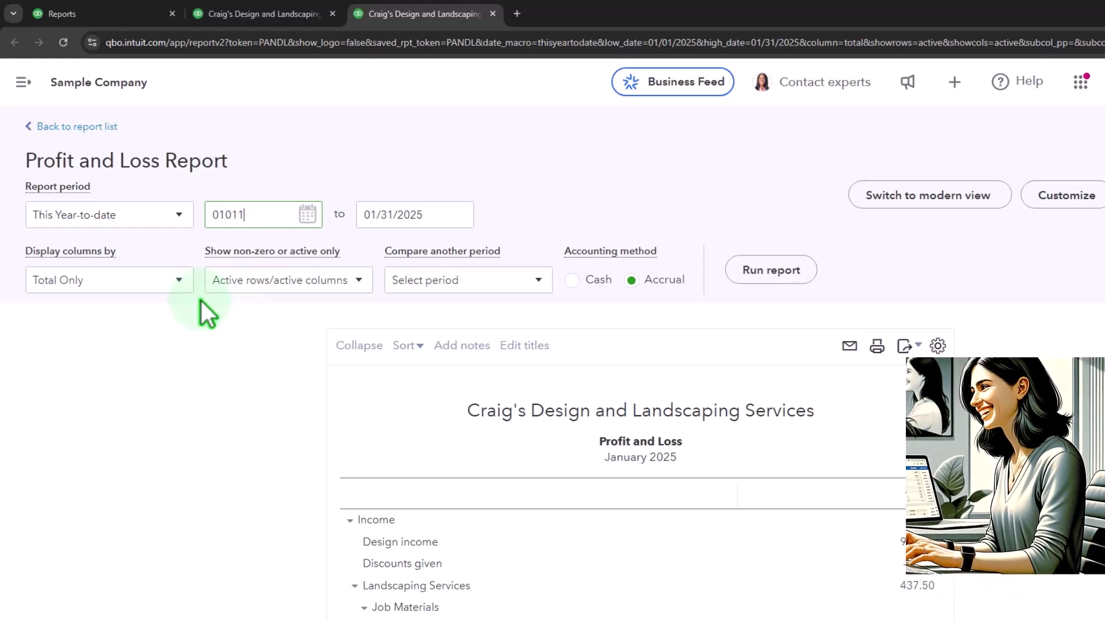
text(/2024)
key(Tab)
text(12312025)
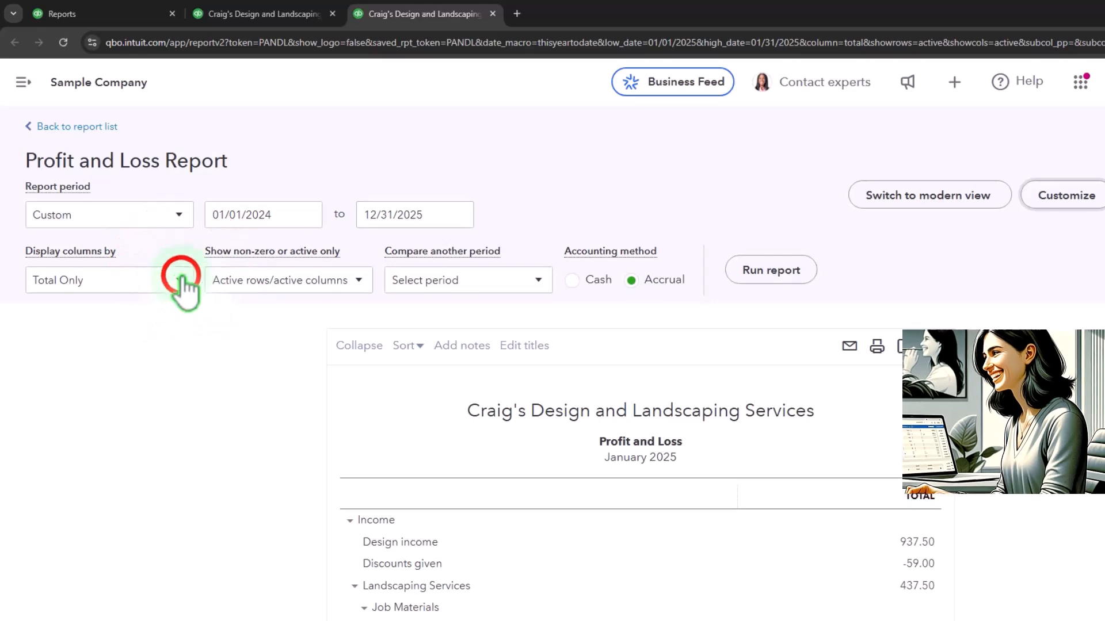
click(183, 285)
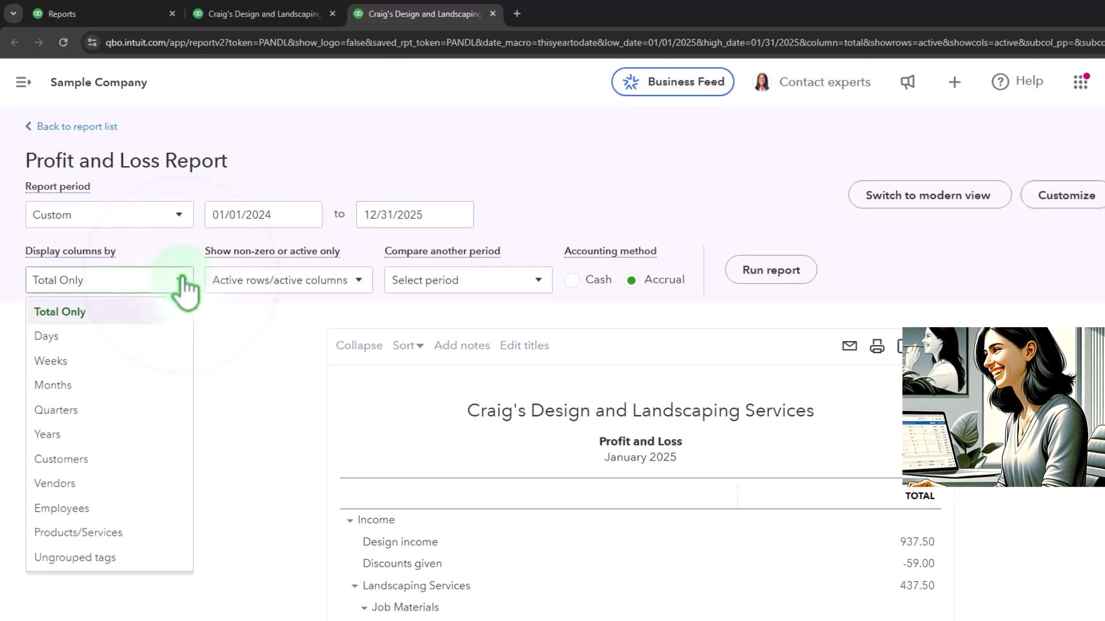
click(153, 436)
click(805, 276)
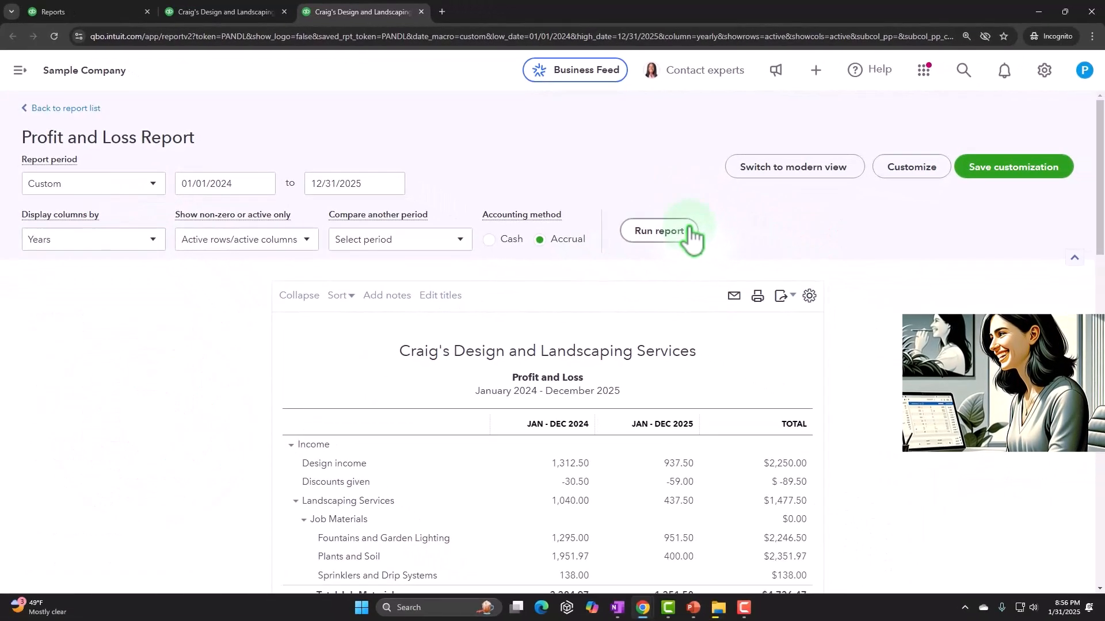
scroll(691, 233, down, 2)
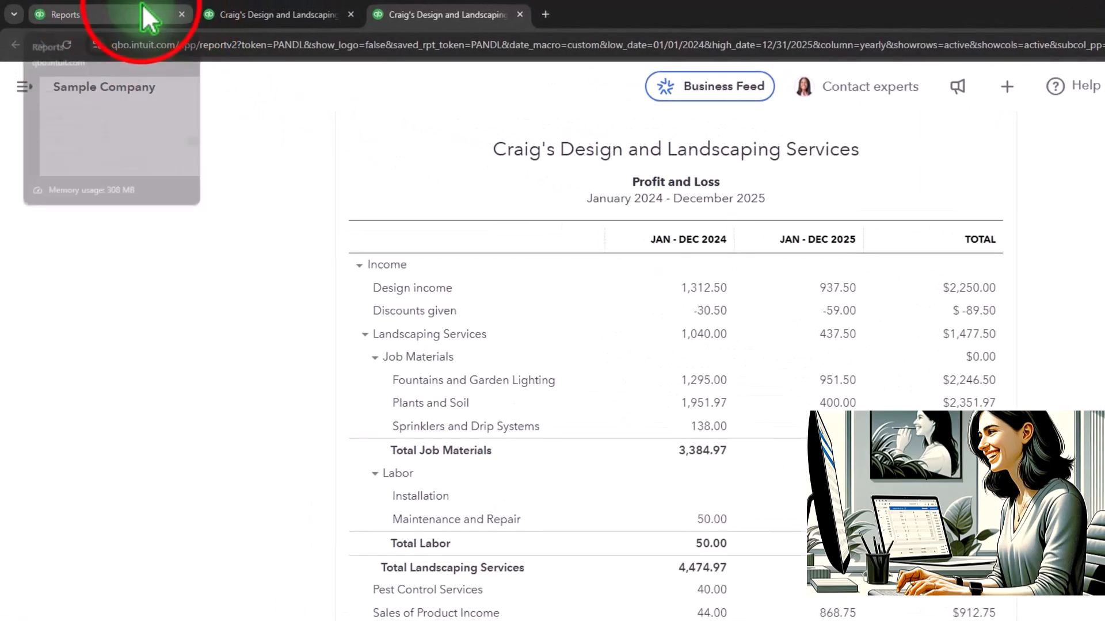
Step: Open the Balance Sheet Summary from the Business overview reports in a new browser tab and collapse its navigation menu
click(138, 9)
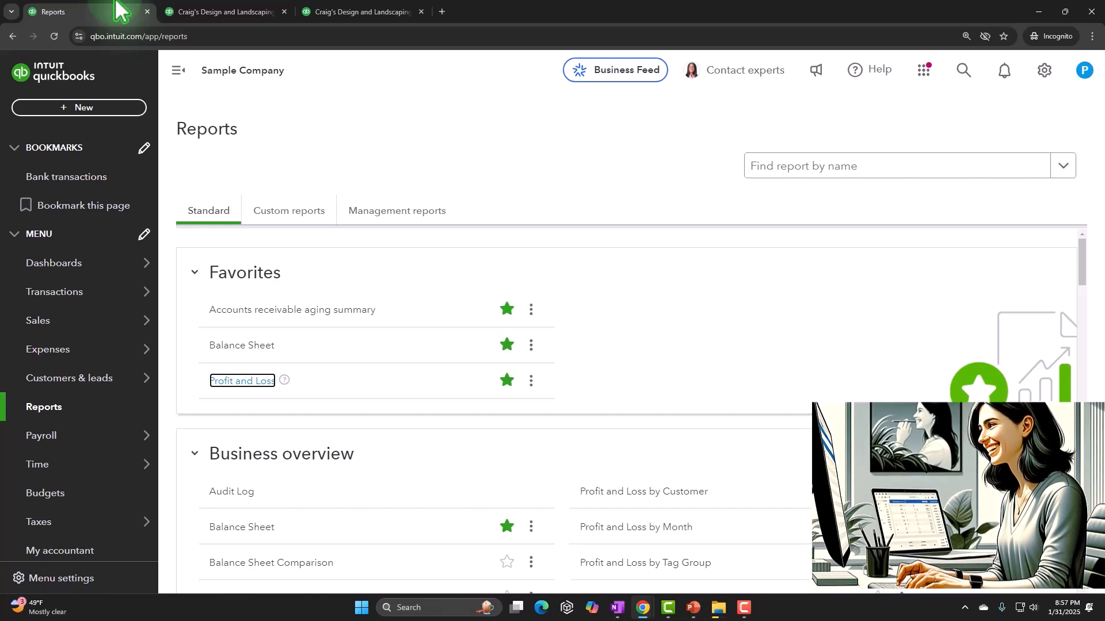
click(66, 407)
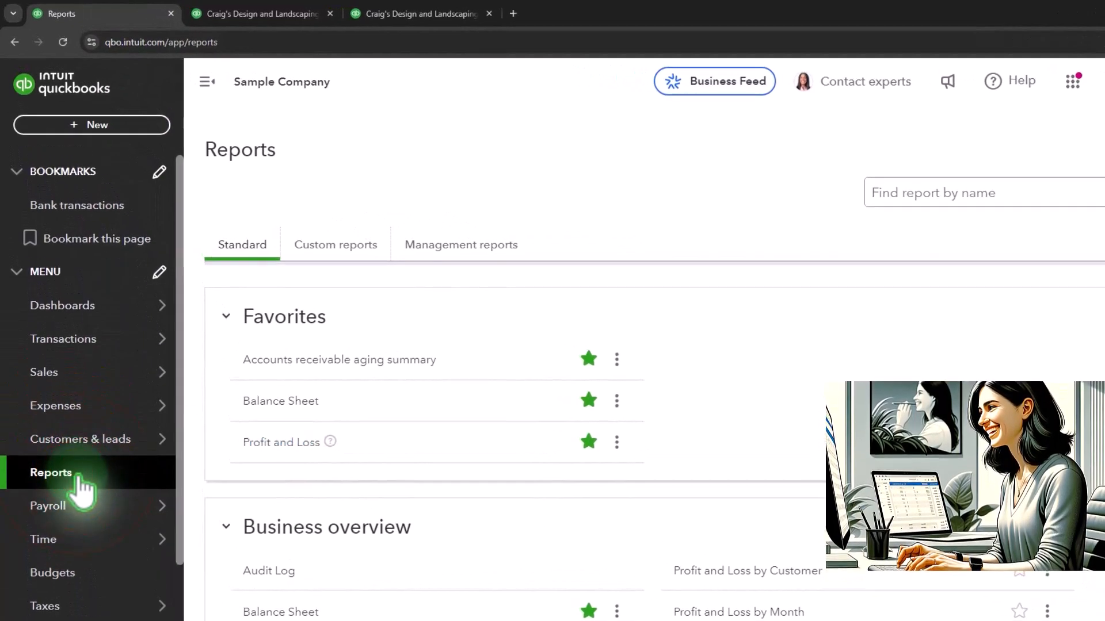
scroll(414, 426, down, 5)
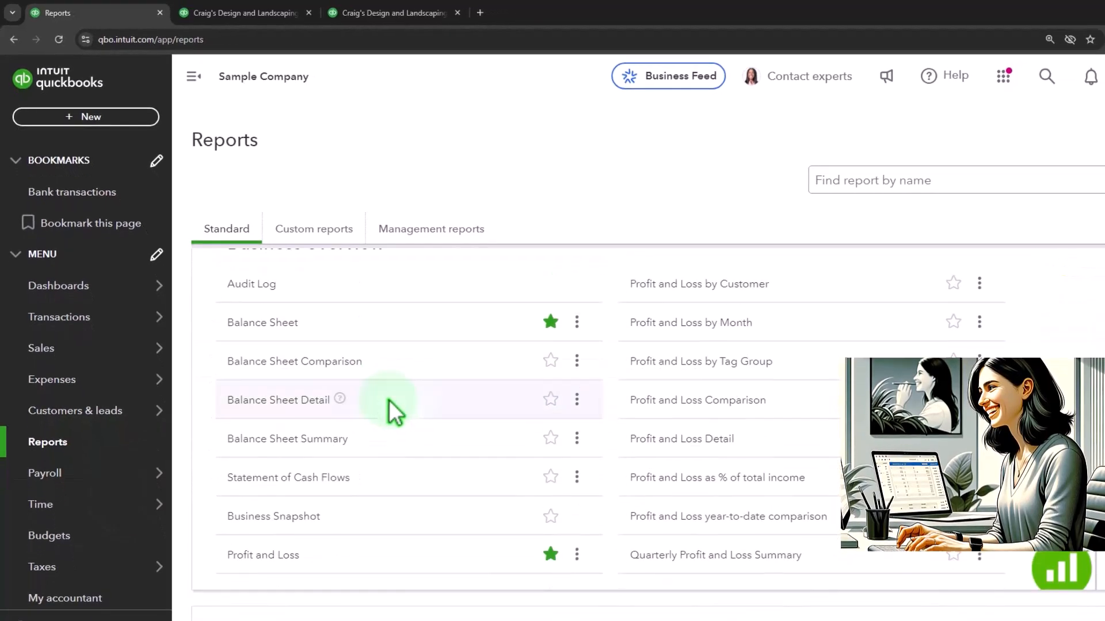
right_click(326, 441)
click(338, 456)
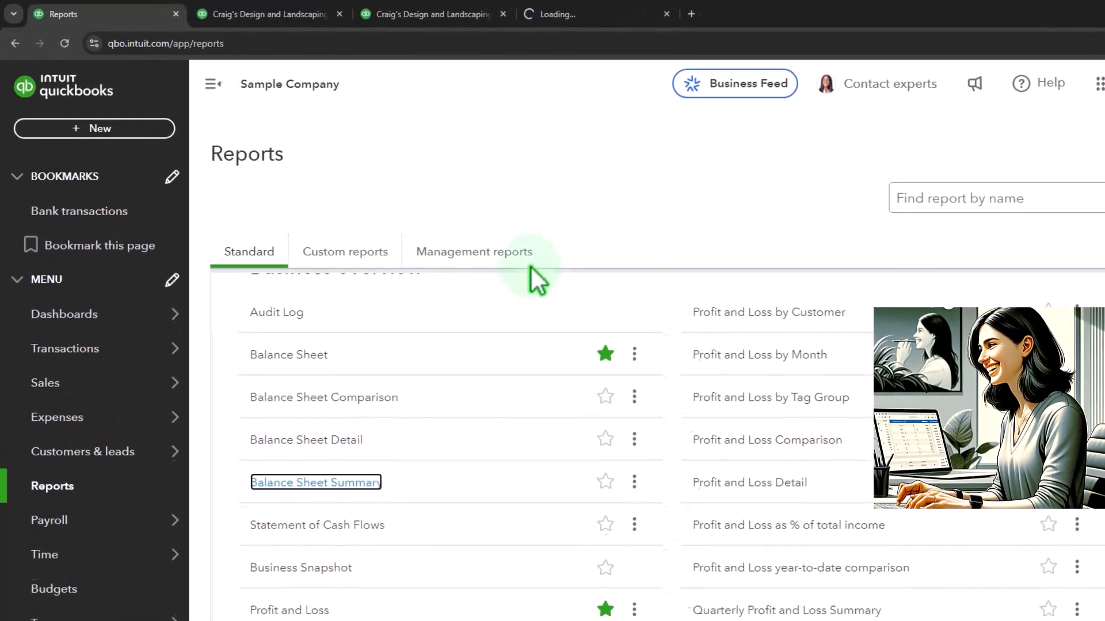
click(613, 17)
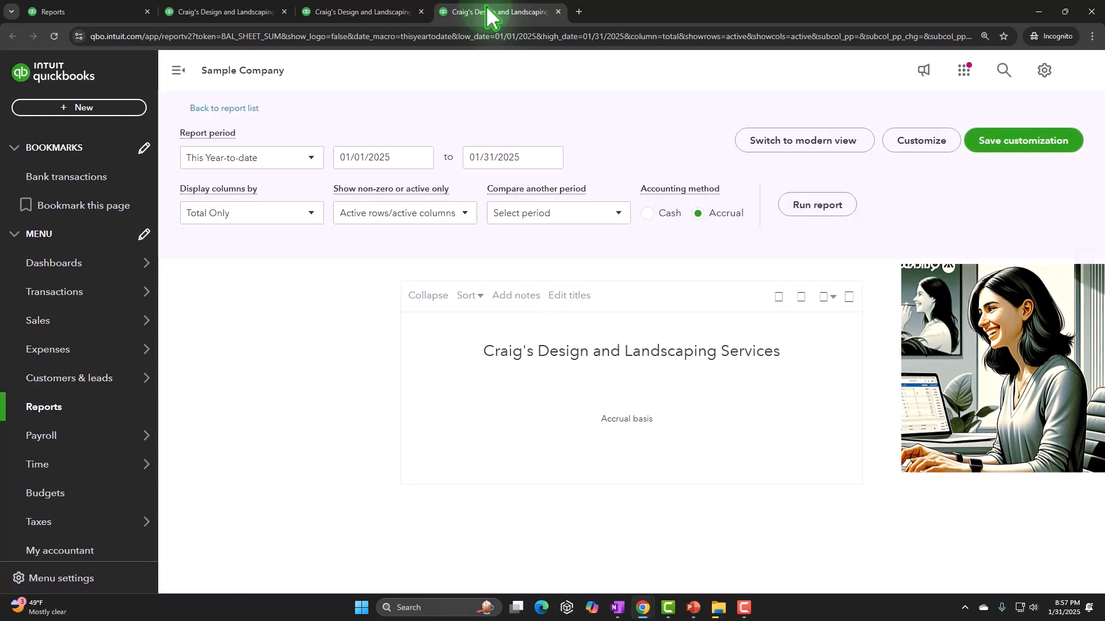
click(177, 70)
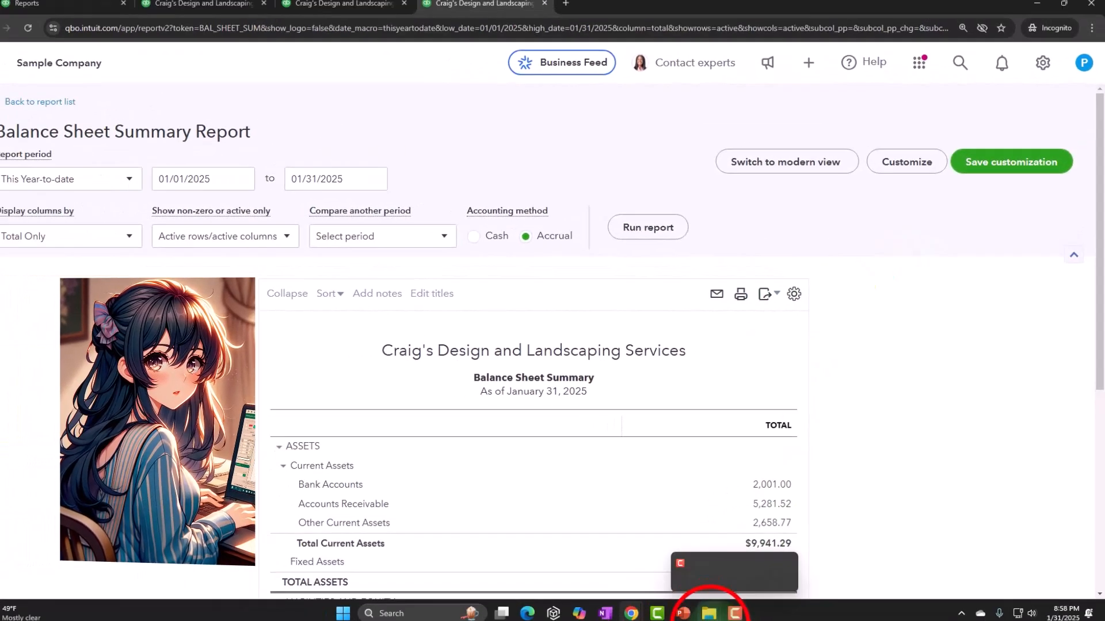
Step: Switch to File Explorer and look at the zipped and regular Reports 12.31.25 folders in 1 Navigation QBO, opening the regular one
click(799, 566)
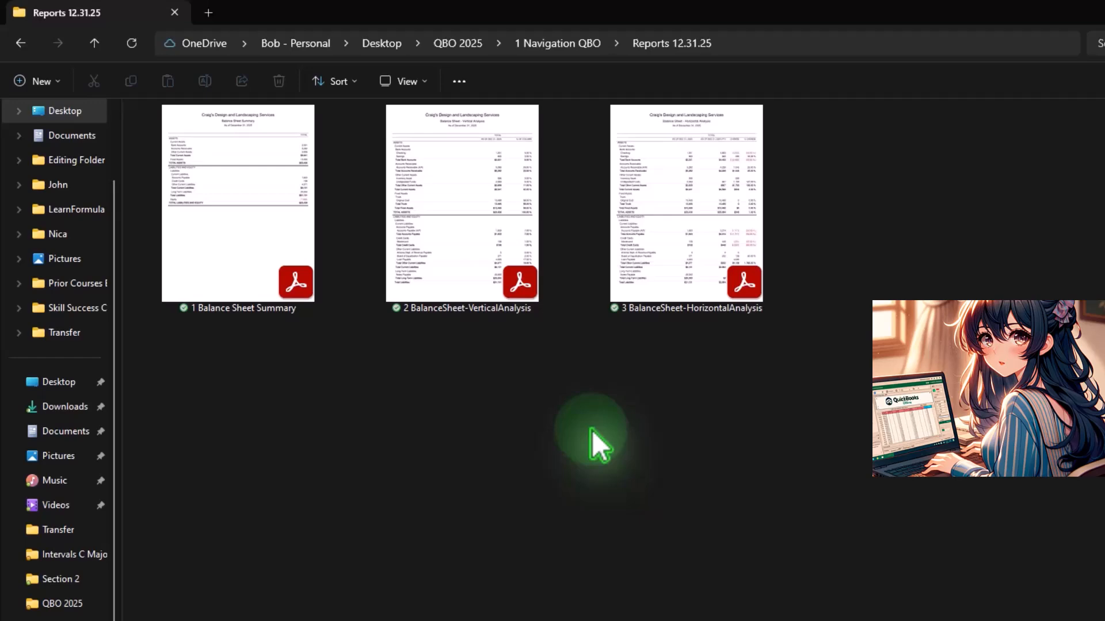
click(558, 44)
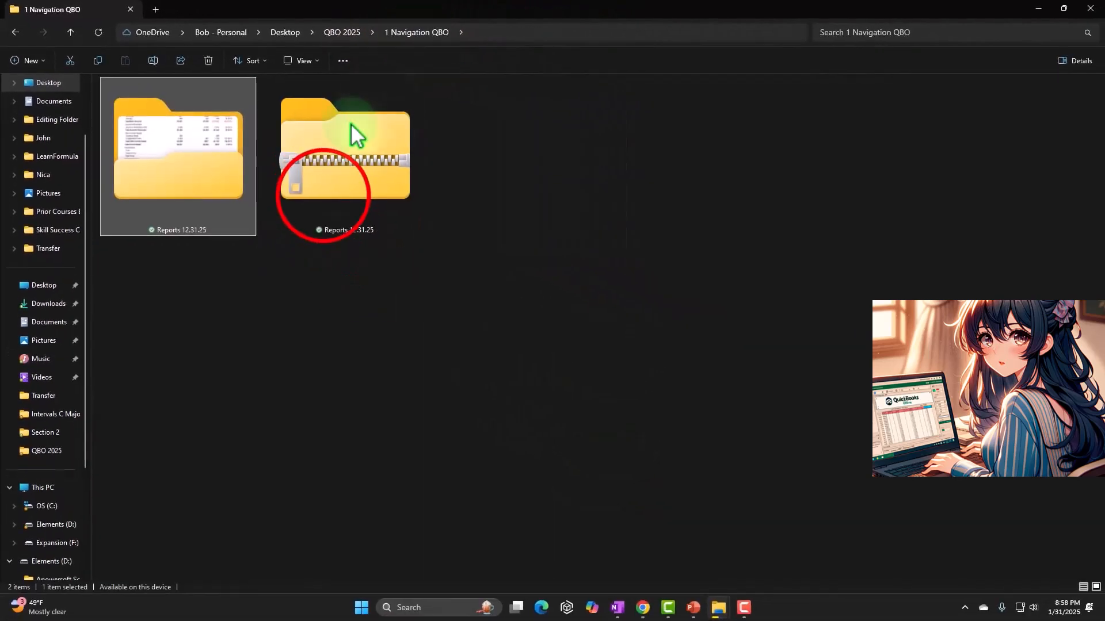
click(323, 195)
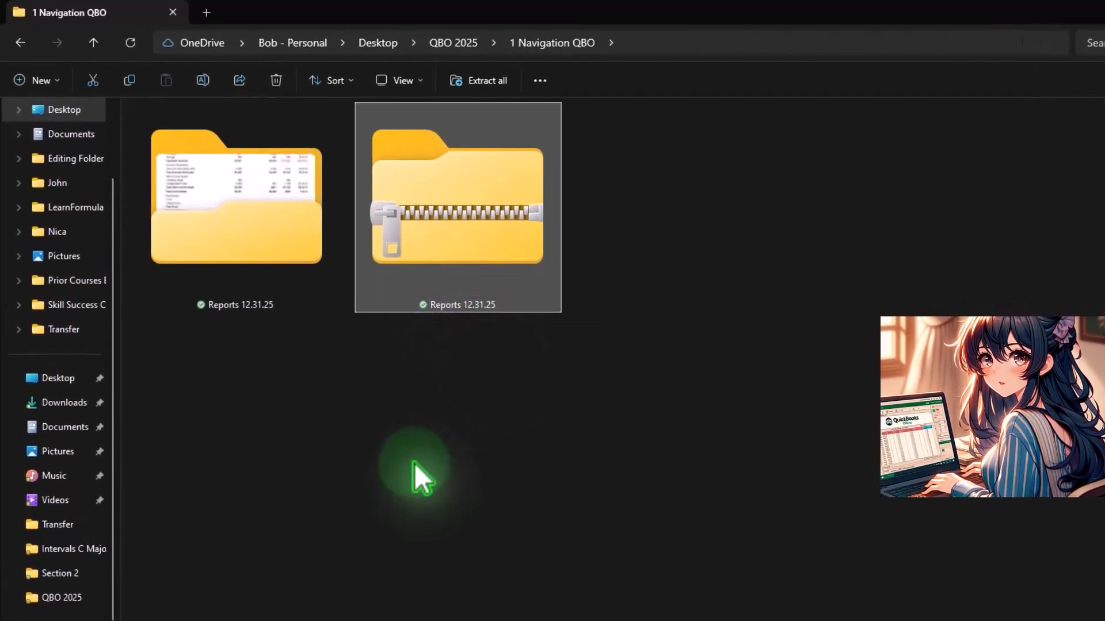
double_click(307, 276)
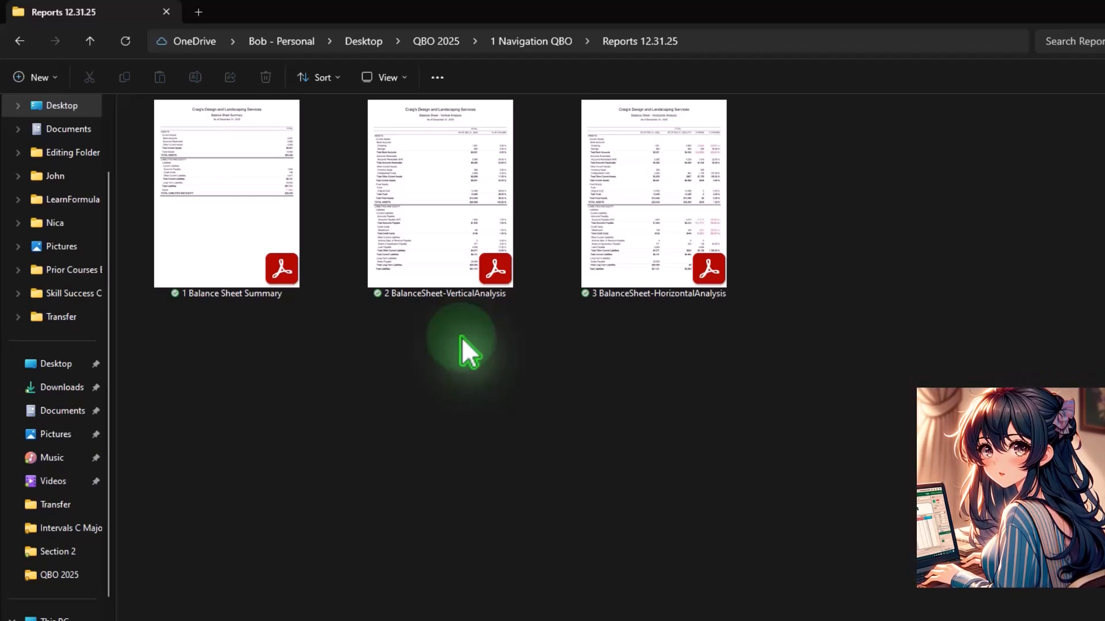
Step: Switch back to the QuickBooks Online window in Chrome and return to the Reports list
mouse_move(642, 607)
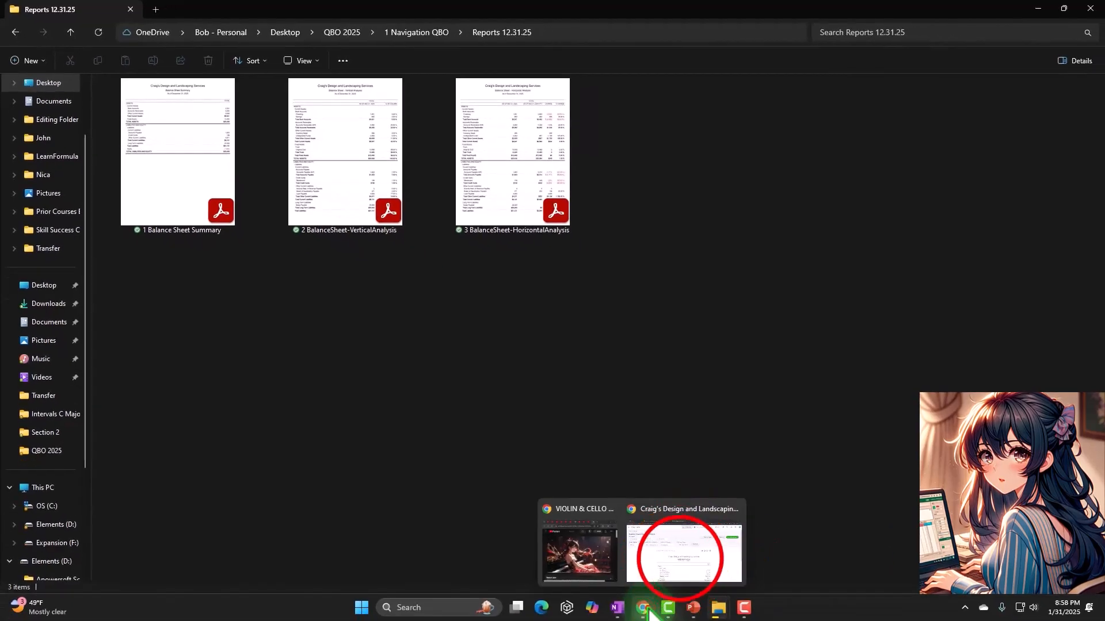
click(680, 559)
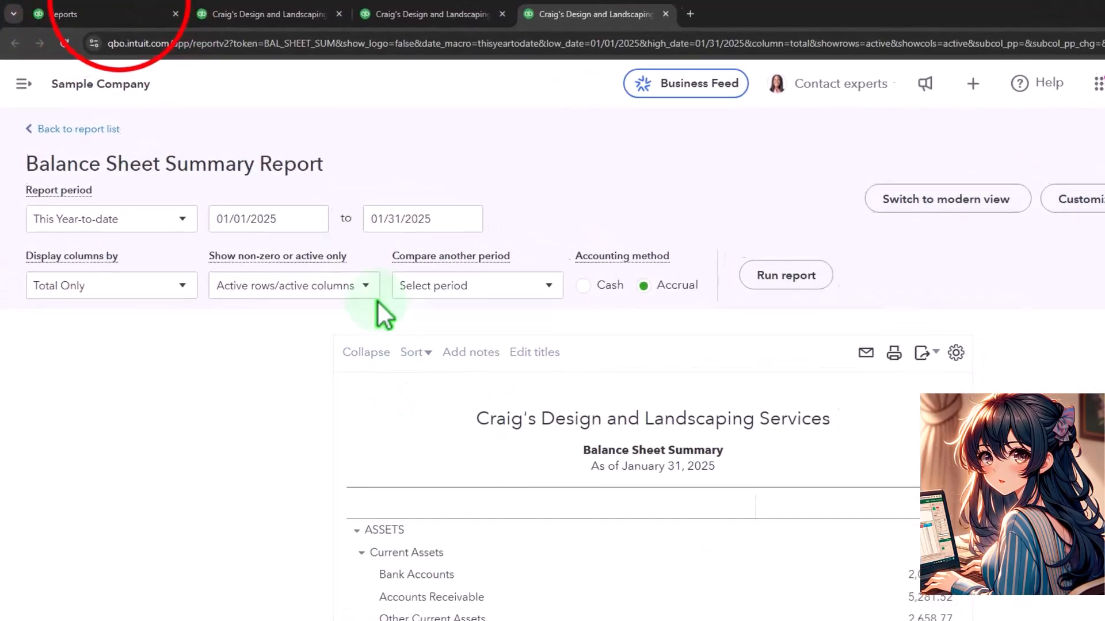
click(157, 13)
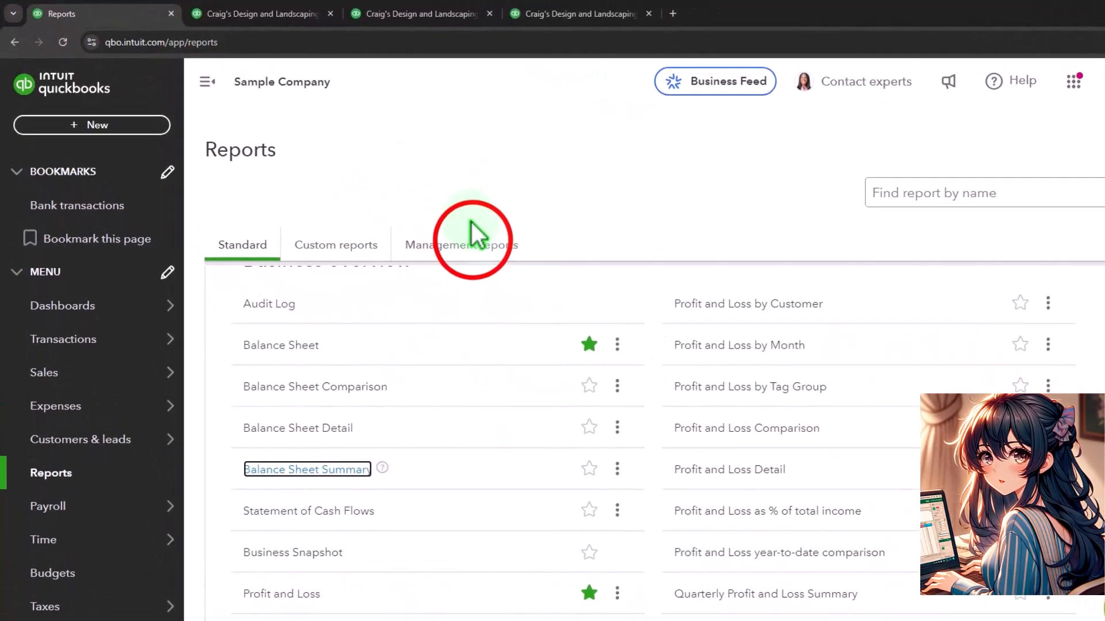
Step: Look over the Management reports list, and set the Balance Sheet Summary's report period to 01/01/2025 to 12/31/2025
click(472, 239)
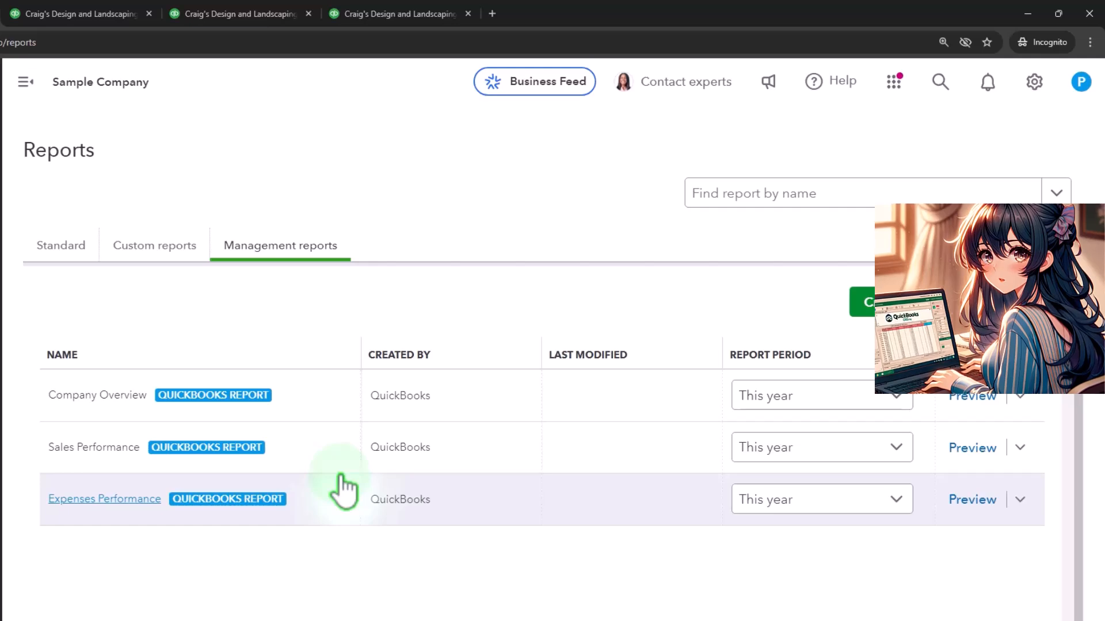
click(403, 13)
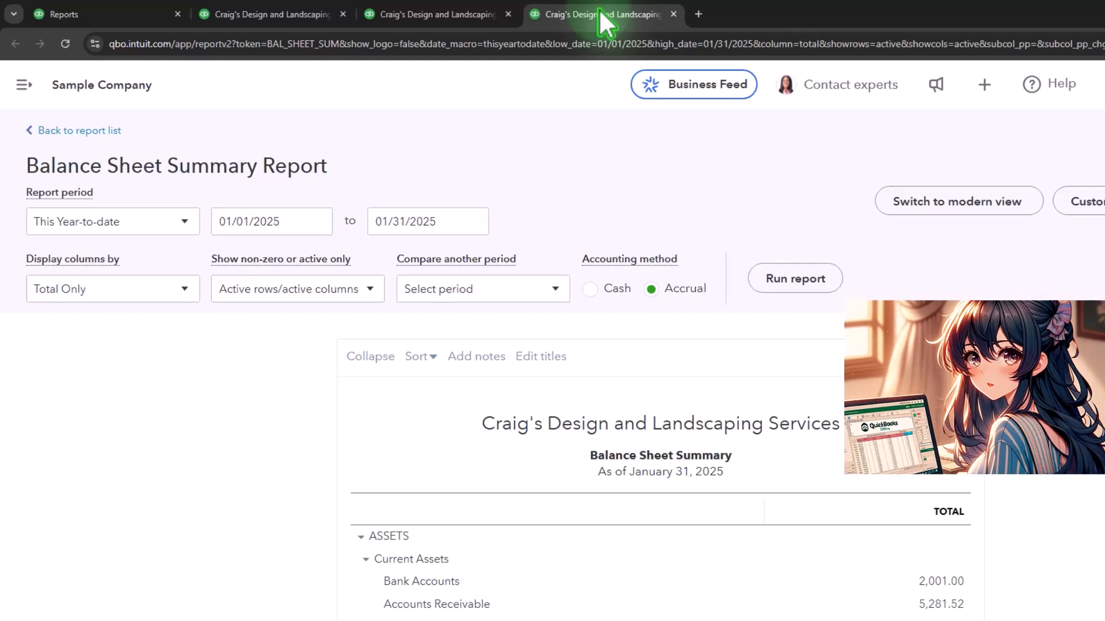
click(296, 220)
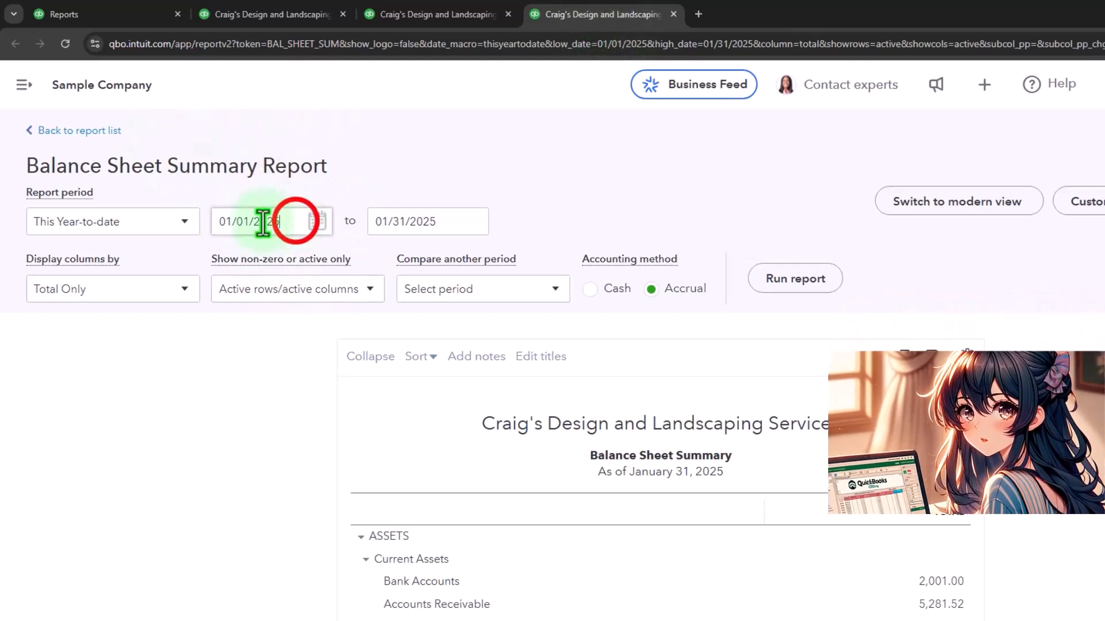
text(01)
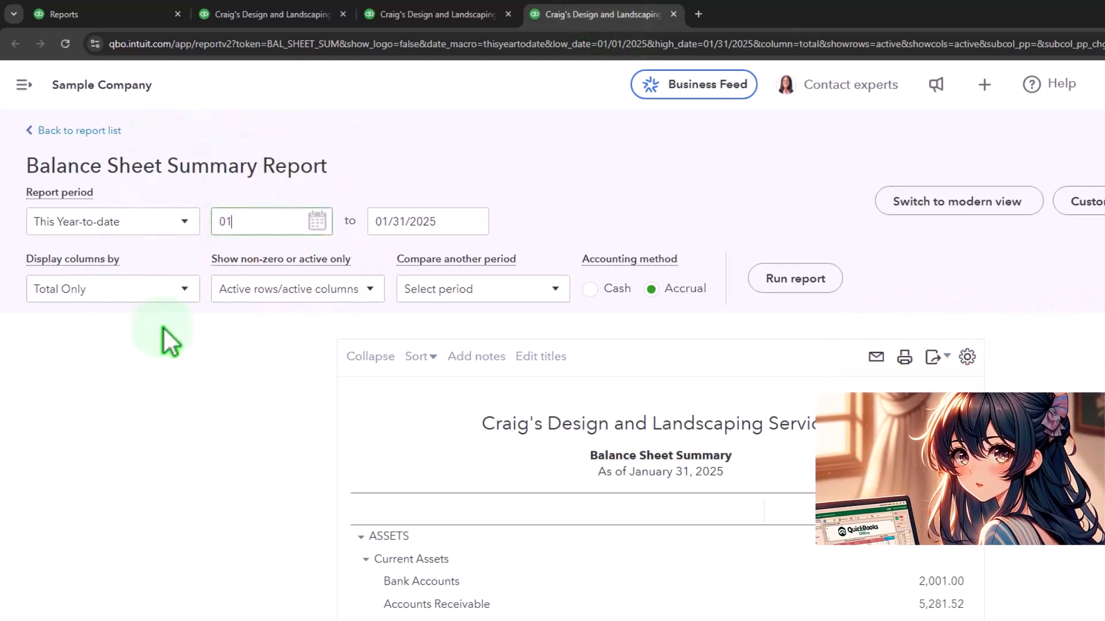
text(/01/2025)
key(Tab)
text(123125)
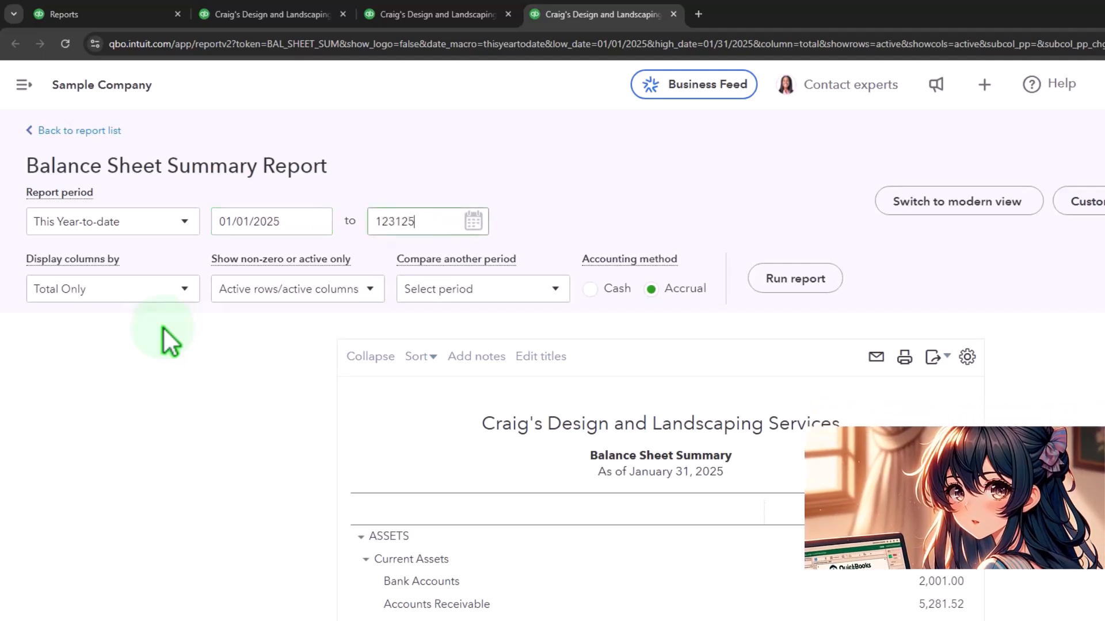
key(Tab)
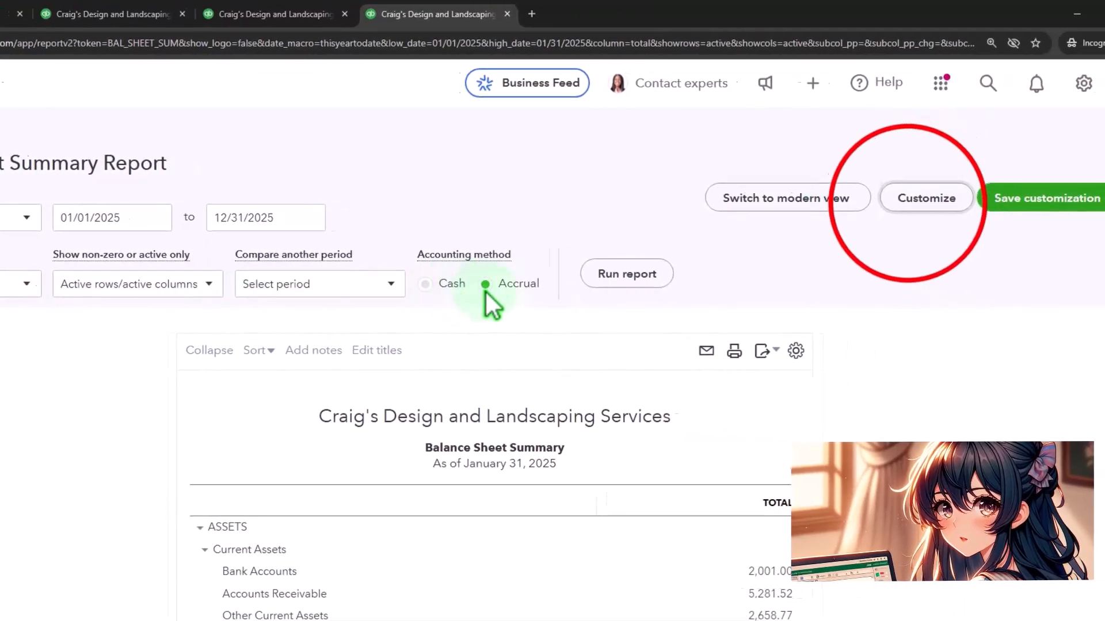
Step: Customize the Balance Sheet Summary to show numbers without cents and negative numbers as (100) in red
click(926, 198)
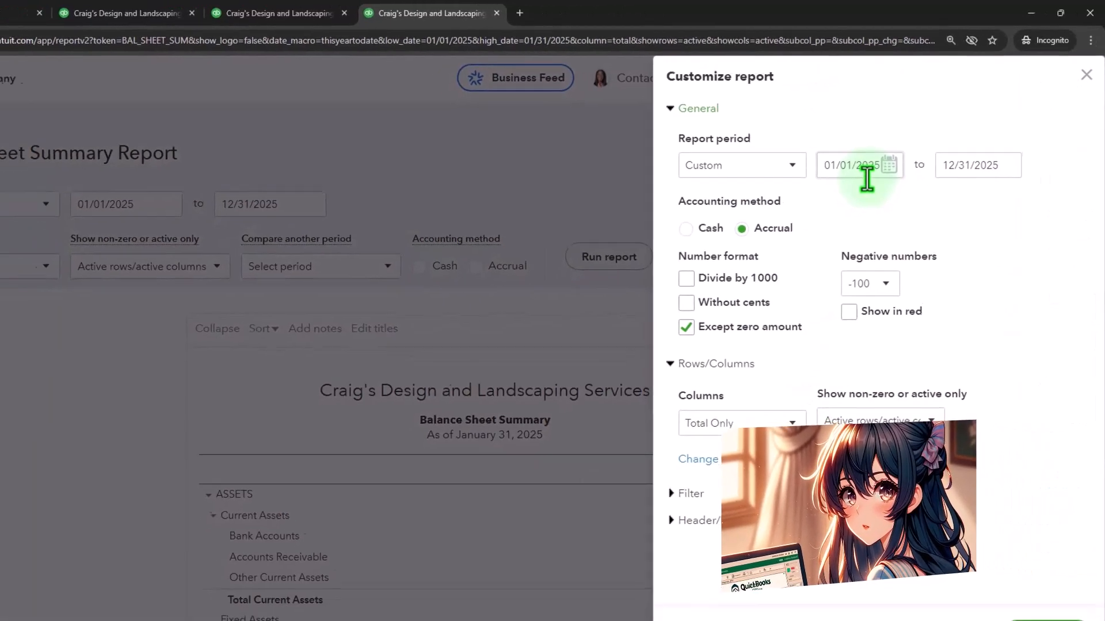
click(727, 273)
click(892, 255)
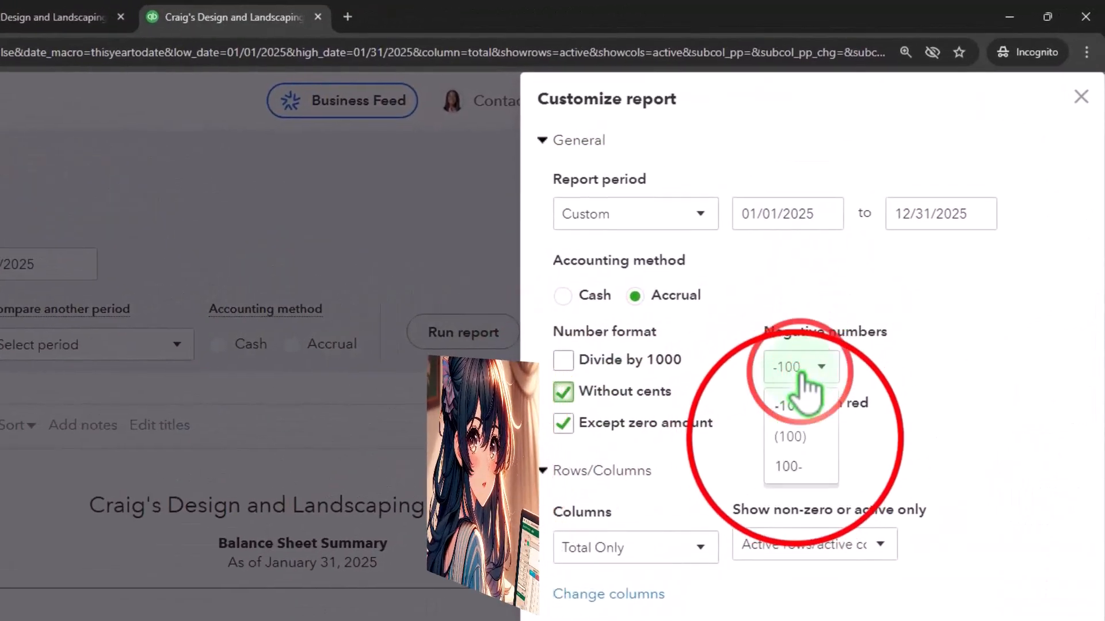
click(808, 437)
click(775, 404)
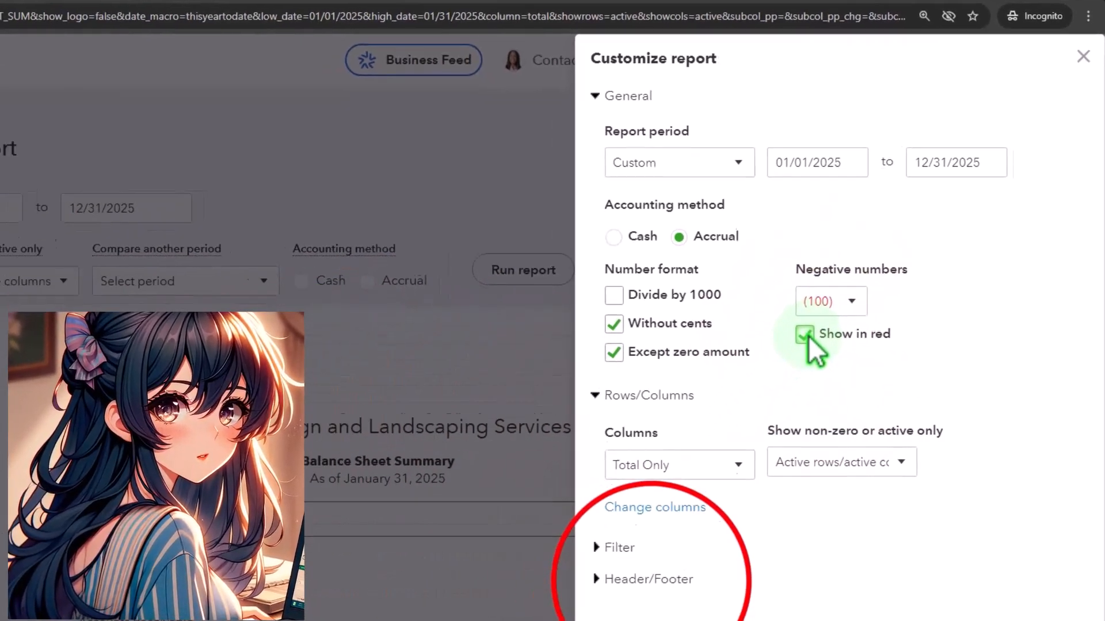
Step: Remove the date prepared, time prepared and report basis from the report's footer and run the customized report
click(698, 483)
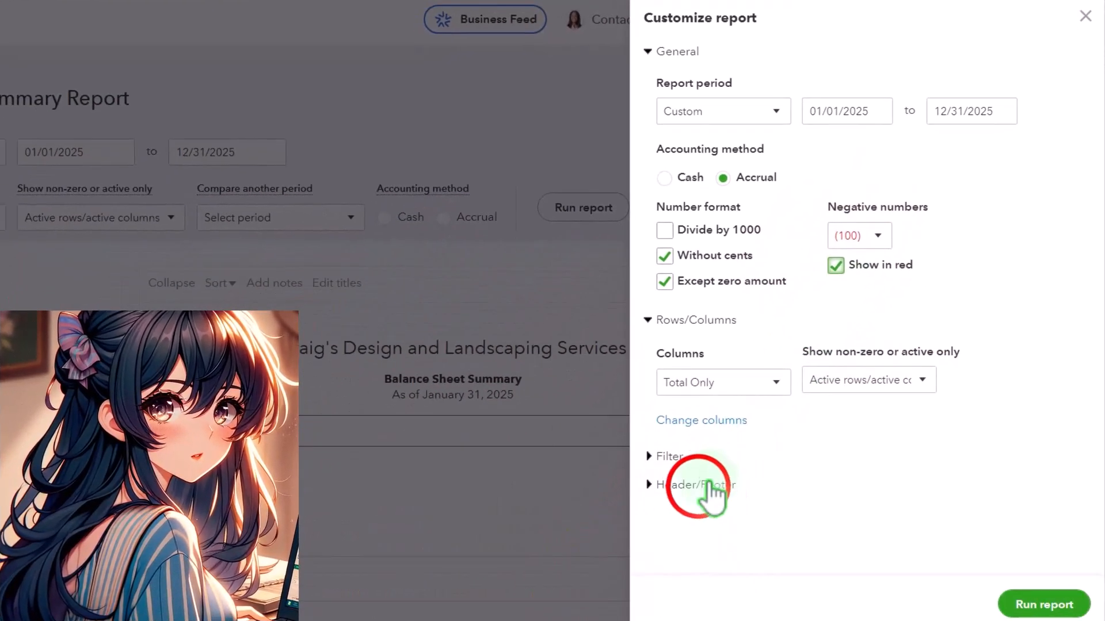
scroll(717, 463, down, 6)
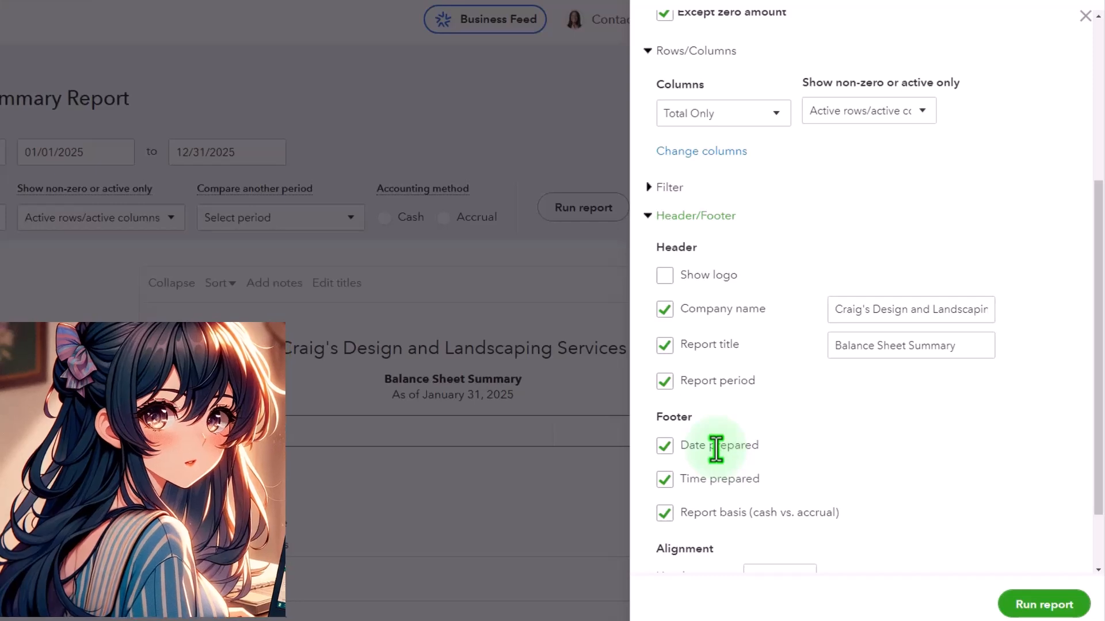
click(664, 379)
click(665, 417)
click(665, 443)
click(1033, 603)
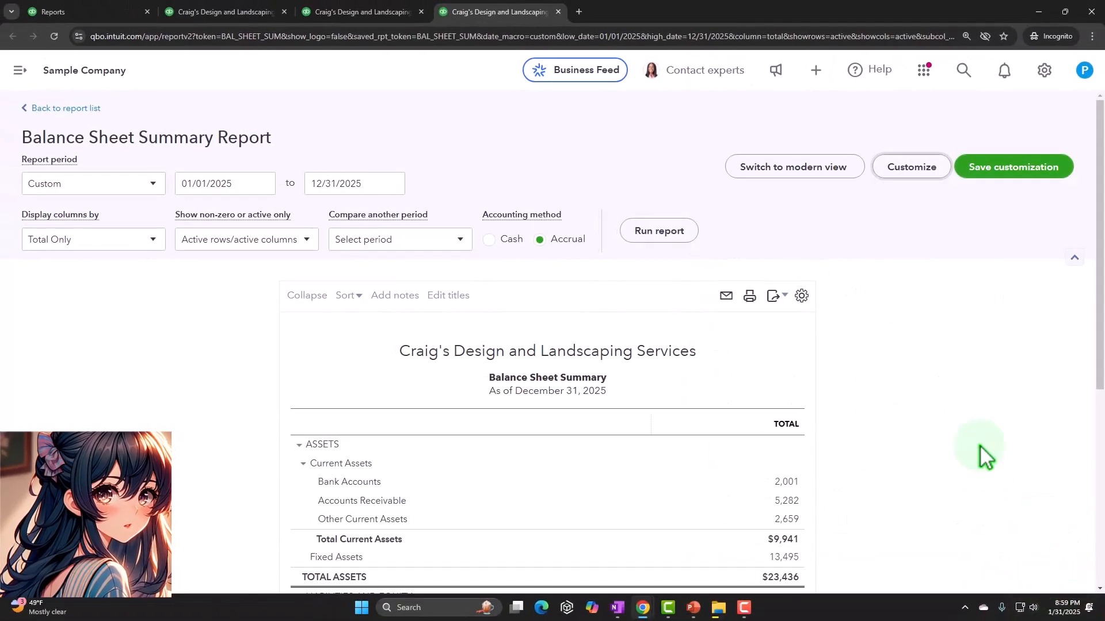
Step: Start saving the Balance Sheet Summary customization and add it to a new group named Month end reports
click(1001, 168)
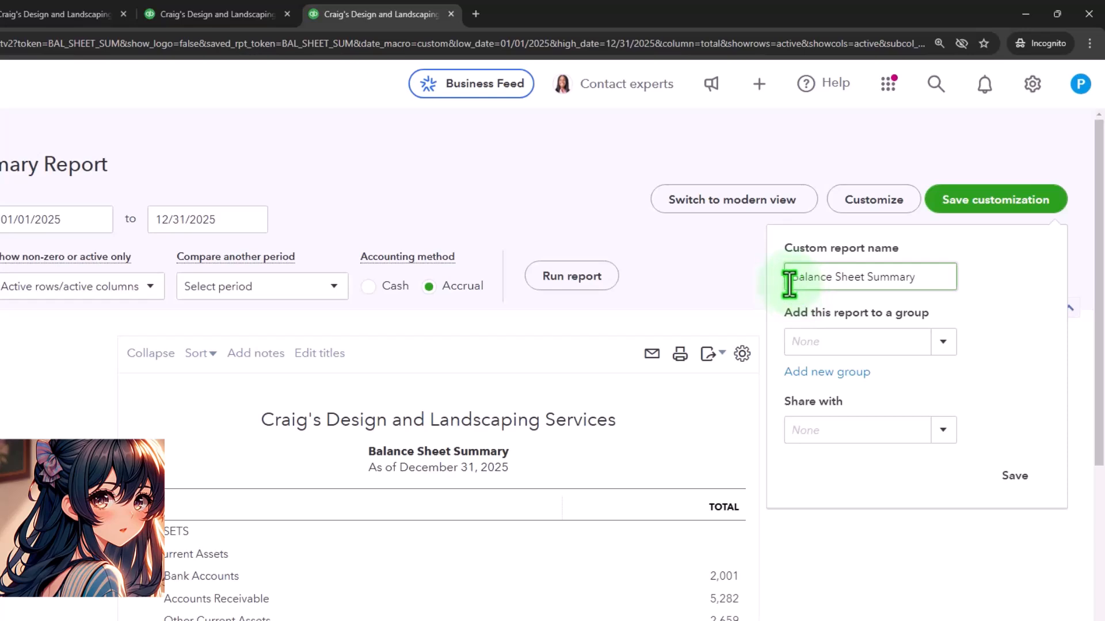
click(807, 373)
click(818, 414)
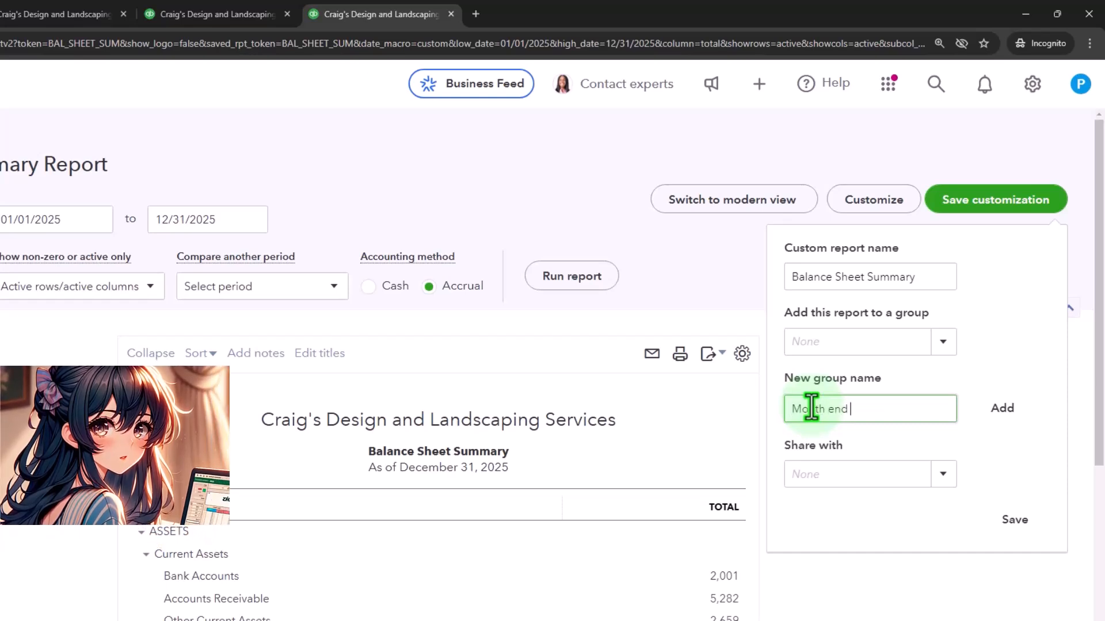
click(1000, 409)
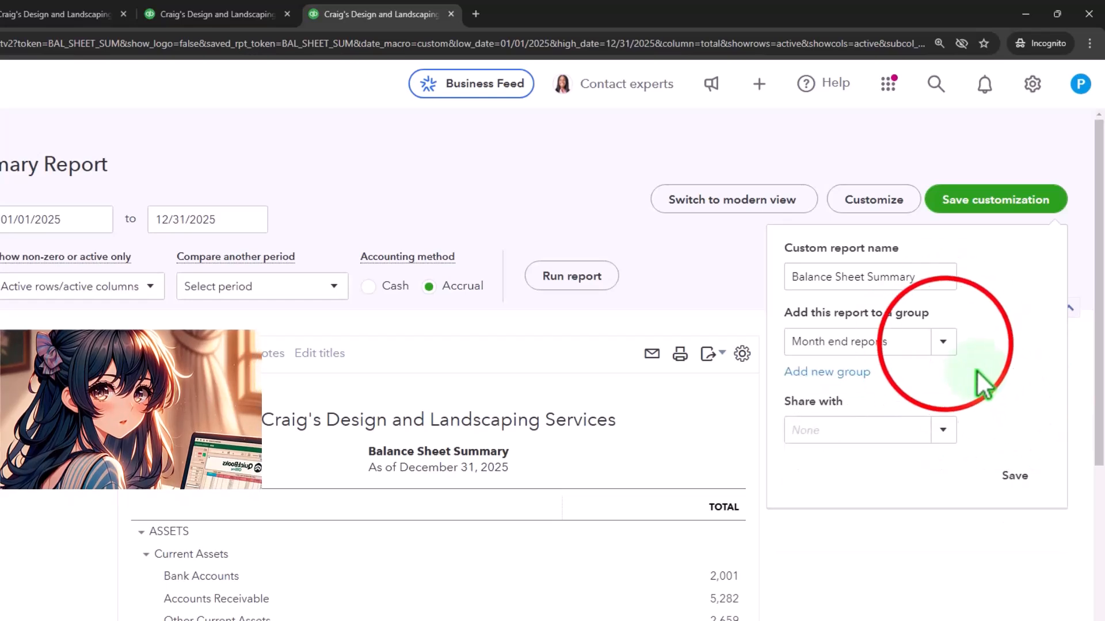
click(944, 344)
click(944, 344)
Step: Name the custom report 1 Balance Sheet Summary and save the customization
click(802, 284)
click(798, 279)
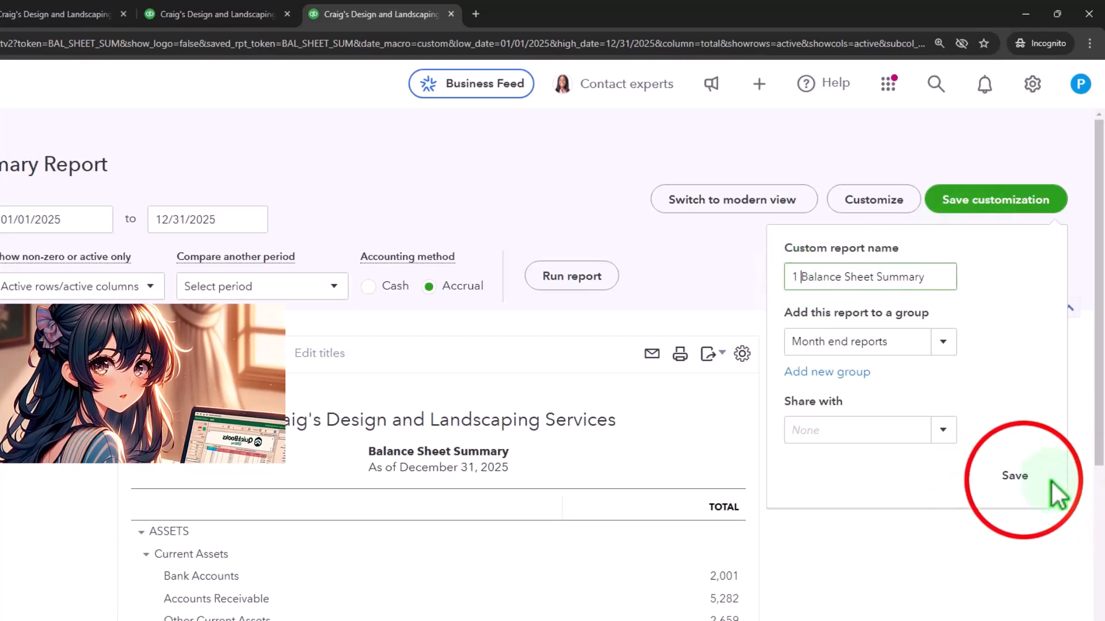
click(1017, 476)
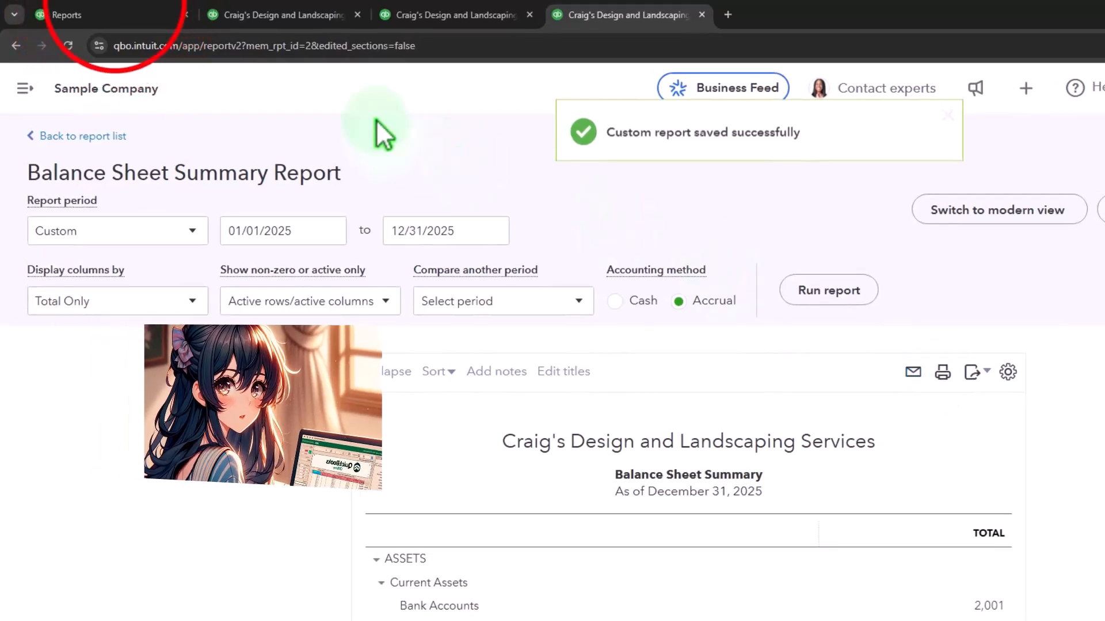
Step: Refresh the Custom reports list and look at the saved report in the Month end reports group
click(109, 14)
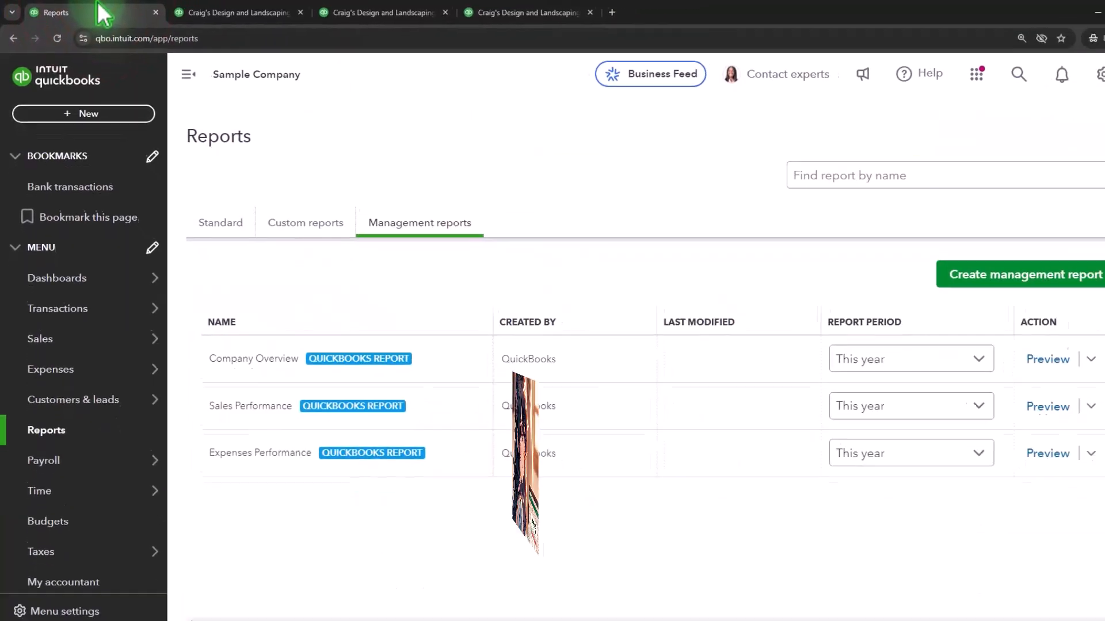
click(262, 213)
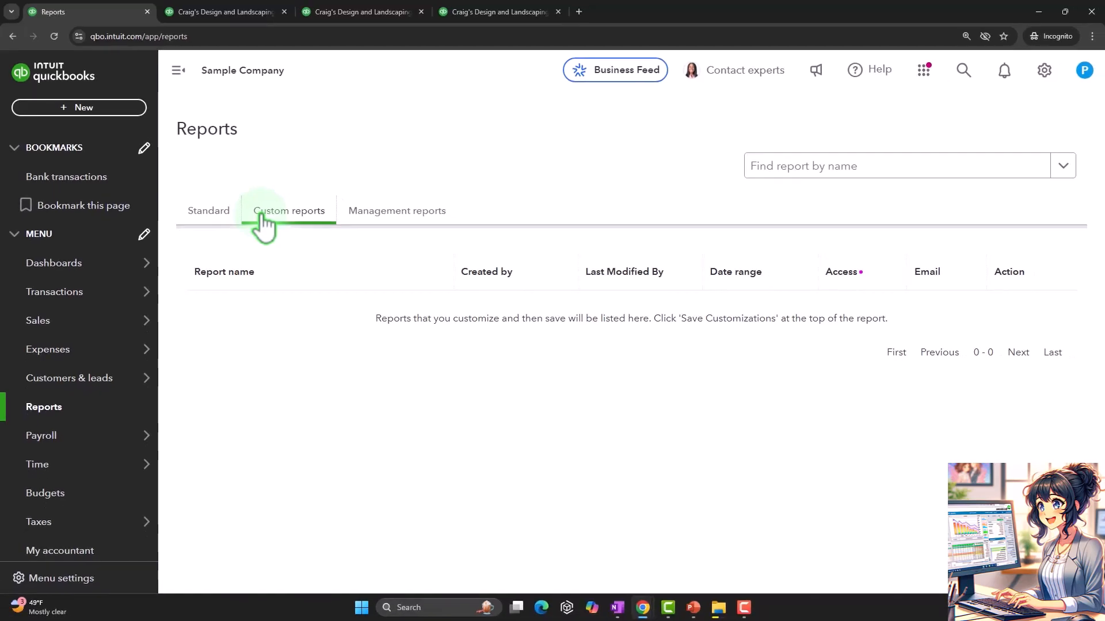
click(57, 39)
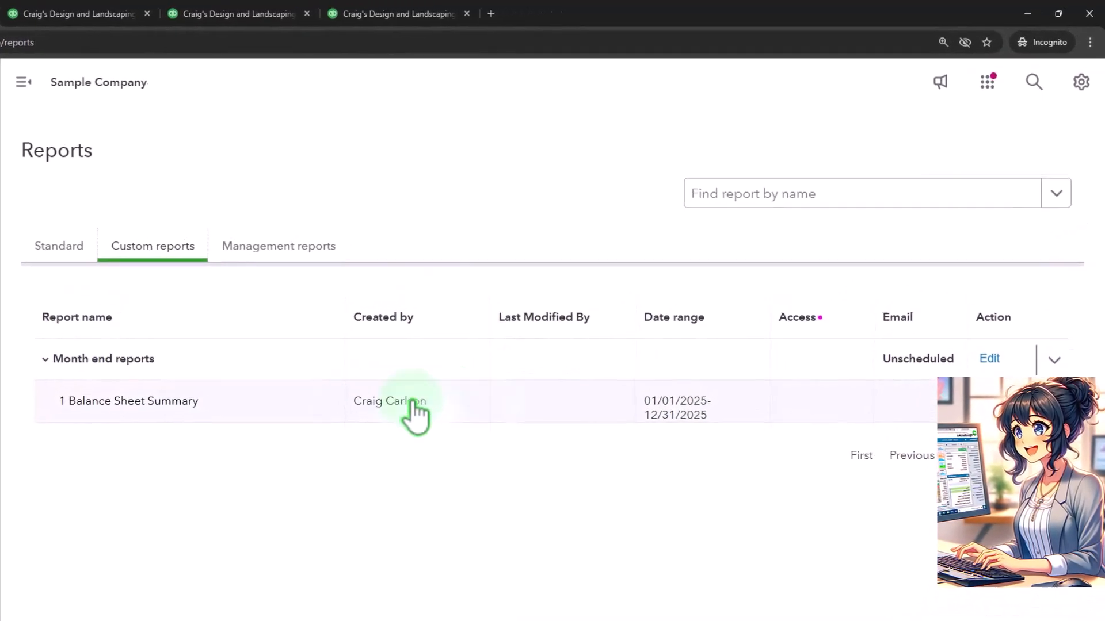
click(198, 410)
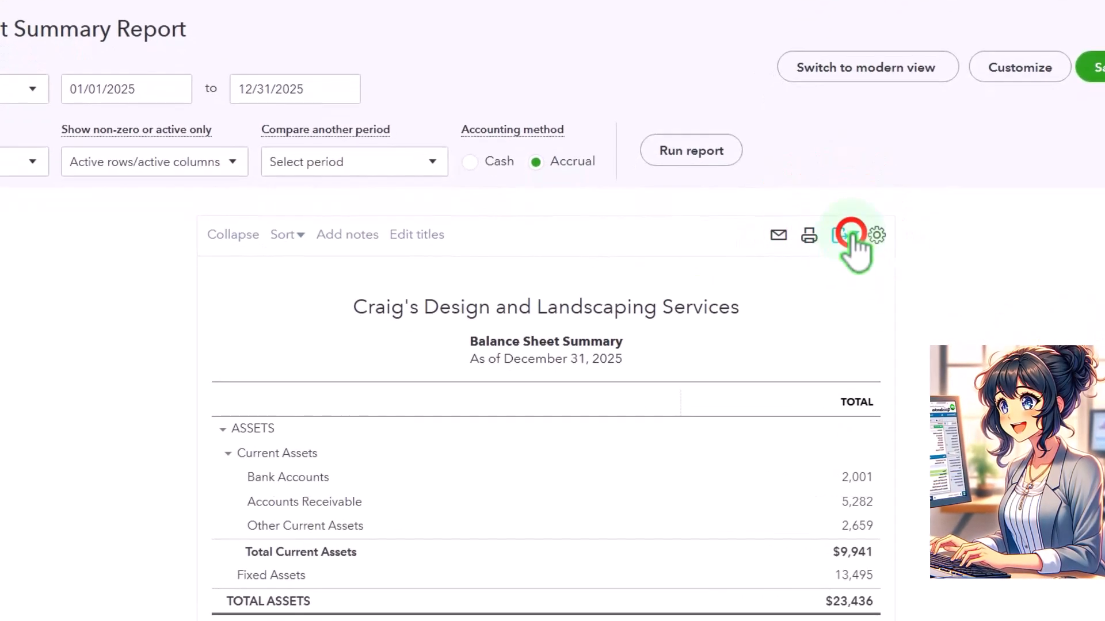
Step: Export the Balance Sheet Summary to Excel, using the copied path of the Reports 12.31.25 folder as the save location
click(853, 236)
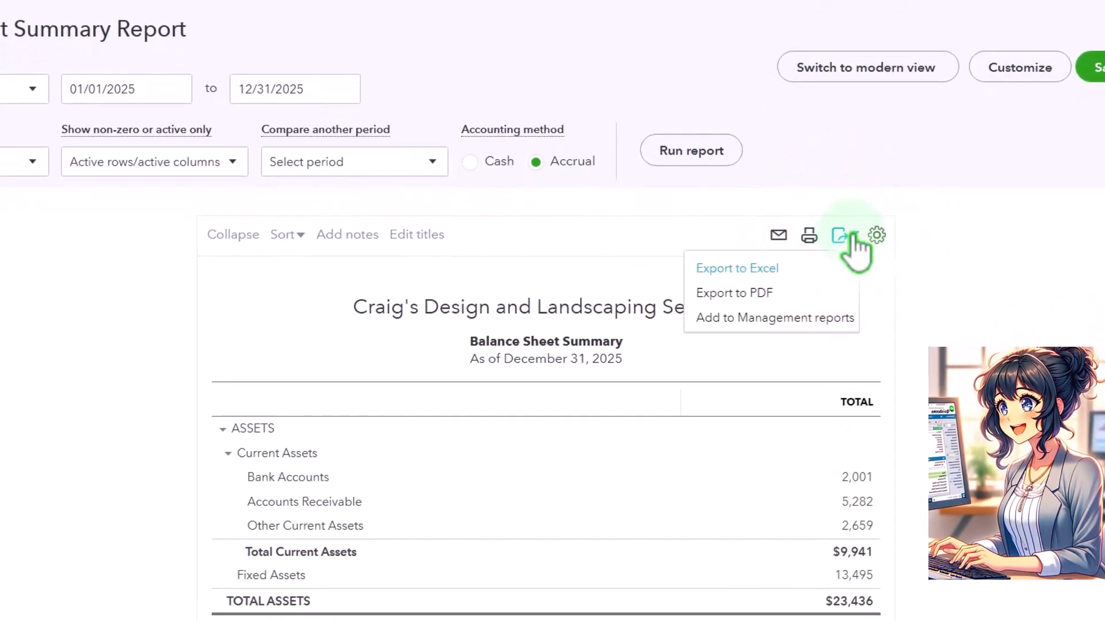
click(733, 266)
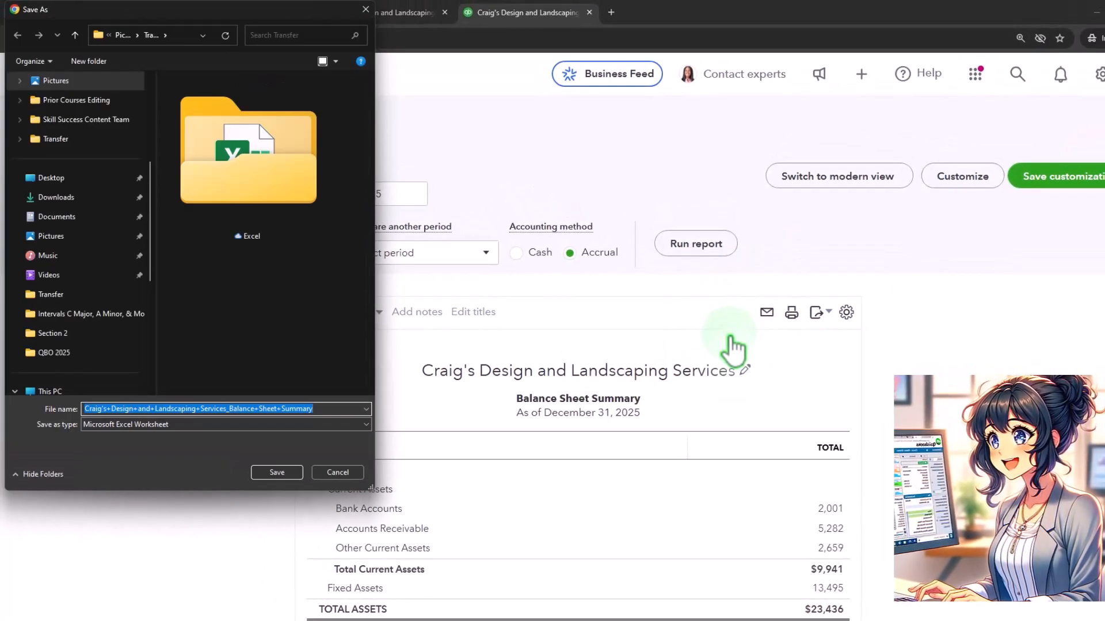
mouse_move(738, 607)
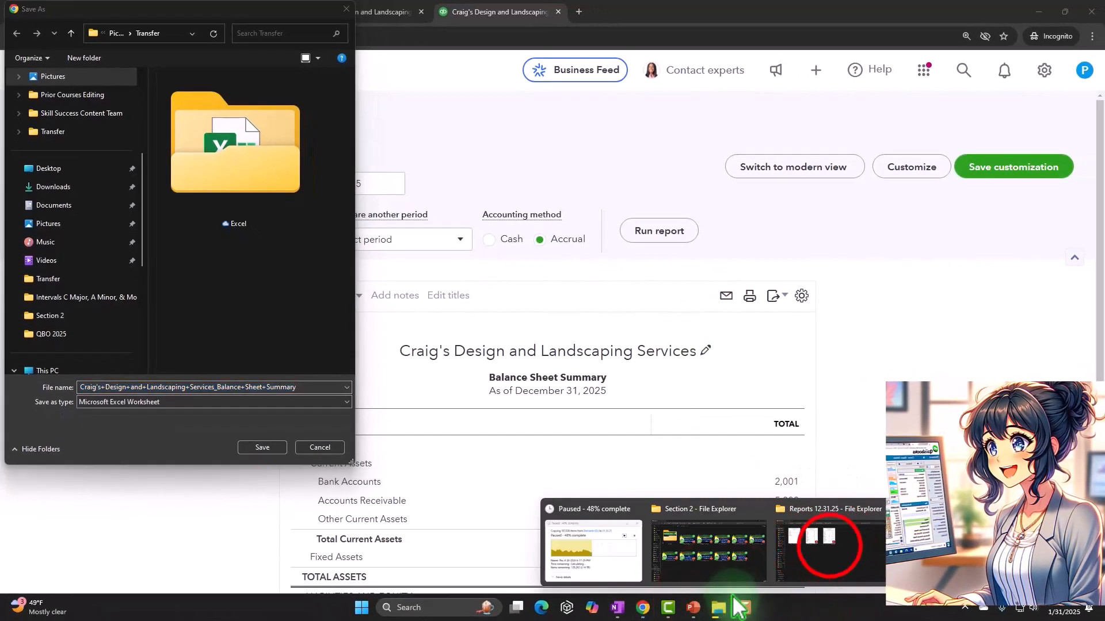
click(828, 550)
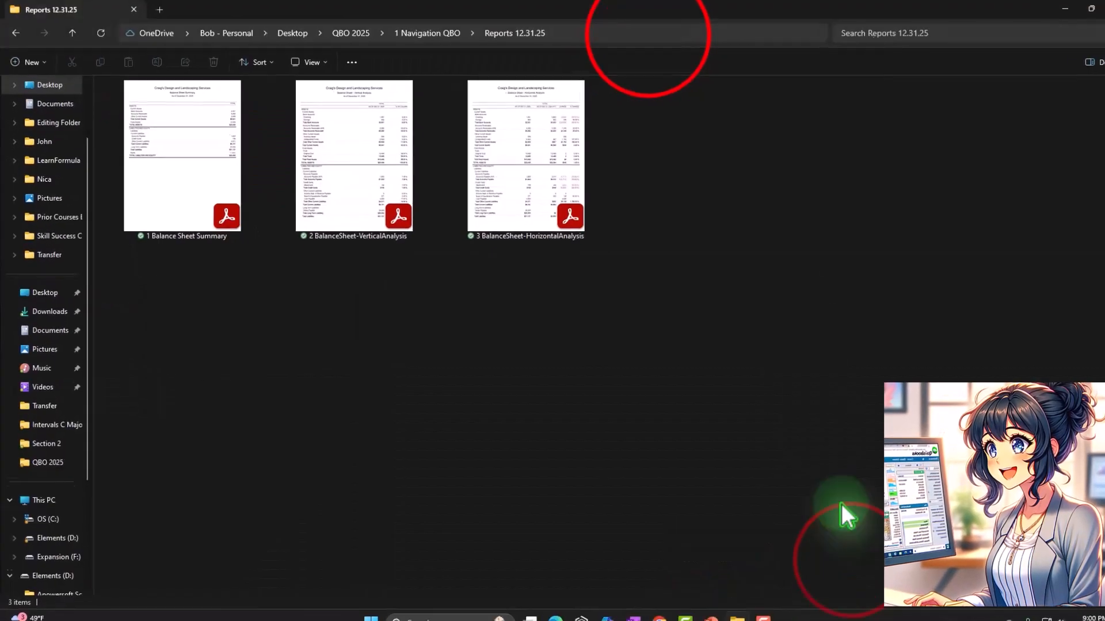
click(645, 37)
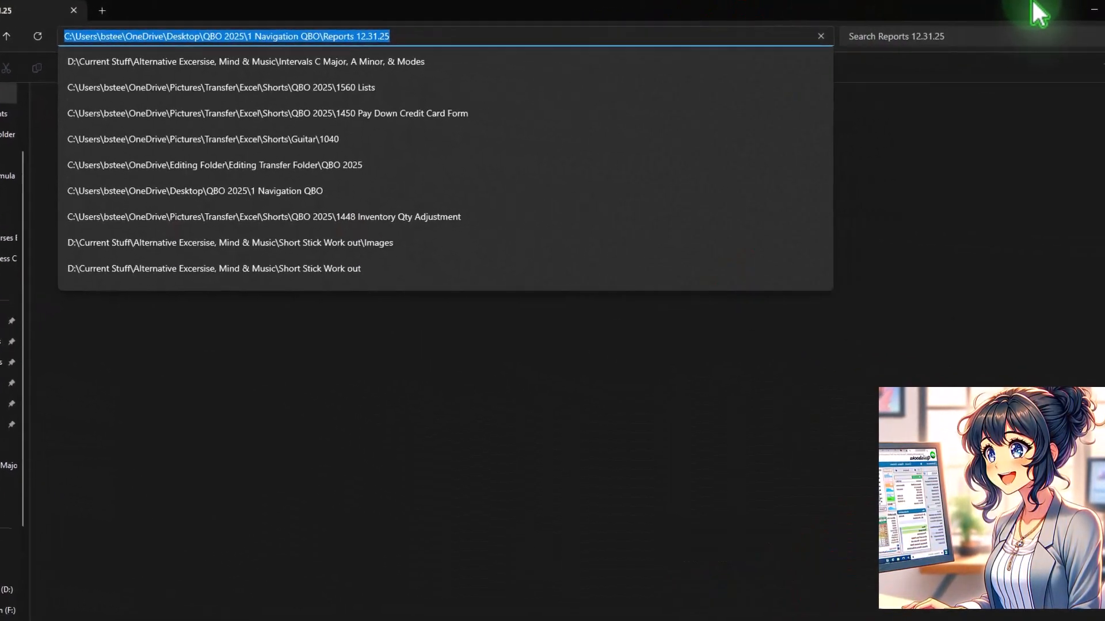
click(1047, 5)
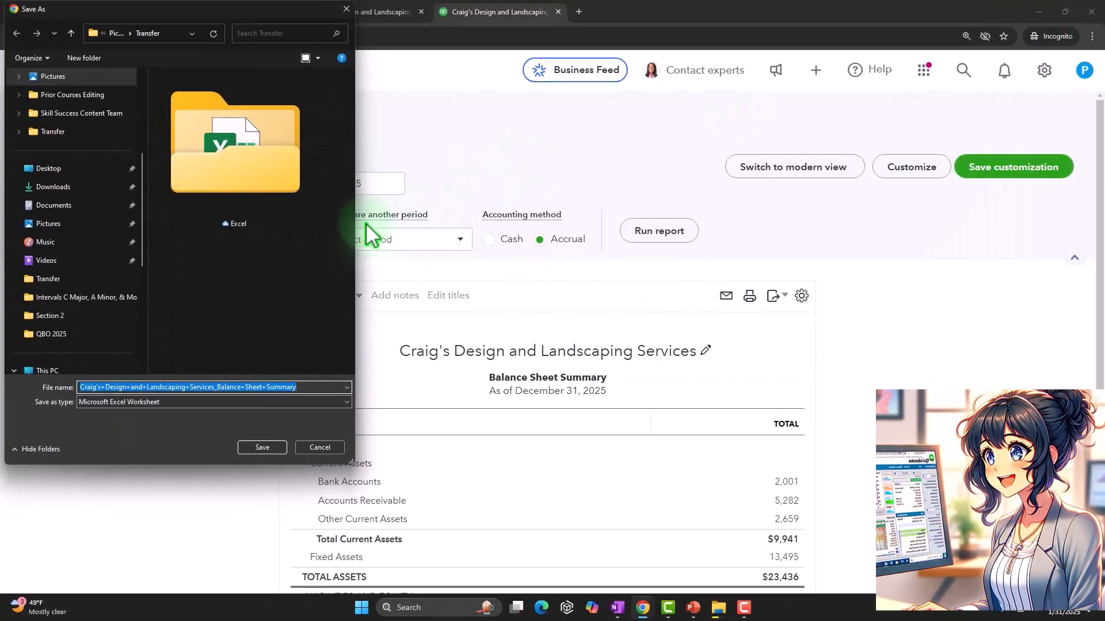
click(183, 34)
key(ctrl+v)
key(Return)
Step: Name the exported Excel file Reports 12.31.25 and save it
triple_click(295, 419)
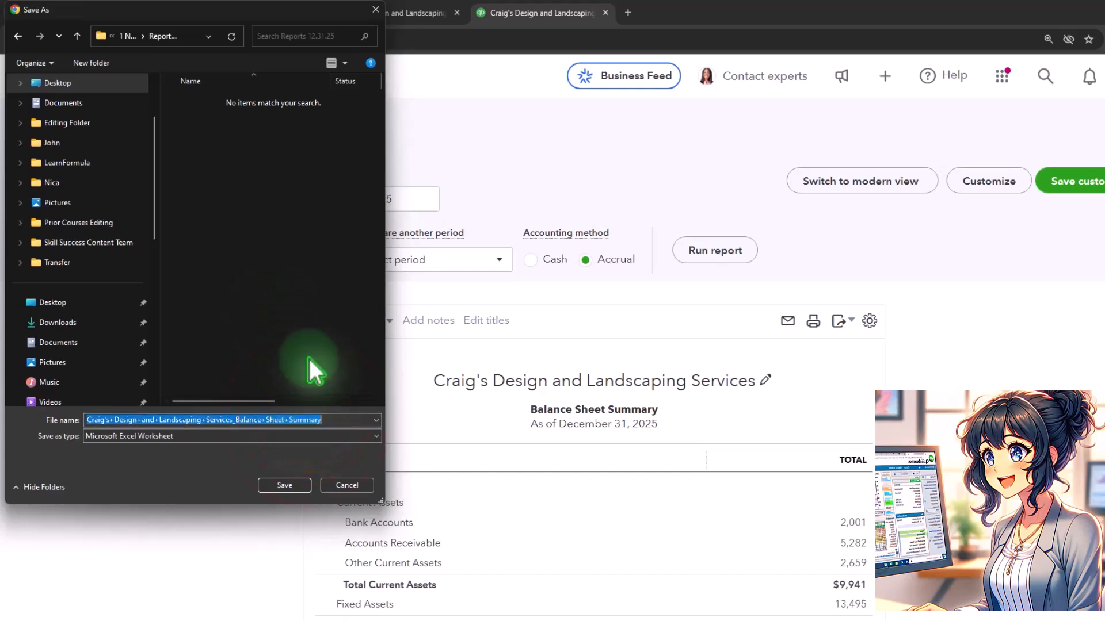
text(Reports)
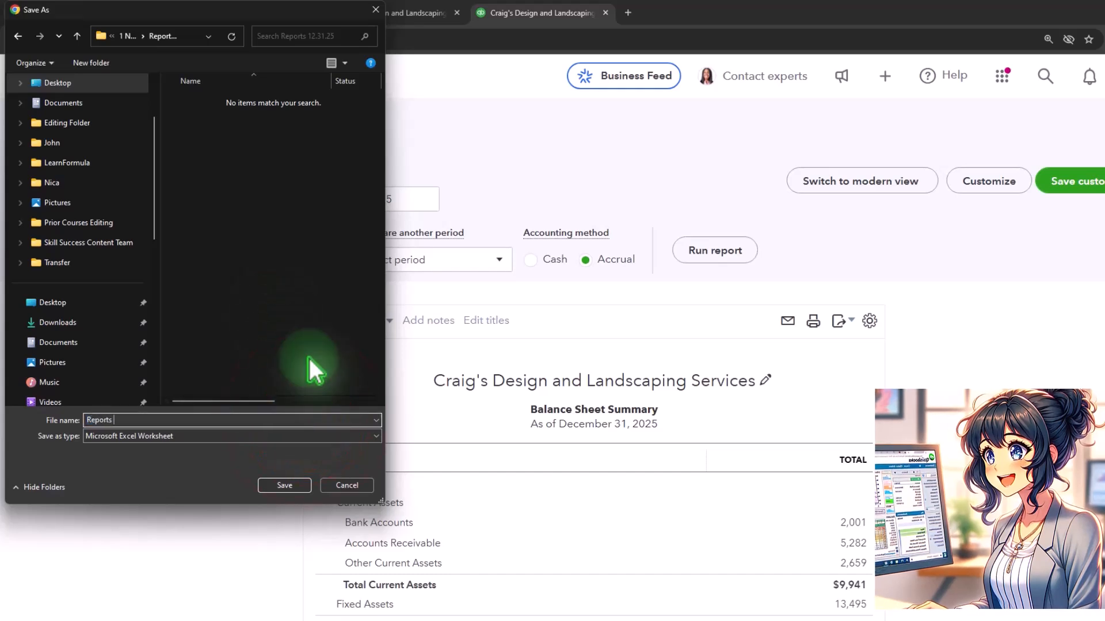
text( 12.31.25)
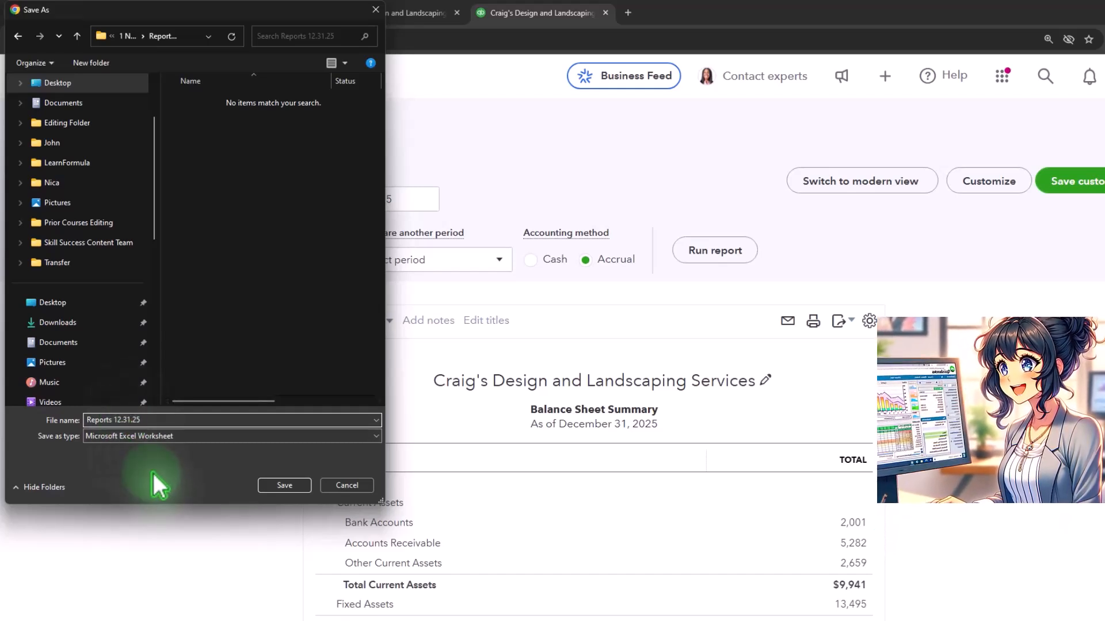
click(275, 485)
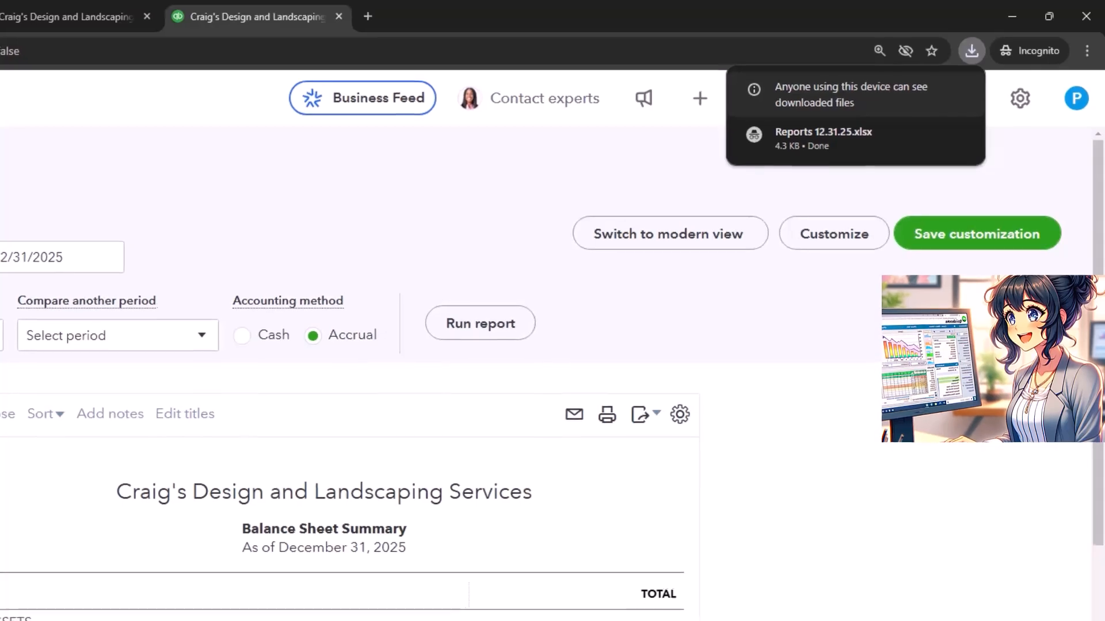
Step: Switch to the Reports 12.31.25 folder in File Explorer and open the Reports 12.31.25 workbook in Excel
mouse_move(718, 608)
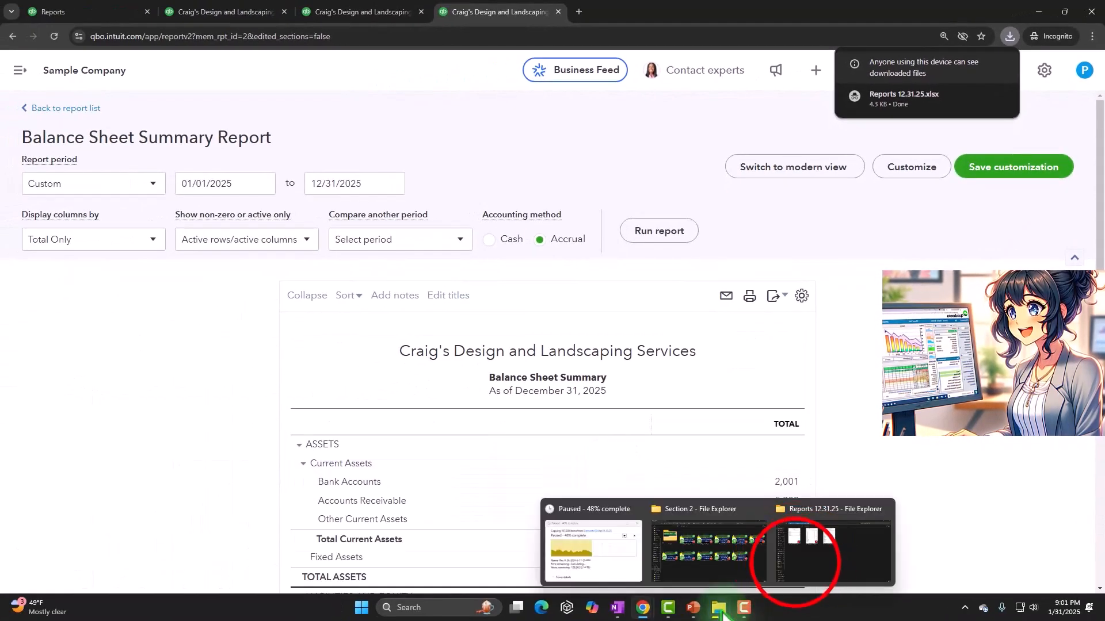
click(796, 563)
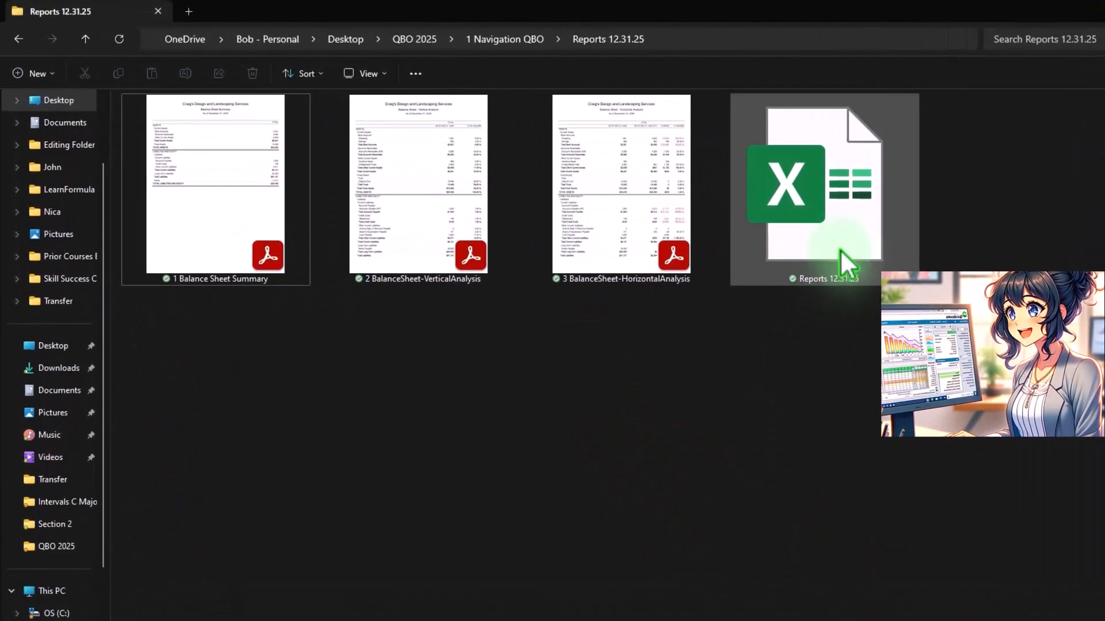
click(834, 238)
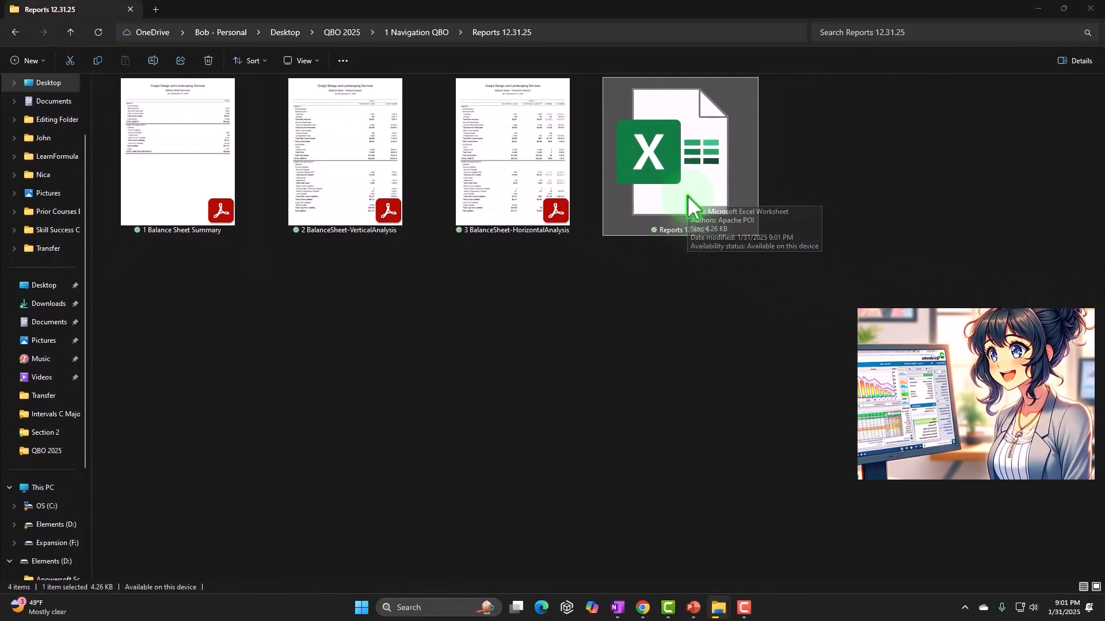
double_click(688, 197)
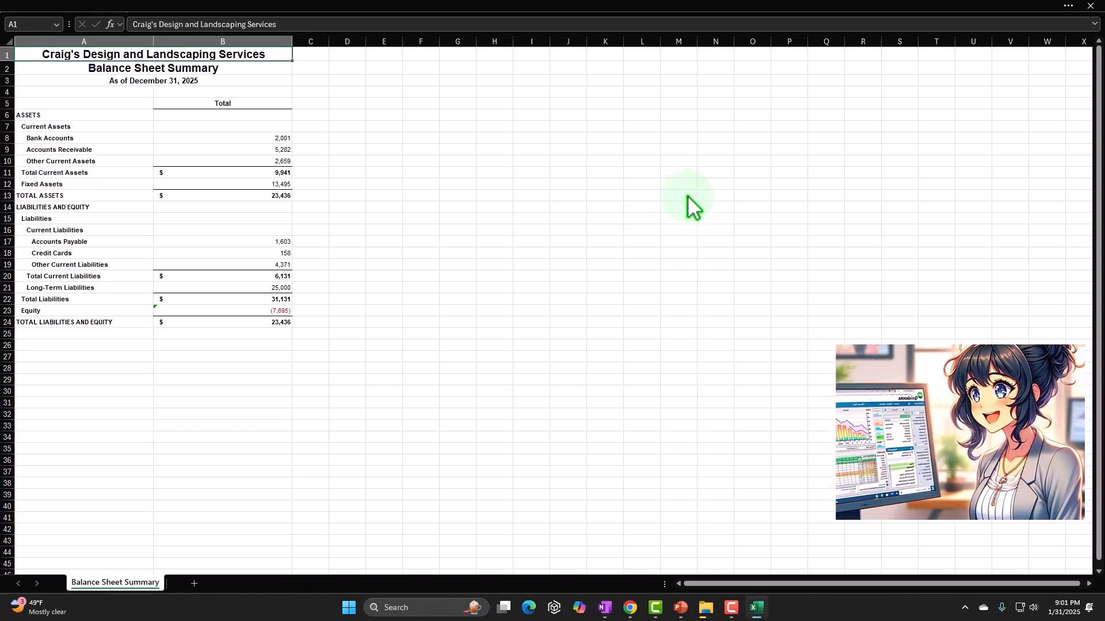
Step: Set the ribbon in the Reports 12.31.25 workbook to be always shown, with its commands visible above the sheet
click(863, 118)
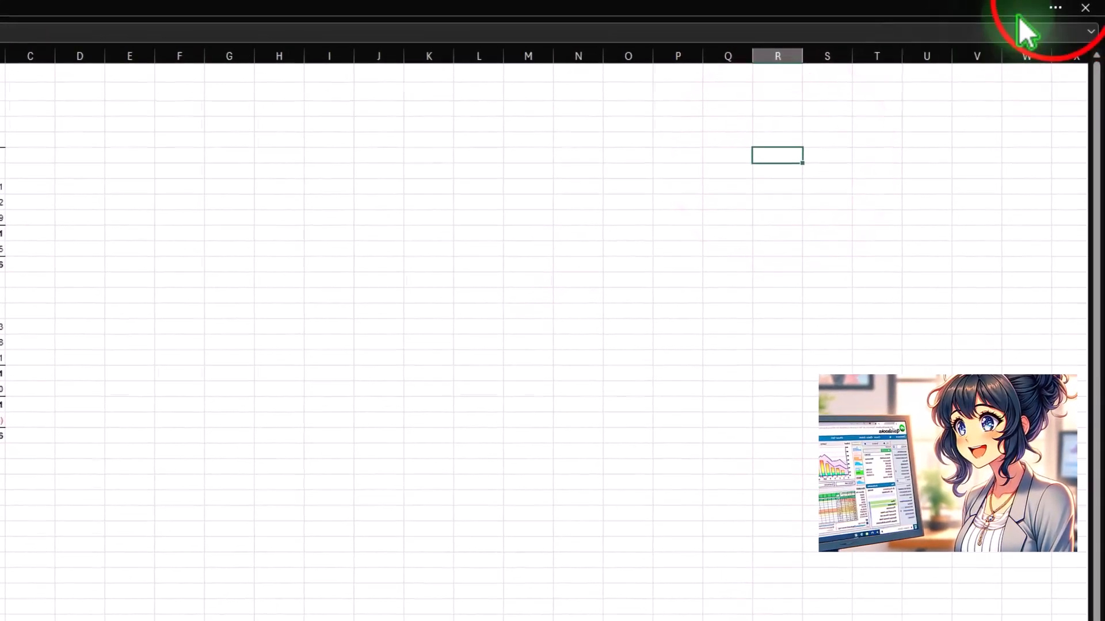
mouse_move(1057, 2)
click(1087, 125)
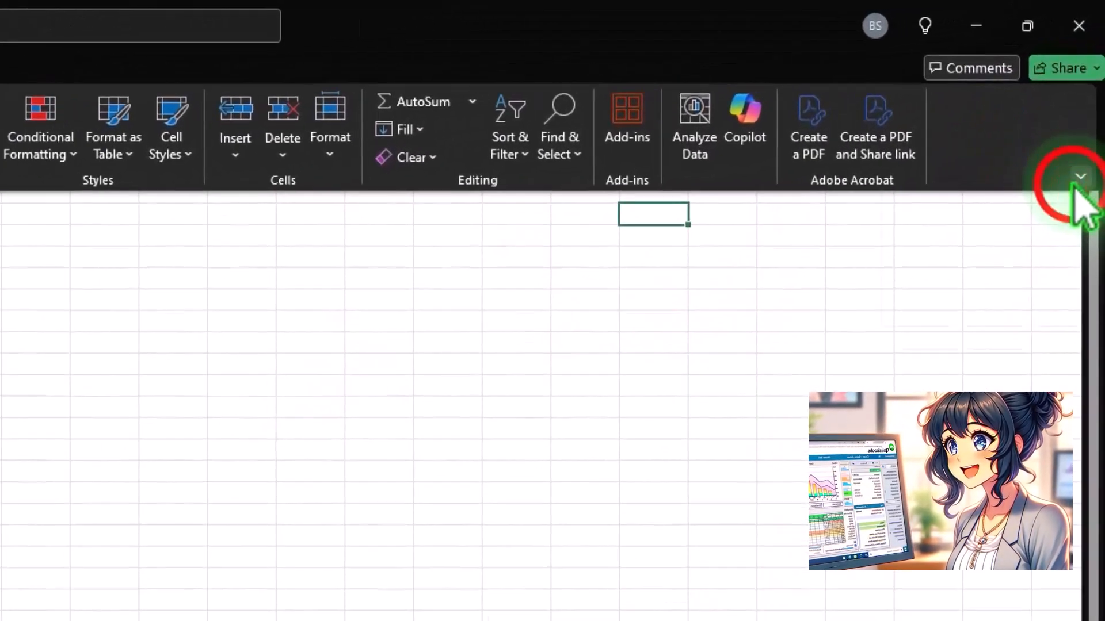
click(1014, 305)
click(371, 352)
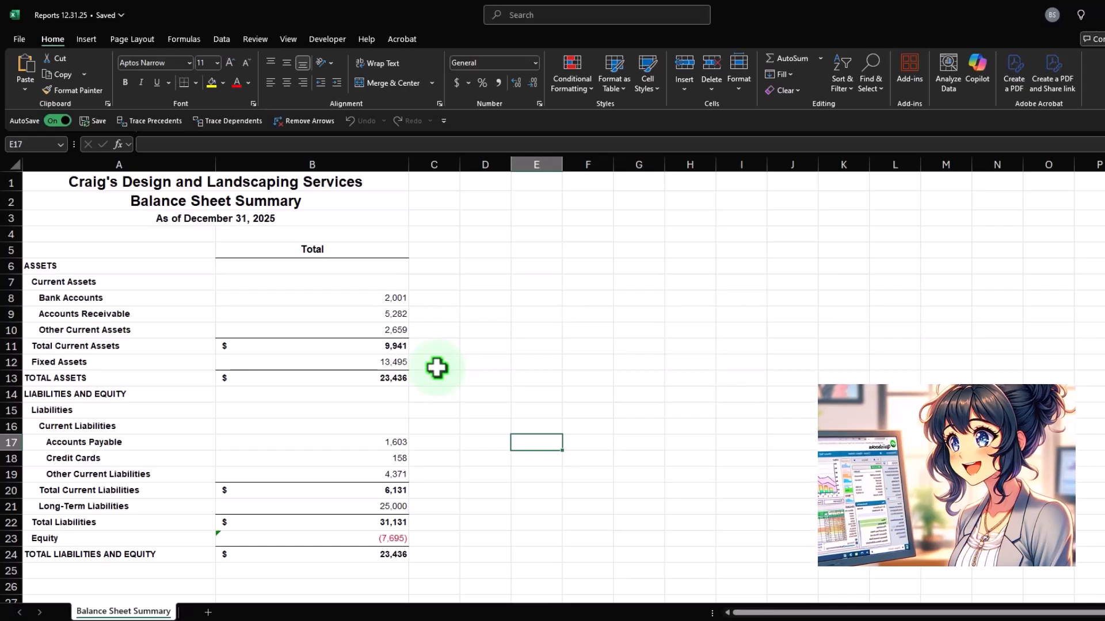
Step: Switch to the Reports 12.31.25 folder in File Explorer, open the 1 Balance Sheet Summary PDF and close its tools pane
mouse_move(712, 609)
click(794, 543)
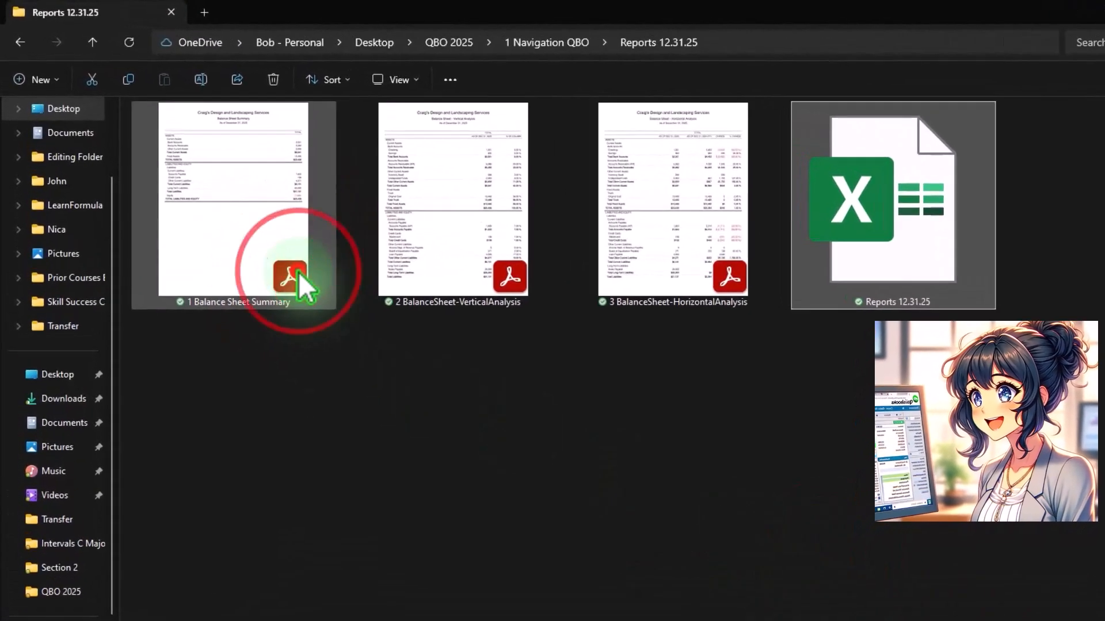
click(228, 208)
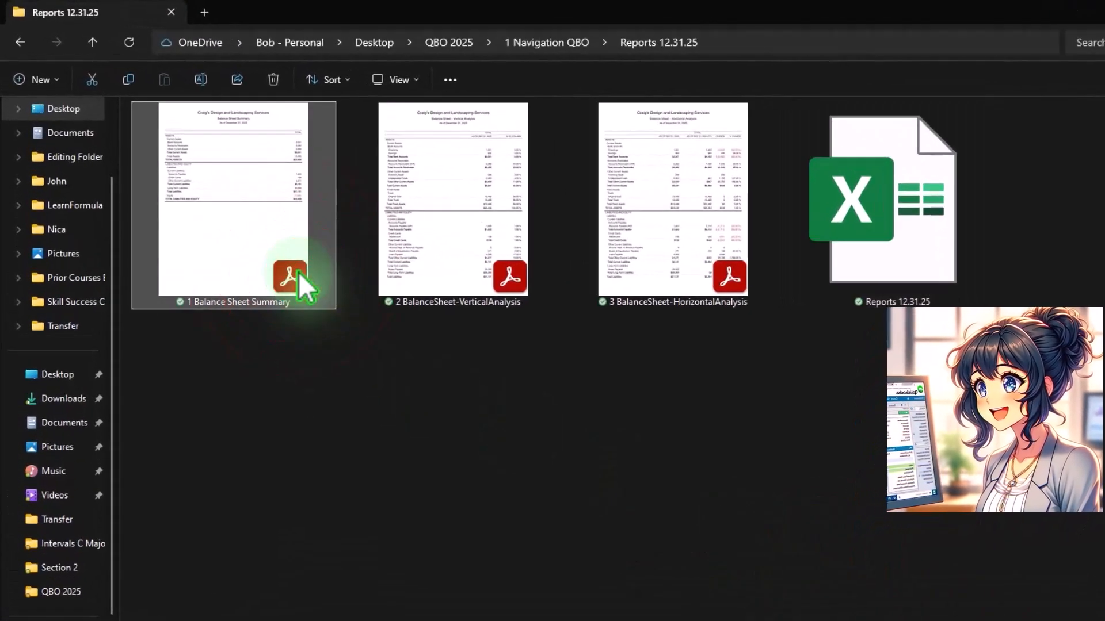
double_click(299, 272)
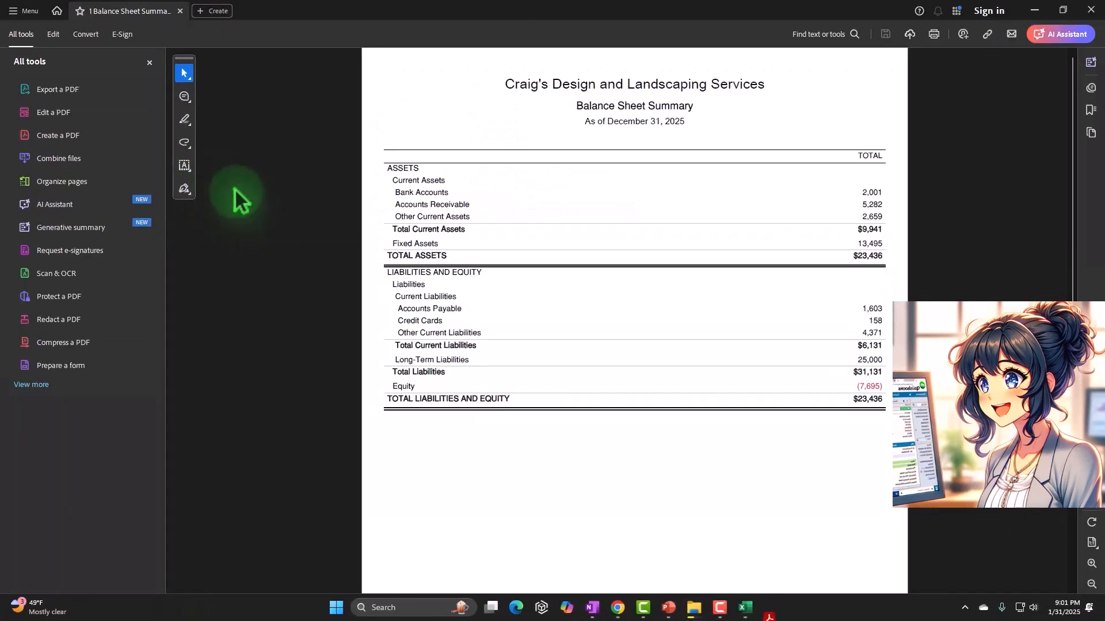
click(150, 62)
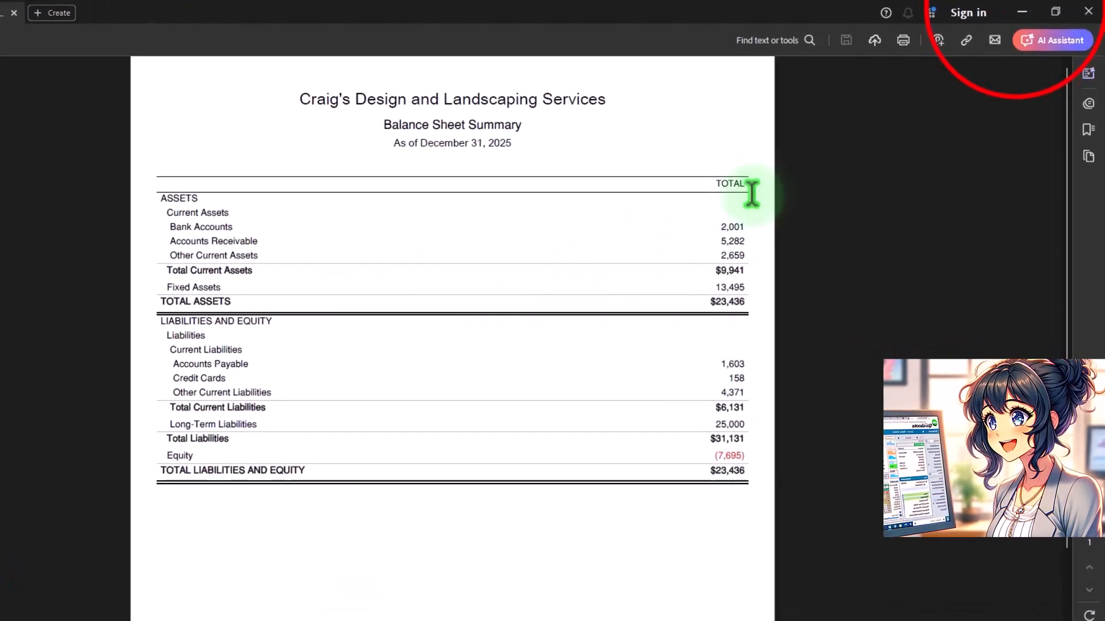
Step: Minimize the PDF and switch back to the Reports 12.31.25 workbook in Excel
click(1022, 12)
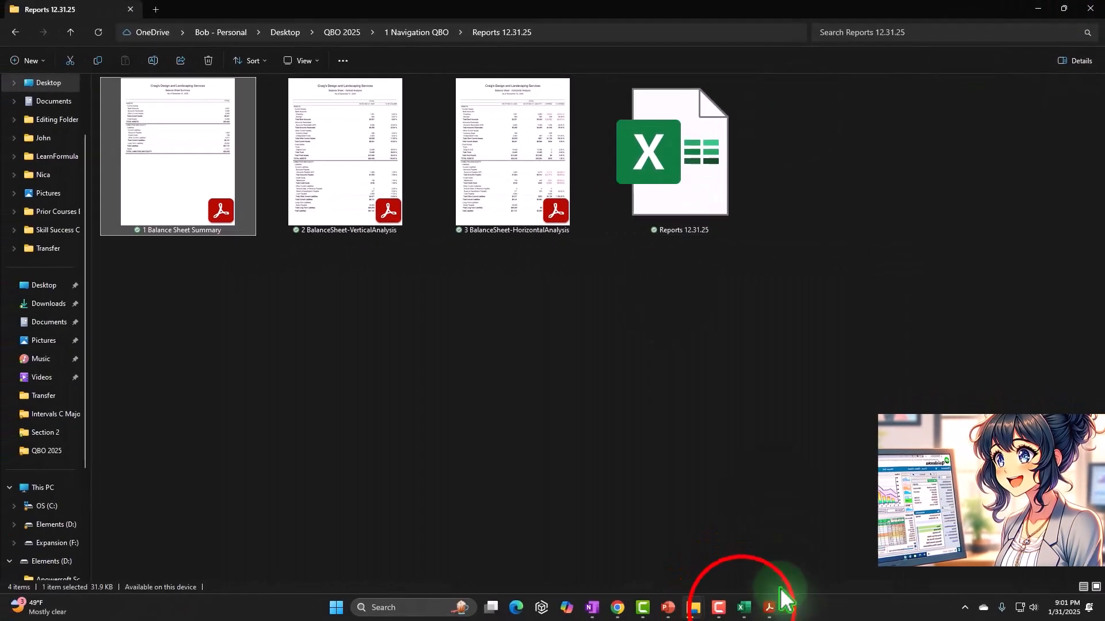
click(744, 608)
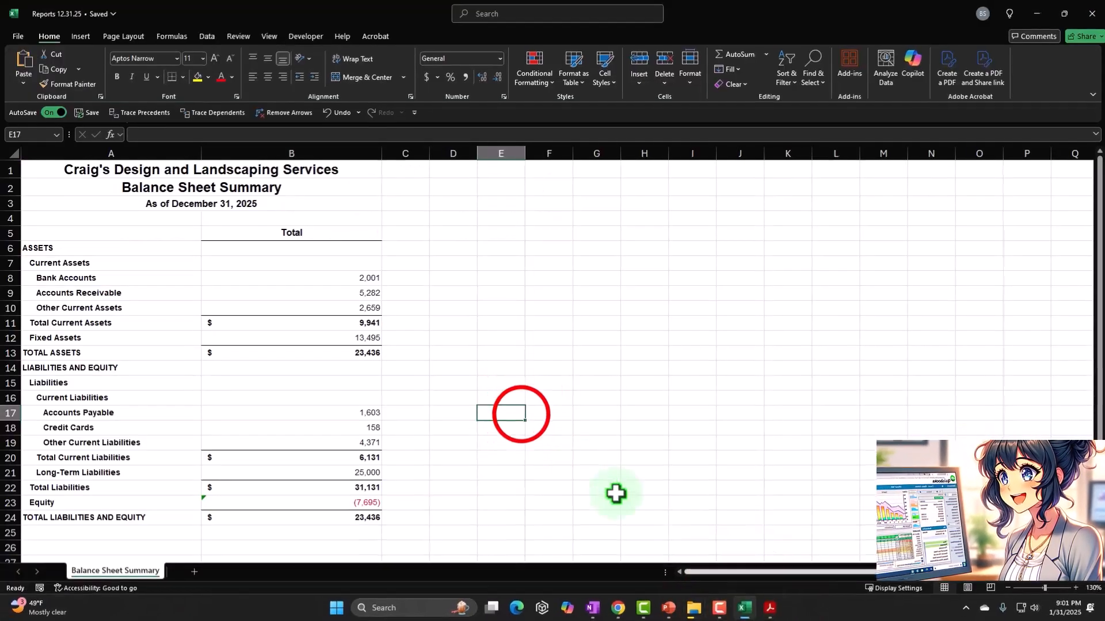
click(520, 412)
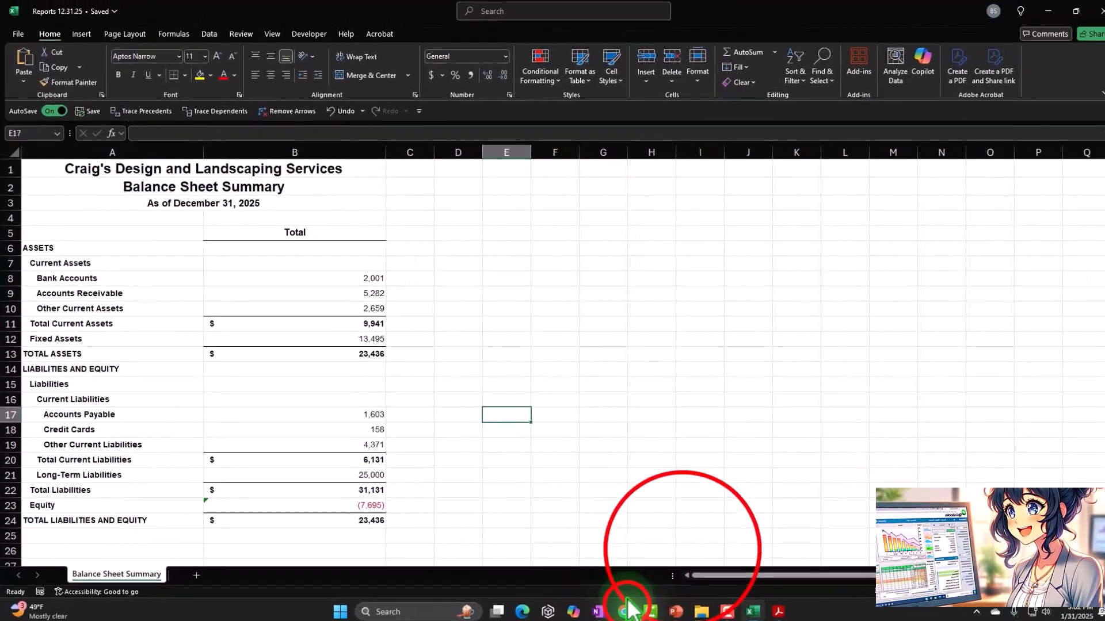
Step: Switch to QuickBooks in Chrome, look at the Management reports list, and return to the Balance Sheet Summary report
click(629, 608)
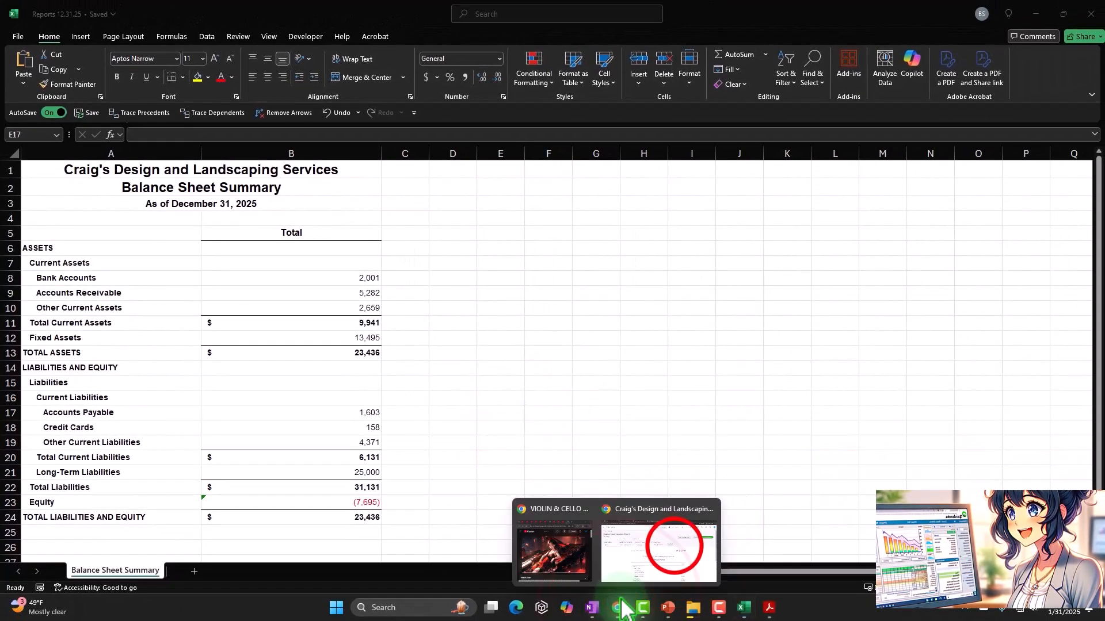
click(667, 549)
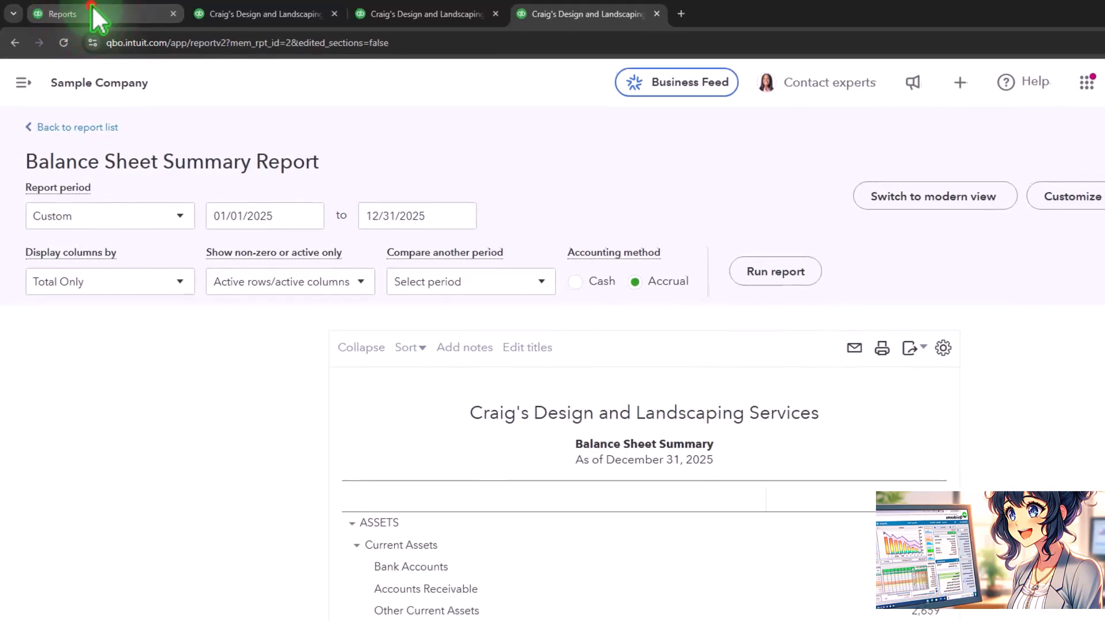
click(92, 11)
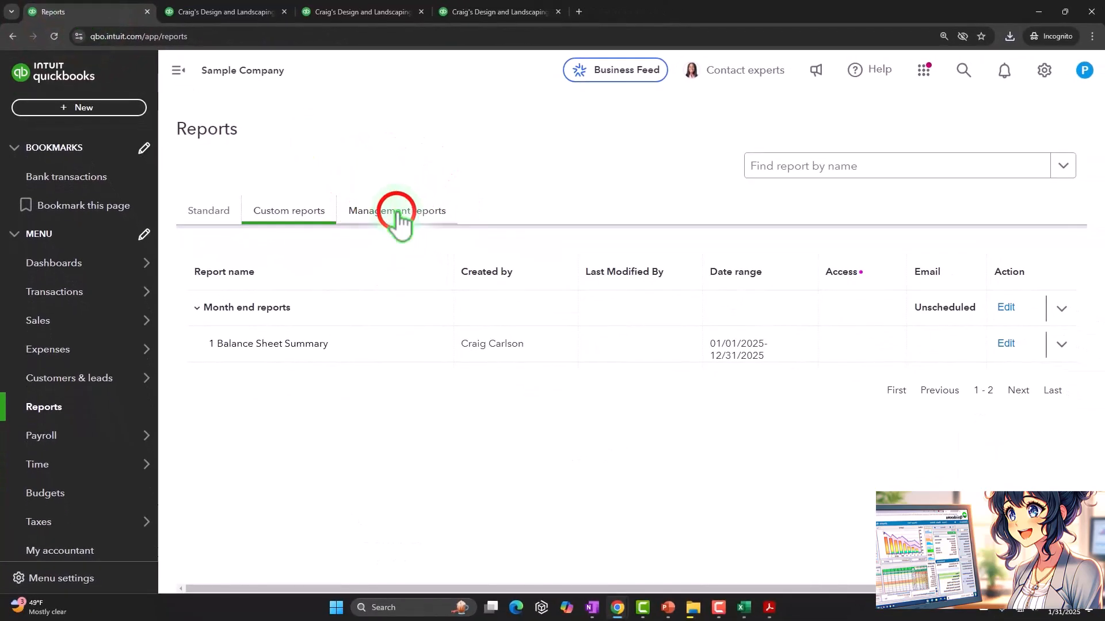
click(397, 213)
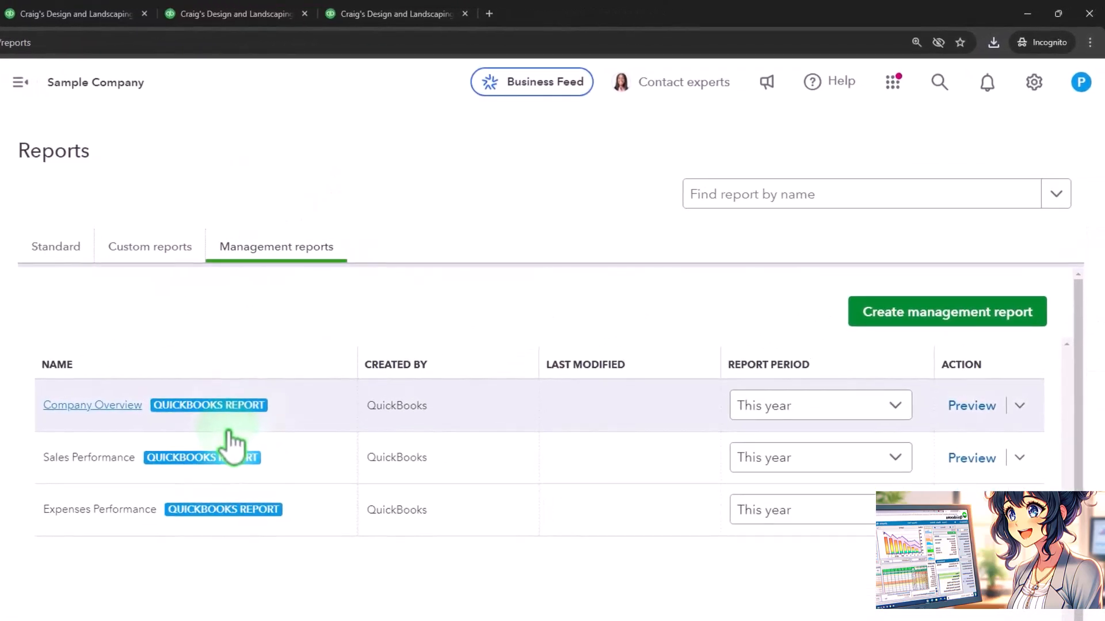
click(363, 13)
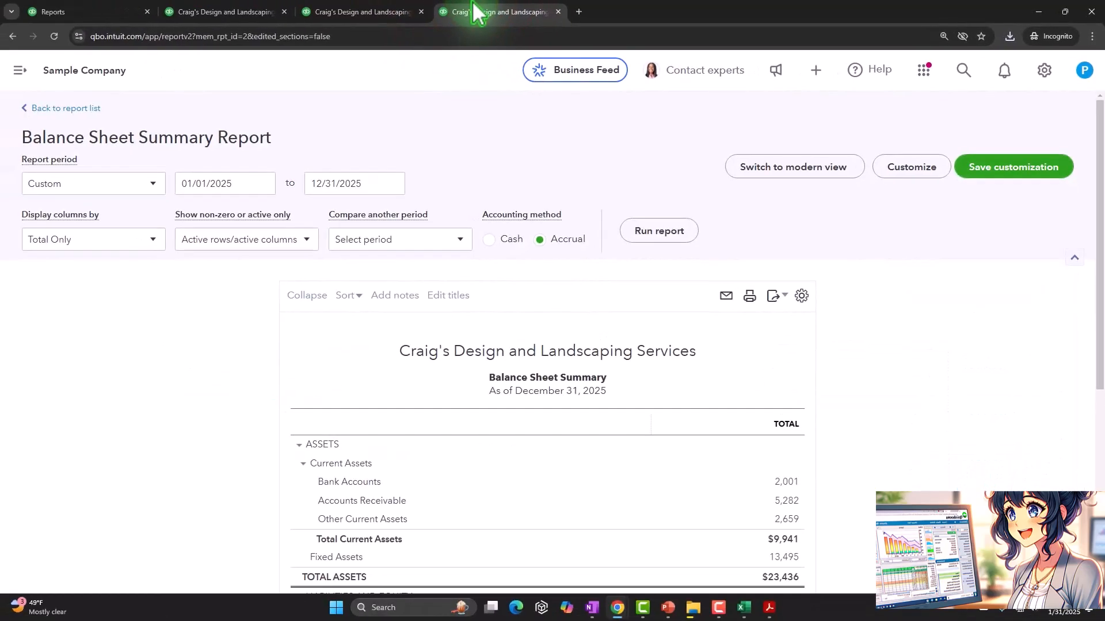
Step: Switch to the Excel workbook, view the sheet in Page Layout, and return to Normal view
mouse_move(744, 605)
click(760, 553)
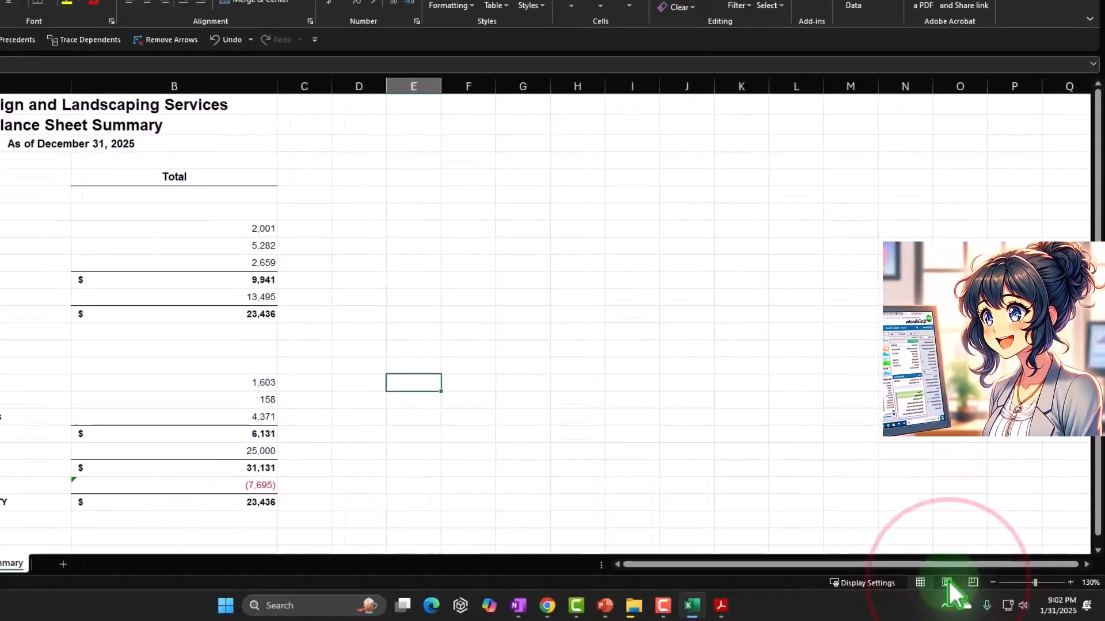
click(947, 583)
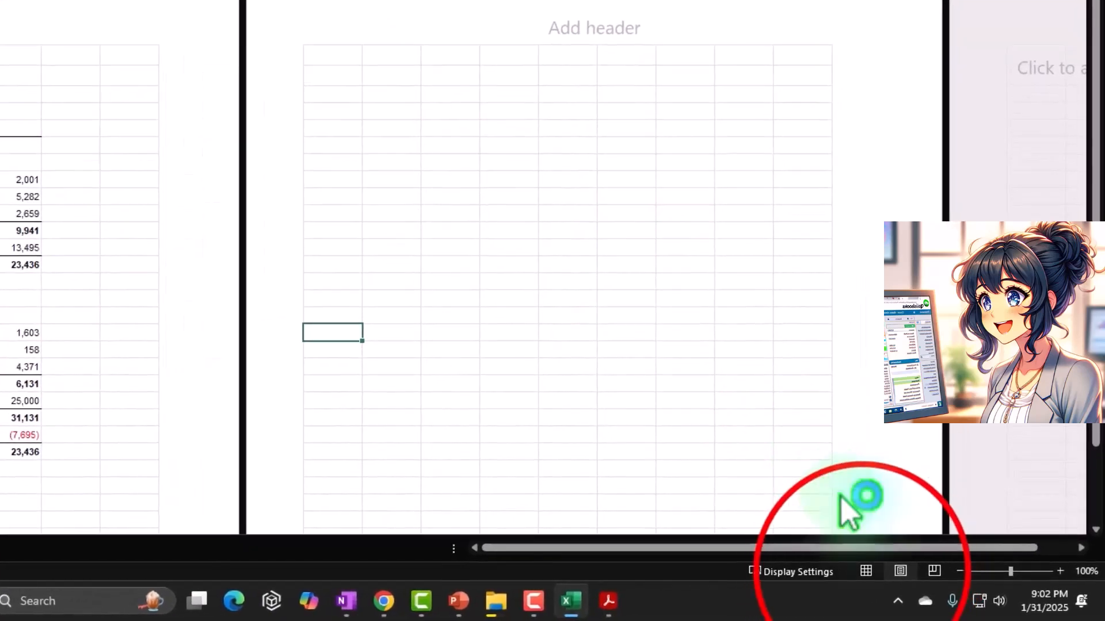
click(866, 571)
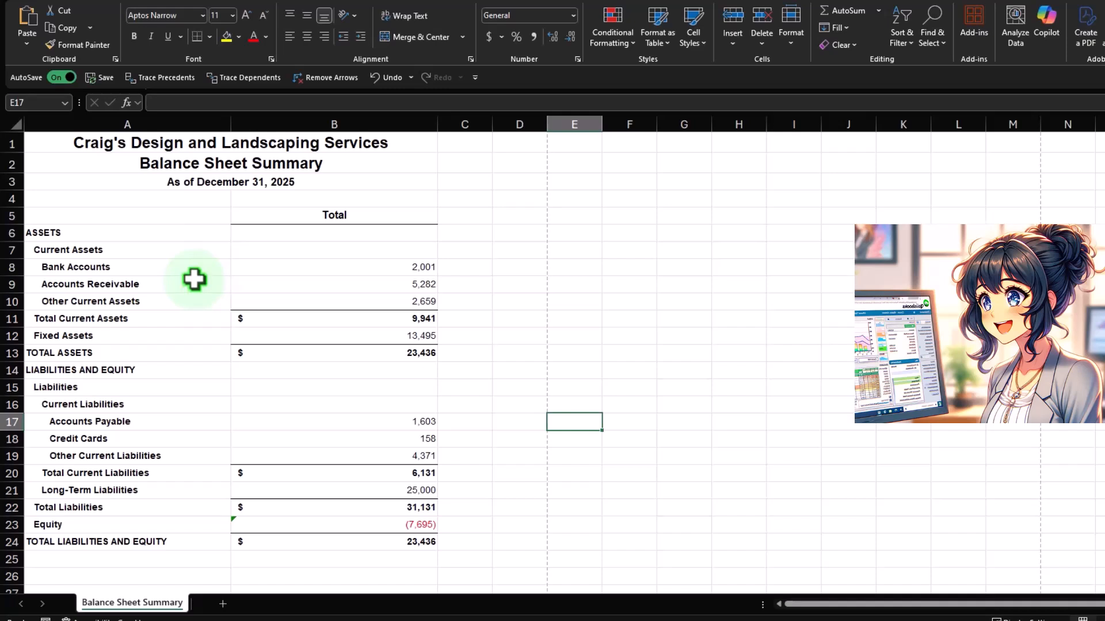
Step: Insert a blank column before column A so the balance sheet has a margin beside its labels
click(63, 122)
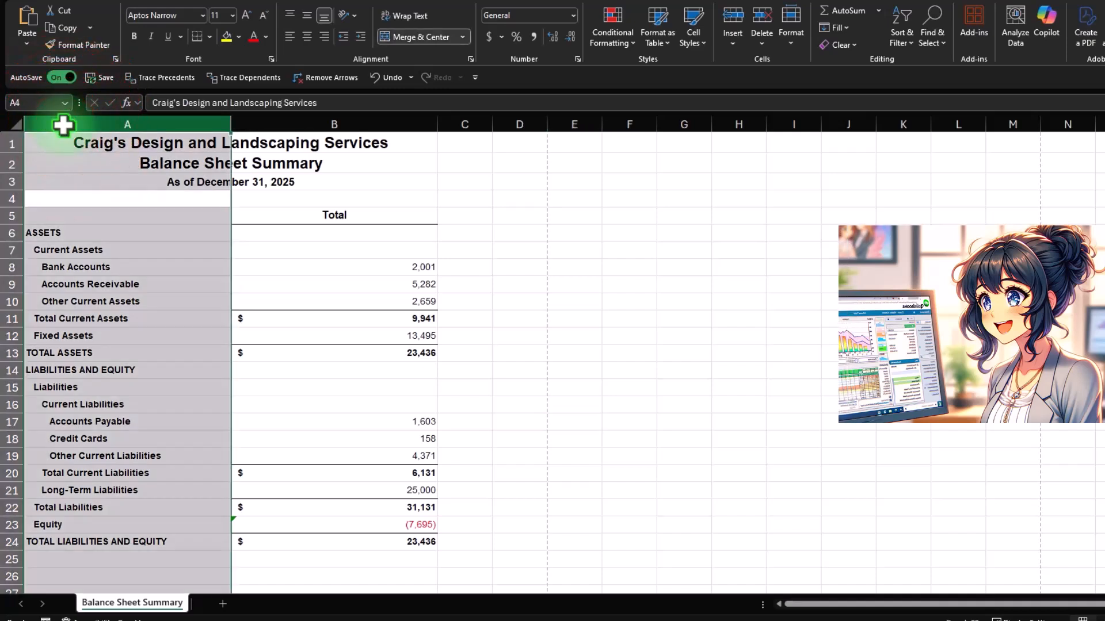
right_click(47, 252)
click(87, 383)
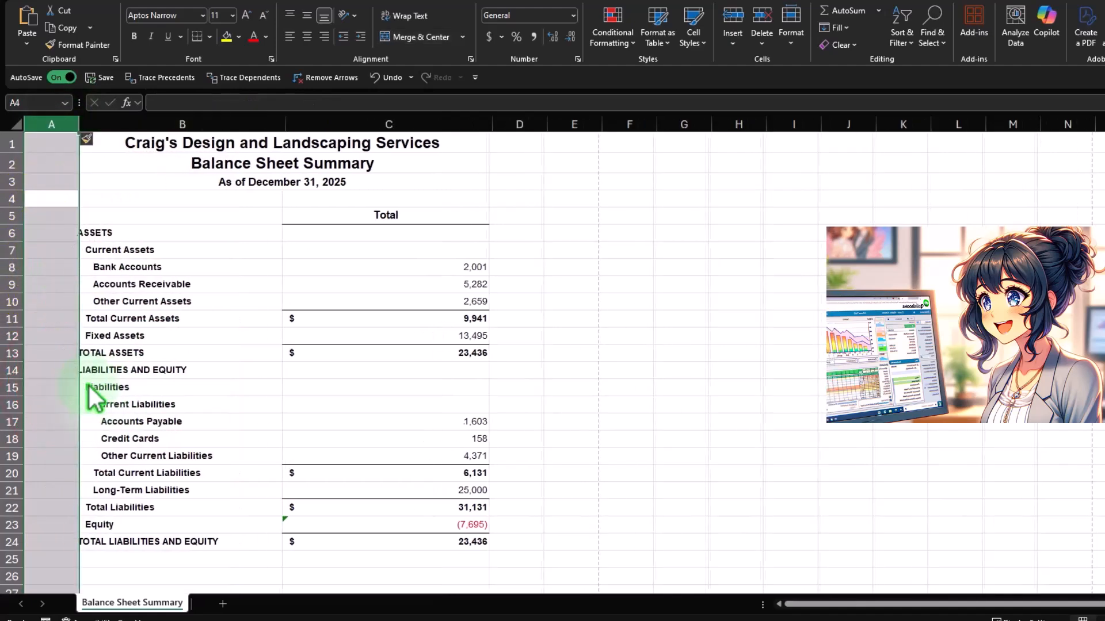
click(113, 387)
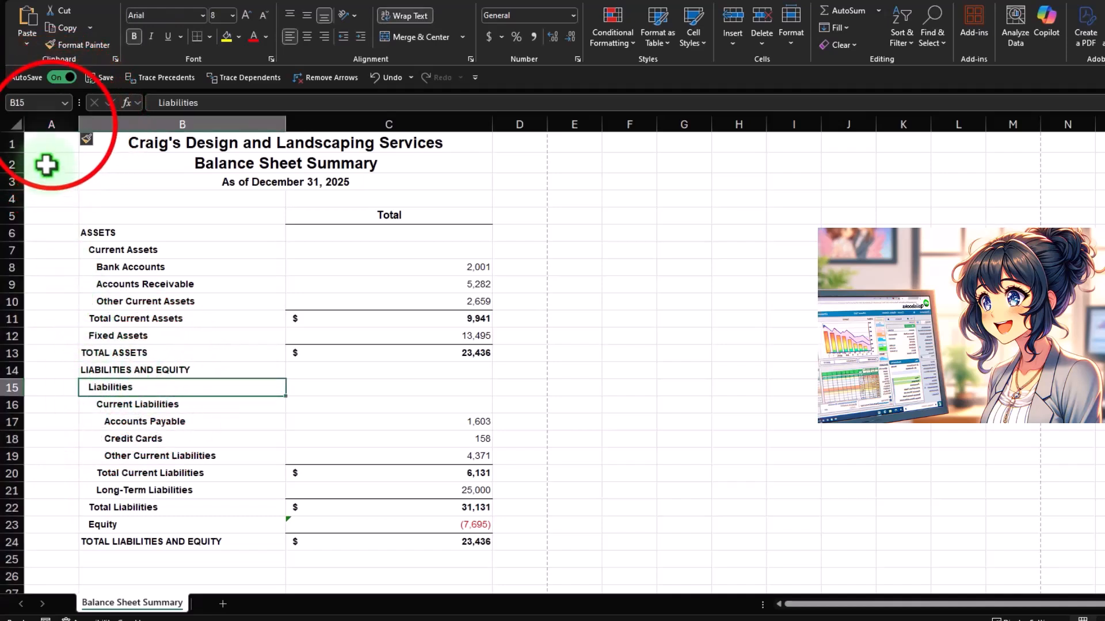
Step: Select the blank columns A and D on either side of the report and adjust their widths together
click(53, 123)
ctrl+click(526, 123)
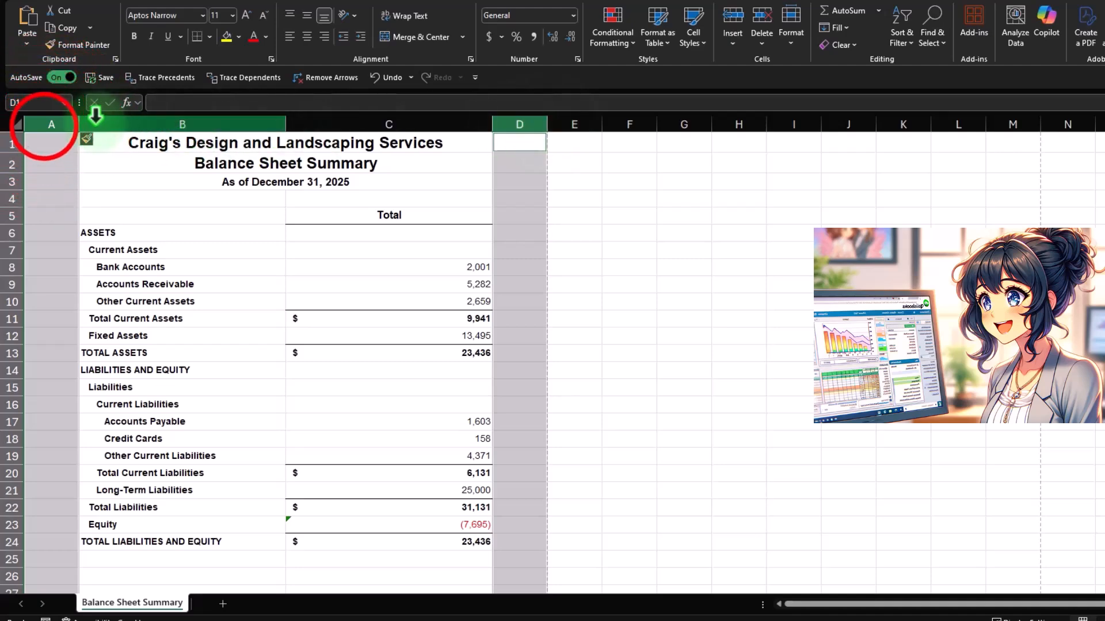
click(49, 123)
ctrl+click(524, 123)
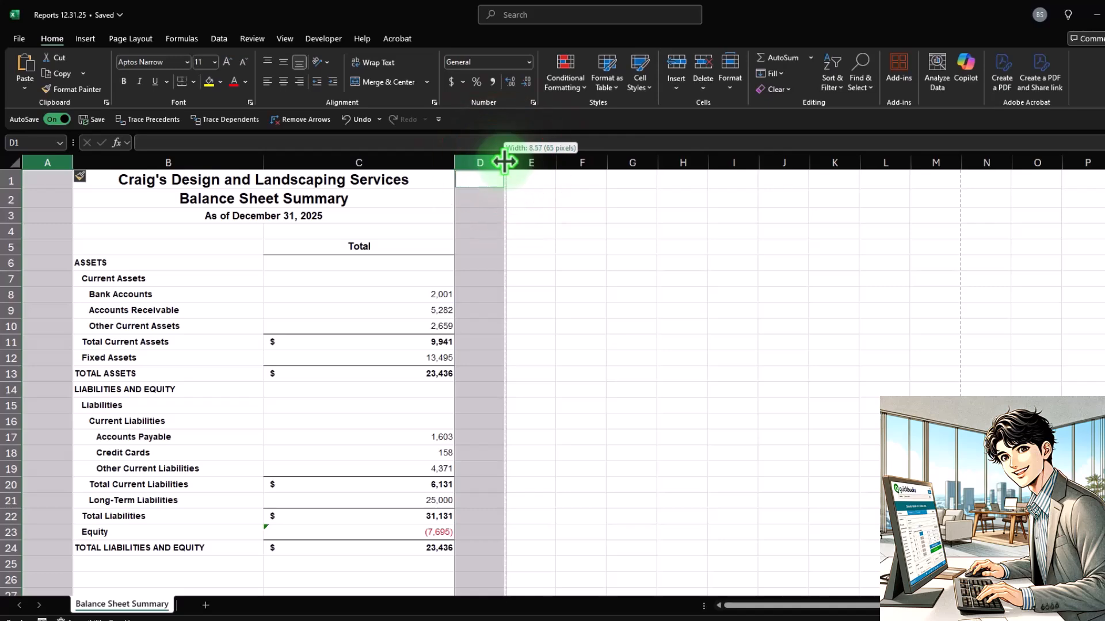
click(546, 214)
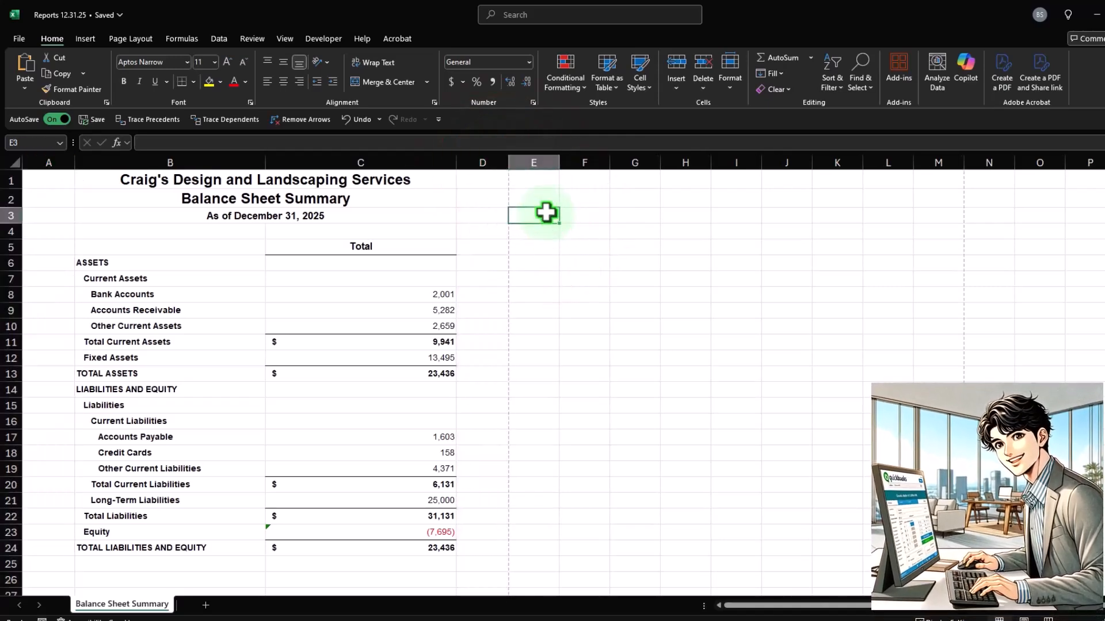
Step: Unmerge the company name title cell in row 1
scroll(569, 290, up, 2)
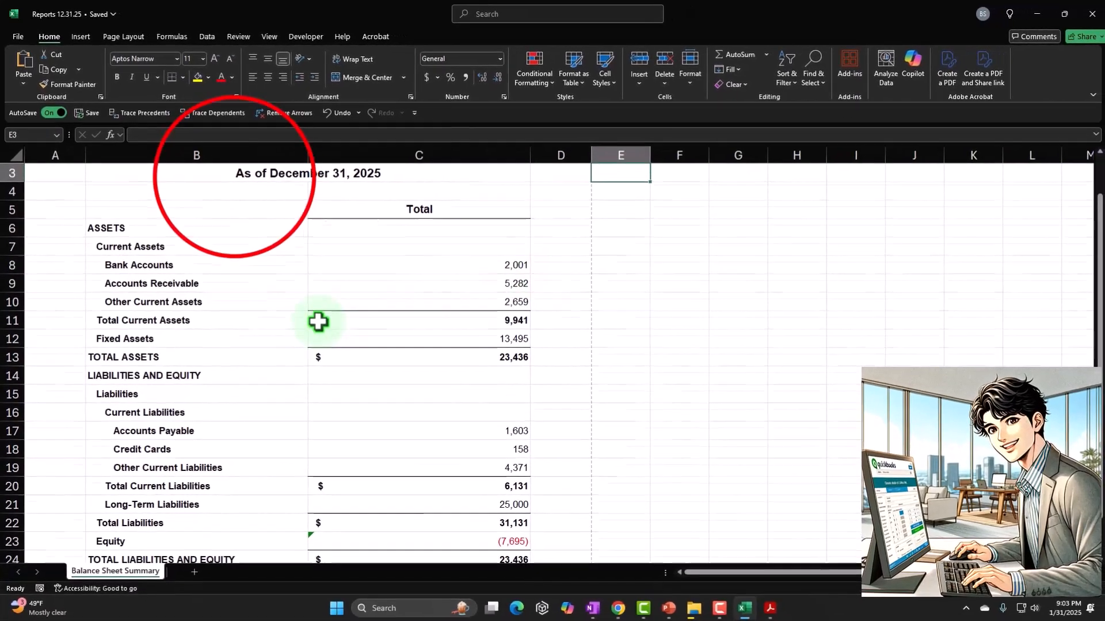
scroll(304, 293, up, 1)
click(230, 175)
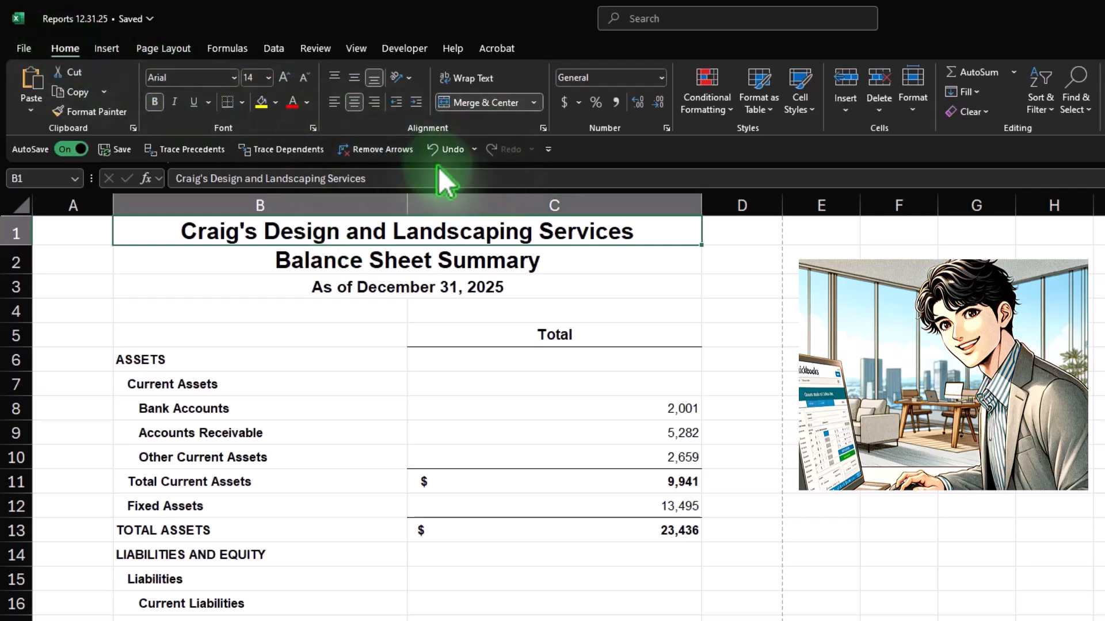
click(463, 106)
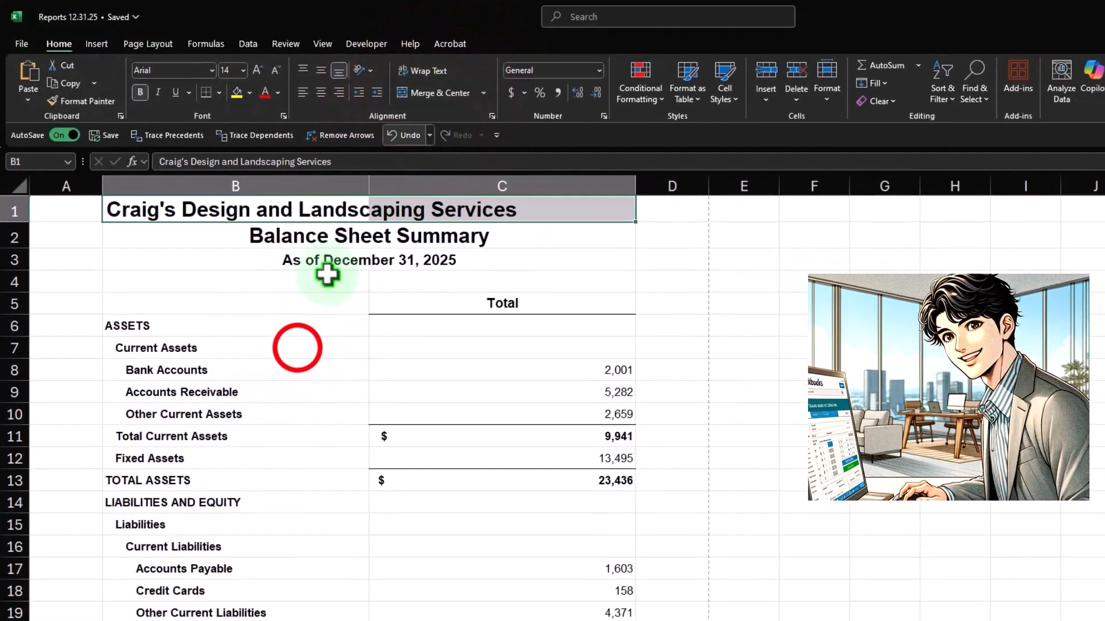
click(297, 348)
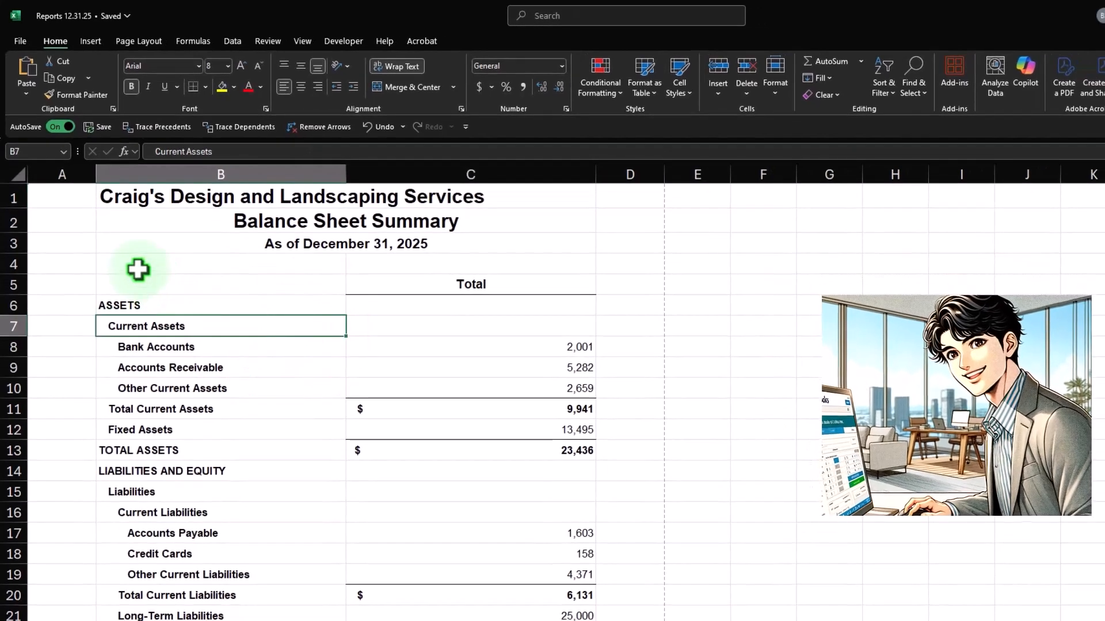
Step: Set the horizontal alignment of B1:C1 to Center Across Selection for the company name title
drag(167, 199, 462, 205)
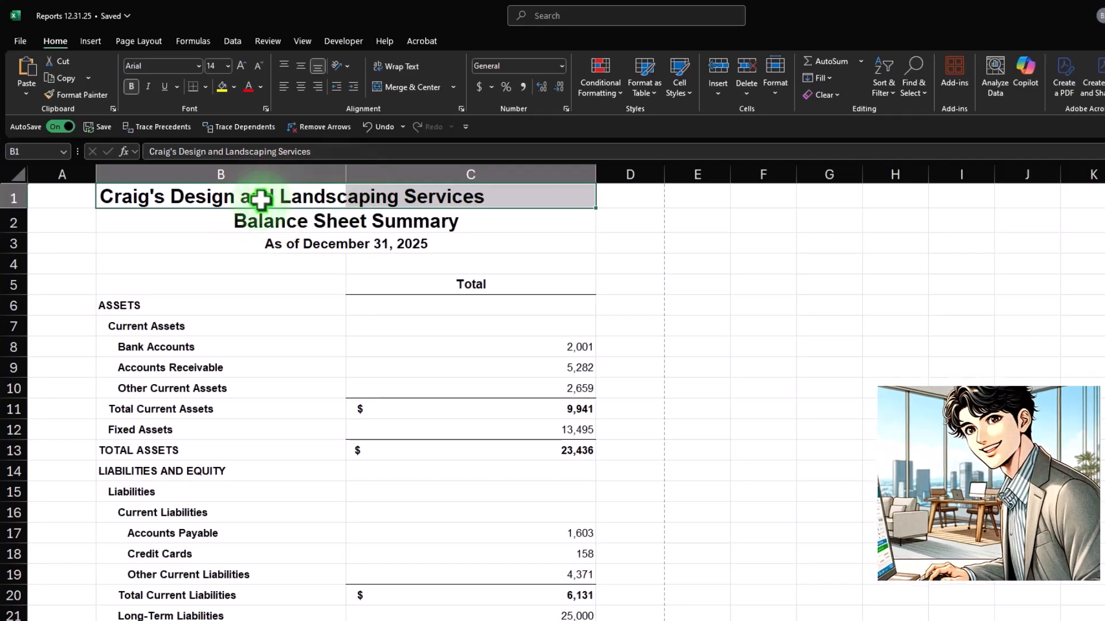
right_click(262, 201)
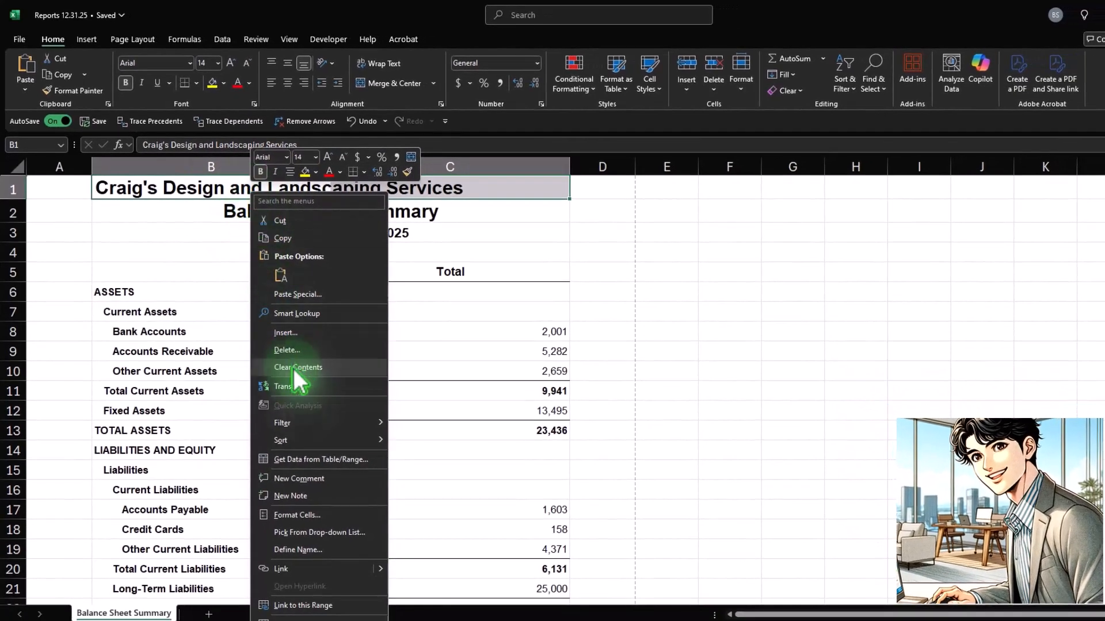
click(302, 517)
drag(205, 347, 647, 218)
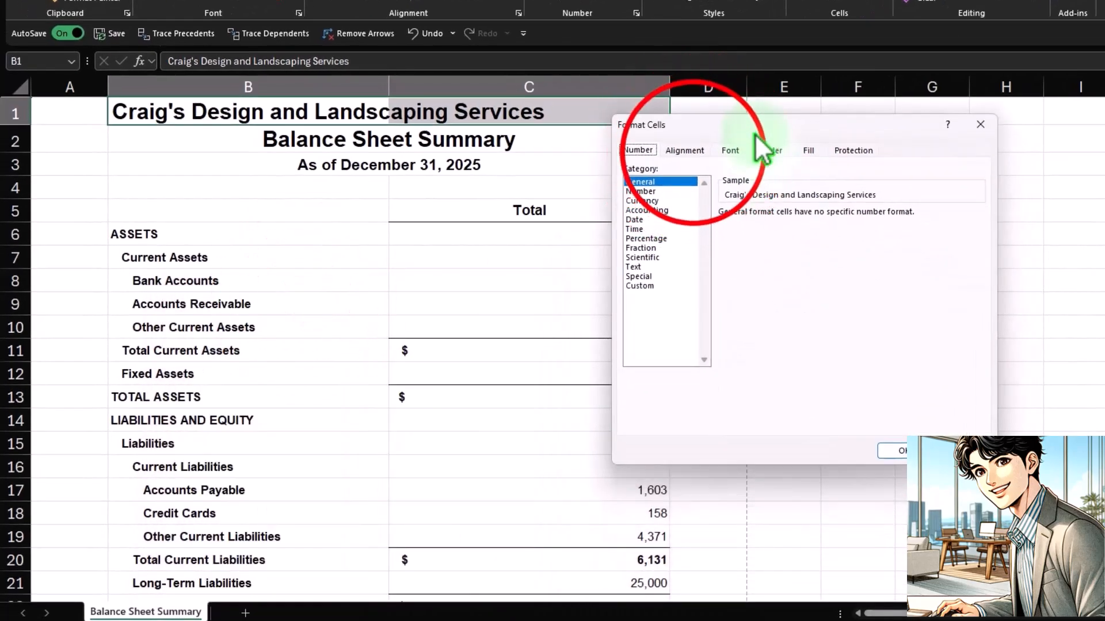
click(693, 151)
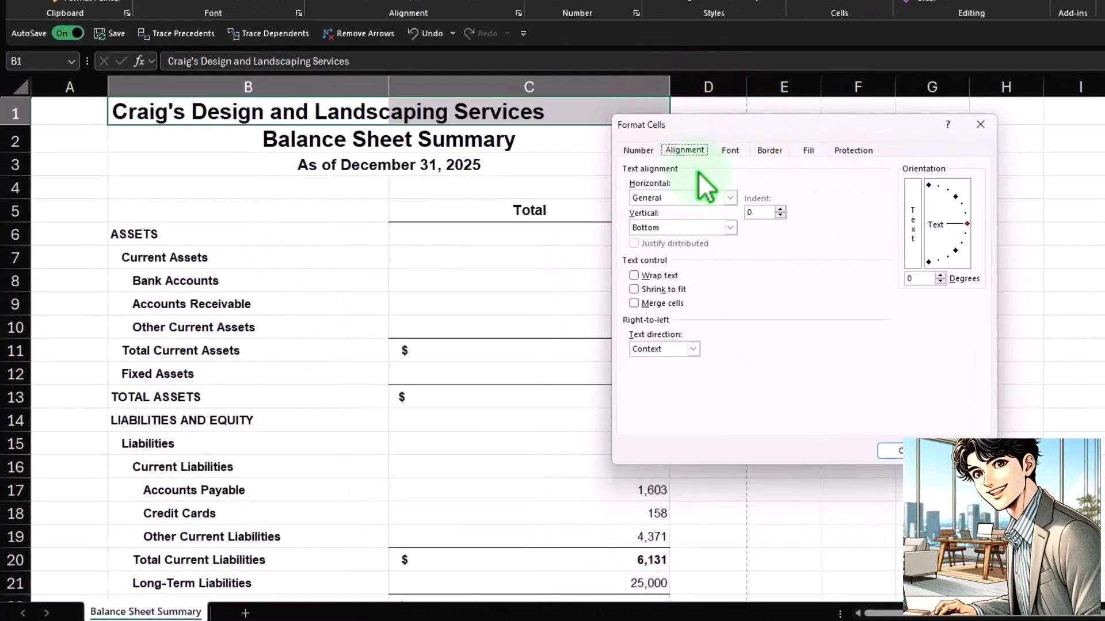
click(717, 195)
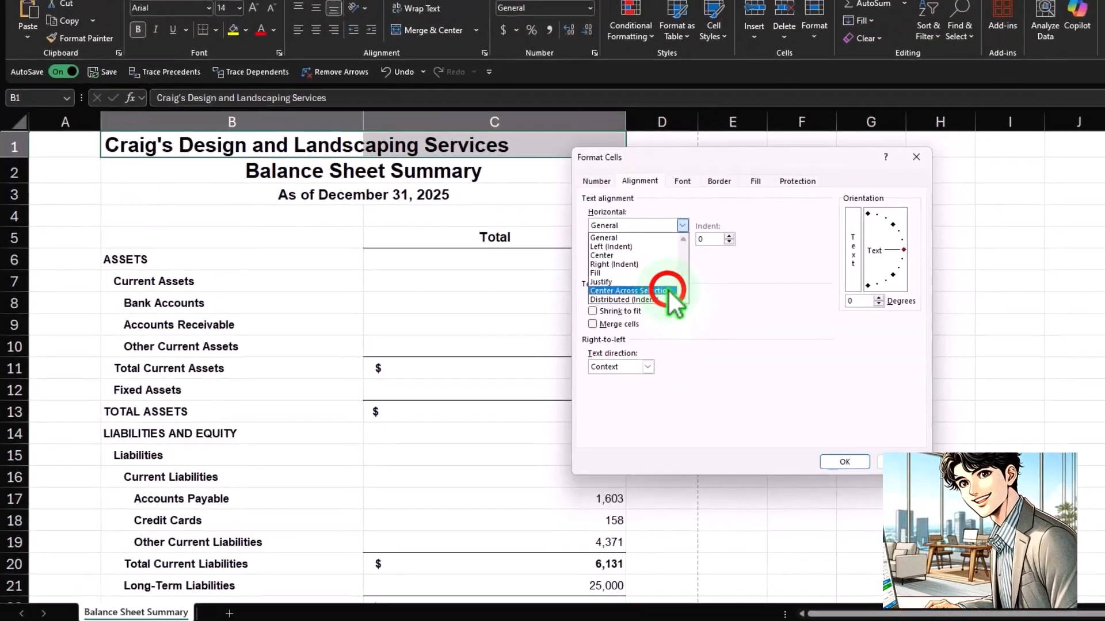
click(696, 268)
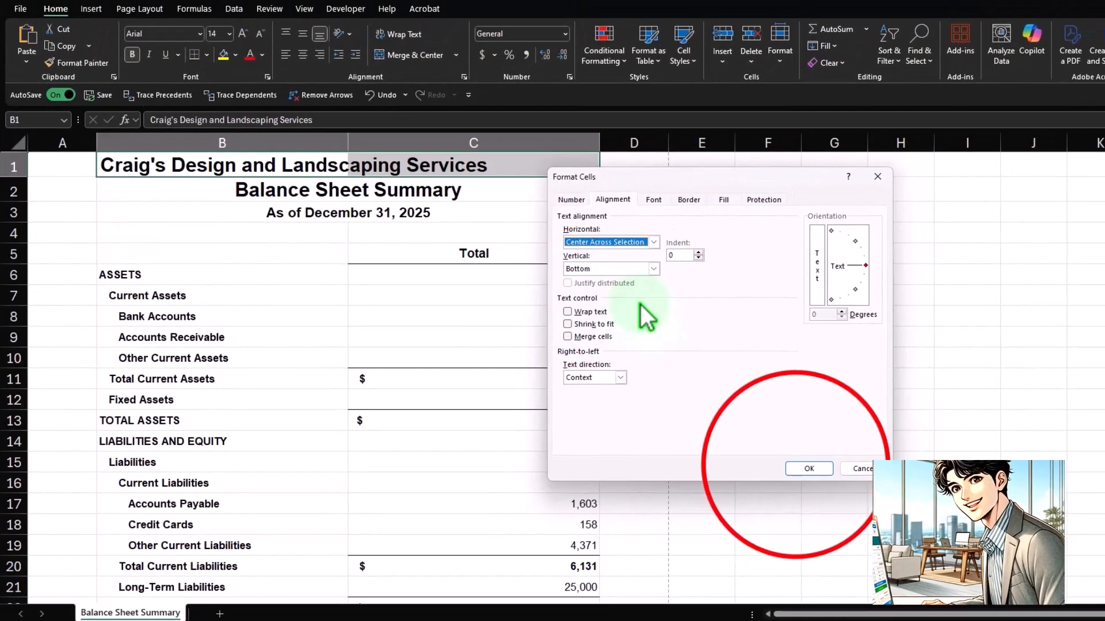
click(796, 467)
click(795, 466)
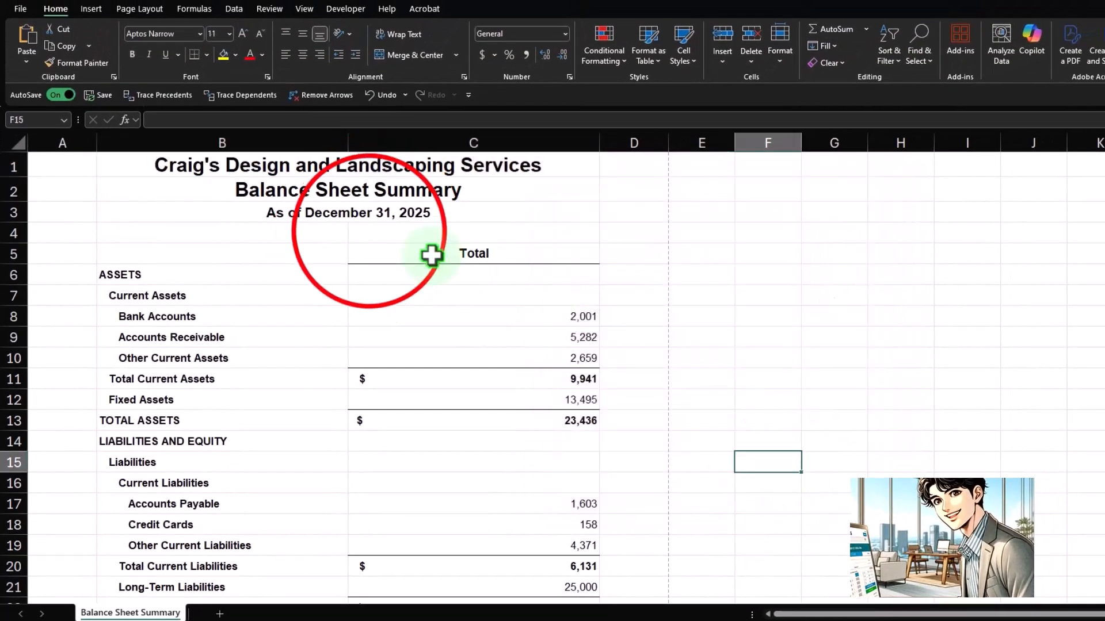
click(368, 231)
click(361, 197)
click(305, 166)
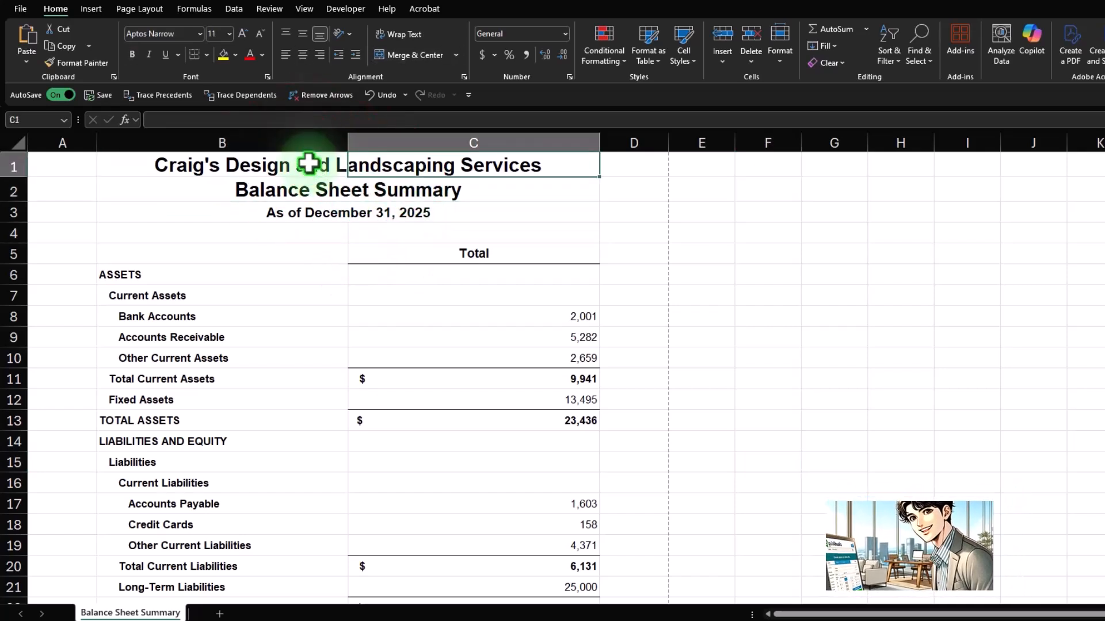
key(Right)
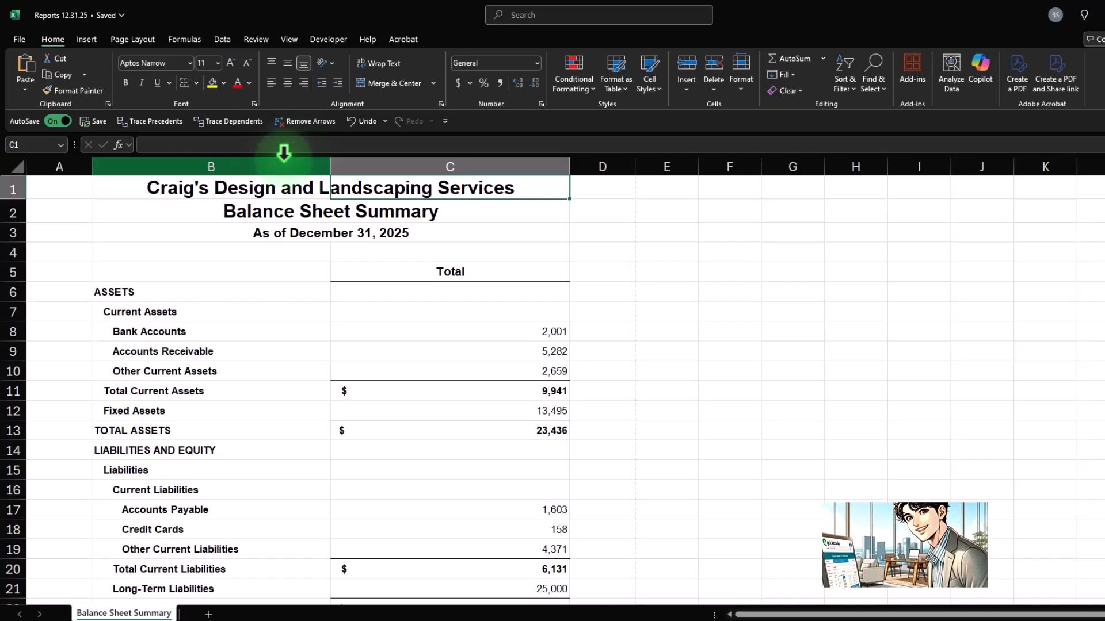
Step: Fill the report title block A1:D3 with black and set its font color to white
drag(69, 191, 575, 231)
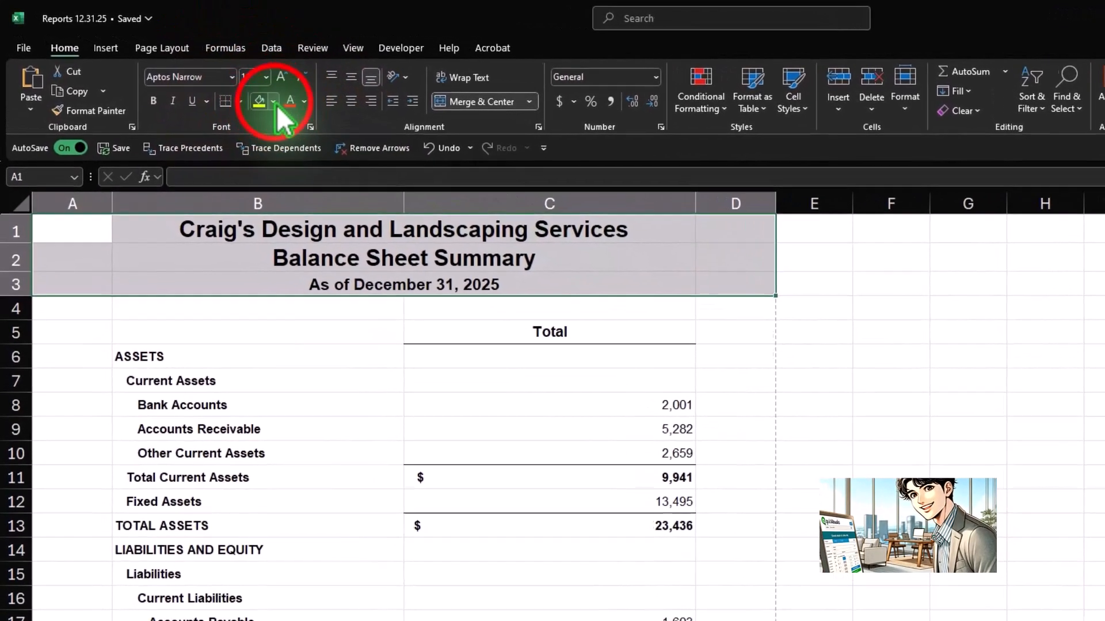
click(224, 83)
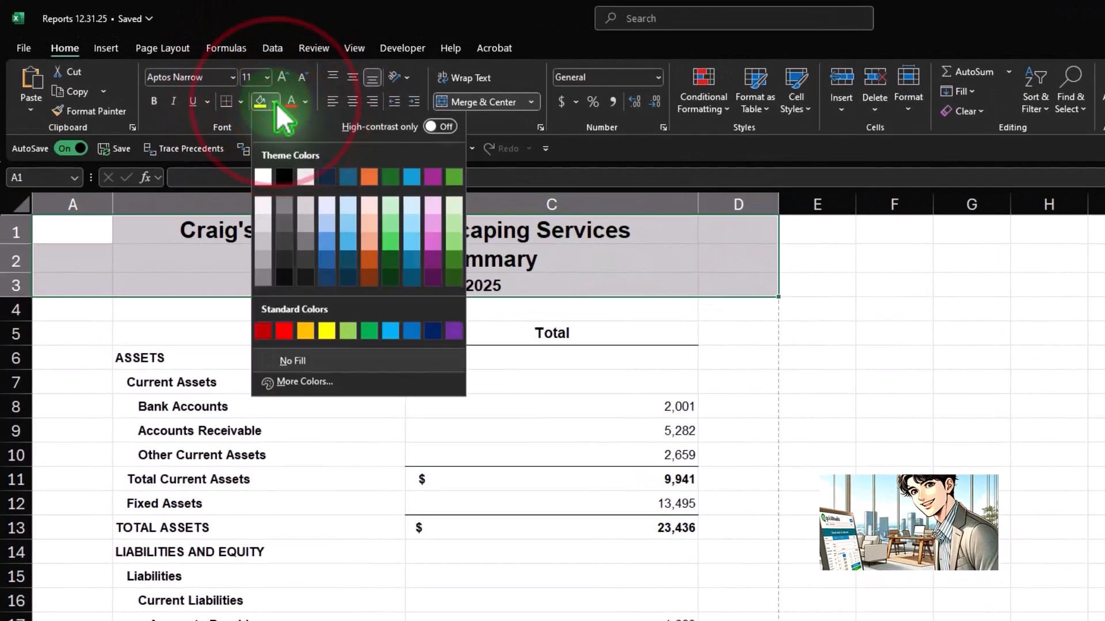
click(284, 178)
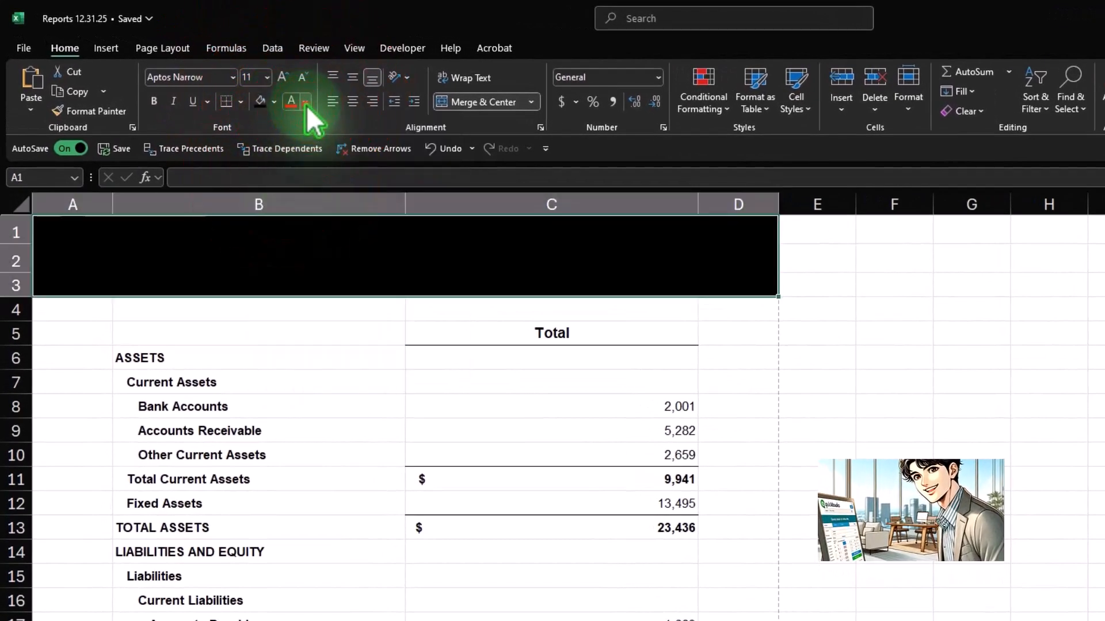
click(305, 102)
click(294, 201)
click(974, 334)
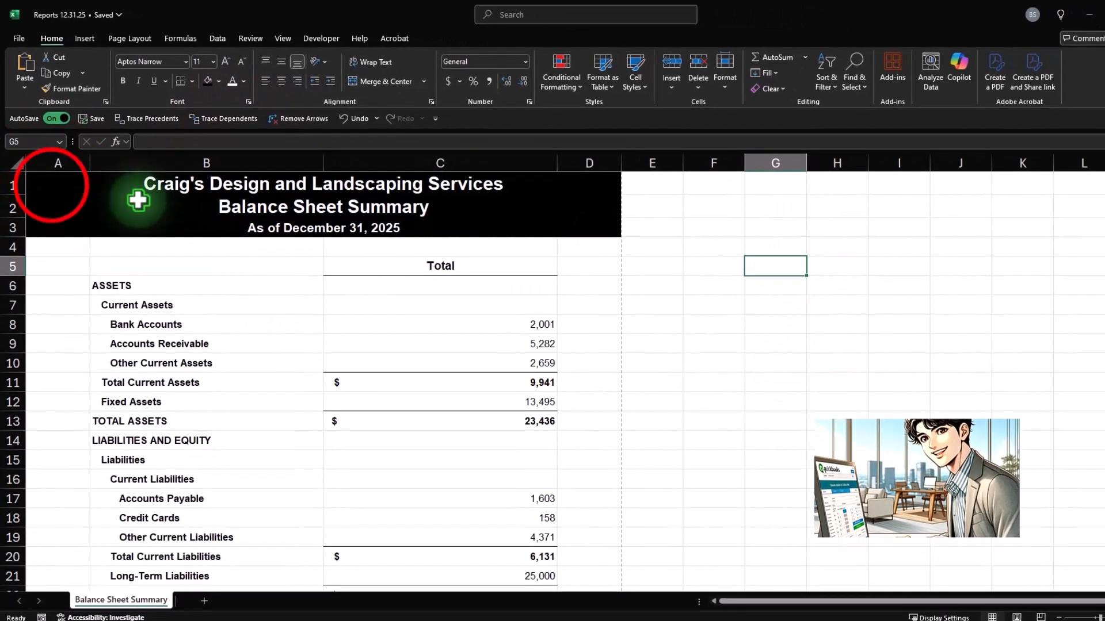
Step: Change the font of the title block A1:D3 to Aharoni
drag(56, 201, 557, 222)
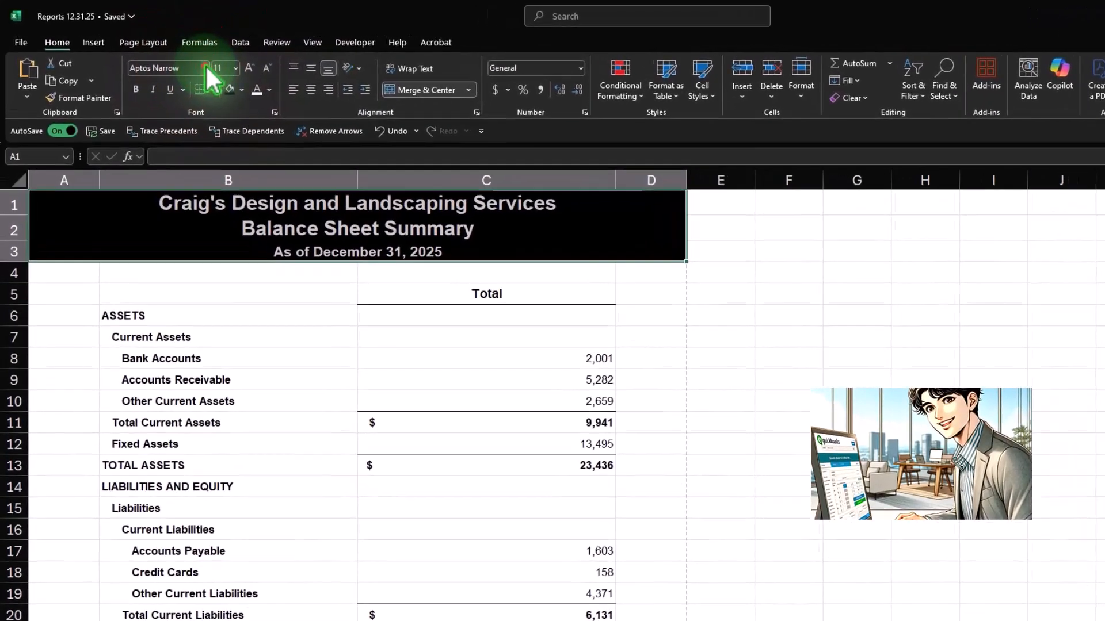
click(205, 67)
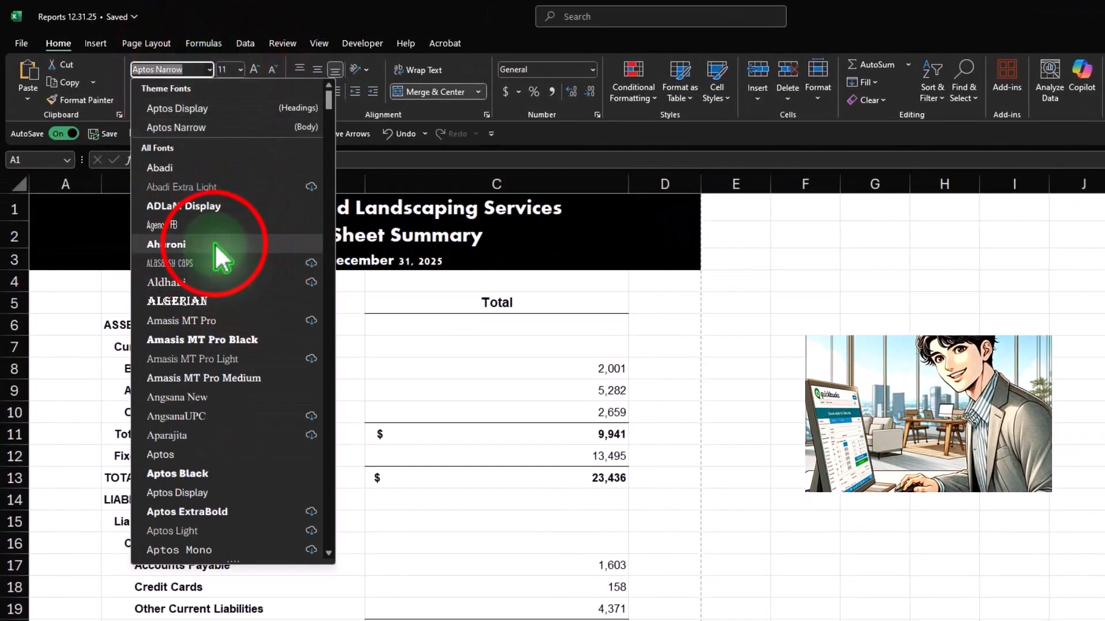
click(802, 345)
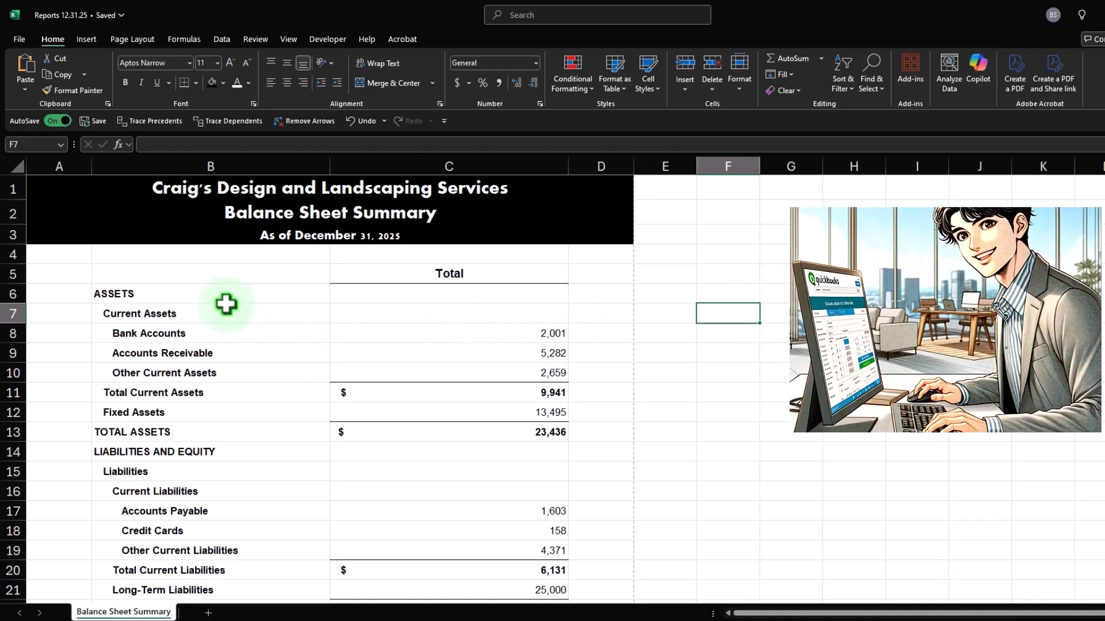
Step: Underline the Other Current Assets amount in C10 and the Fixed Assets amount in C12
scroll(424, 333, down, 1)
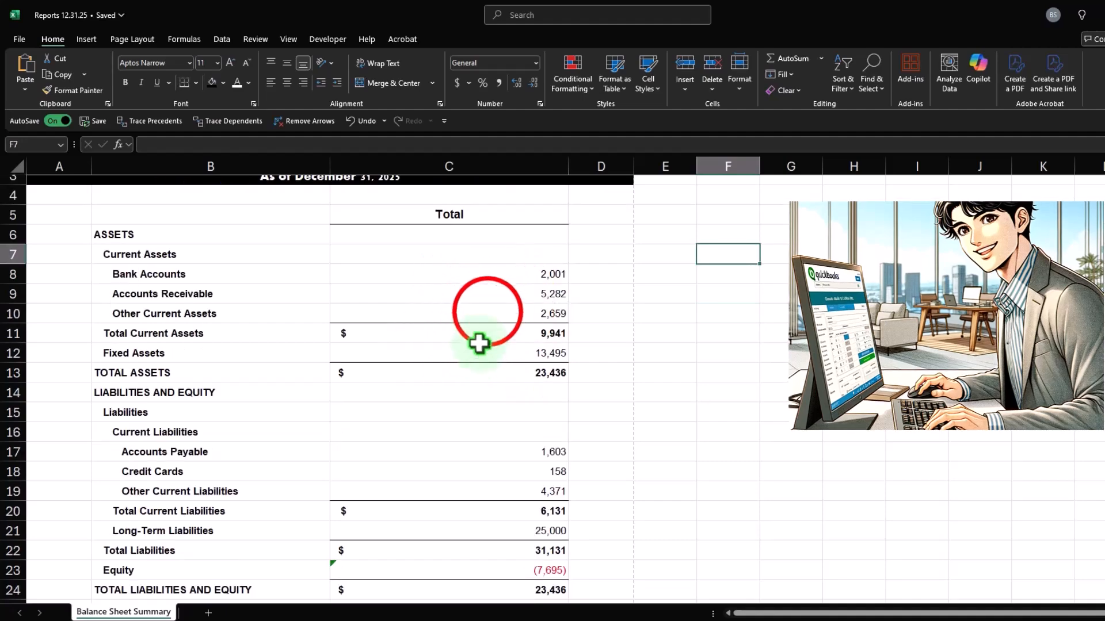
click(491, 313)
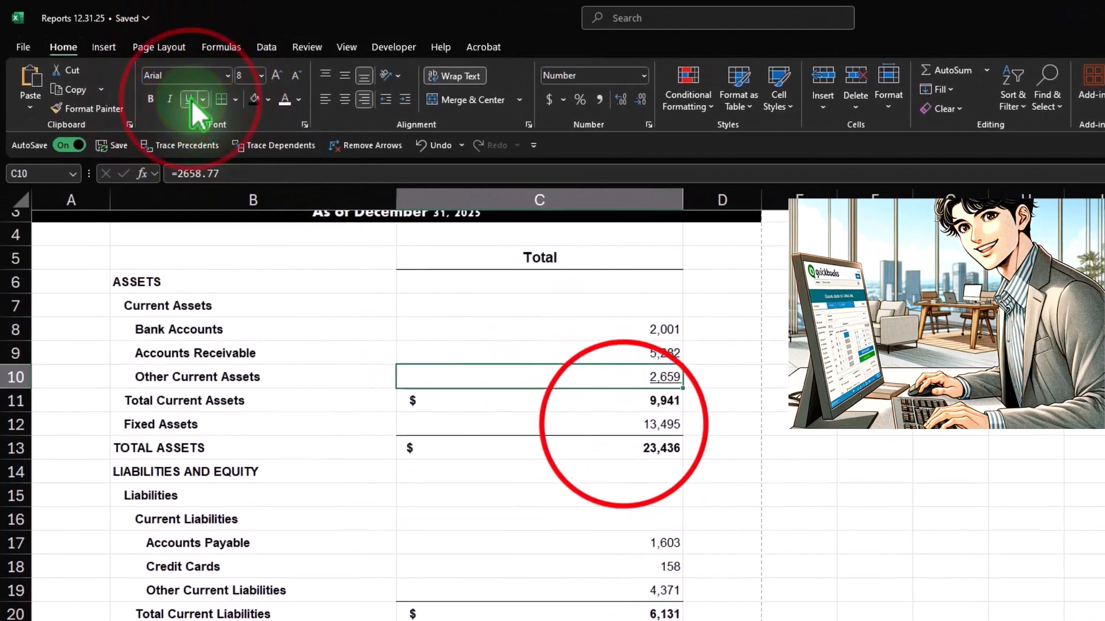
click(191, 99)
click(608, 423)
click(188, 99)
Step: Underline the Other Current Liabilities, Long-Term Liabilities and Equity amounts in C19, C21 and C23
scroll(604, 510, down, 1)
click(613, 590)
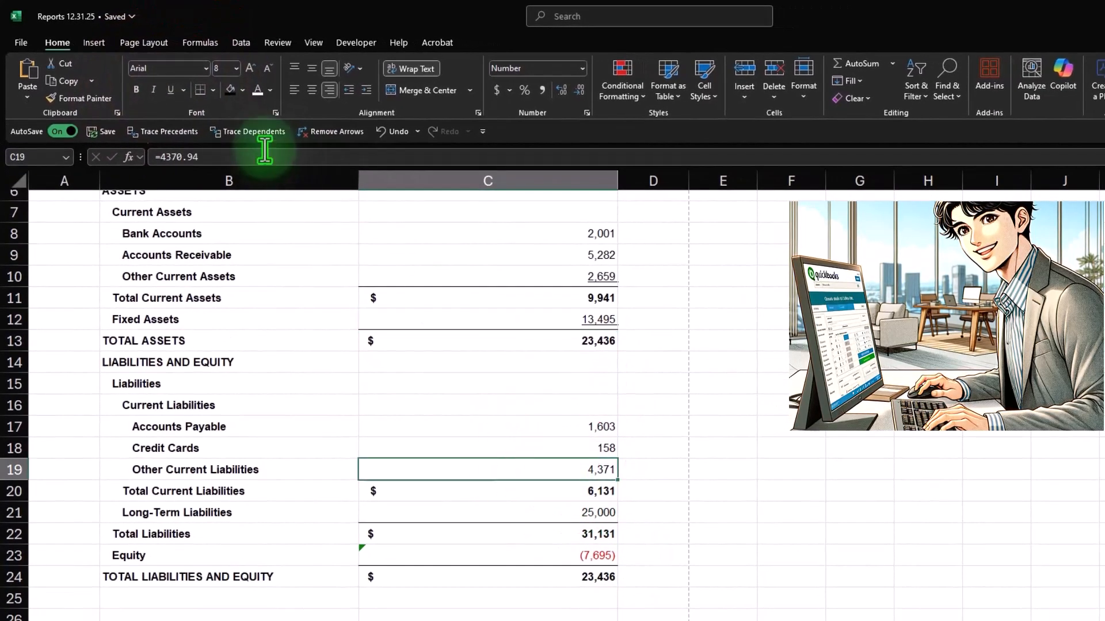
click(169, 88)
click(542, 509)
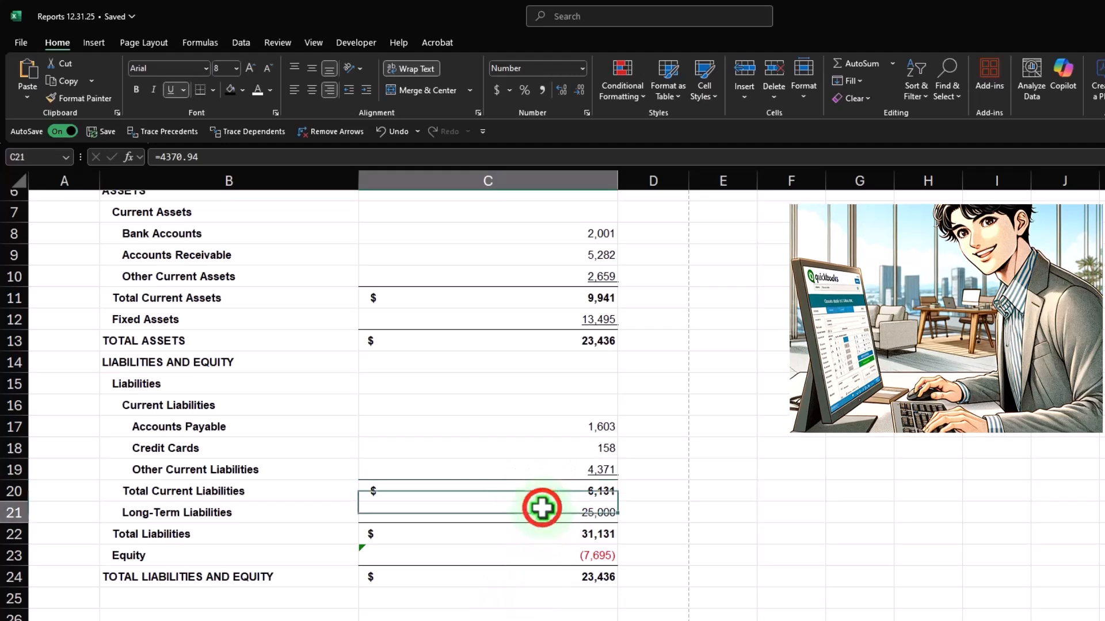
click(170, 89)
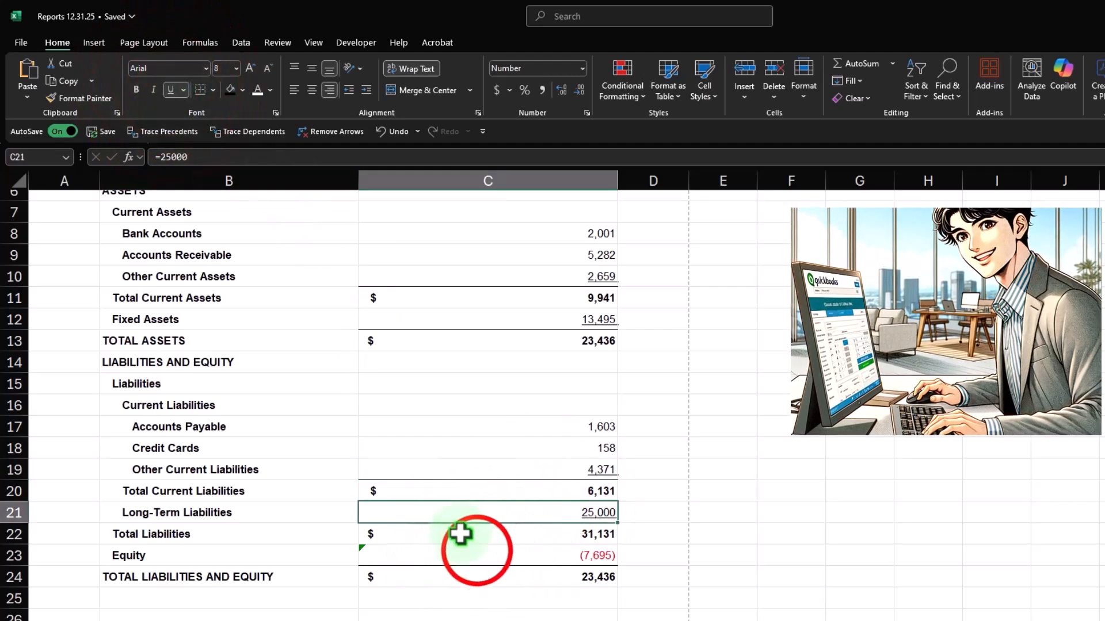
click(476, 552)
click(170, 89)
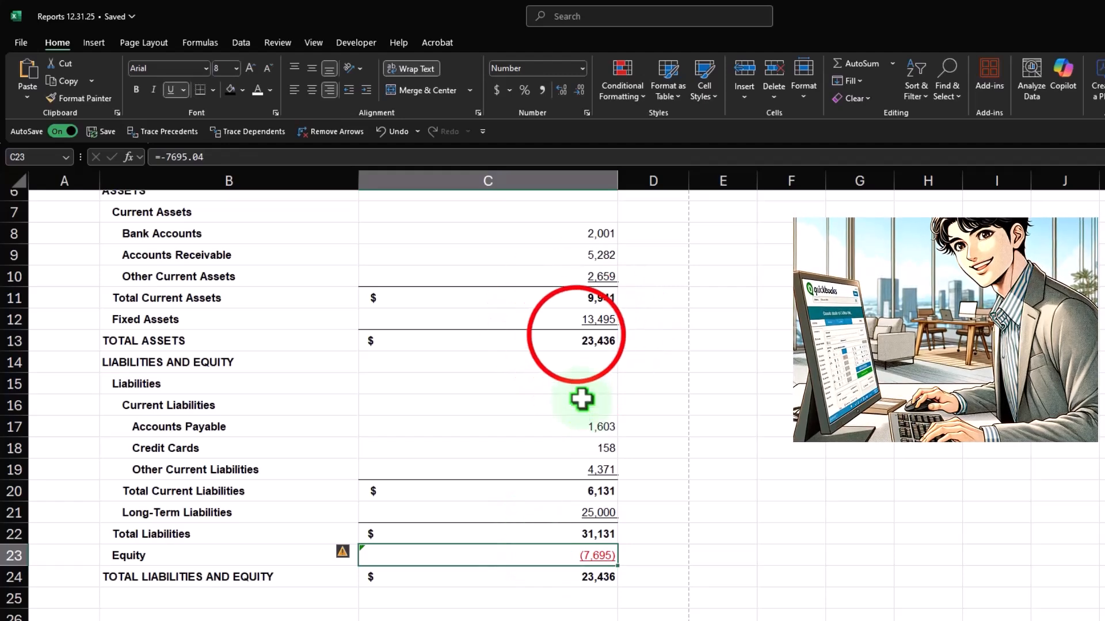
Step: Apply a double underline to the TOTAL ASSETS and TOTAL LIABILITIES AND EQUITY amounts in C13 and C24
click(574, 340)
click(183, 89)
click(197, 124)
click(608, 582)
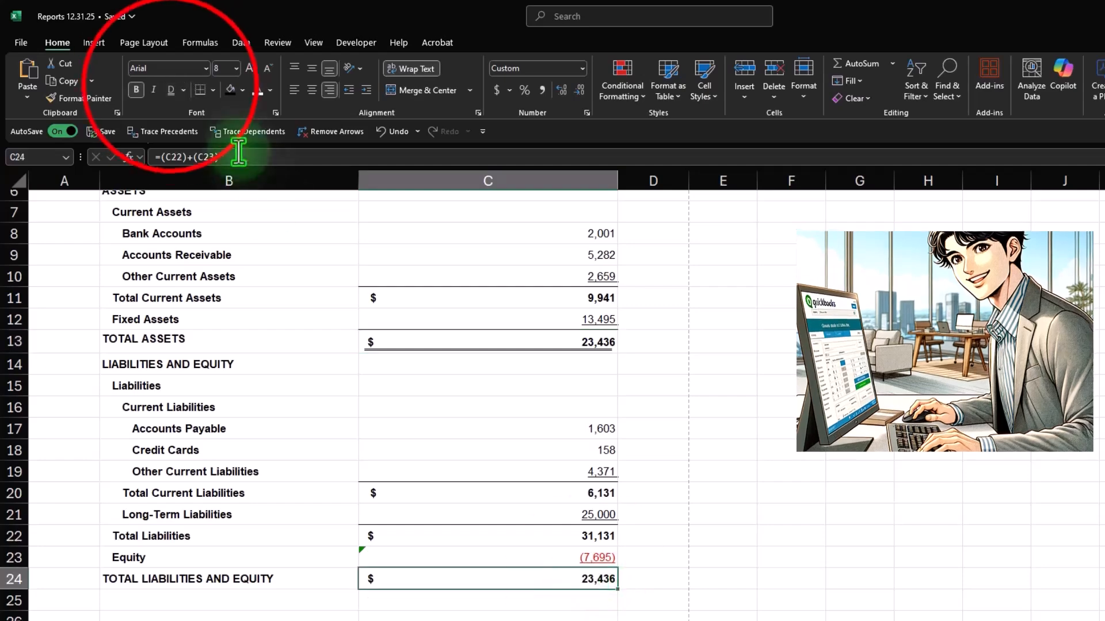
Step: Apply All Borders to the balance sheet body B6:C24
scroll(229, 400, up, 1)
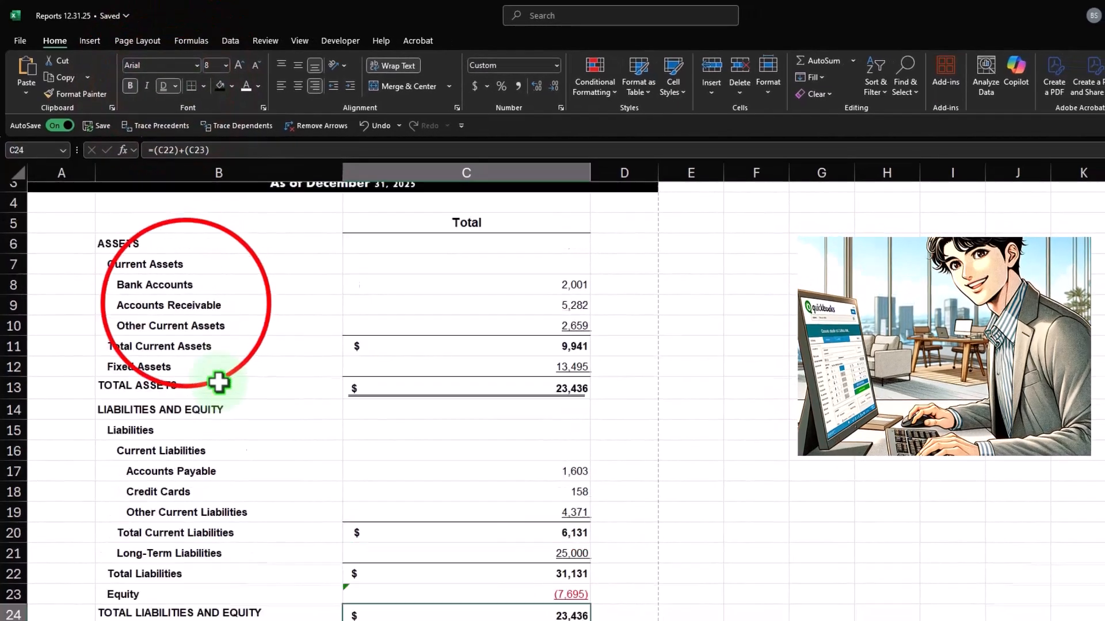
scroll(218, 382, up, 1)
drag(179, 307, 447, 582)
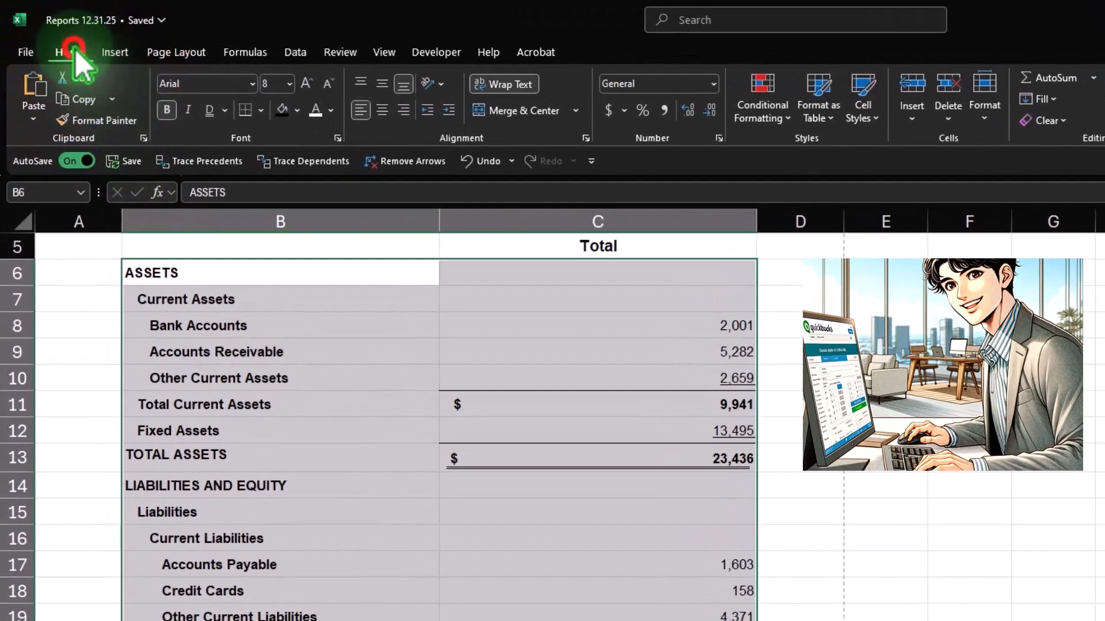
click(261, 110)
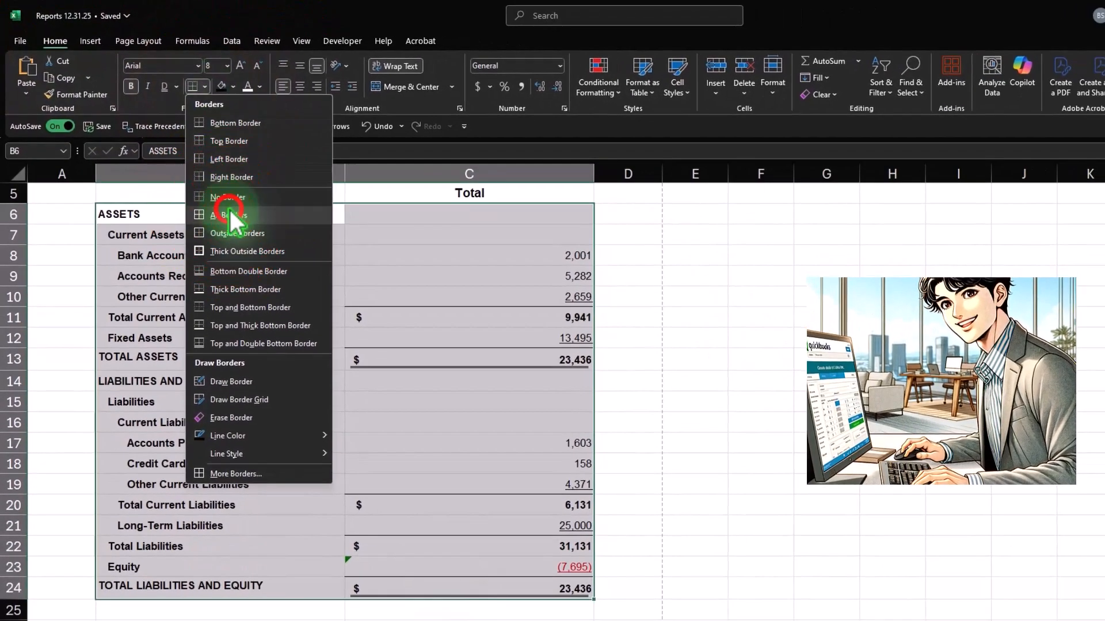
click(229, 215)
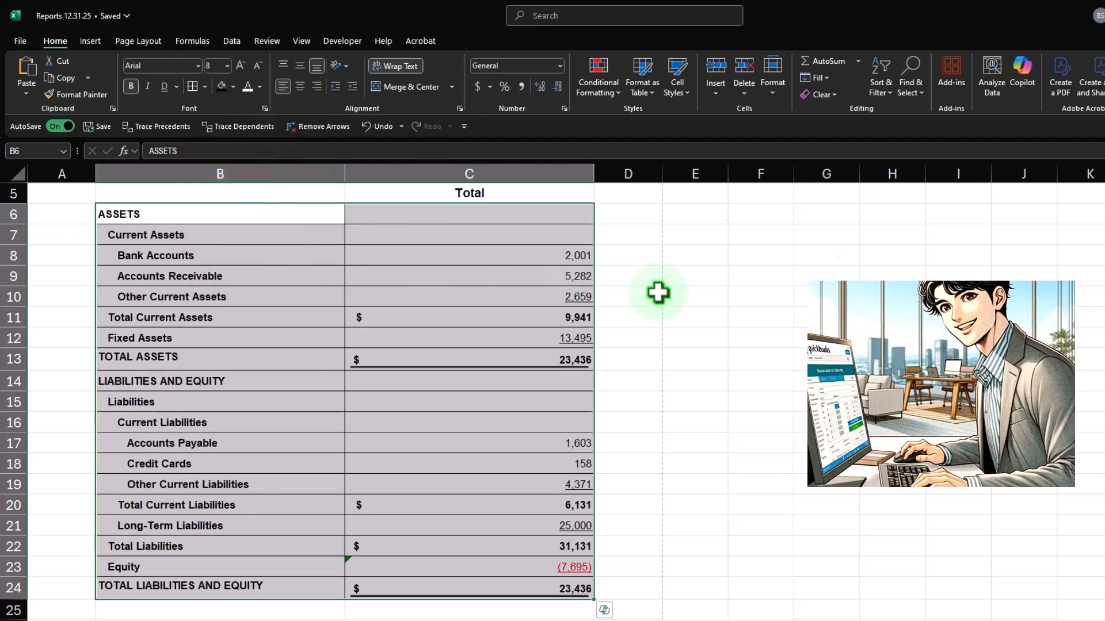
click(760, 314)
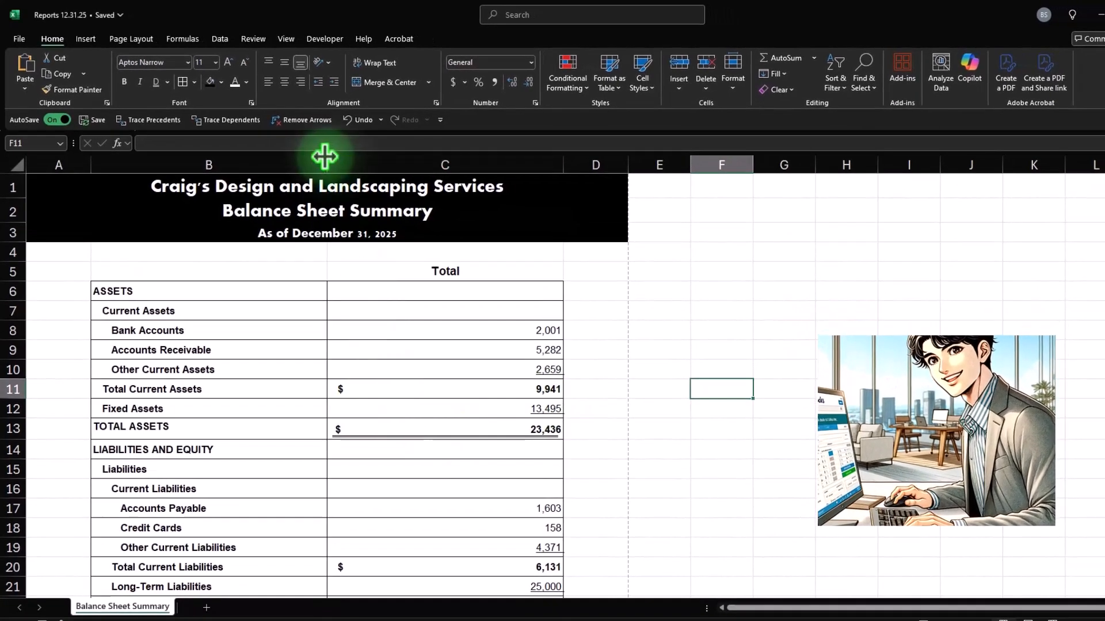
Step: Widen label column B and narrow amount column C while keeping the report's overall width about the same
click(561, 162)
drag(561, 162, 498, 165)
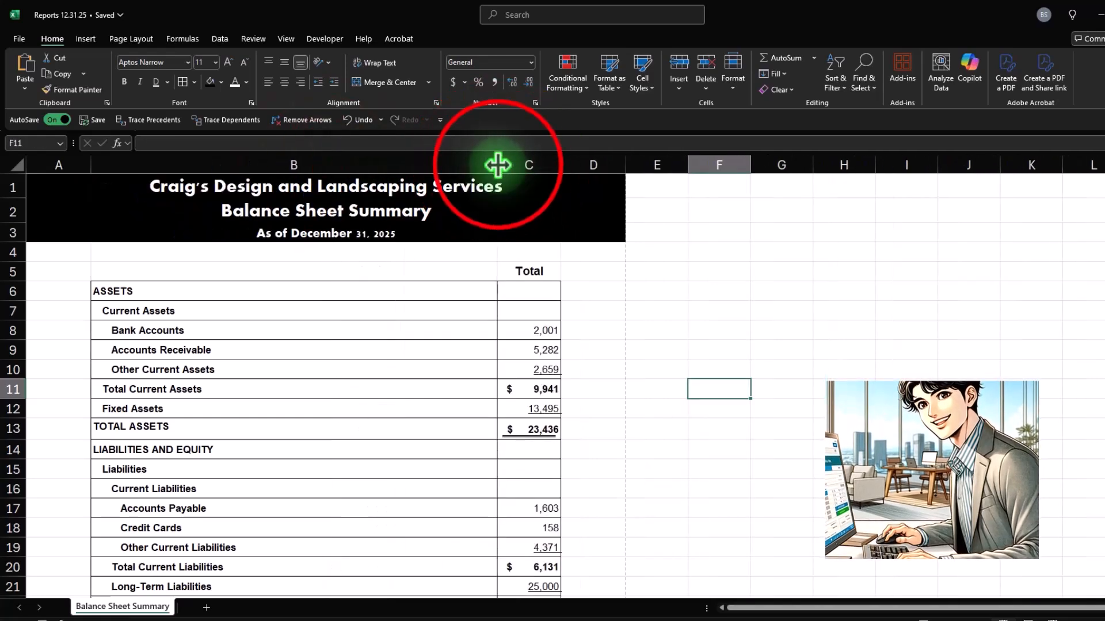
click(527, 350)
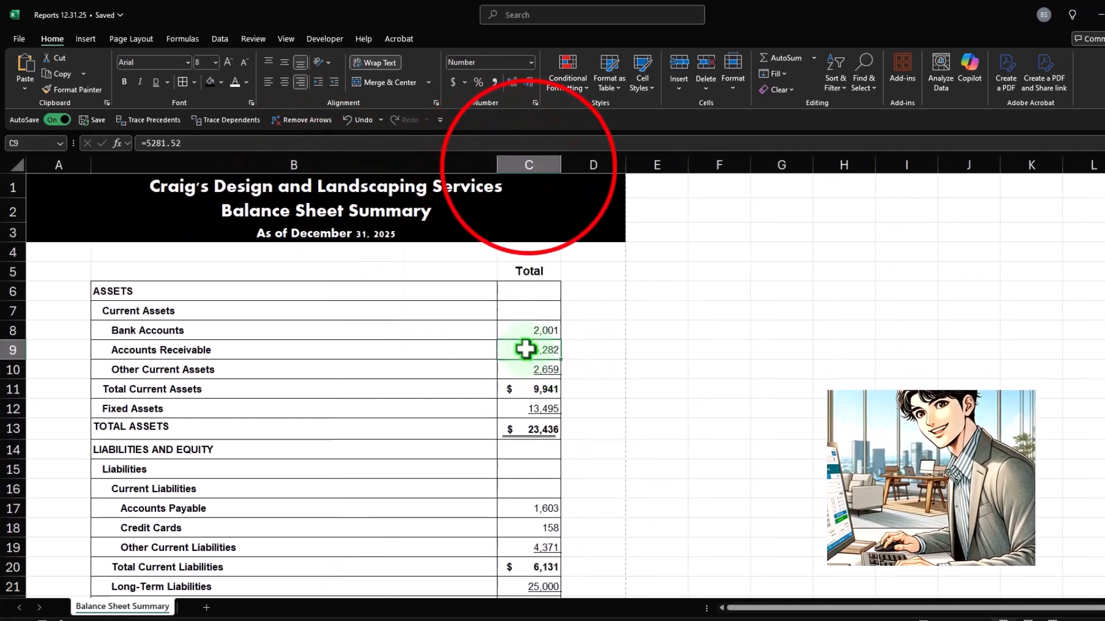
click(528, 167)
scroll(521, 374, down, 1)
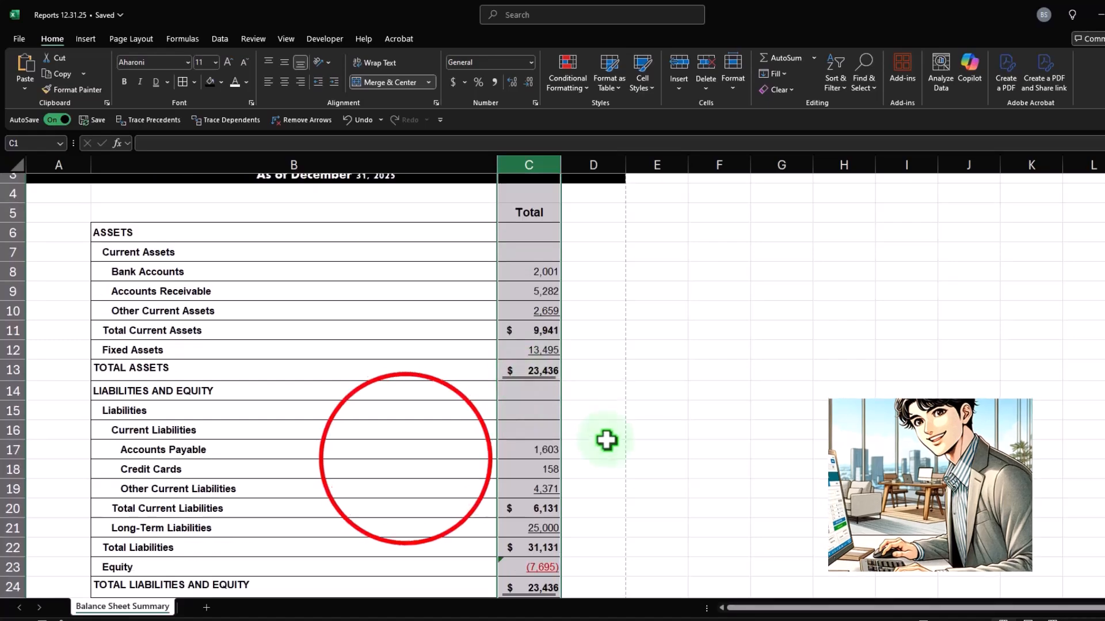
click(402, 384)
scroll(405, 466, down, 4)
scroll(406, 460, up, 5)
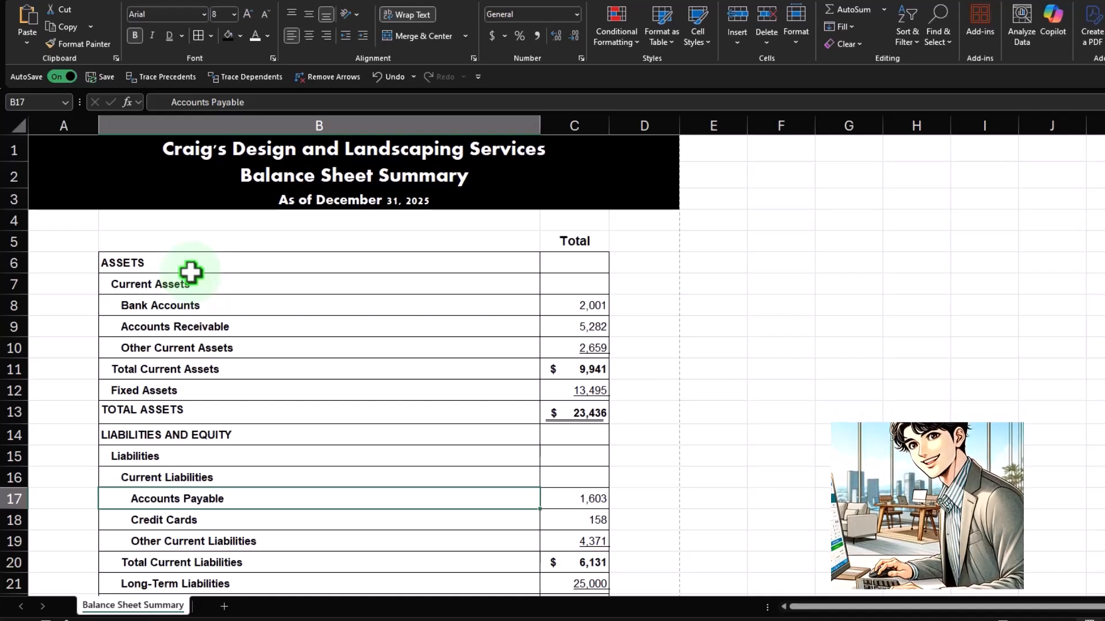
Step: Rename the Bank Accounts label in B8 to "Cash & Cash Equivalents"
click(185, 305)
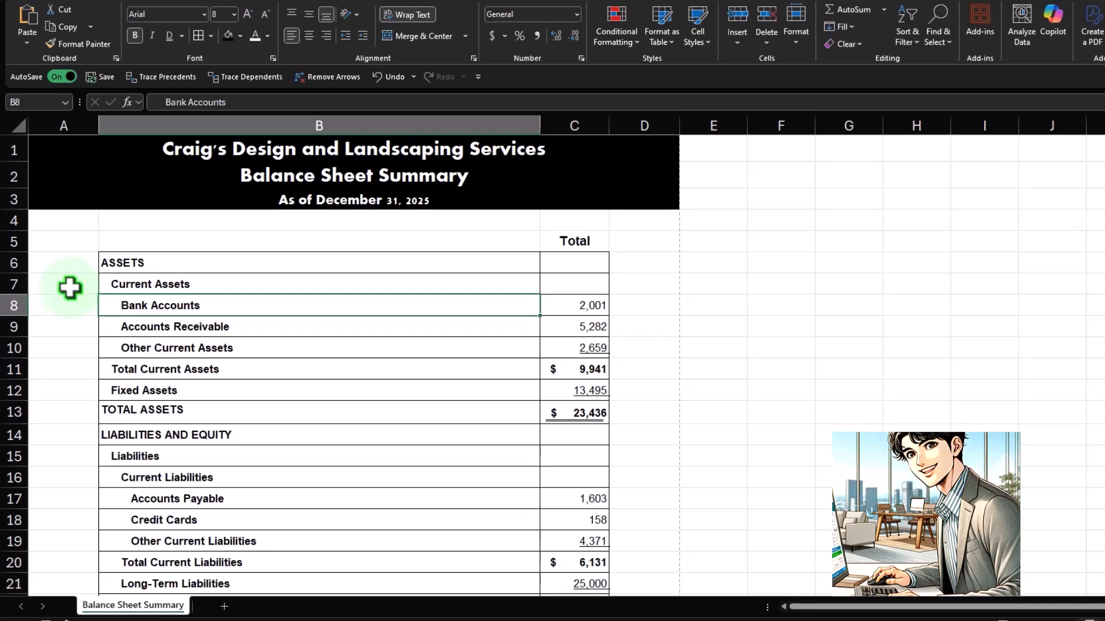
text(Cash )
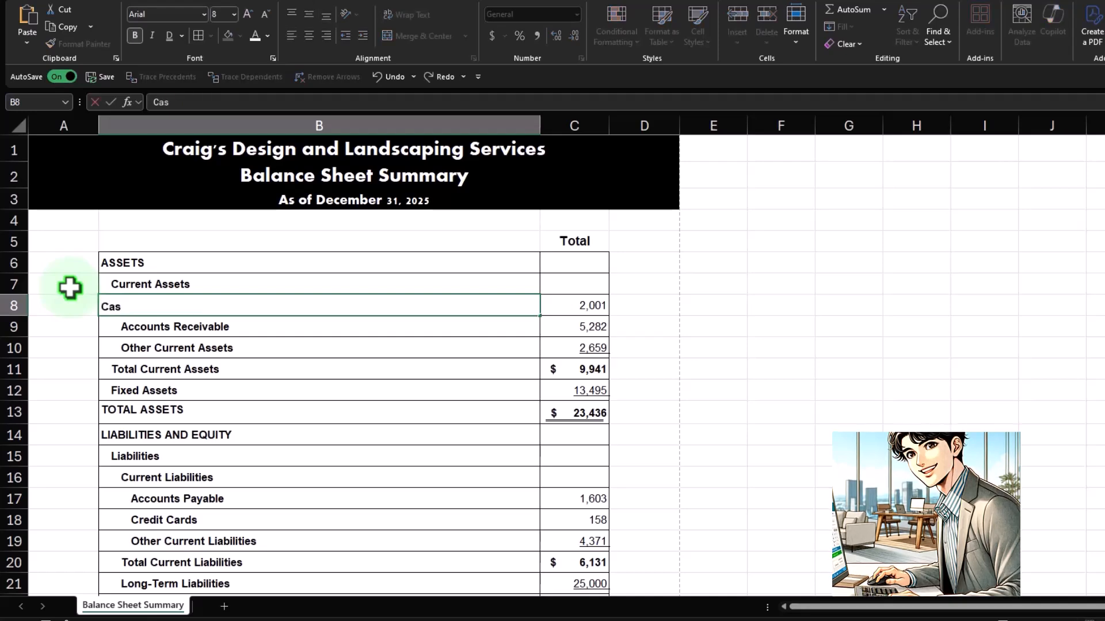
text(& cash Equi)
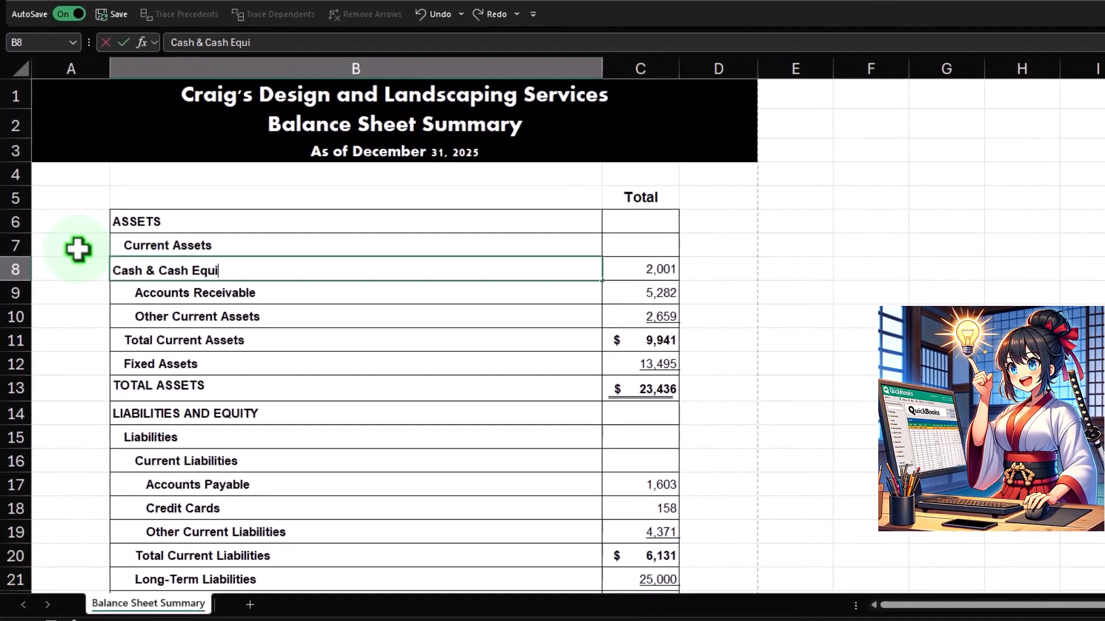
text(s)
key(Return)
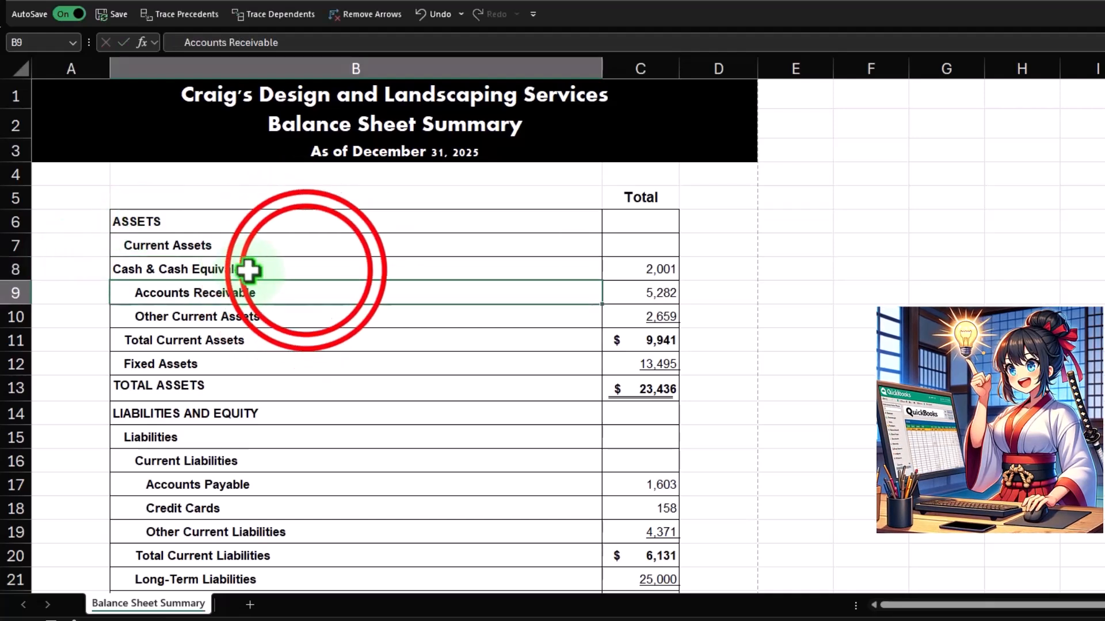
click(305, 271)
key(Return)
click(303, 271)
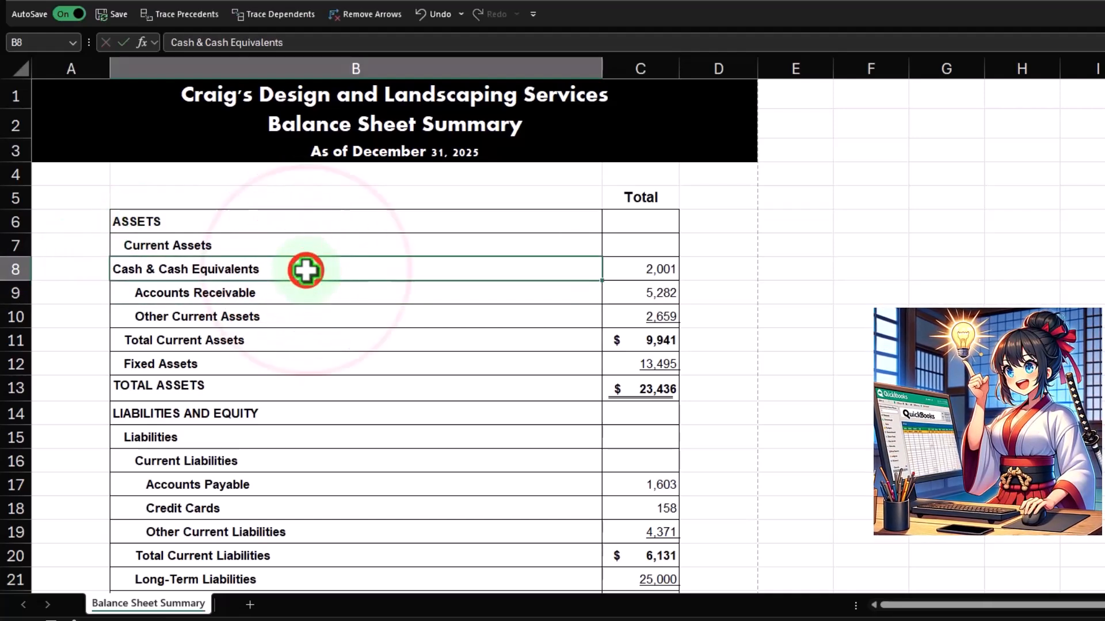
key(ctrl+z)
click(299, 318)
Step: Run a spelling check on the labels in B8:B9 and dismiss the completion dialog
drag(274, 266, 280, 286)
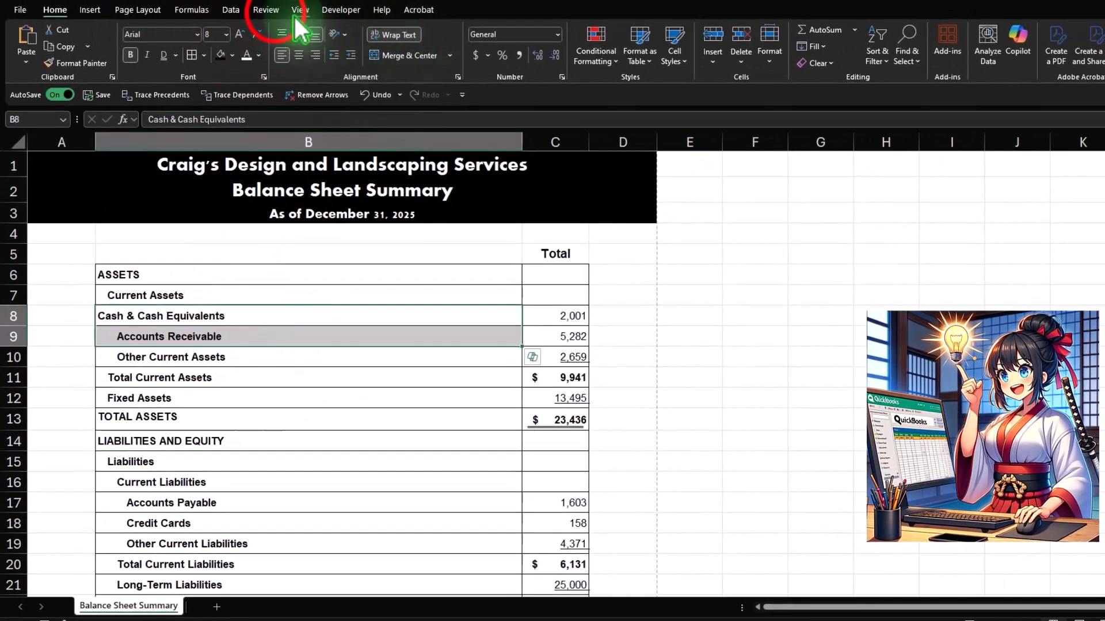
click(269, 10)
click(17, 44)
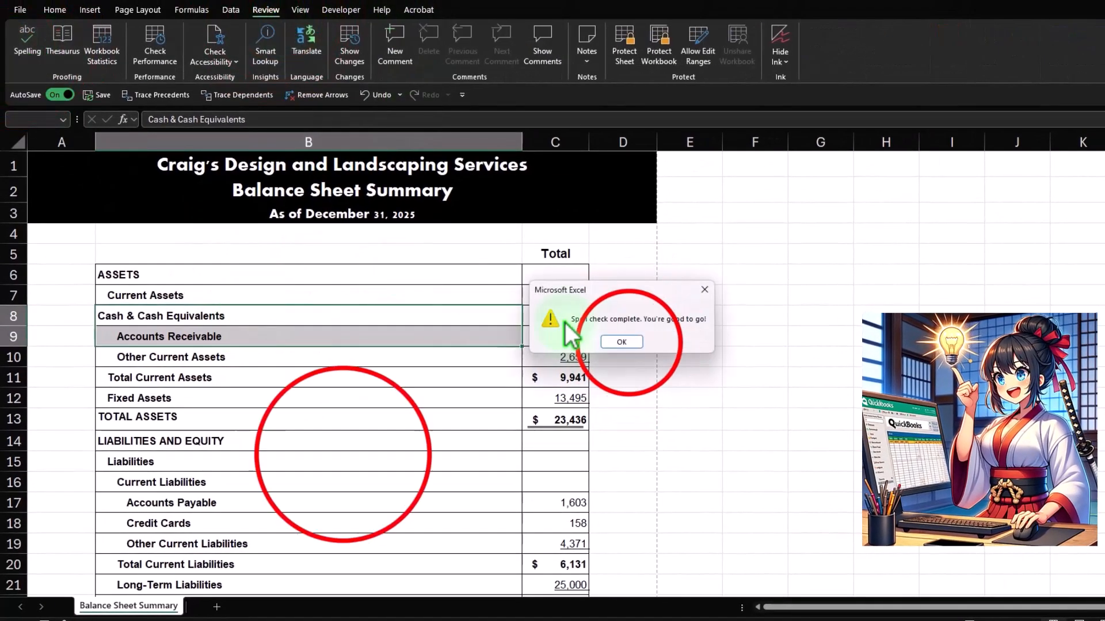
click(629, 344)
click(340, 457)
Step: Try to match the Cash & Cash Equivalents label in B8 to Accounts Receivable in B9 with Format Painter
click(189, 337)
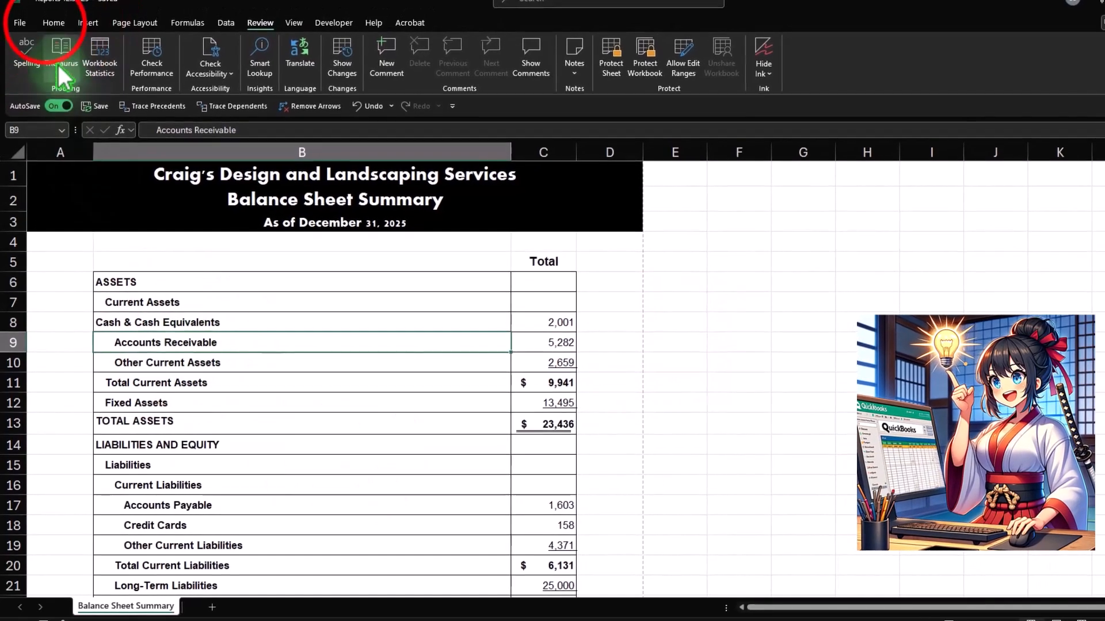
click(54, 13)
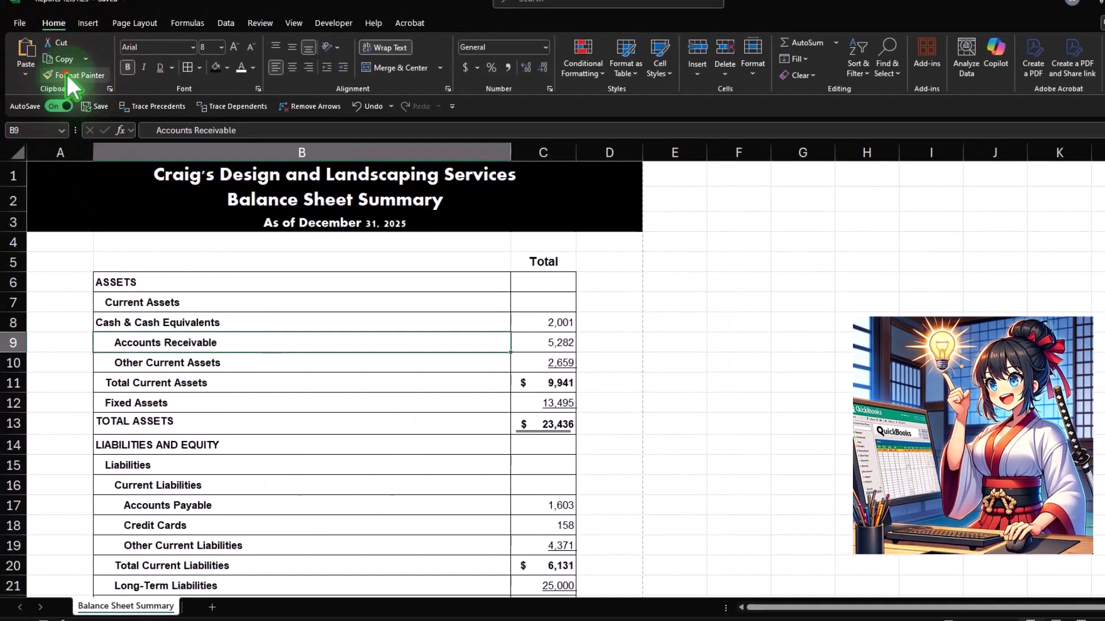
click(67, 74)
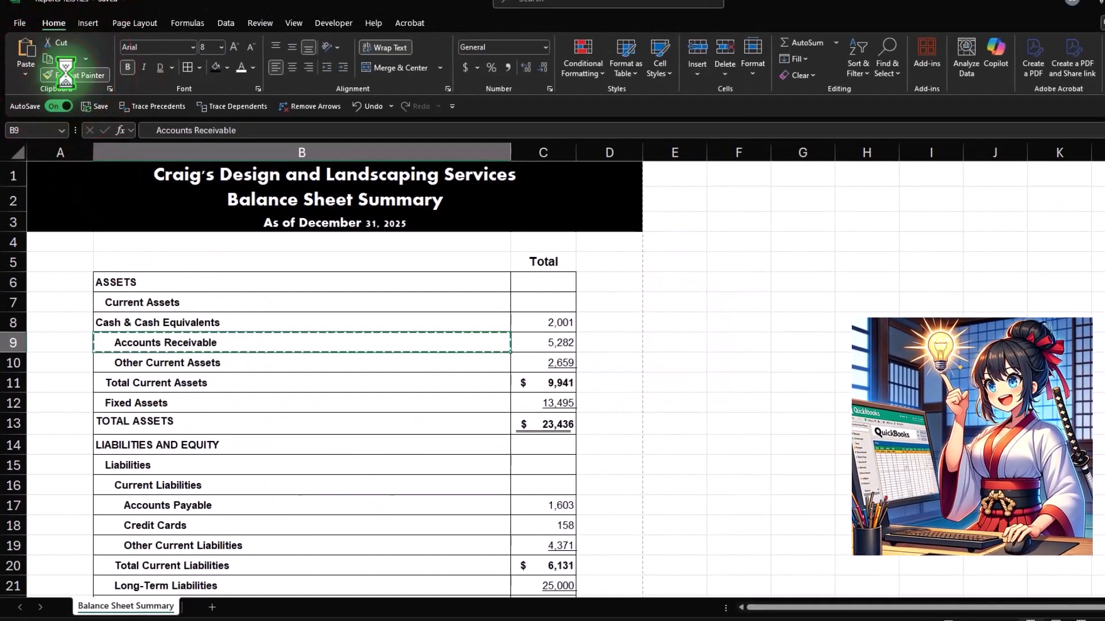
click(125, 318)
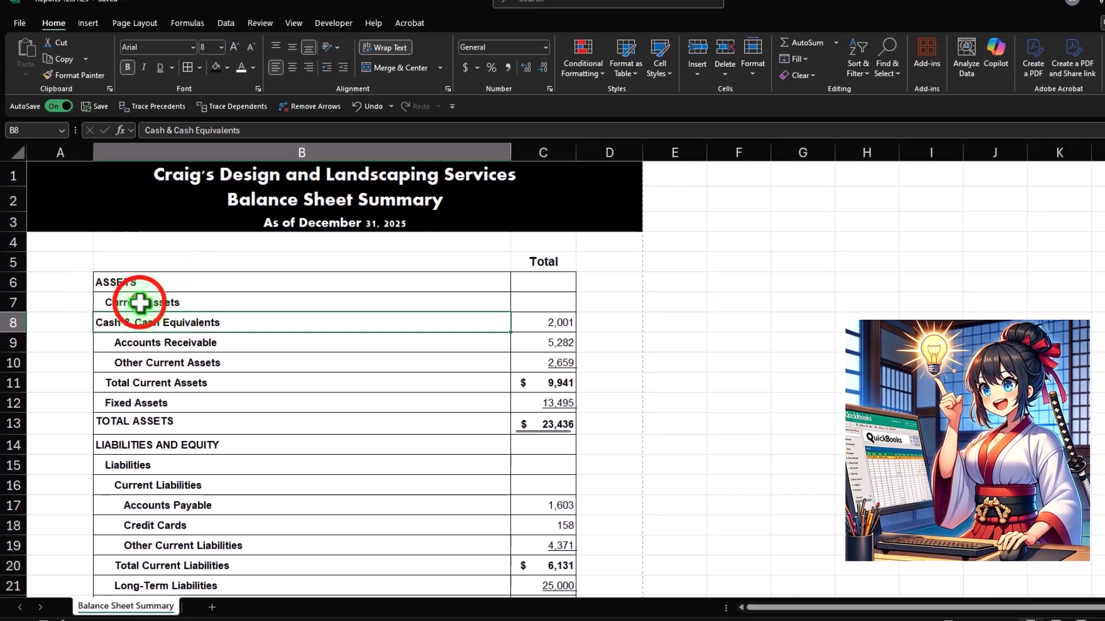
Step: Indent the Cash & Cash Equivalents label in B8 with leading spaces so it lines up with Accounts Receivable below
double_click(103, 303)
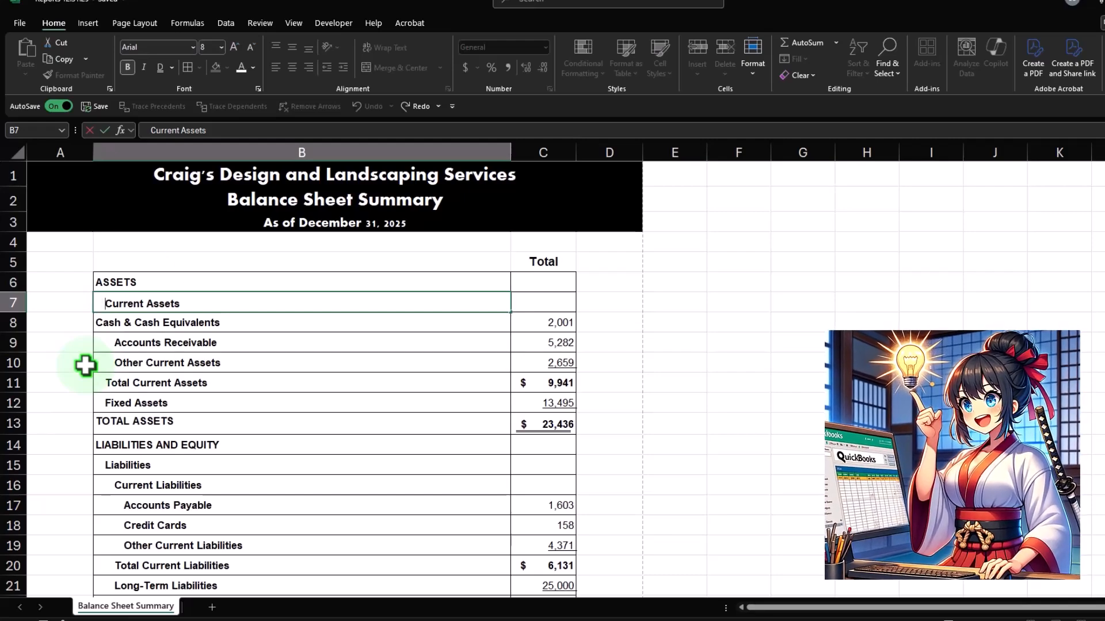
double_click(97, 322)
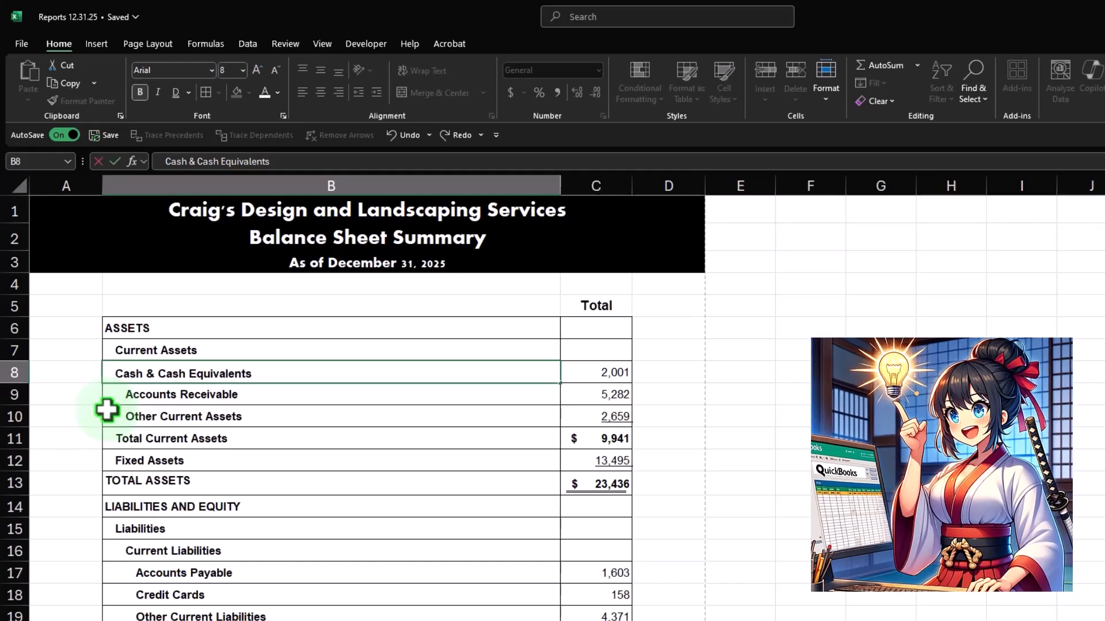
click(69, 362)
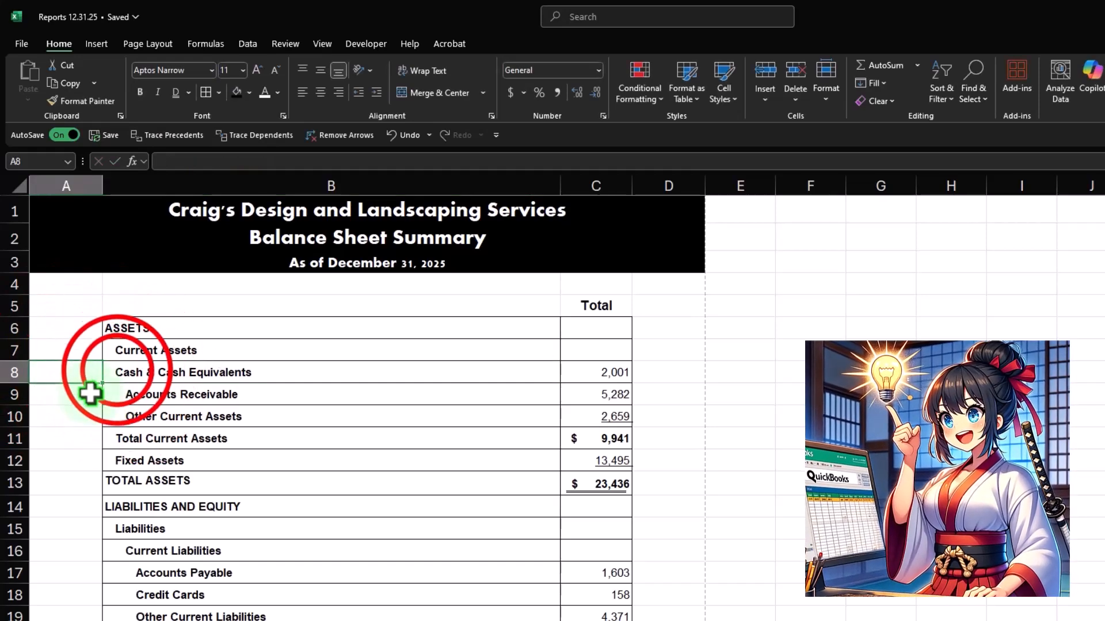
click(115, 371)
double_click(118, 372)
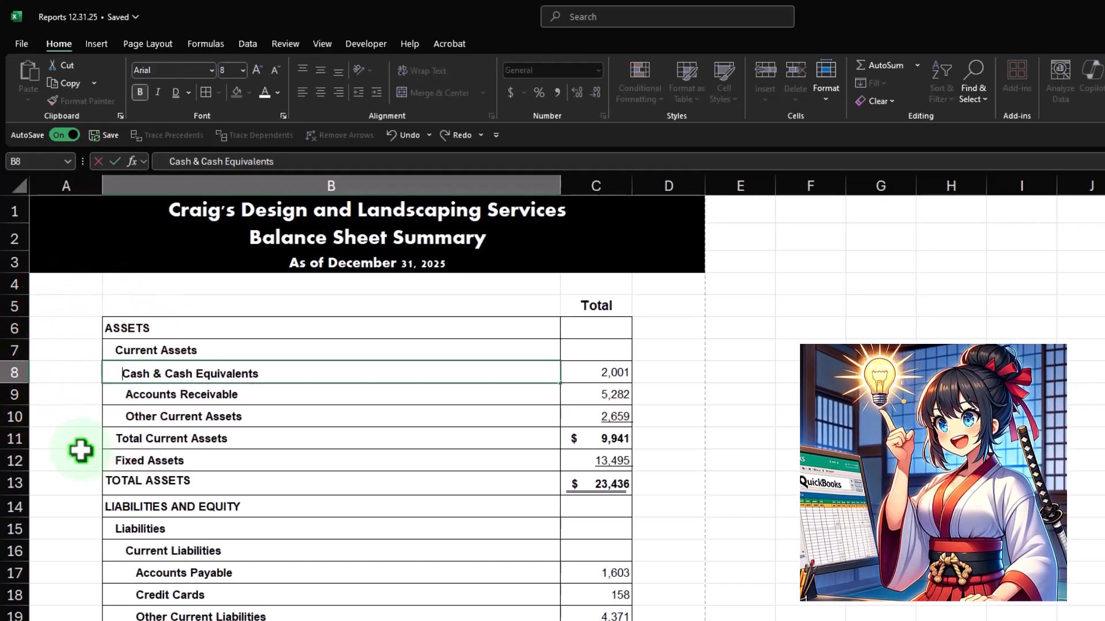
key(Return)
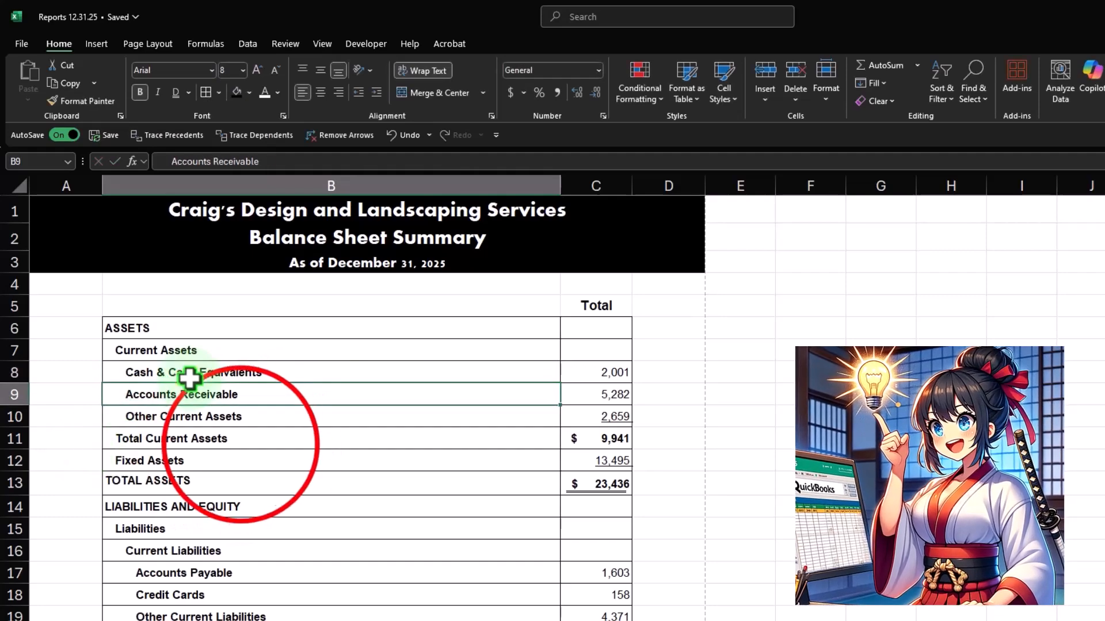
click(241, 438)
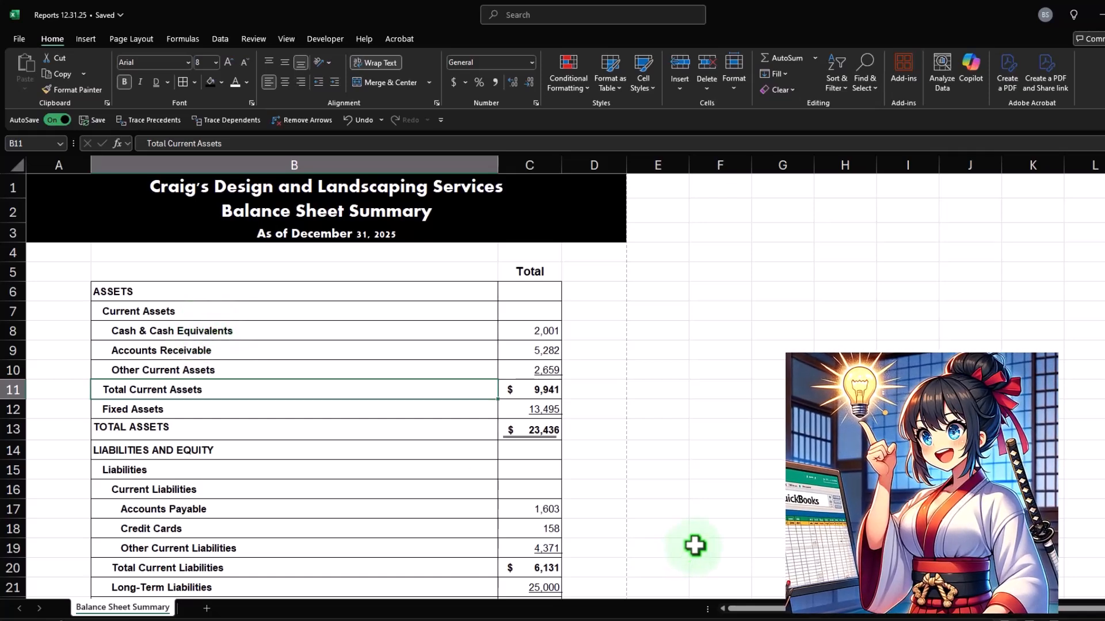
click(300, 329)
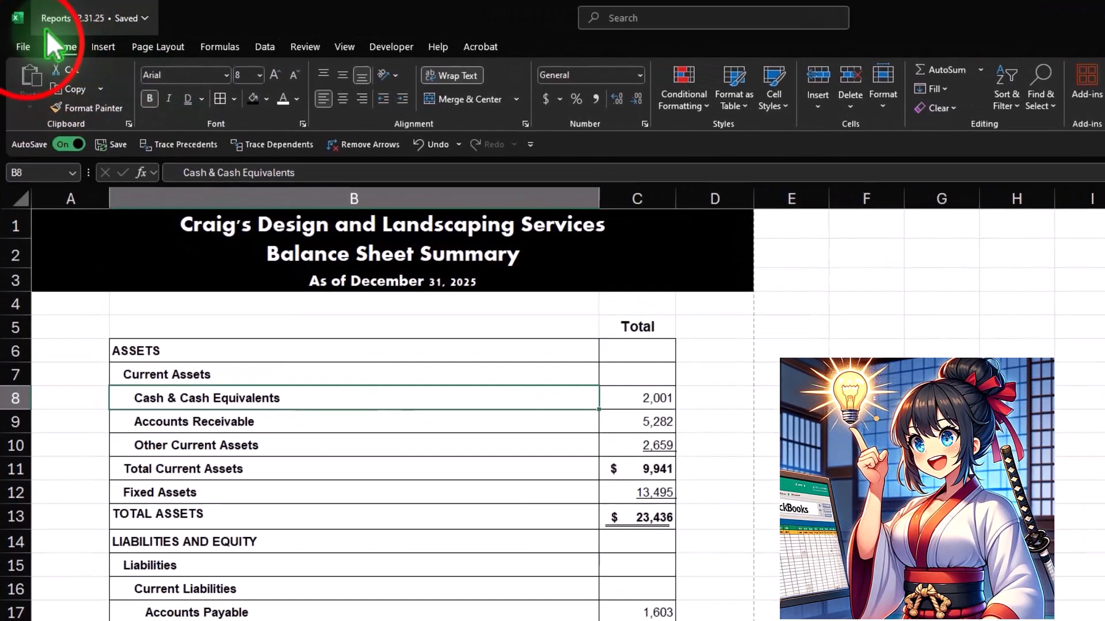
Step: Open the workbook's print settings and set the print scope to Print Entire Workbook
click(19, 39)
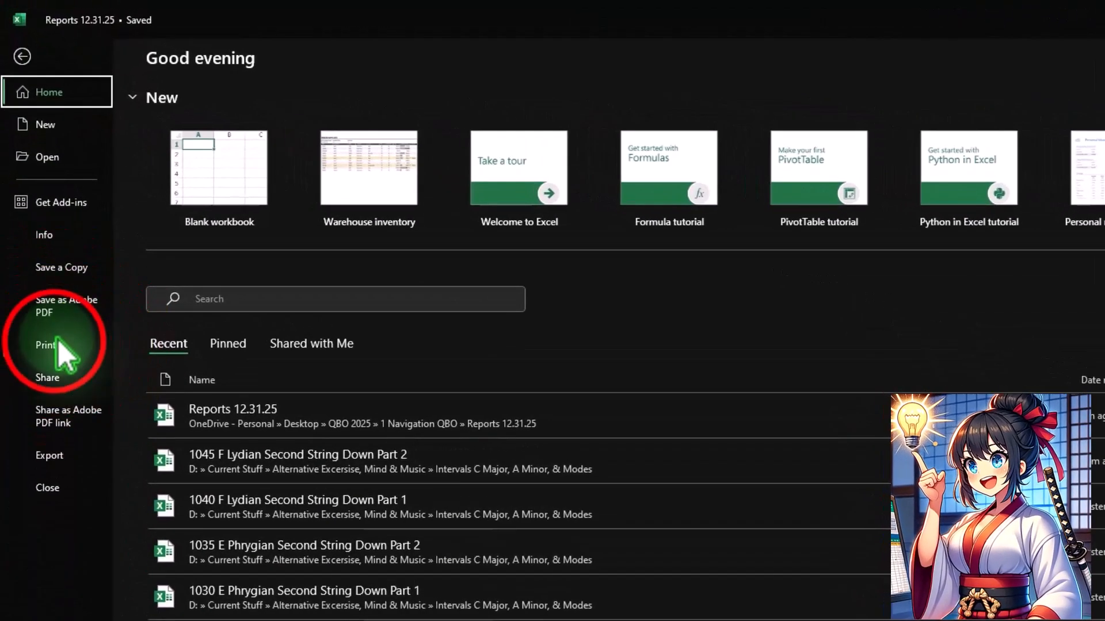
click(39, 244)
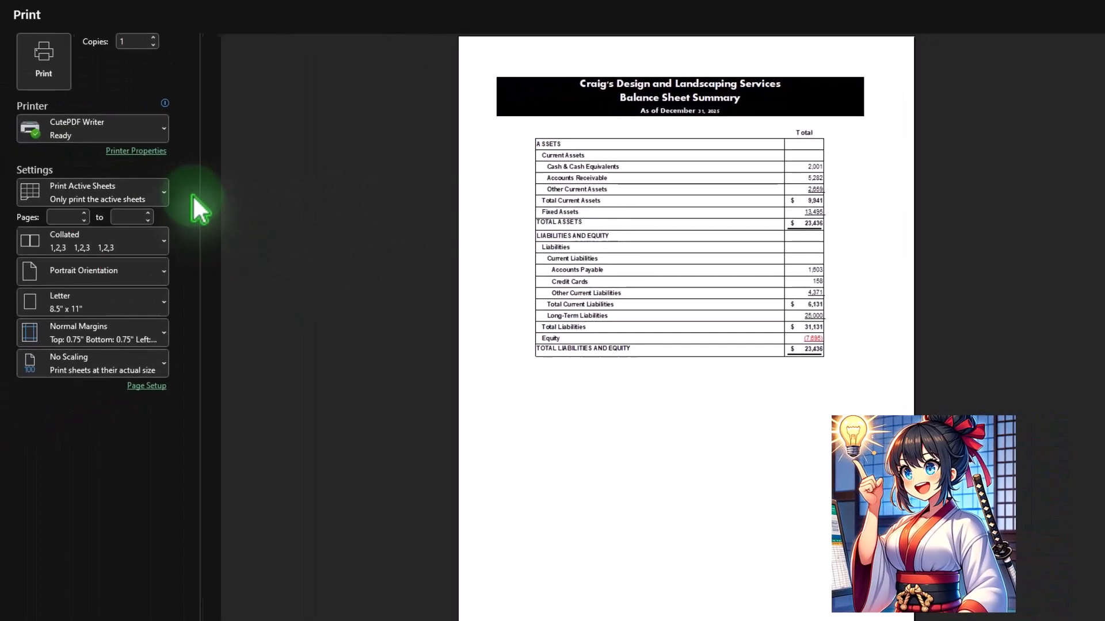
click(174, 189)
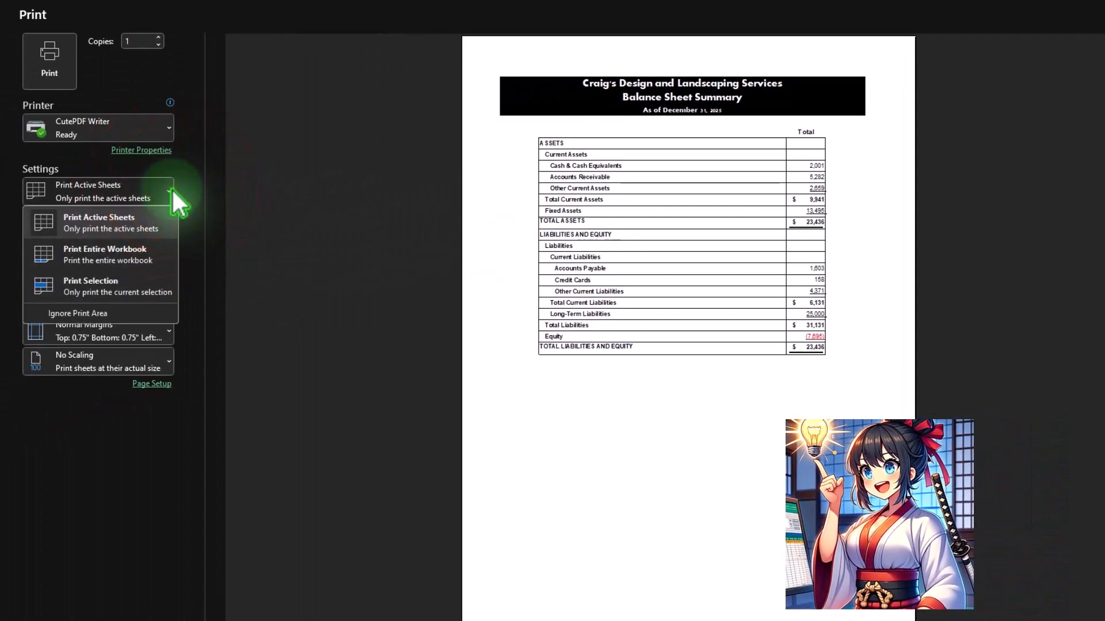
click(126, 259)
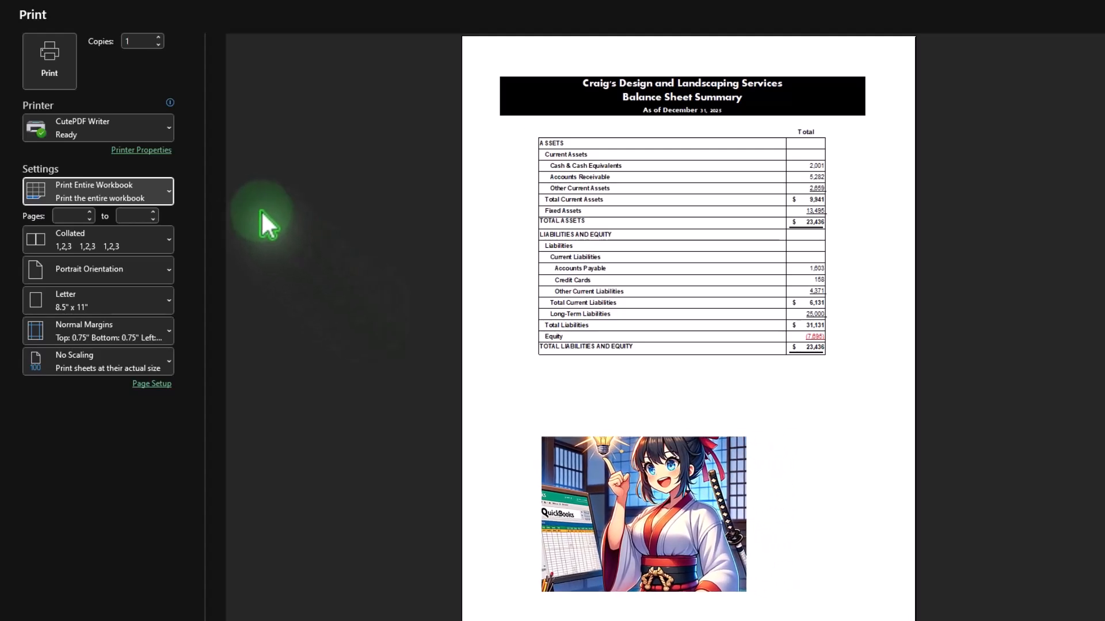
Step: Review the available PDF printers, keeping CutePDF Writer selected, and return to the worksheet without printing
click(167, 123)
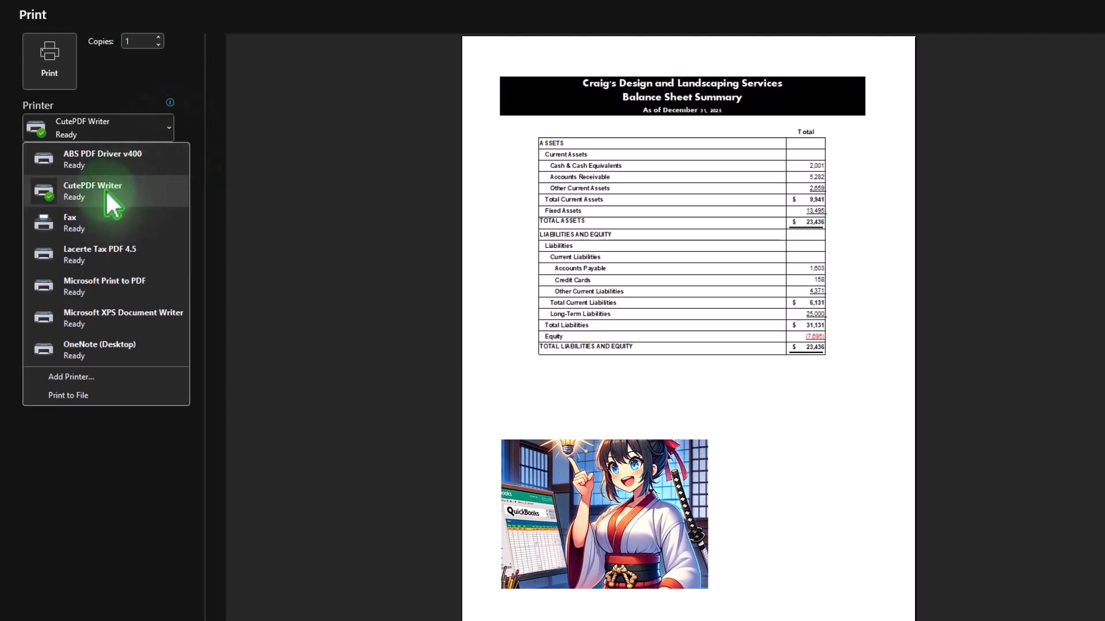
mouse_move(105, 193)
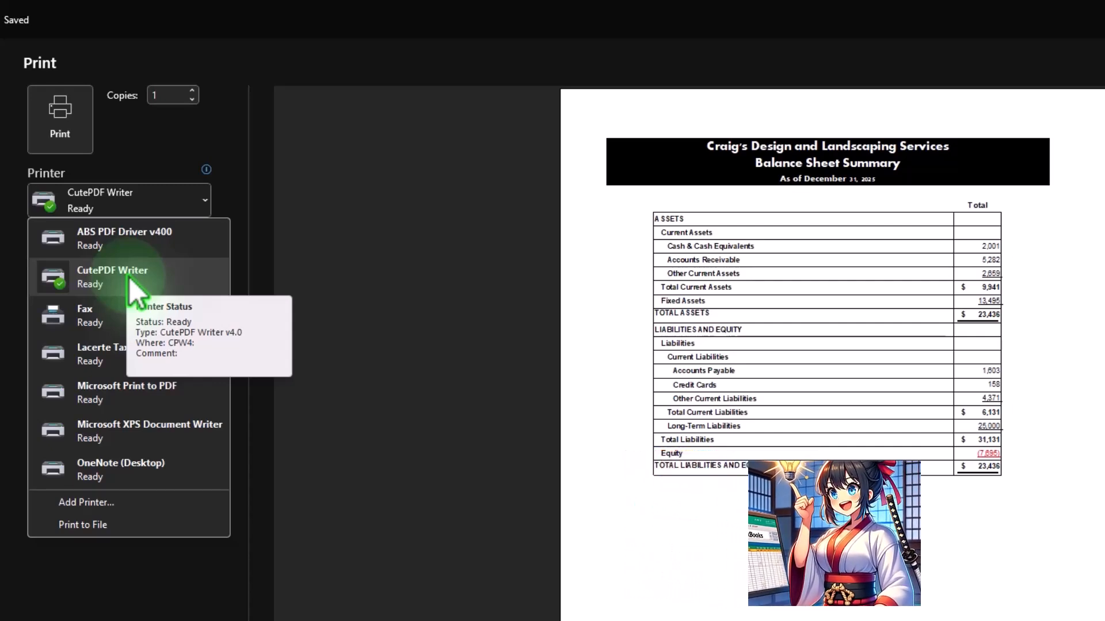
click(320, 199)
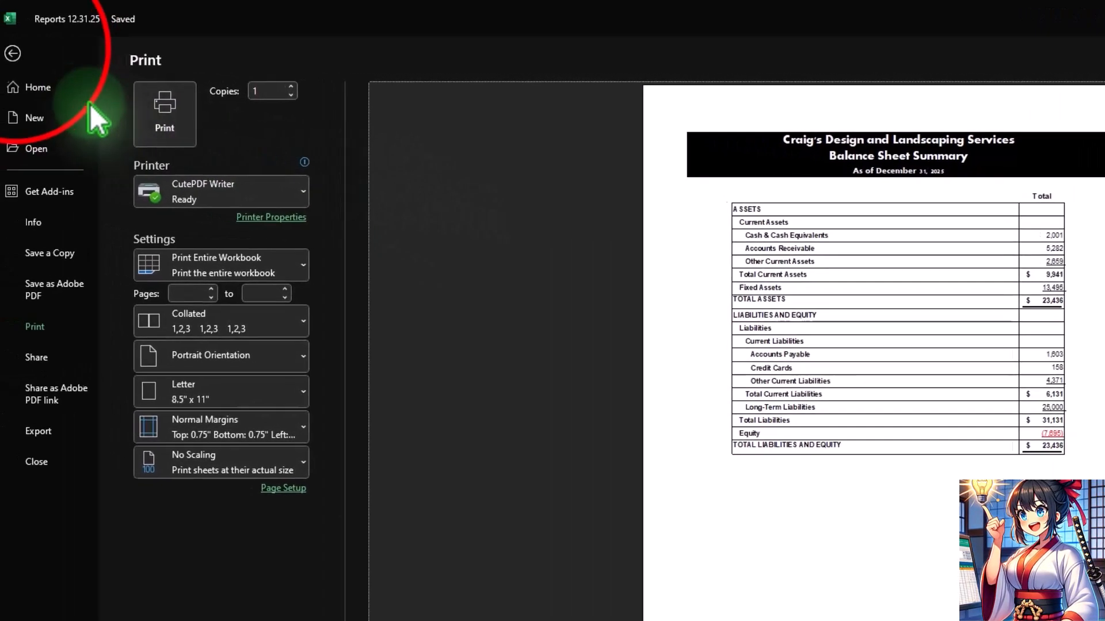
click(12, 52)
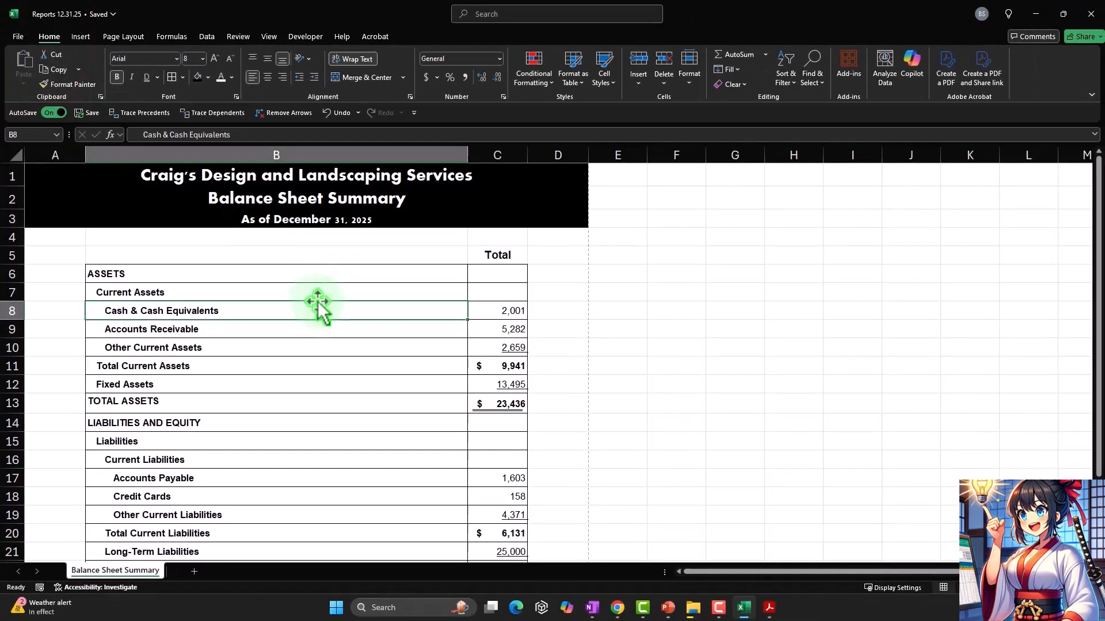
drag(259, 276, 485, 523)
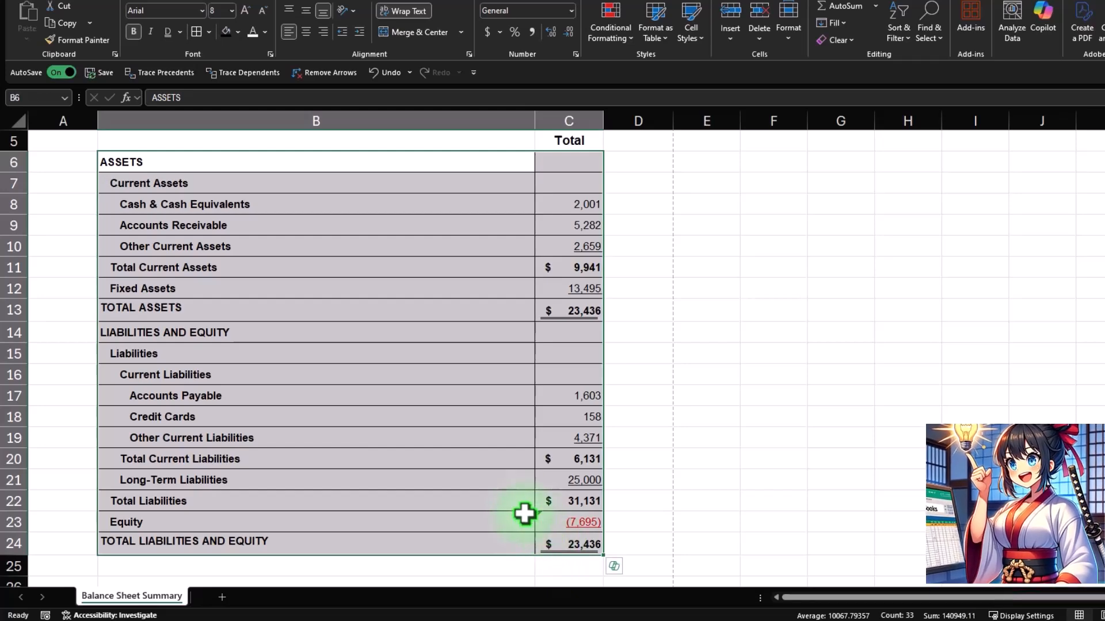
scroll(515, 506, up, 2)
click(481, 457)
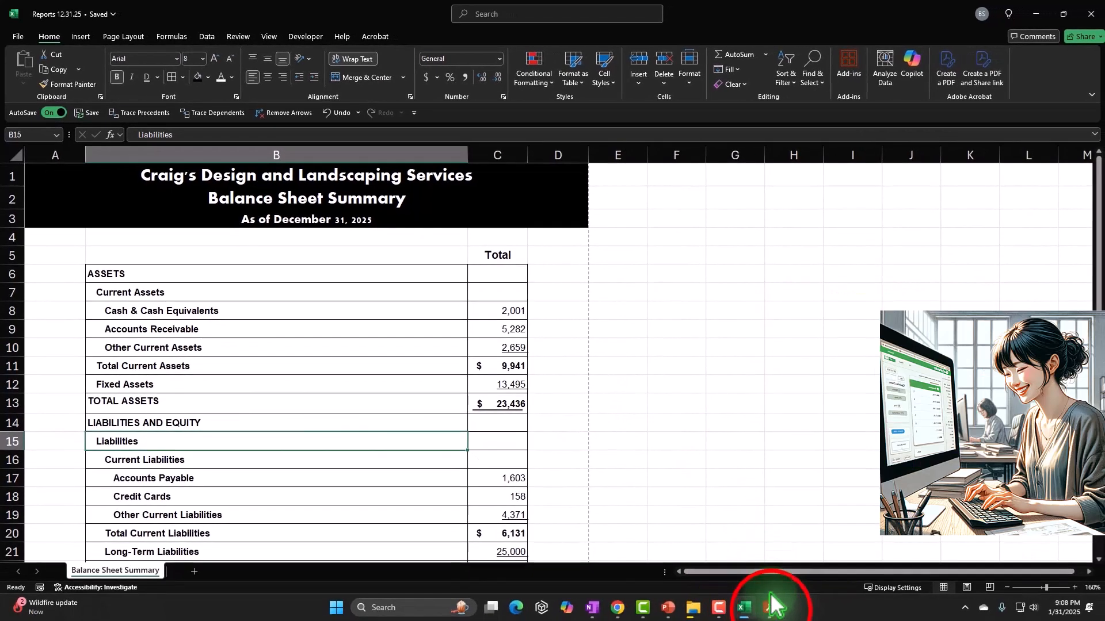
Step: Switch to Acrobat to view the PDF version of the Balance Sheet Summary, and go to QuickBooks Online in Chrome
click(774, 610)
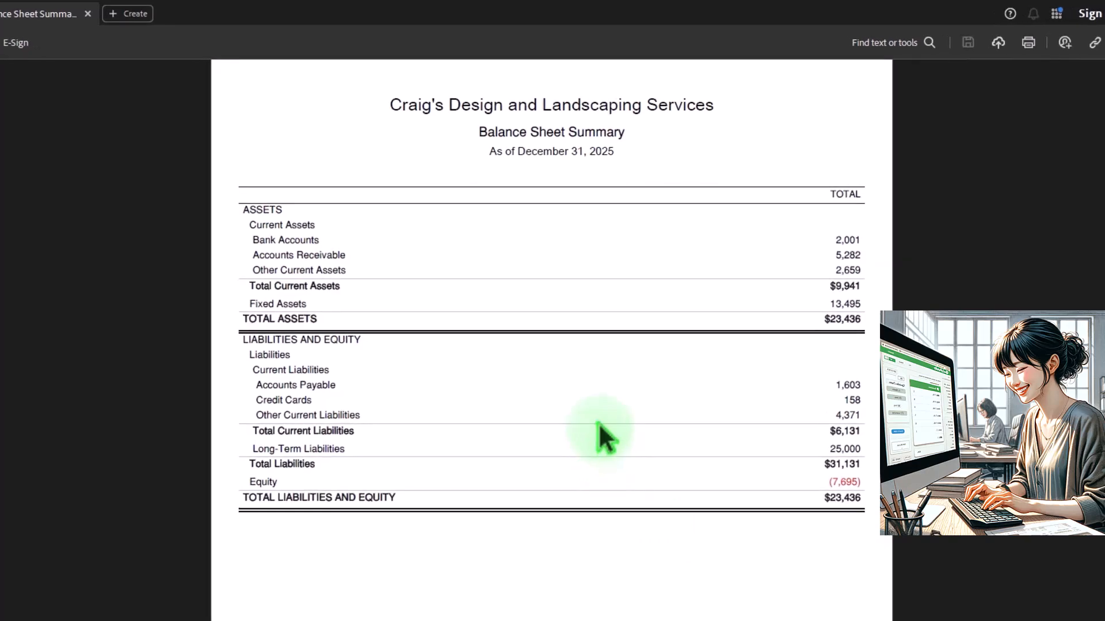
click(618, 608)
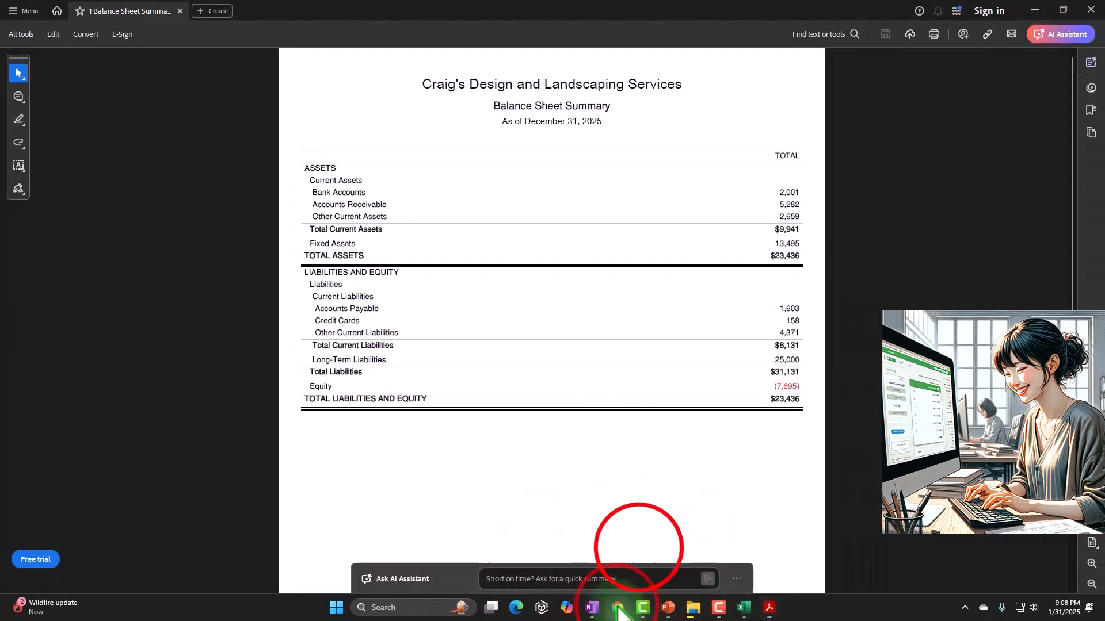
click(637, 550)
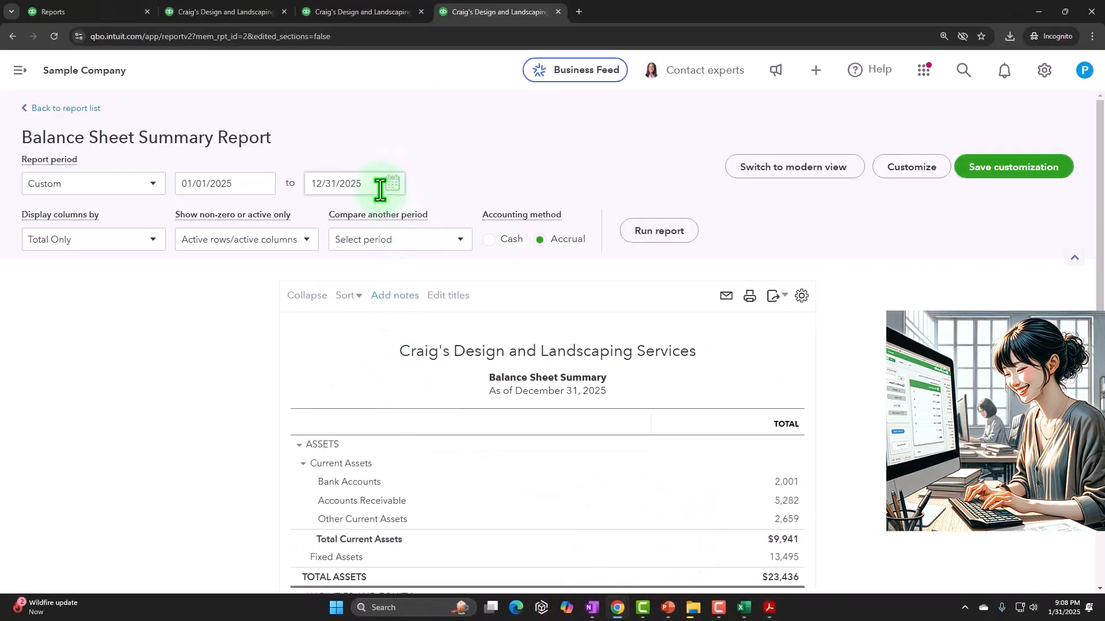
Step: Open the favorite Balance Sheet from the standard reports list in a new browser tab and switch to it
click(117, 13)
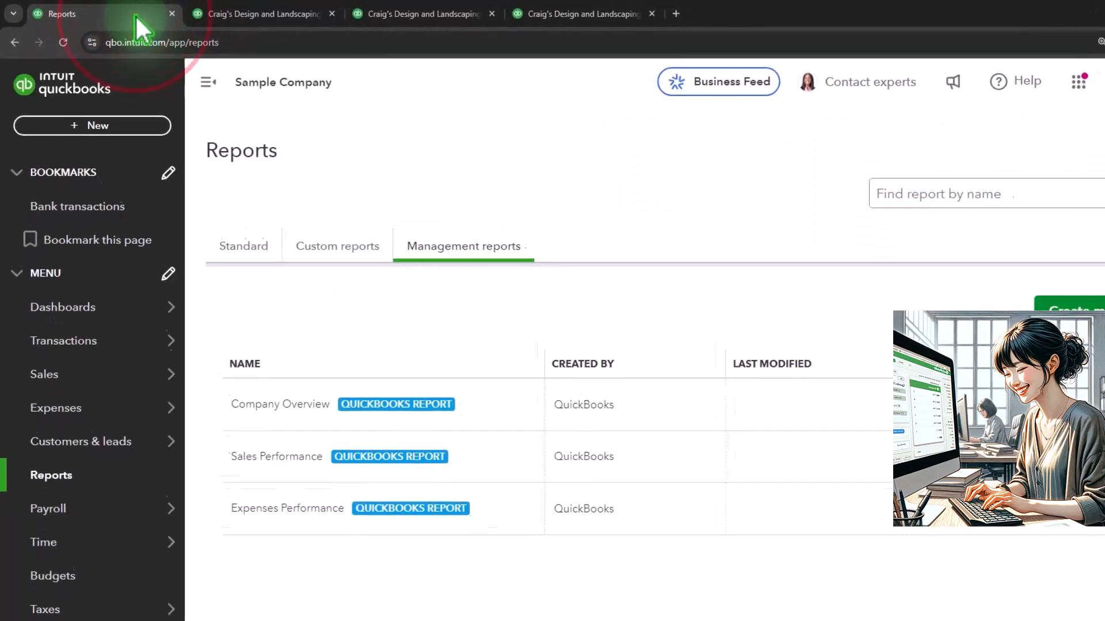
click(246, 249)
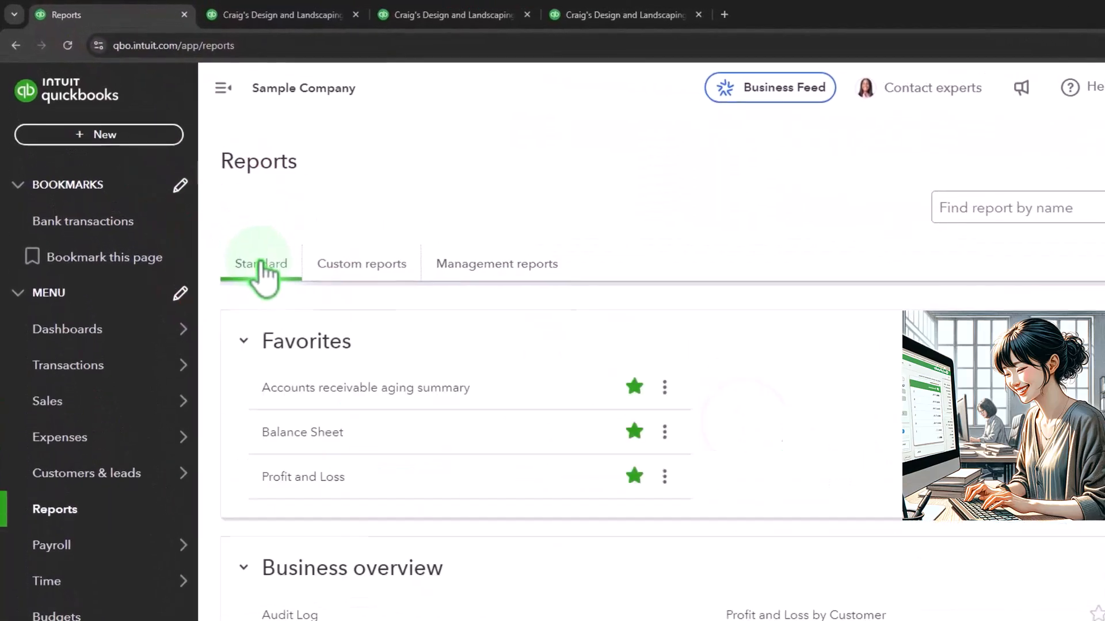
click(302, 430)
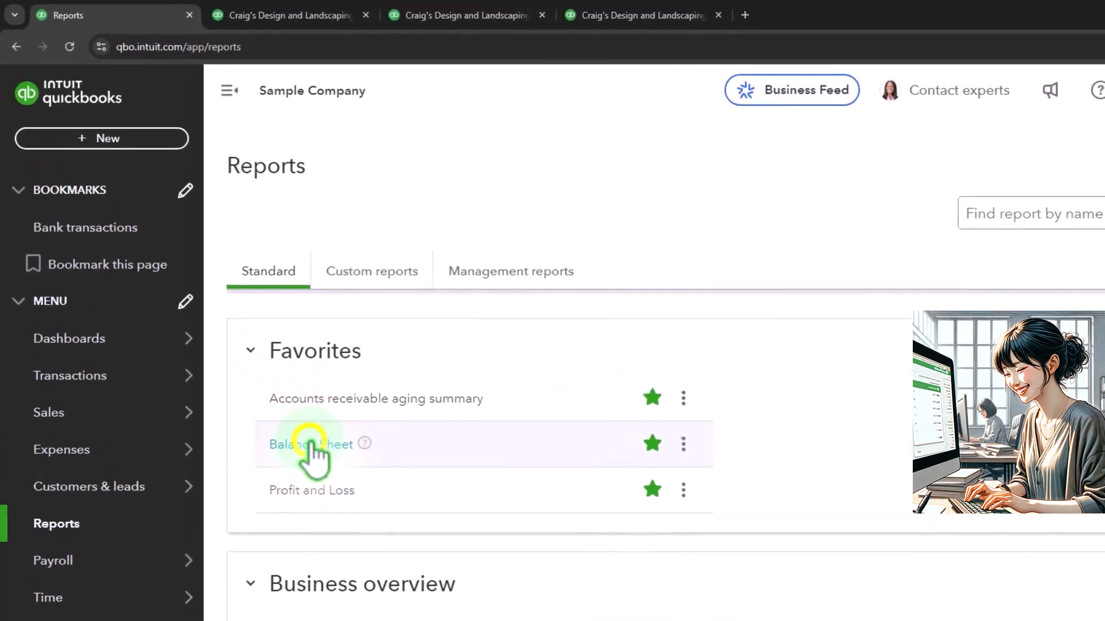
right_click(311, 444)
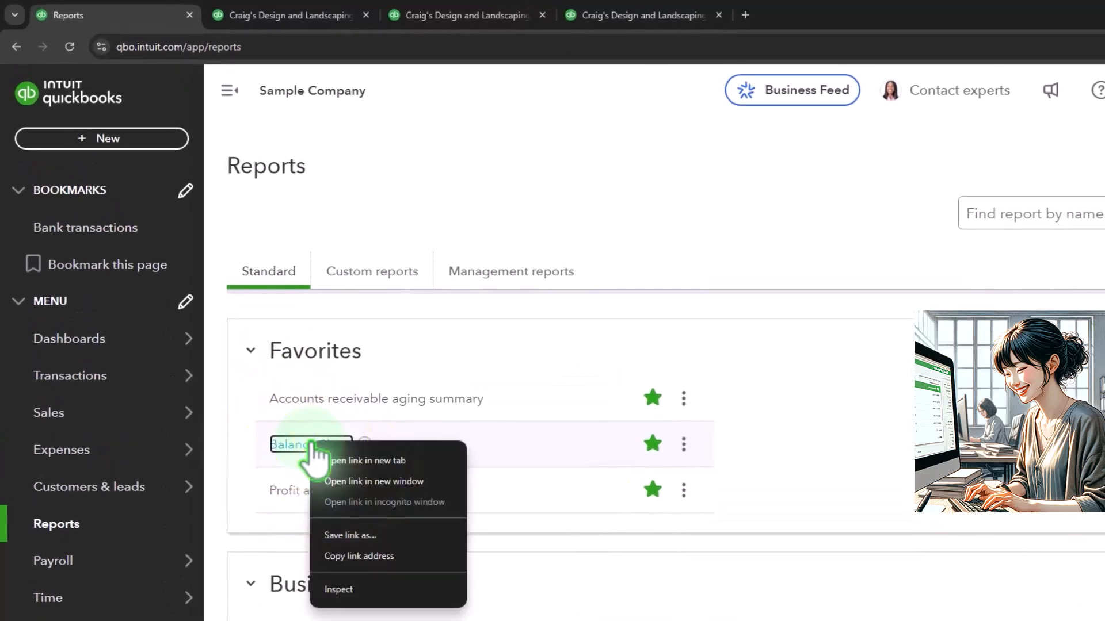
click(361, 461)
click(775, 12)
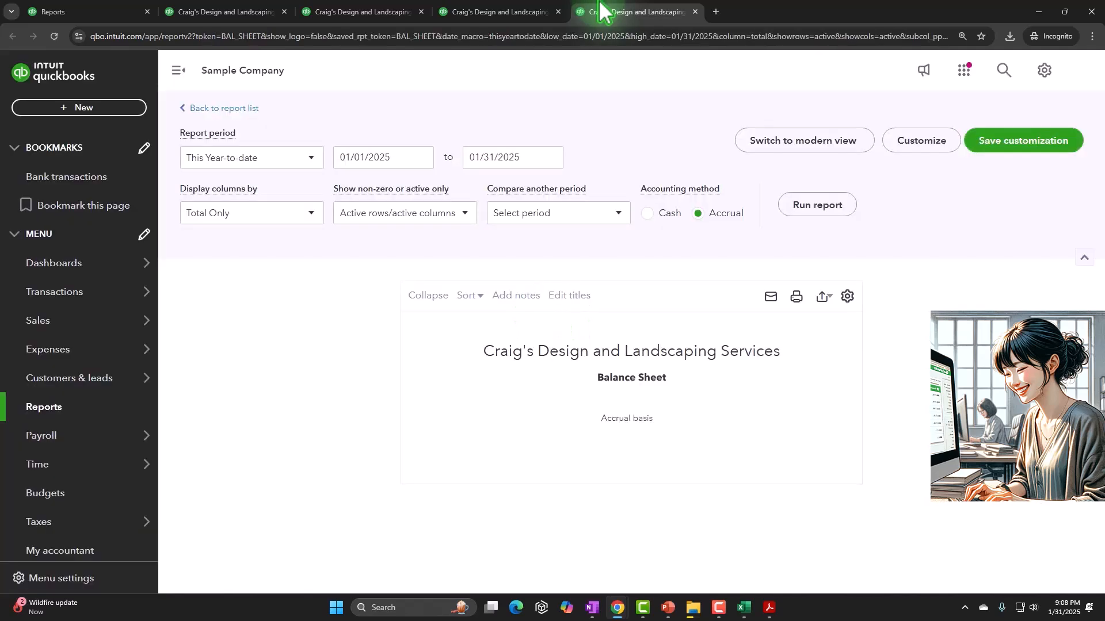
Step: Set the Balance Sheet period to 01/01/2025 through 12/31/2025, collapse the navigation sidebar, and run the report
triple_click(396, 189)
text(0101)
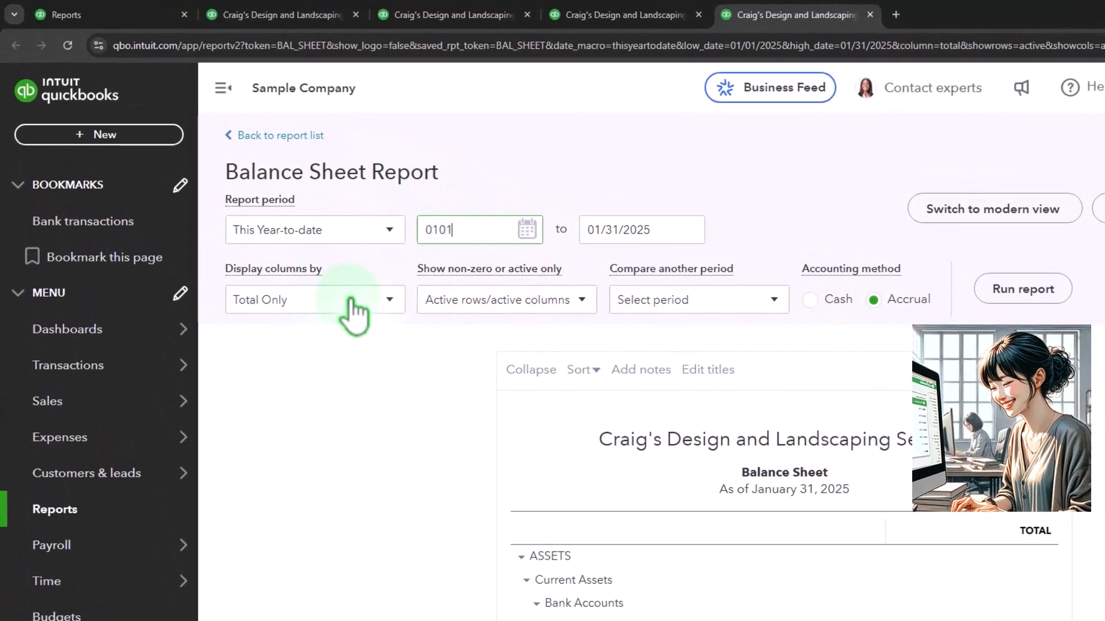
key(Tab)
text(1)
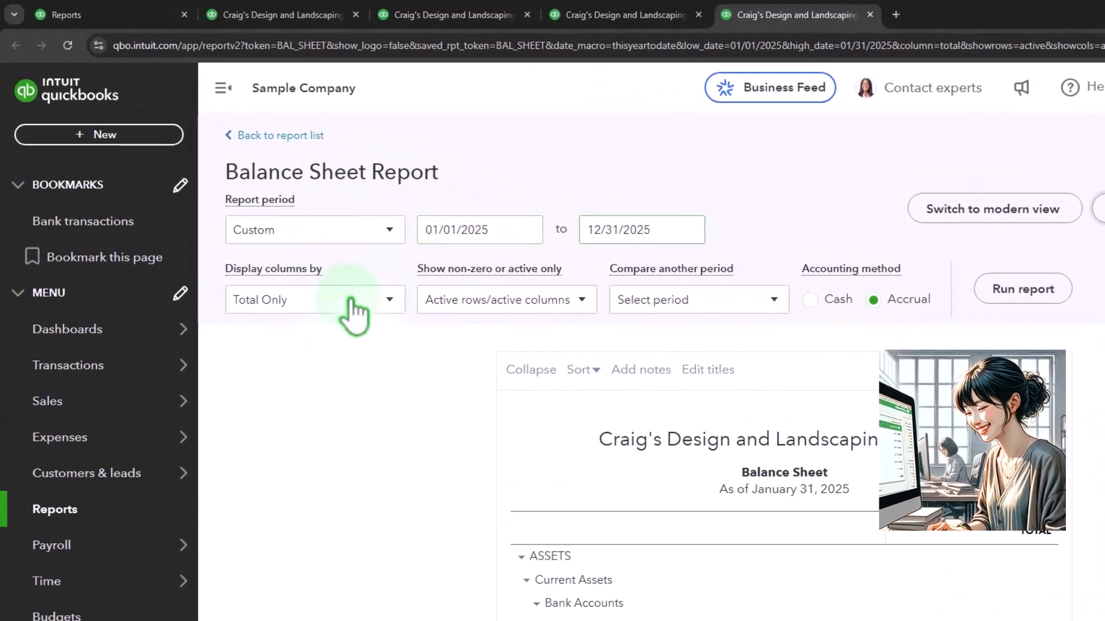
click(224, 89)
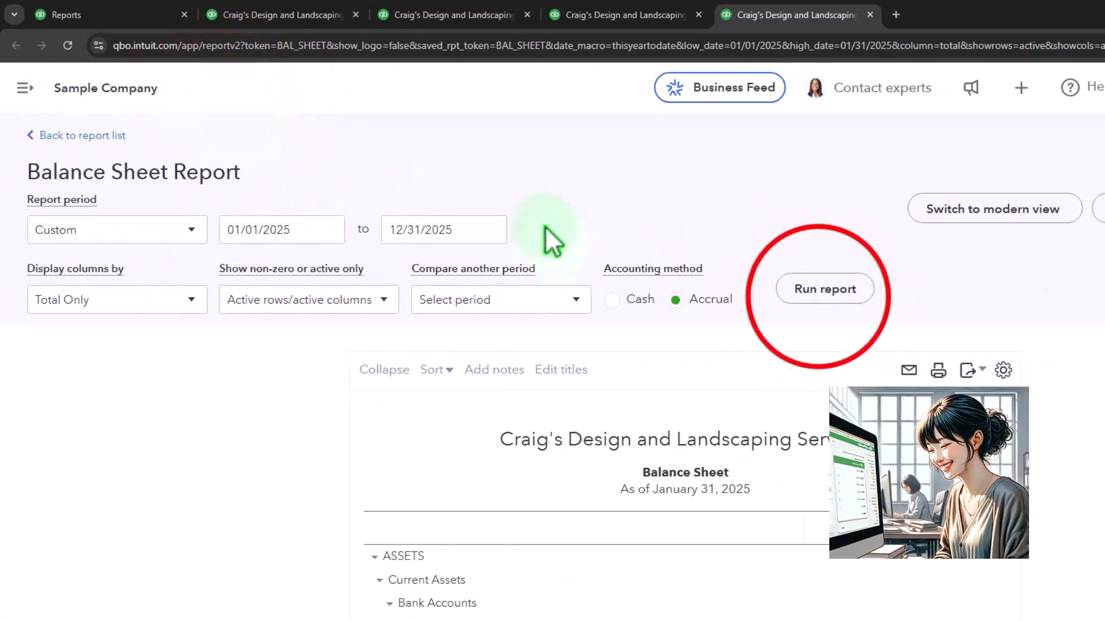
click(825, 289)
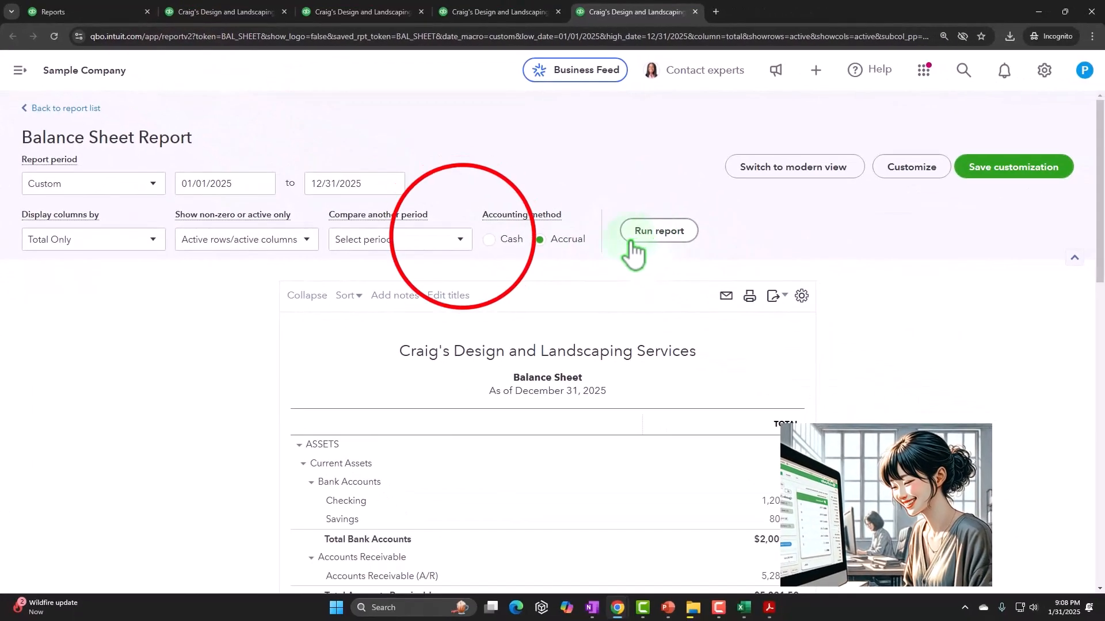
Step: Add a % of Column comparison to the Balance Sheet and rerun the report
click(460, 240)
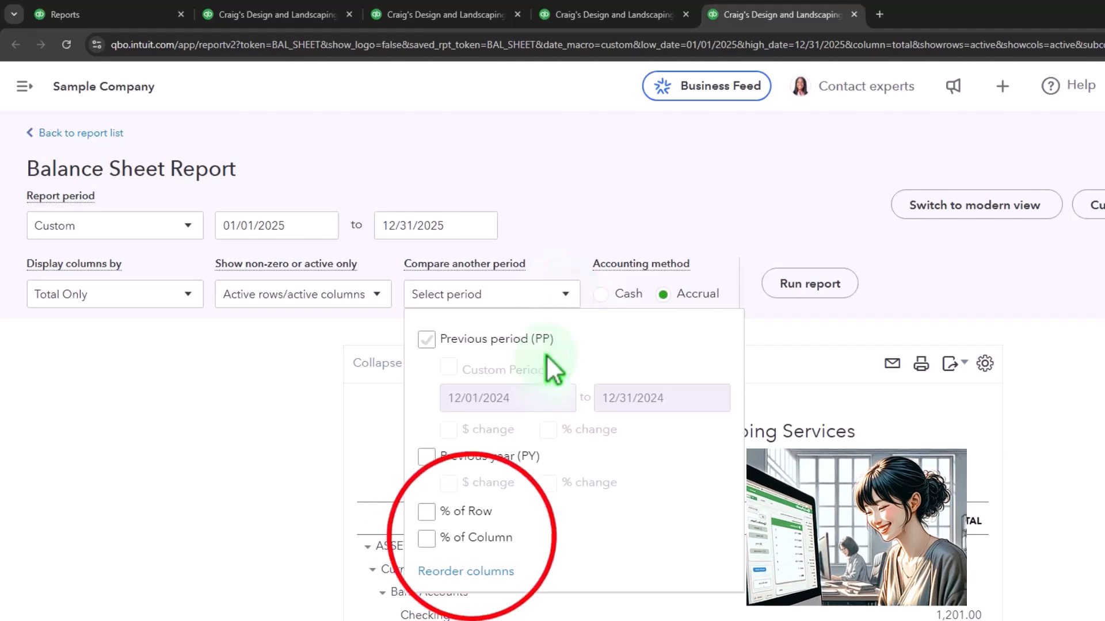
click(472, 536)
click(806, 283)
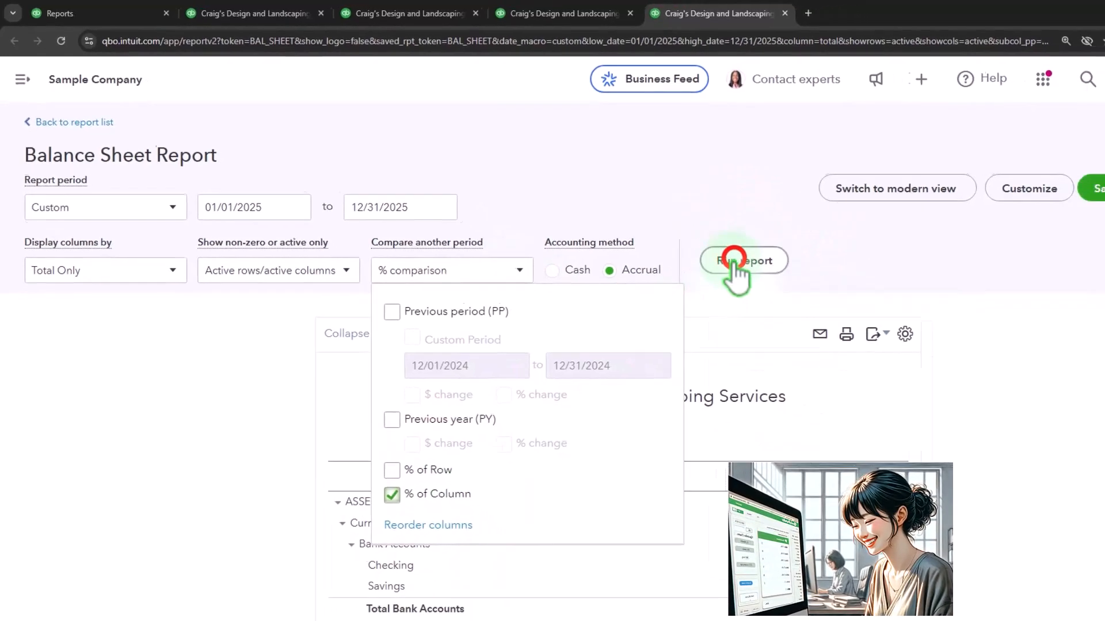
Step: Customize the Balance Sheet numbers without cents, with negatives shown as (100) and in red
scroll(745, 250, down, 3)
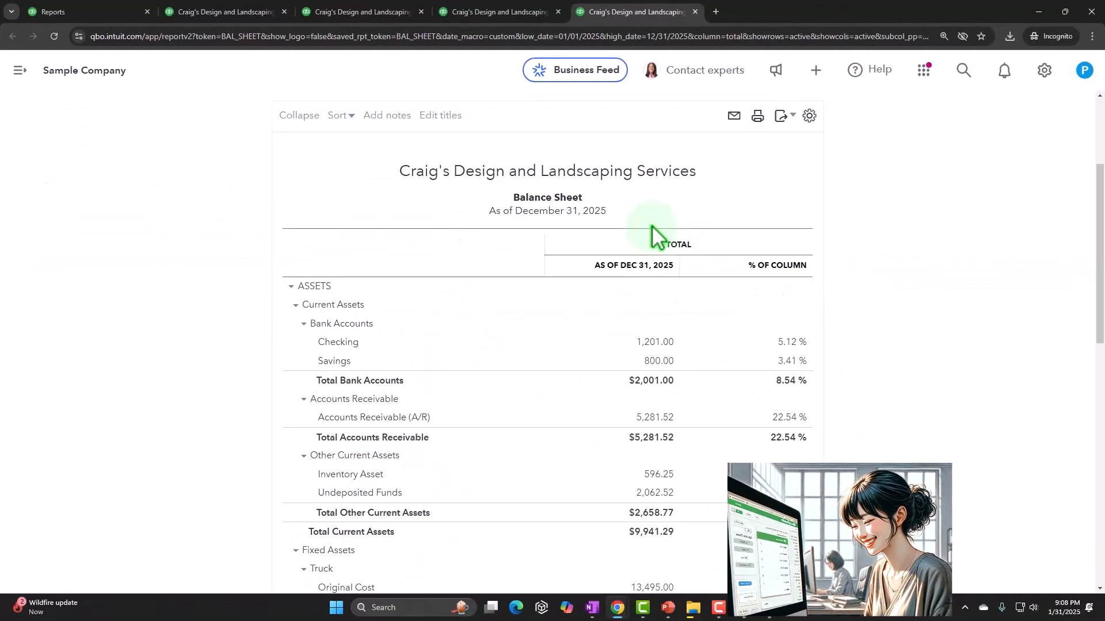
scroll(651, 226, up, 3)
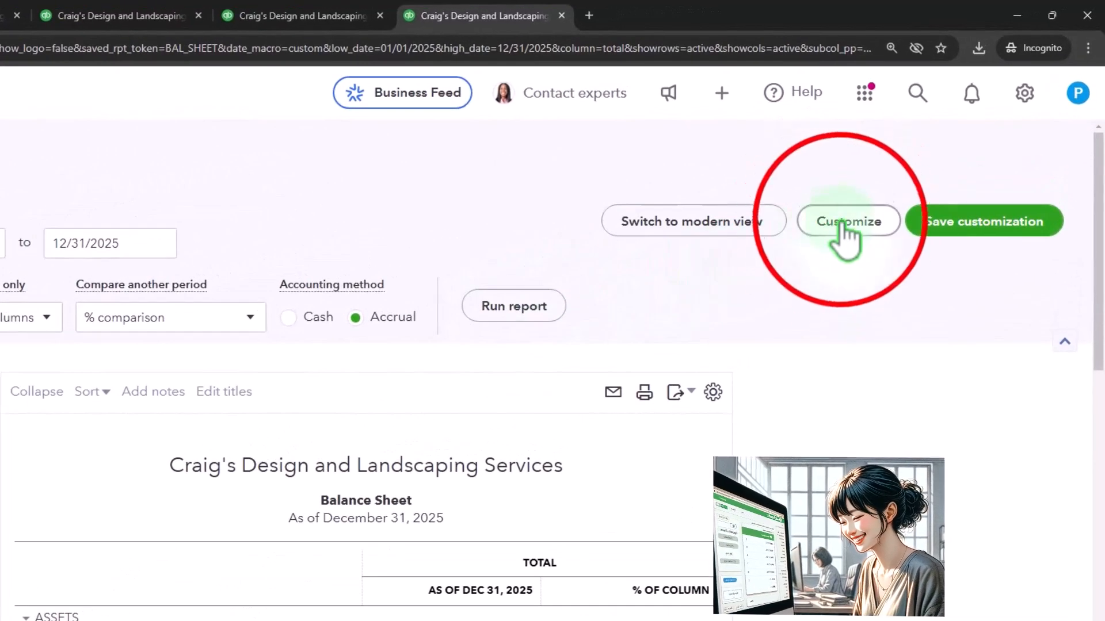
click(841, 230)
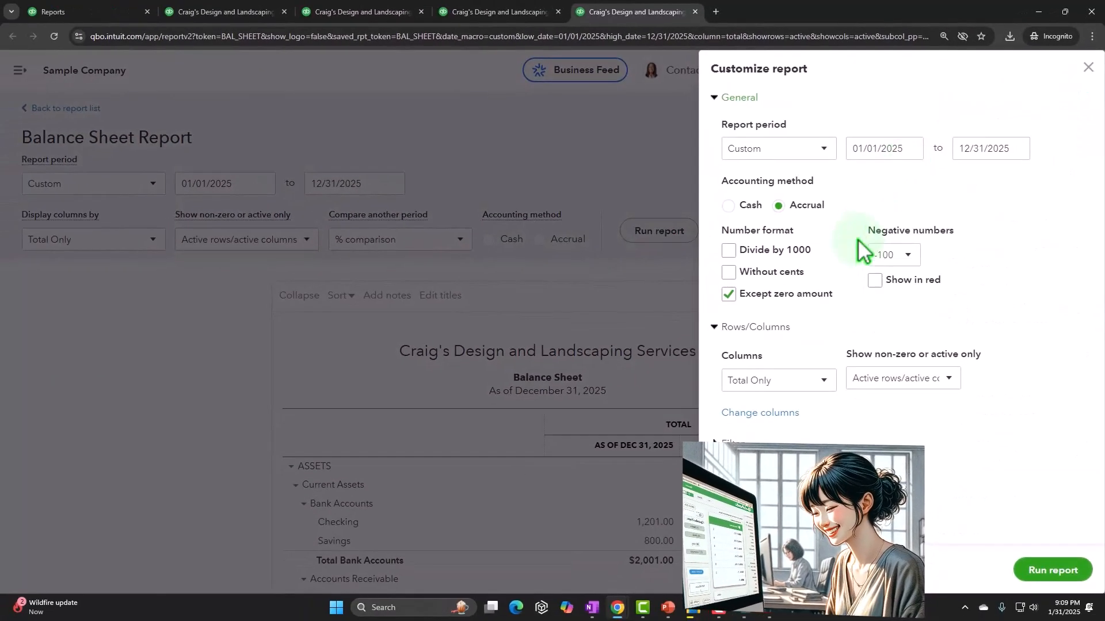
click(782, 284)
click(877, 268)
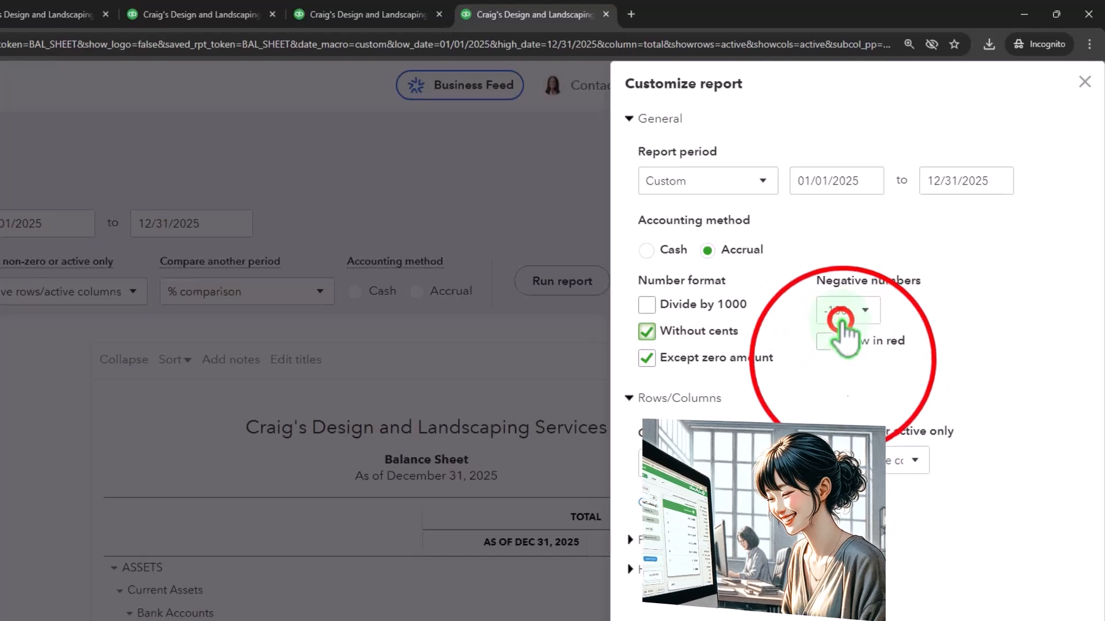
click(841, 369)
click(830, 343)
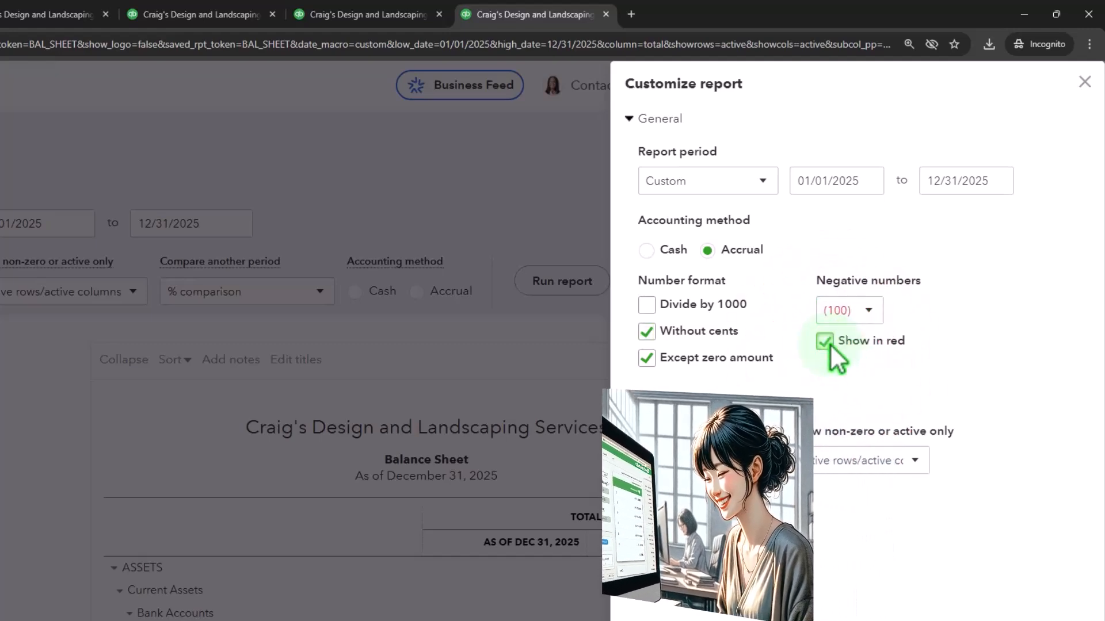
Step: Remove the date prepared, time prepared and report basis from the Balance Sheet footer
click(676, 570)
scroll(667, 506, down, 4)
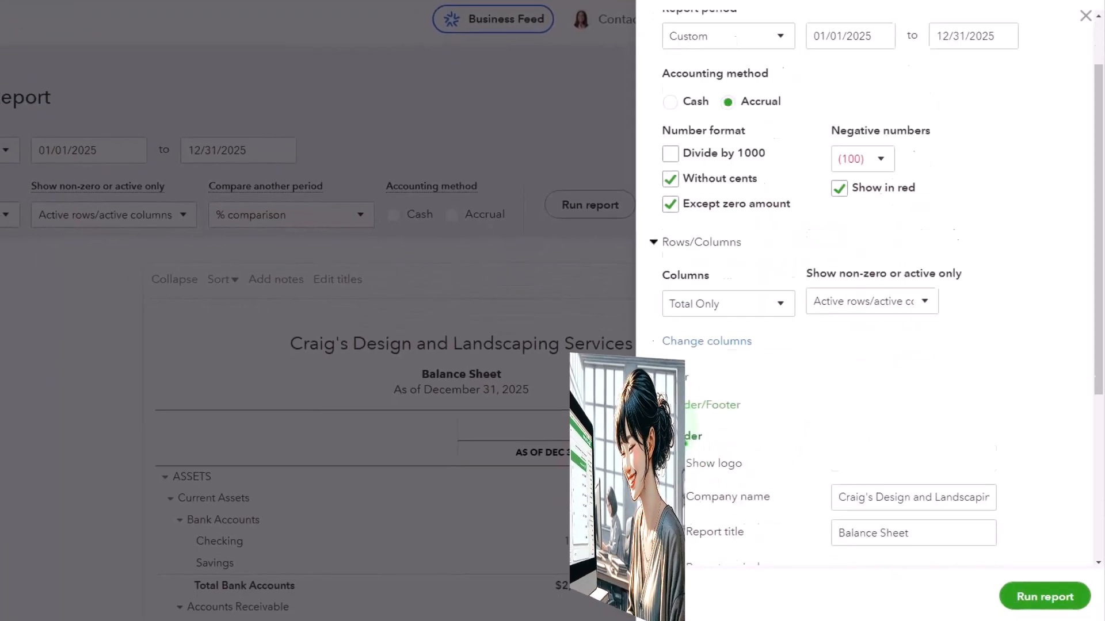
click(670, 440)
click(670, 473)
click(670, 506)
Step: Set the report title to Balance Sheet - Vertical Analysis, correcting the spelling of Vertical and Analysis
click(934, 342)
click(929, 341)
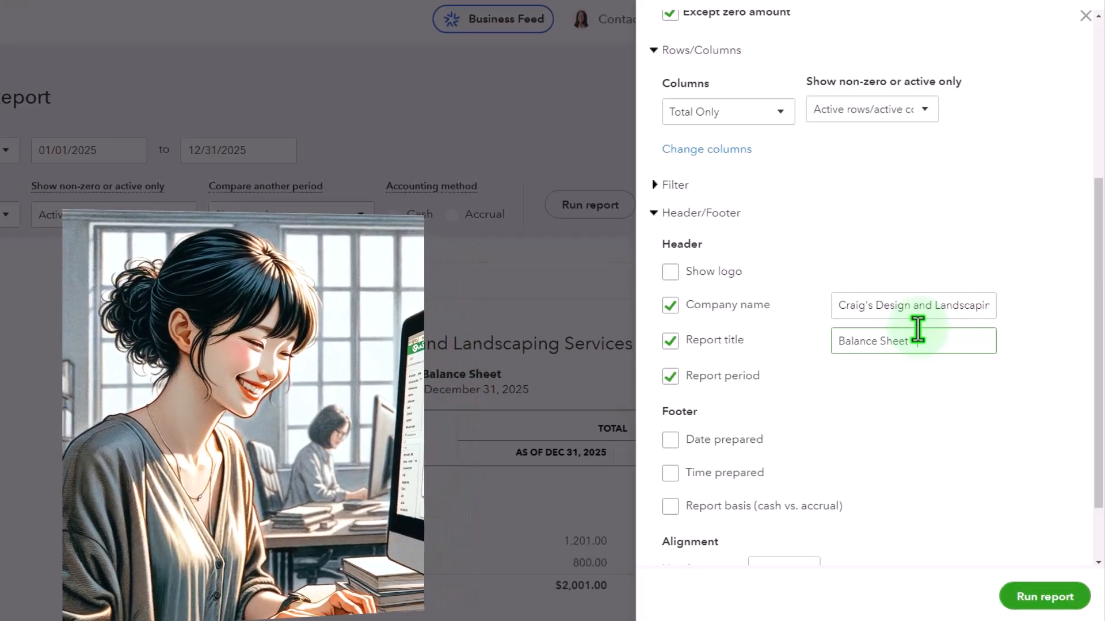
text(Ver)
key(BackSpace)
text(e)
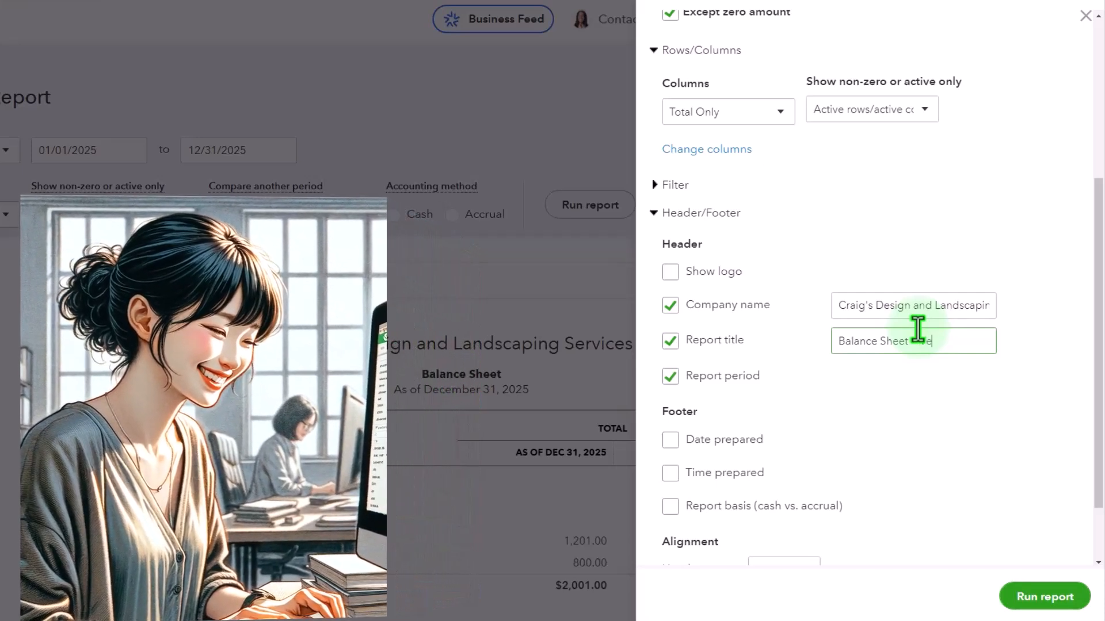
text(irtic)
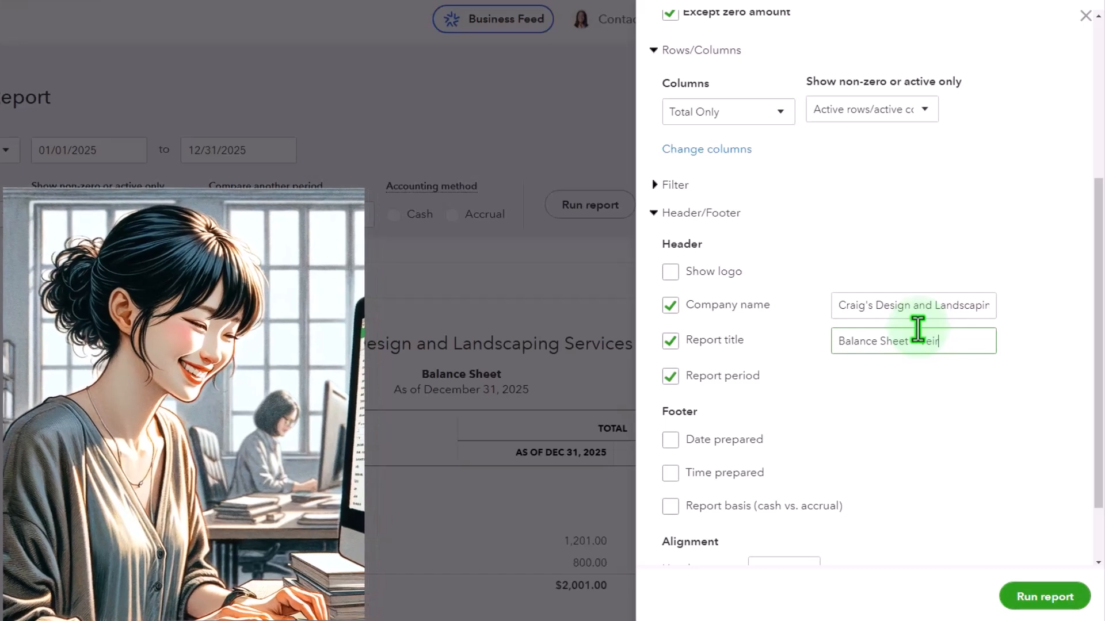
text(al Anaslysis)
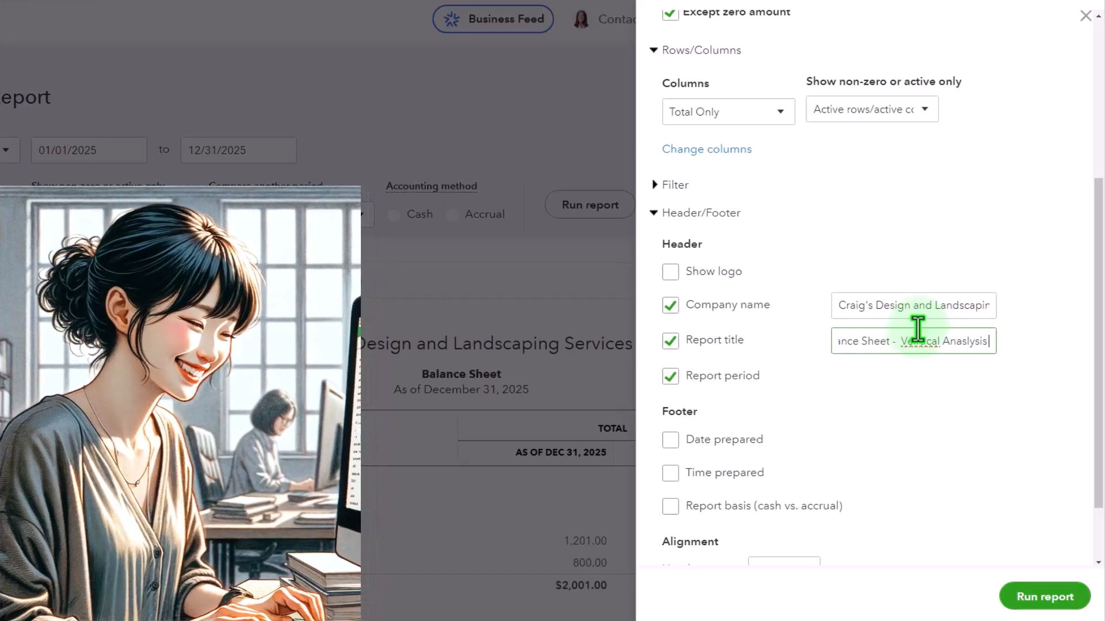
right_click(923, 347)
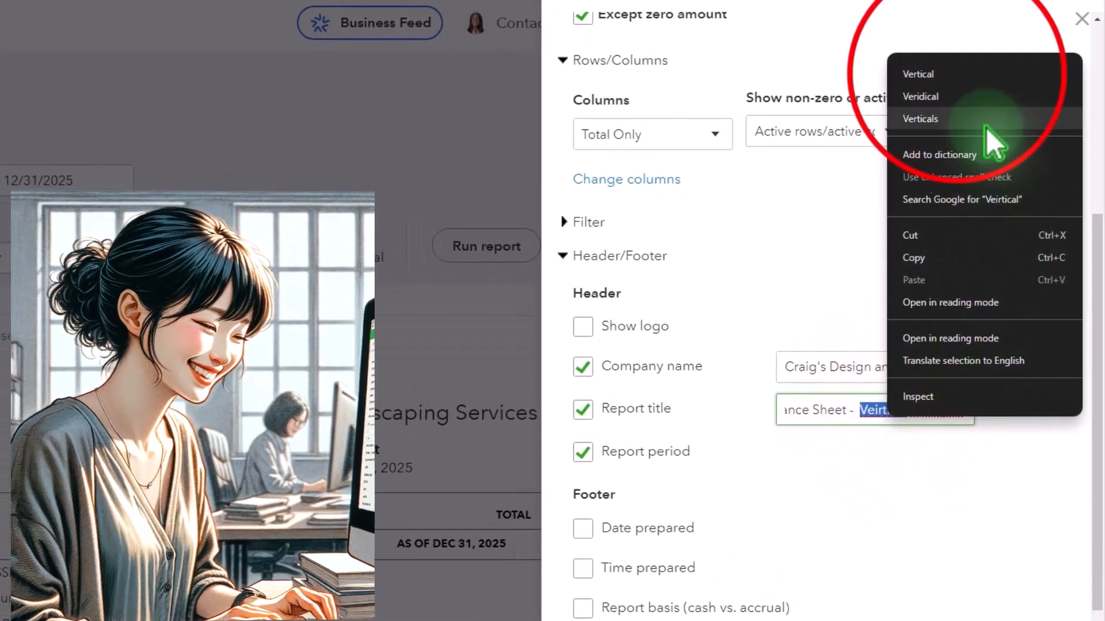
click(956, 74)
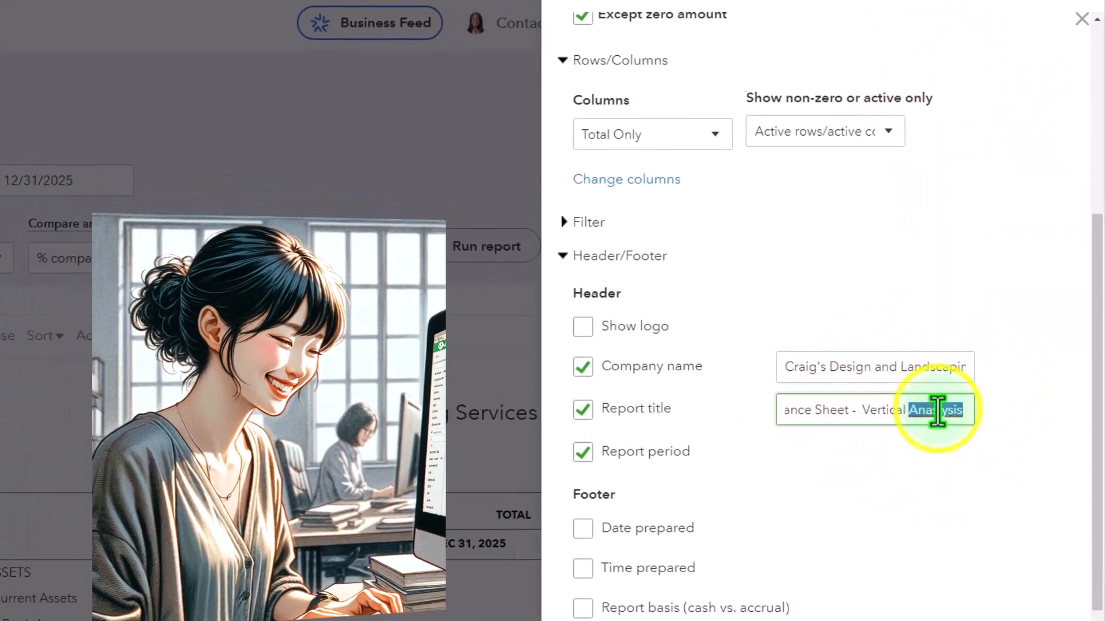
right_click(939, 409)
click(840, 68)
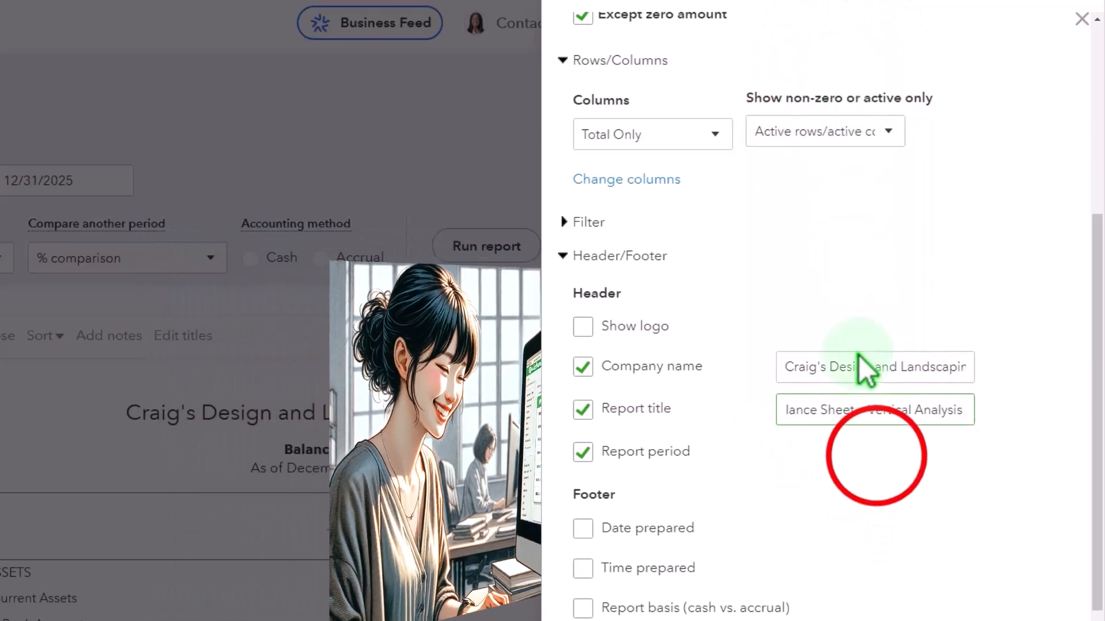
click(876, 455)
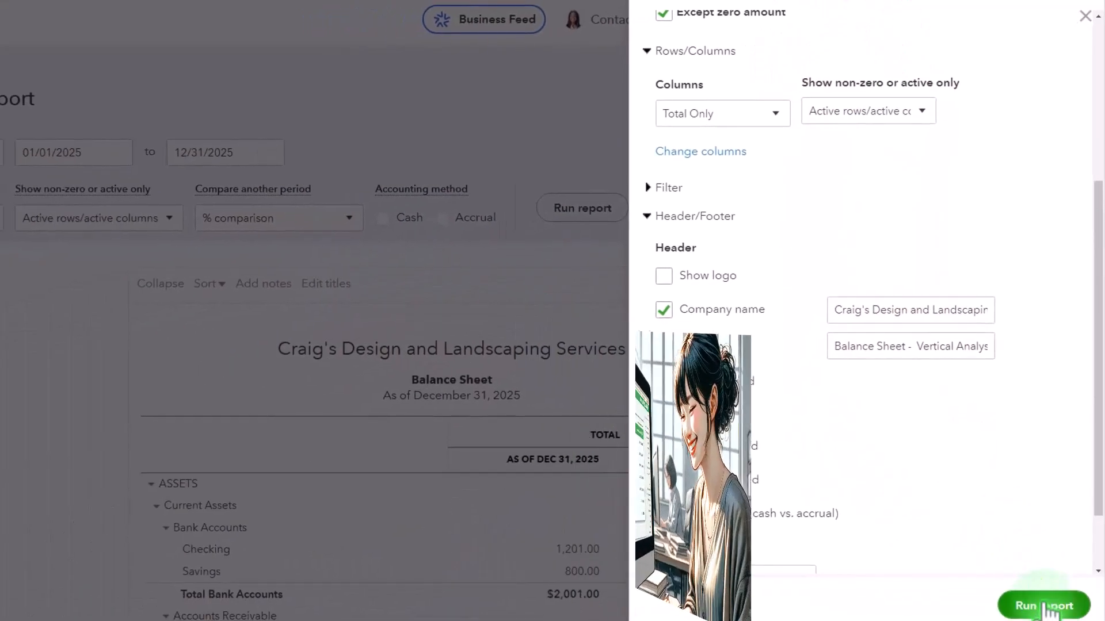
Step: Run the customized report and review its amounts and column percentages from assets through equity
click(1049, 608)
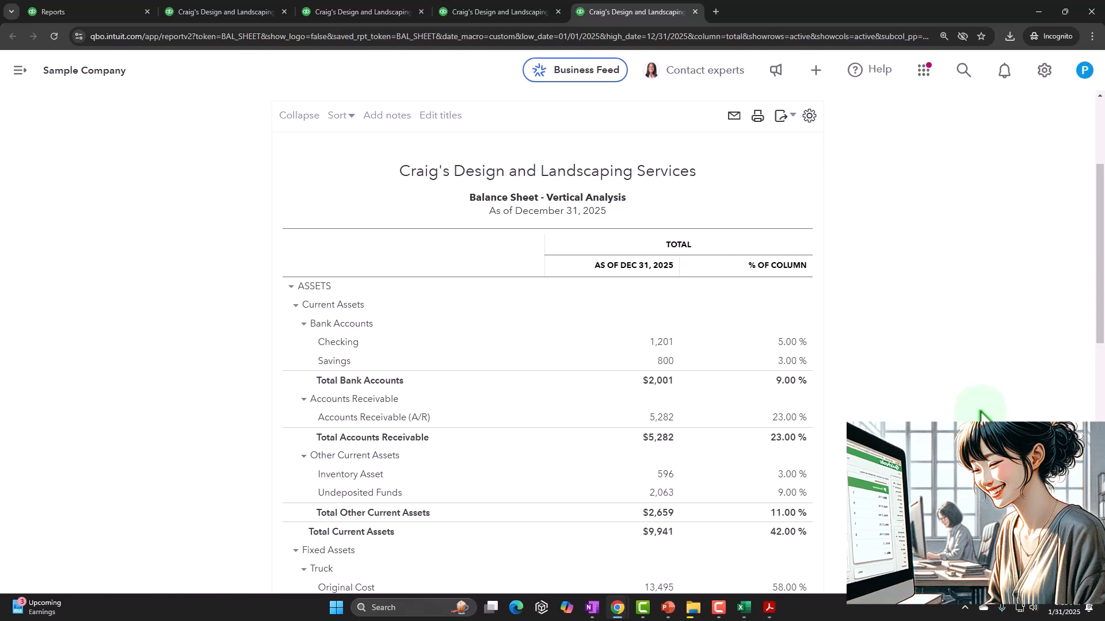
scroll(980, 411, up, 3)
scroll(980, 411, down, 3)
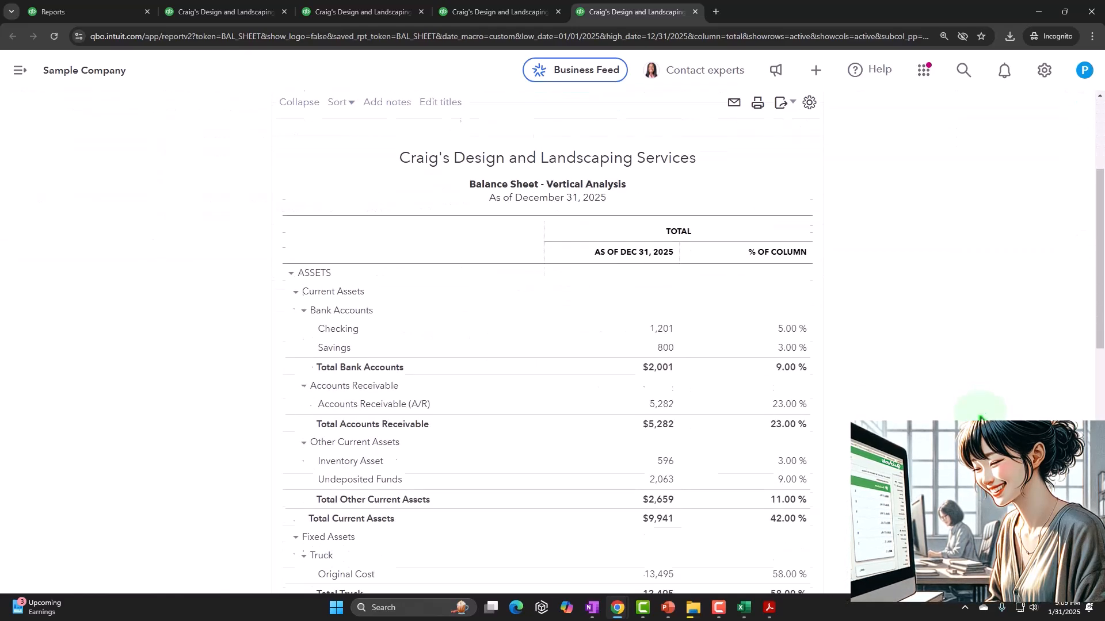
scroll(980, 412, down, 9)
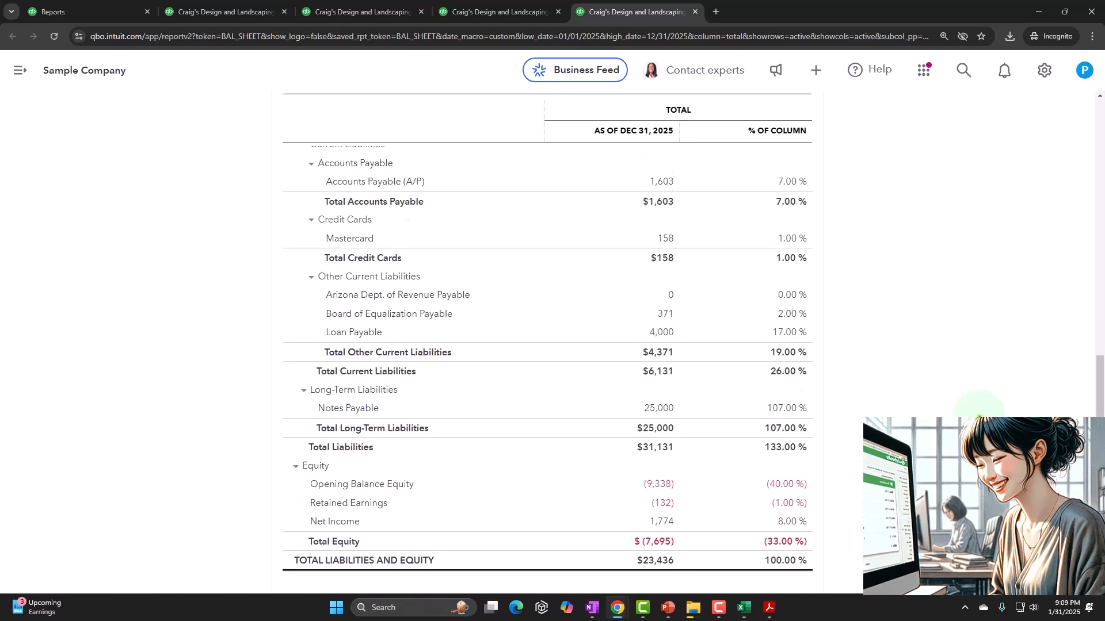
scroll(978, 410, down, 2)
scroll(978, 409, up, 10)
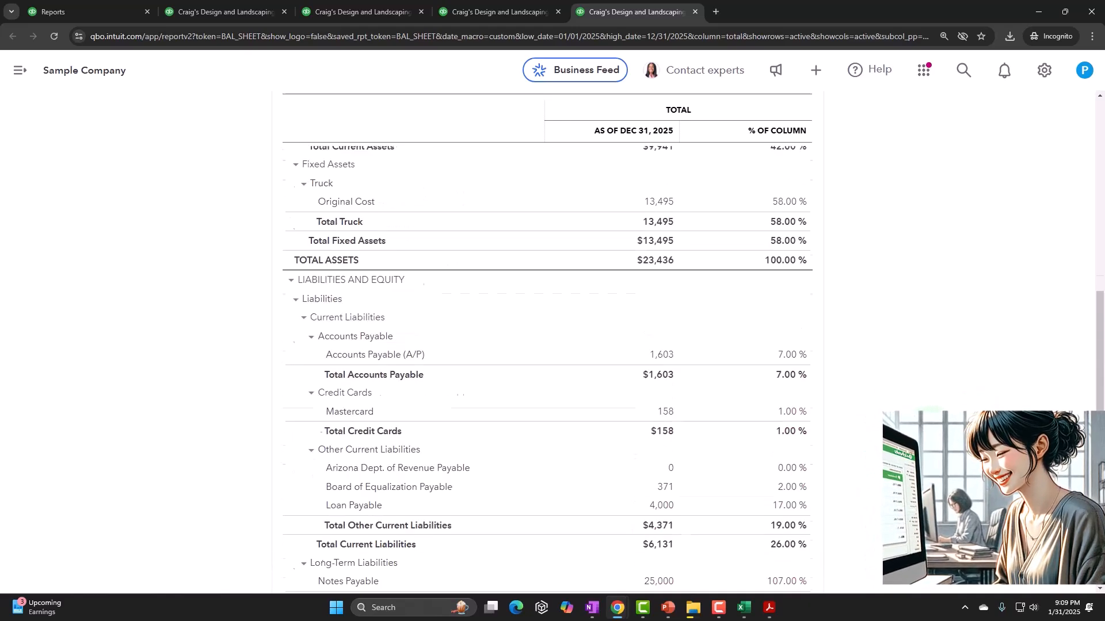
scroll(978, 409, up, 4)
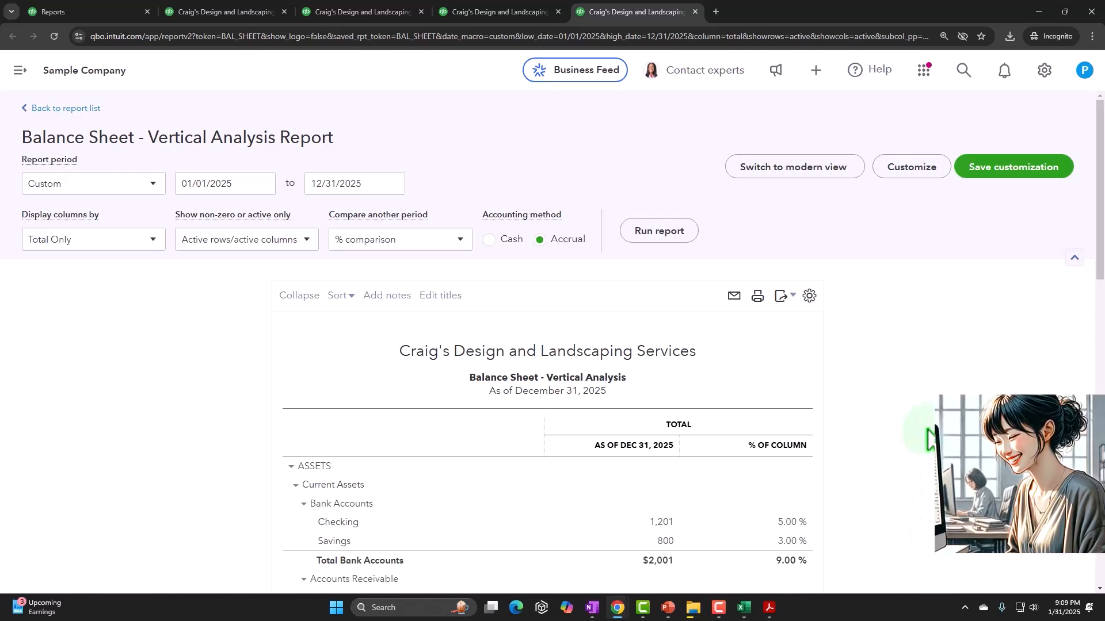
Step: Save the customization as 2 Balance Sheet - Vertical Analysis in the Month end reports group
click(997, 169)
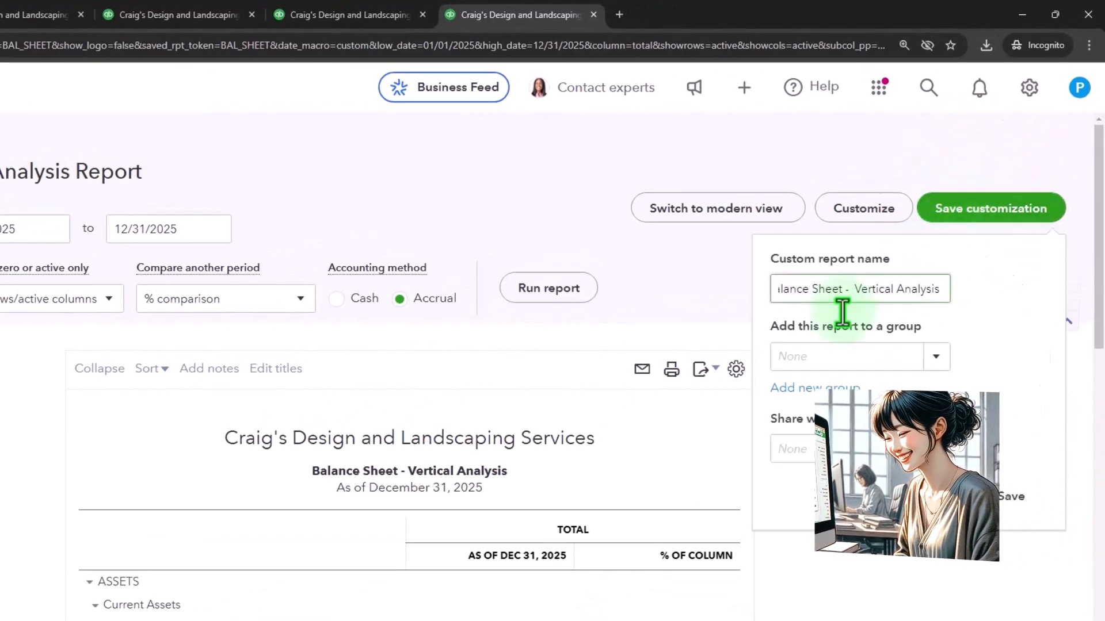
click(936, 358)
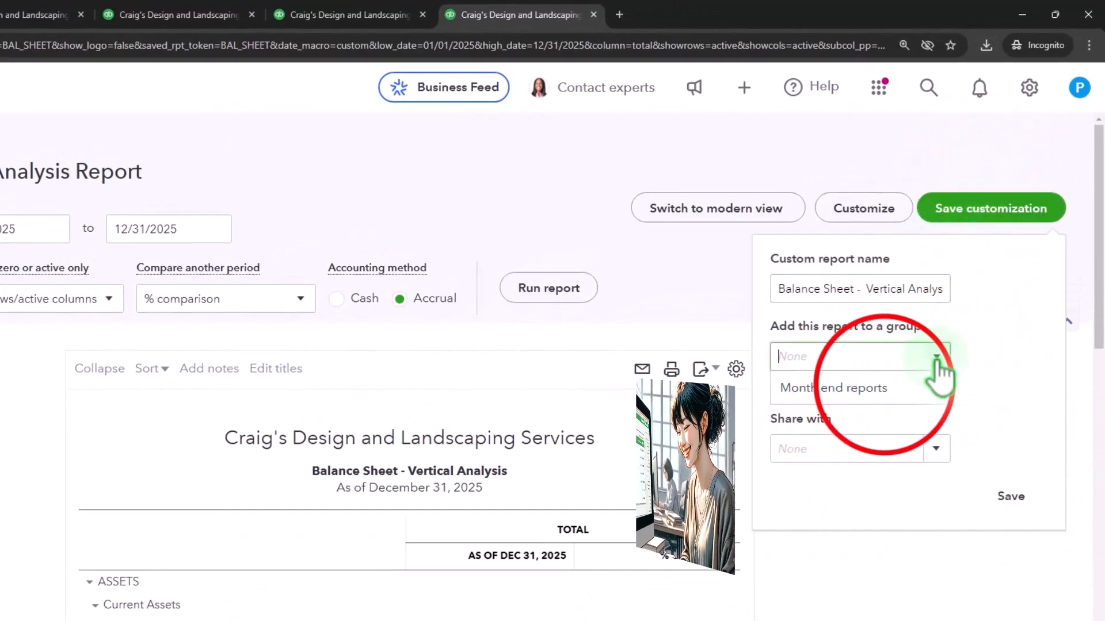
click(881, 389)
triple_click(829, 290)
key(Home)
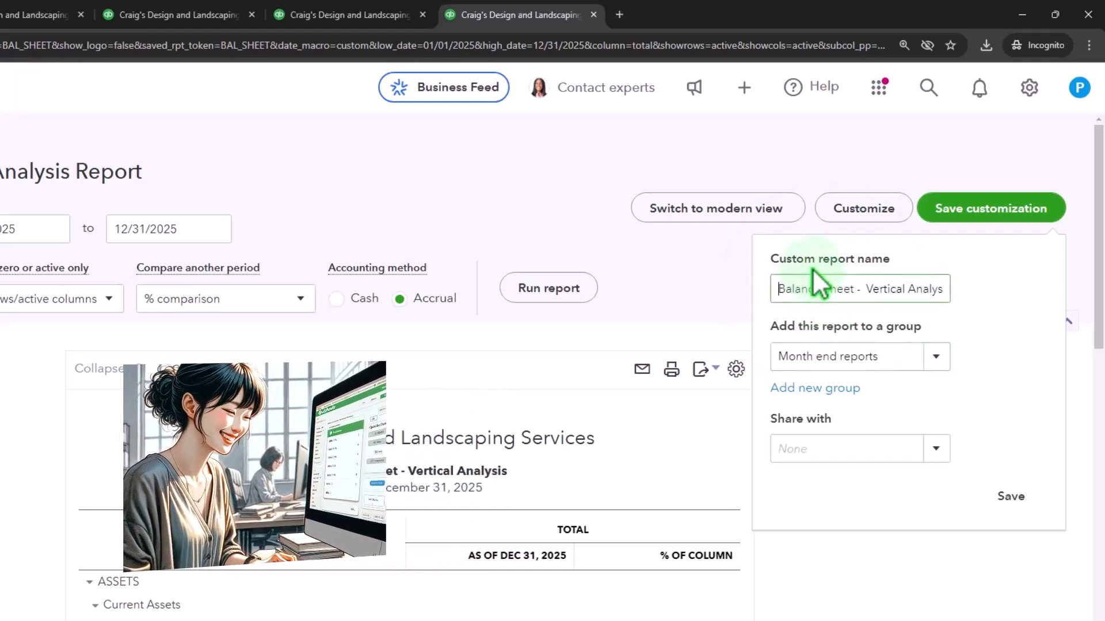
text(2)
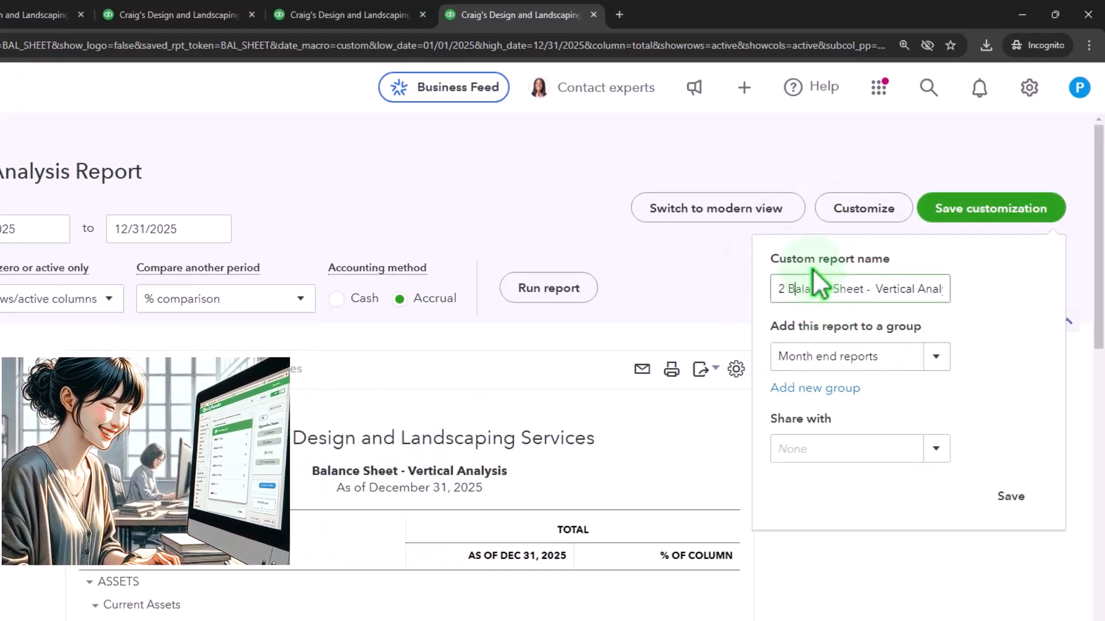
key(End)
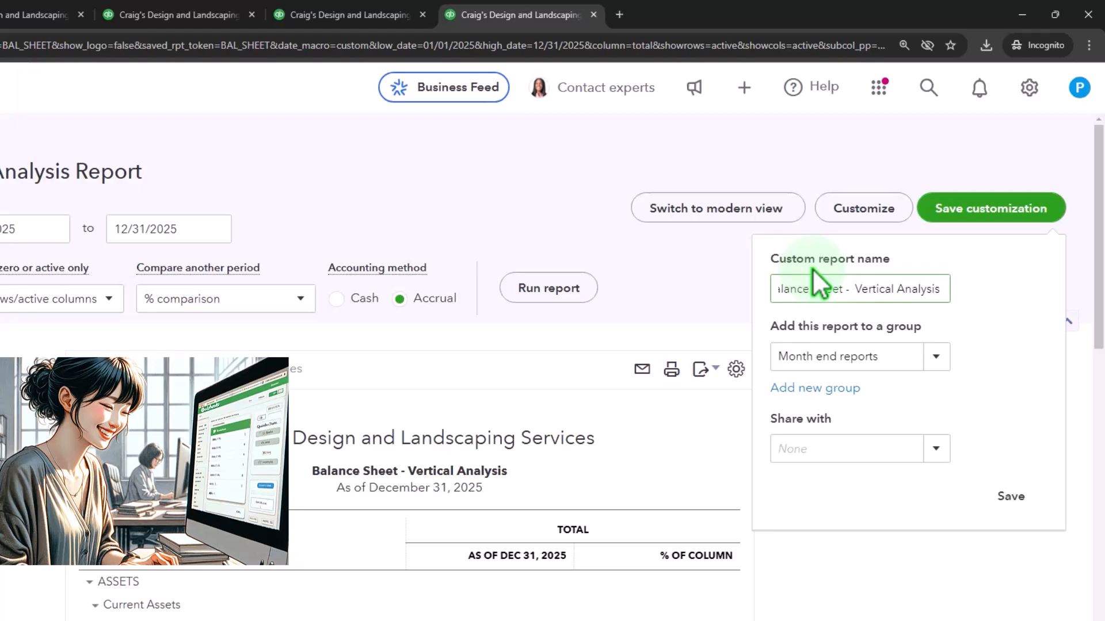
click(1027, 498)
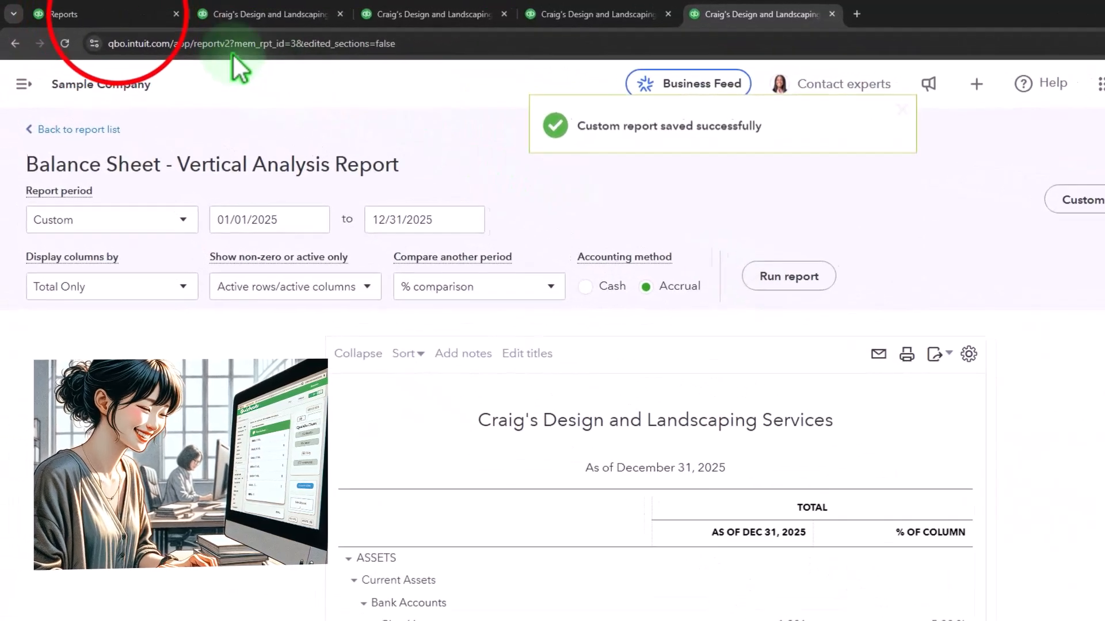
Step: Go to the custom reports list in the Reports browser tab and refresh it to check the Month end reports group
click(123, 15)
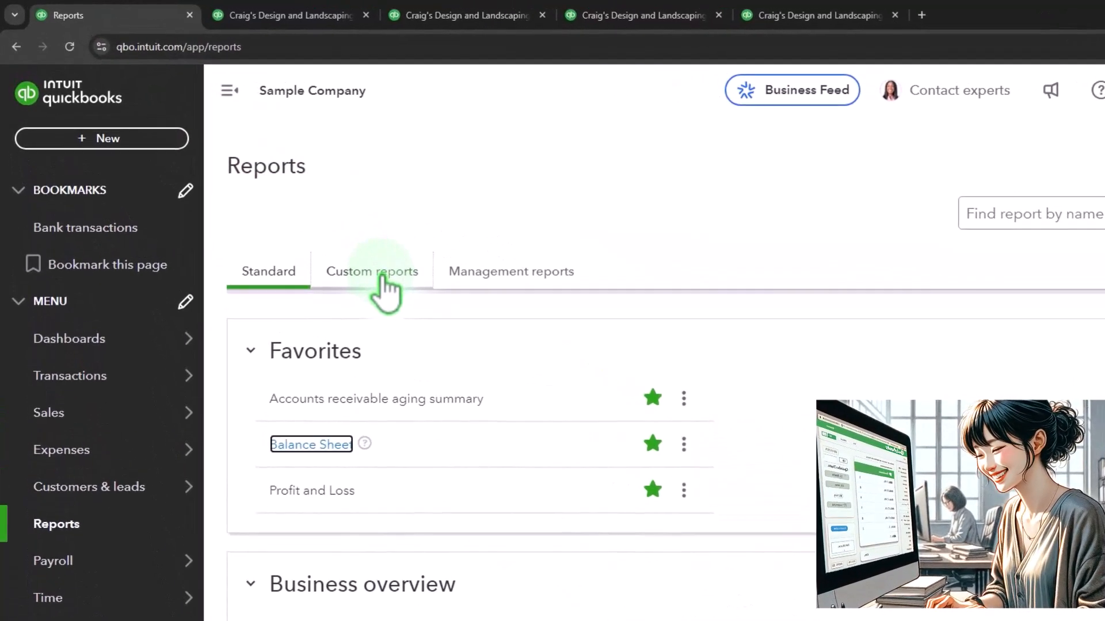
click(382, 276)
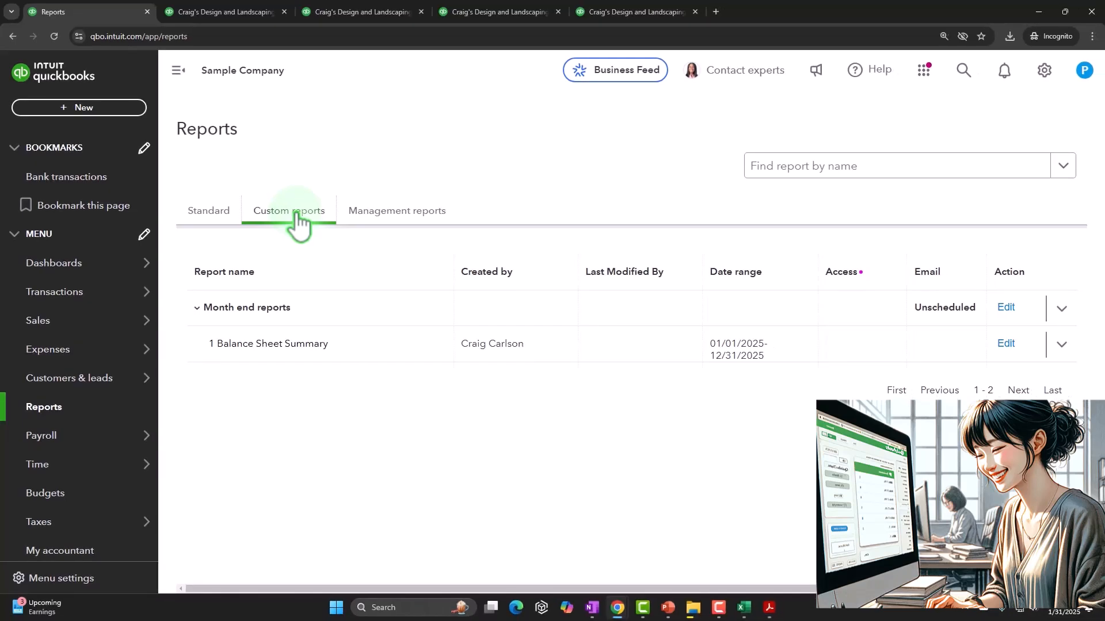
click(58, 39)
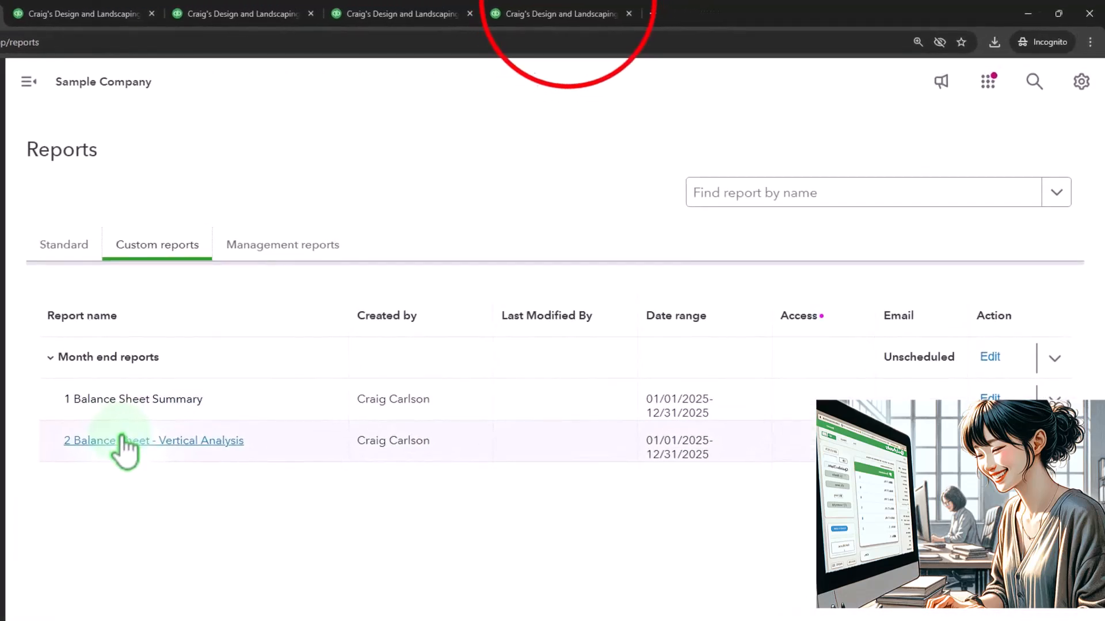
Step: Return to the Vertical Analysis report and save its Excel export in the Pictures folder as 2, opening it in Excel
click(570, 13)
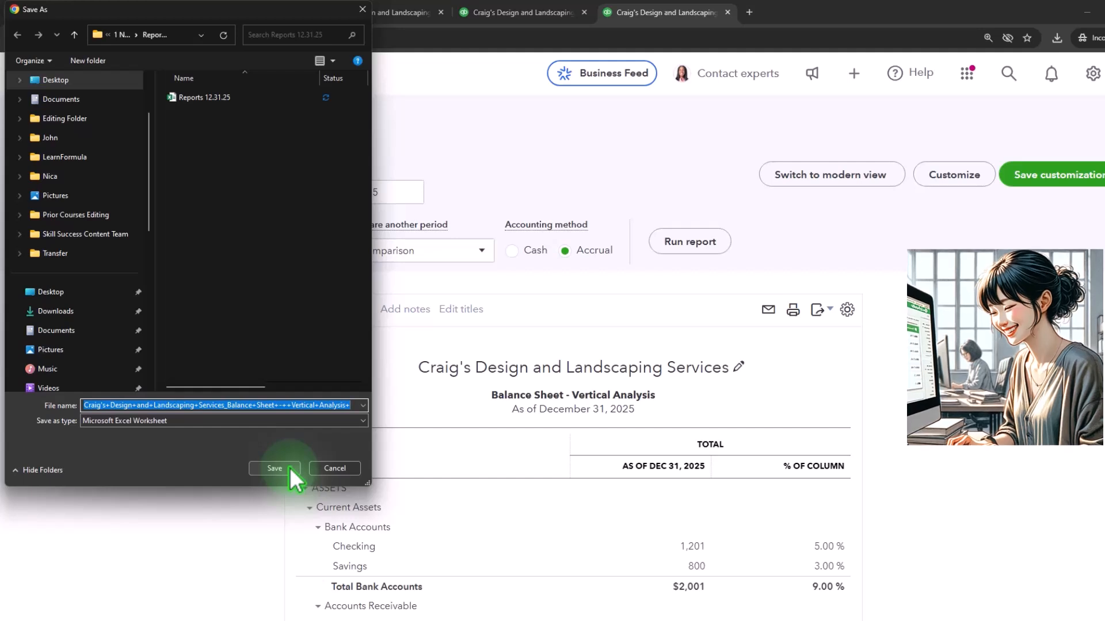
click(60, 196)
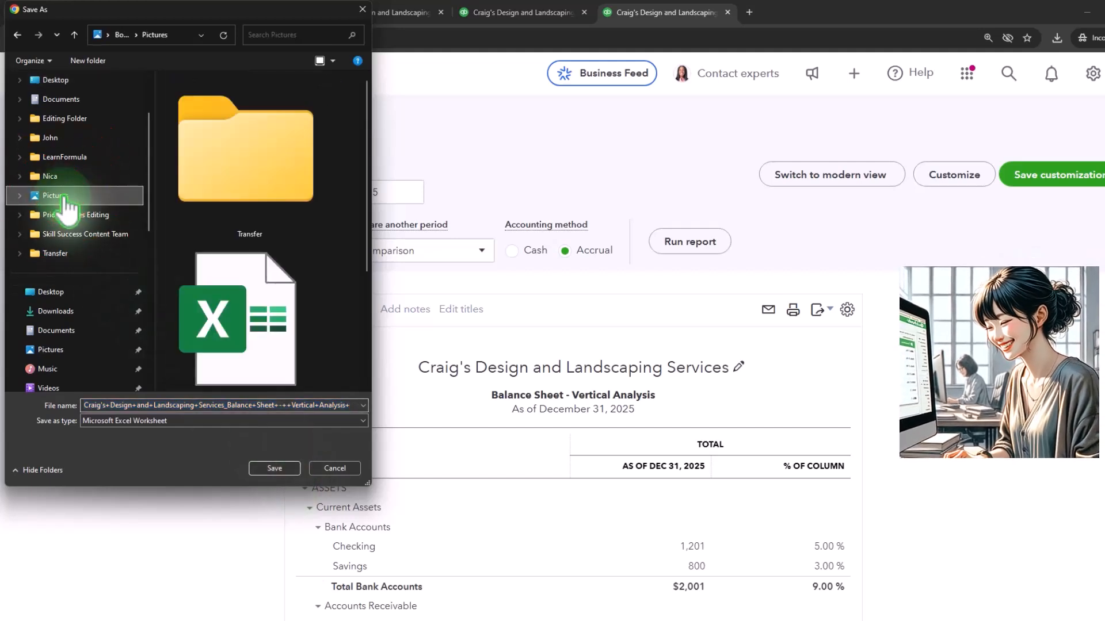
click(274, 468)
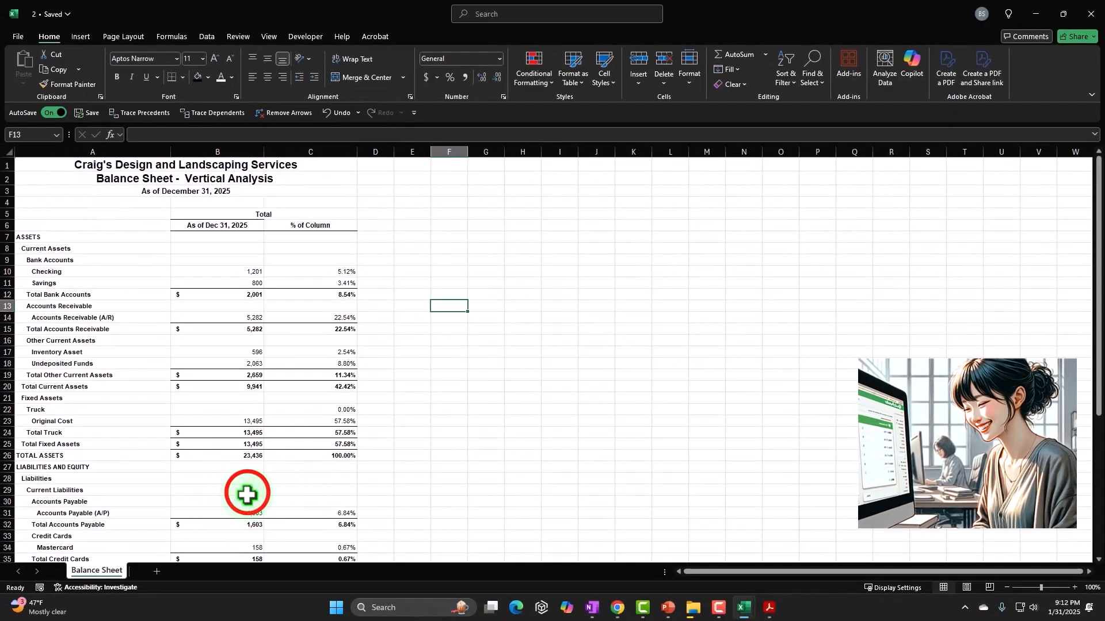
click(247, 491)
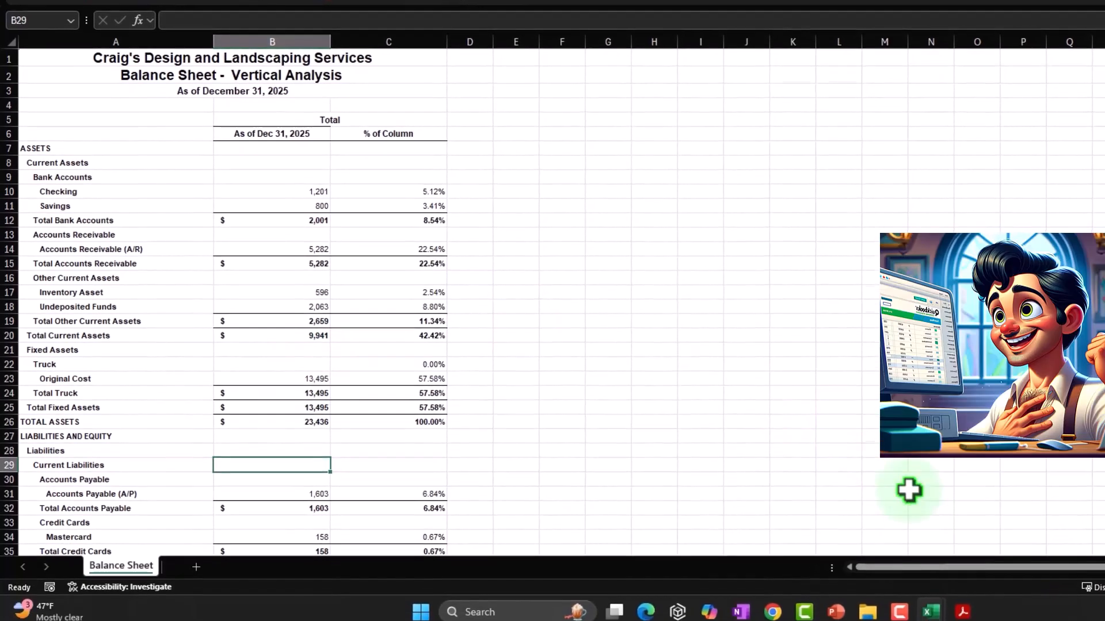
Step: Switch to the Reports 12.31.25 workbook to view the formatted Balance Sheet Summary, and return to workbook 2
mouse_move(928, 608)
click(1011, 536)
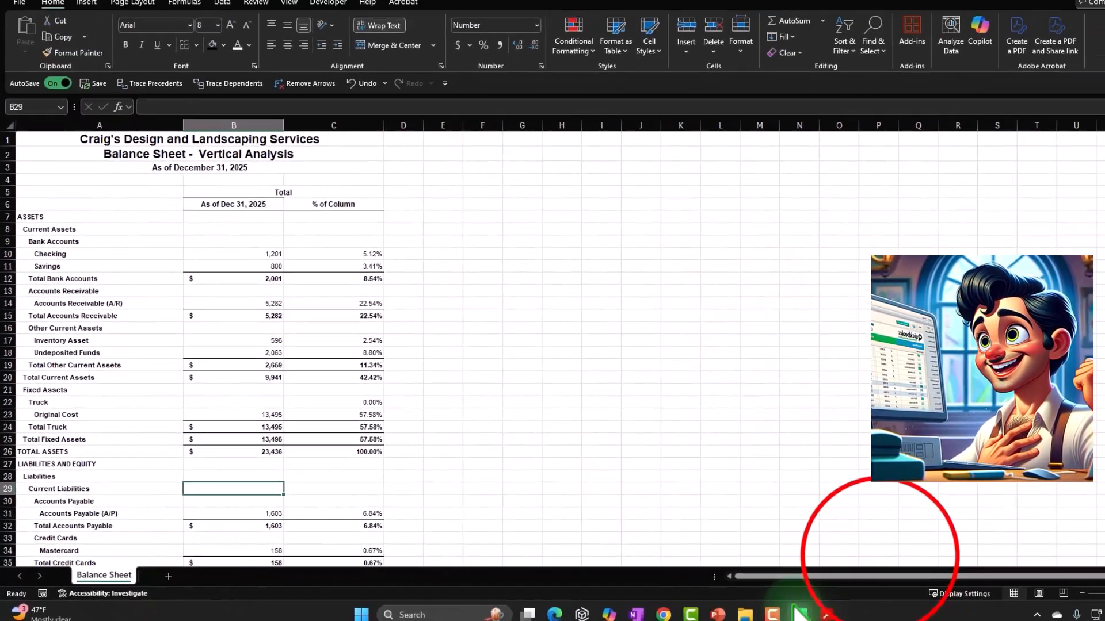
mouse_move(749, 607)
click(818, 553)
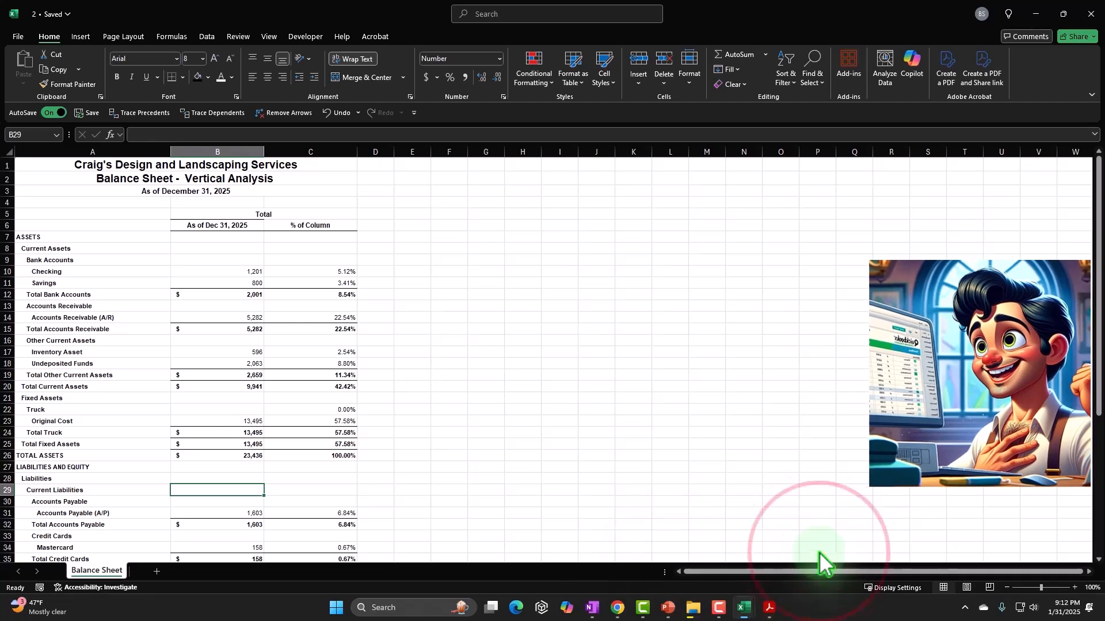
click(708, 555)
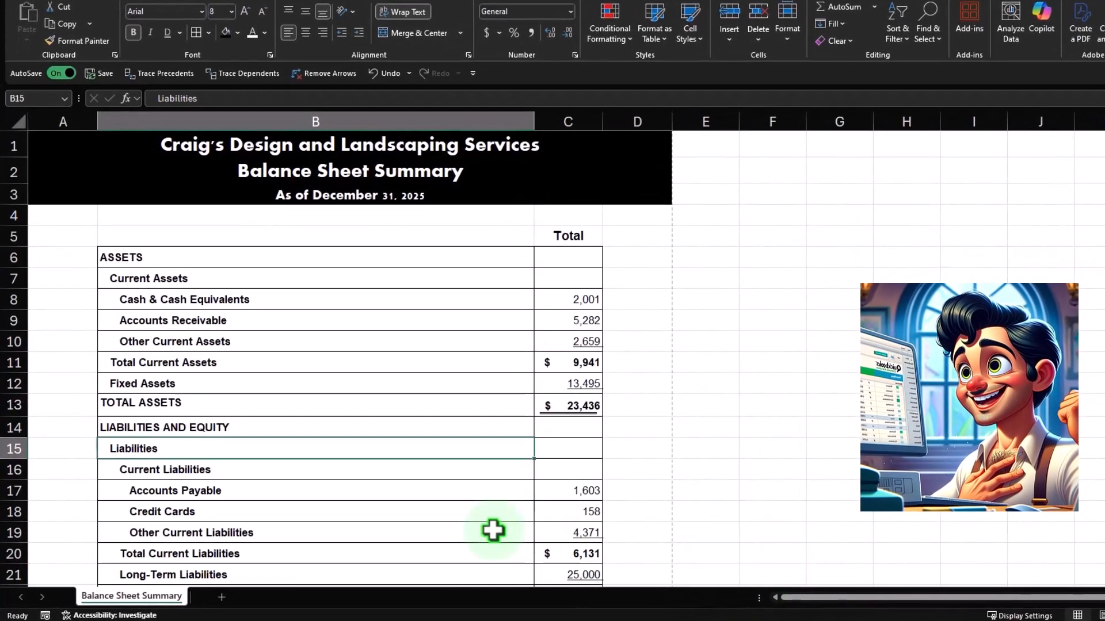
mouse_move(767, 612)
click(792, 554)
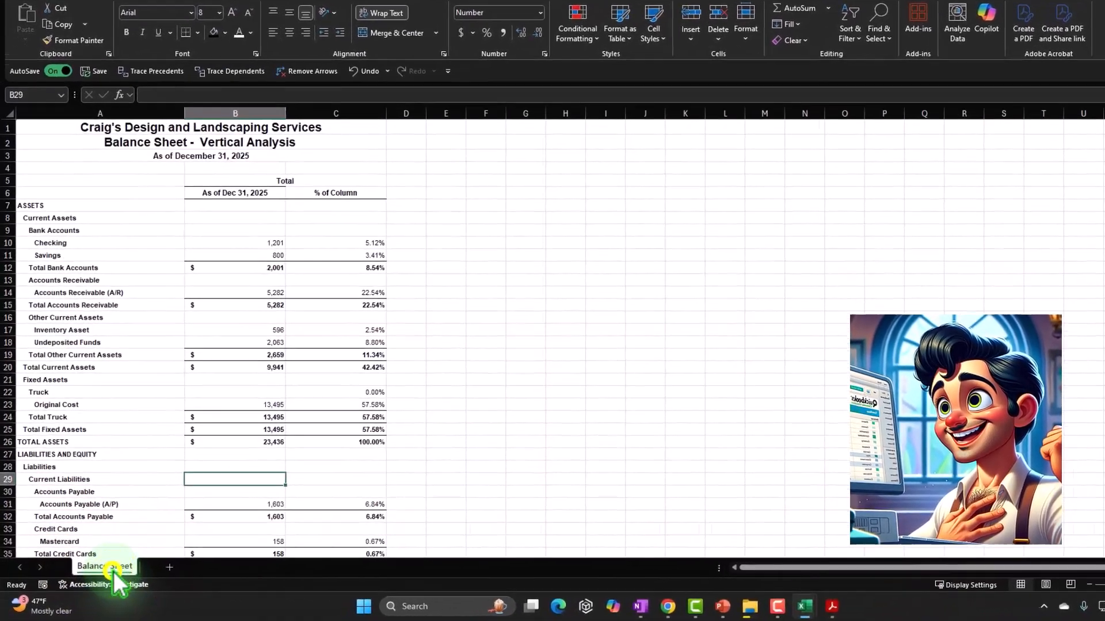
Step: Open the Move or Copy dialog for the Balance Sheet worksheet in workbook 2
right_click(109, 572)
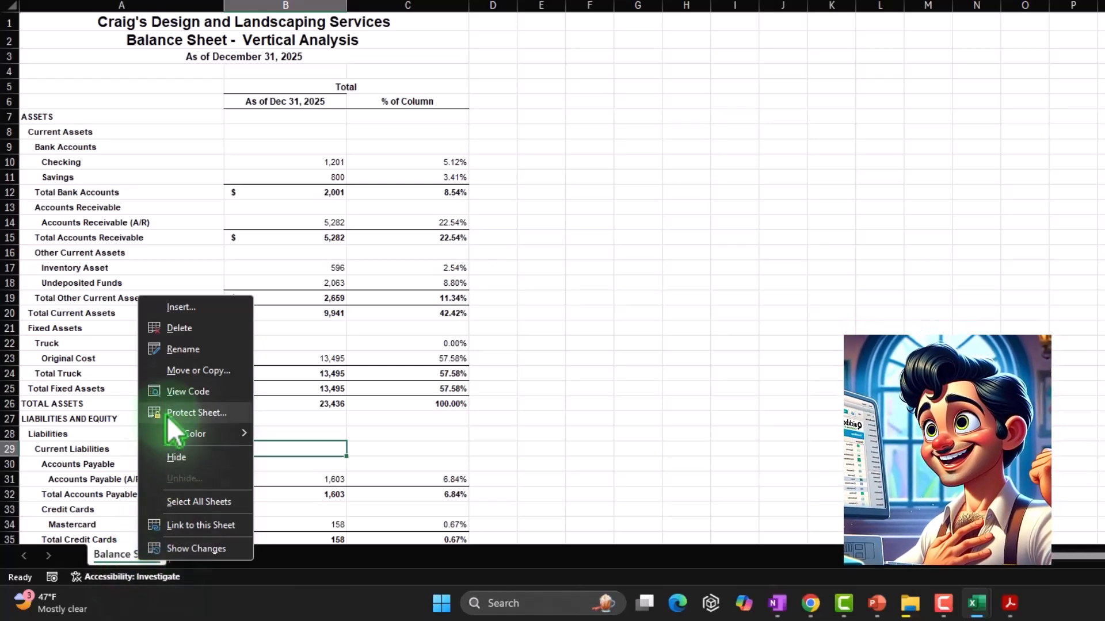
click(202, 371)
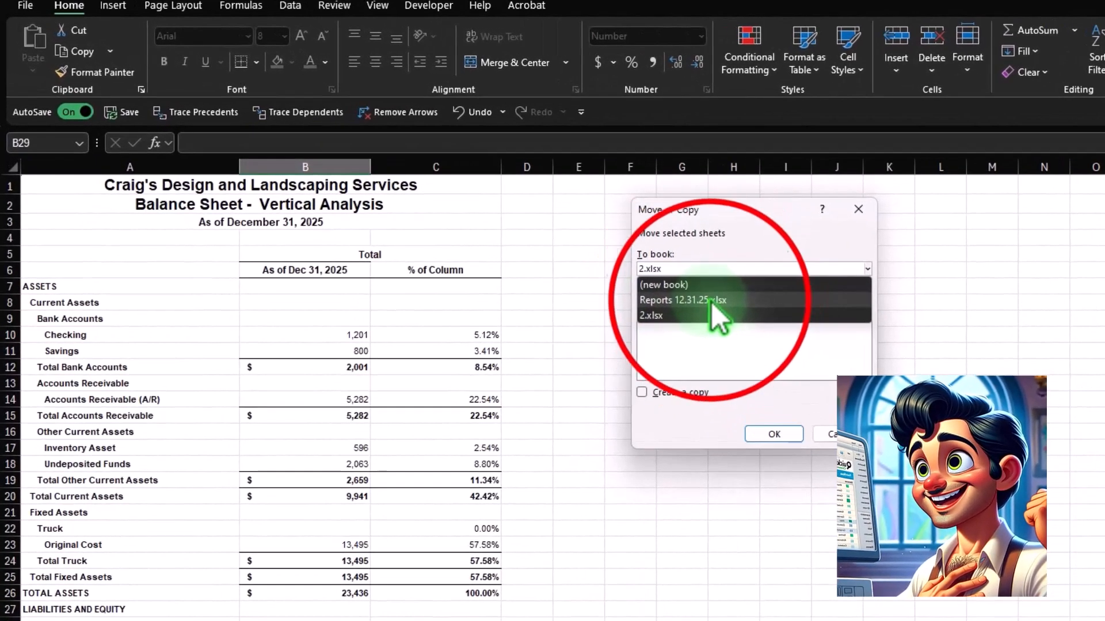
Step: Copy the vertical analysis sheet into Reports 12.31.25.xlsx, placing the copy before Balance Sheet Summary
click(711, 301)
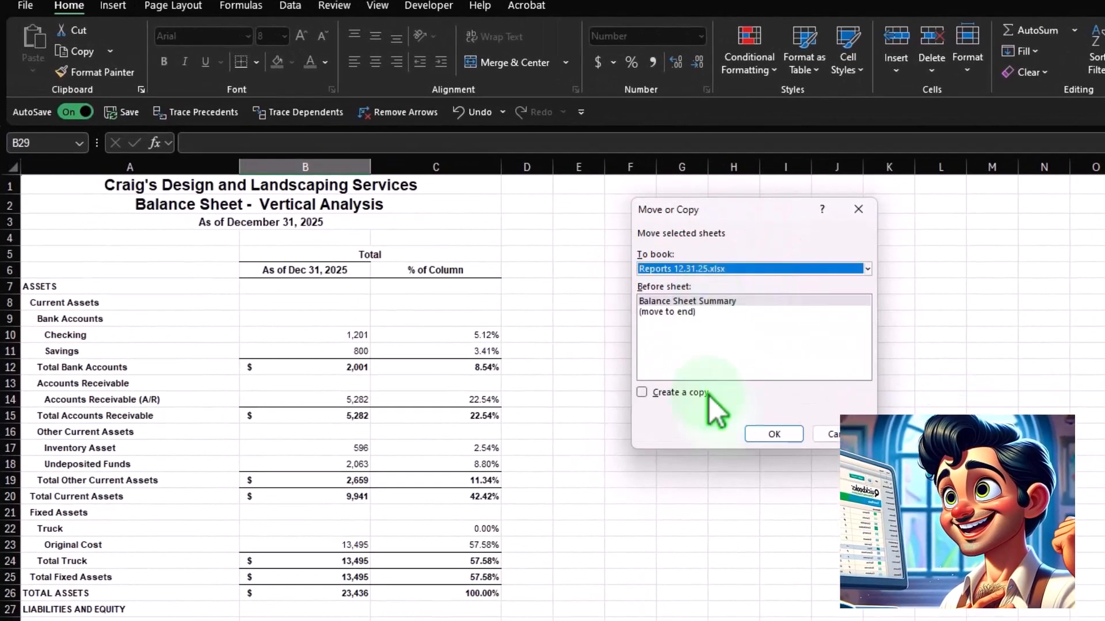
click(664, 397)
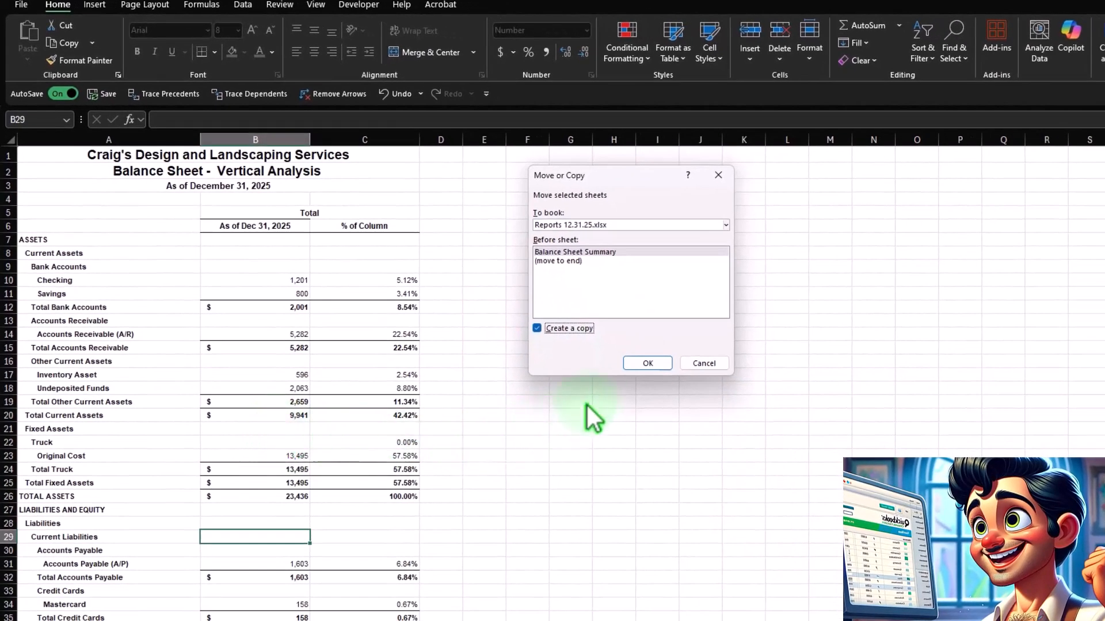
click(633, 362)
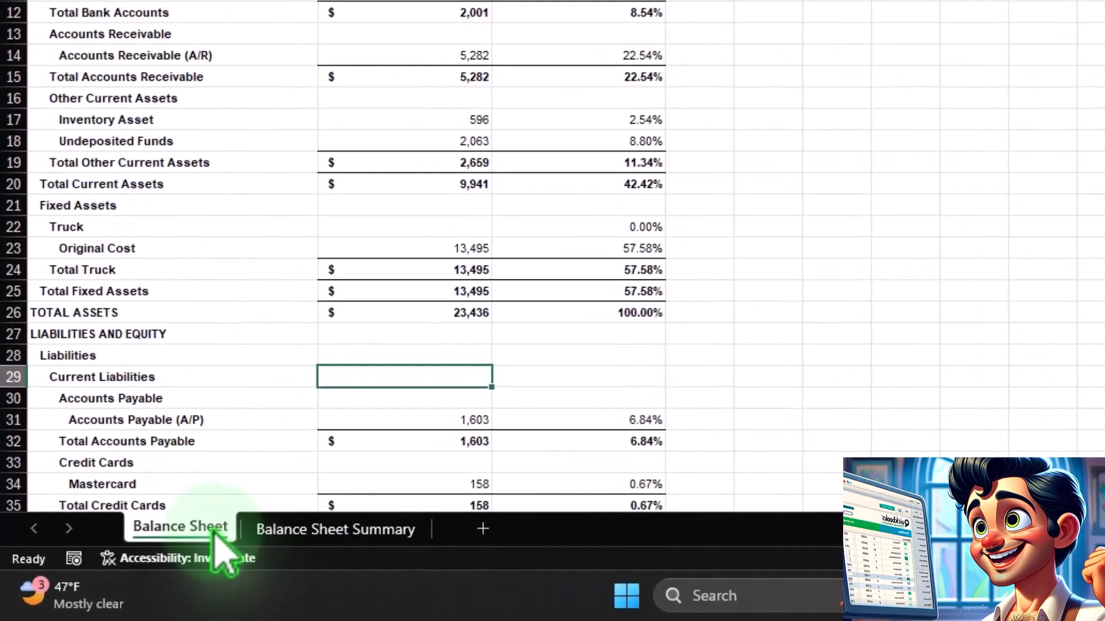
Step: Move the copied sheet after Balance Sheet Summary and rename it Balance Sheet Vert
drag(214, 532, 448, 538)
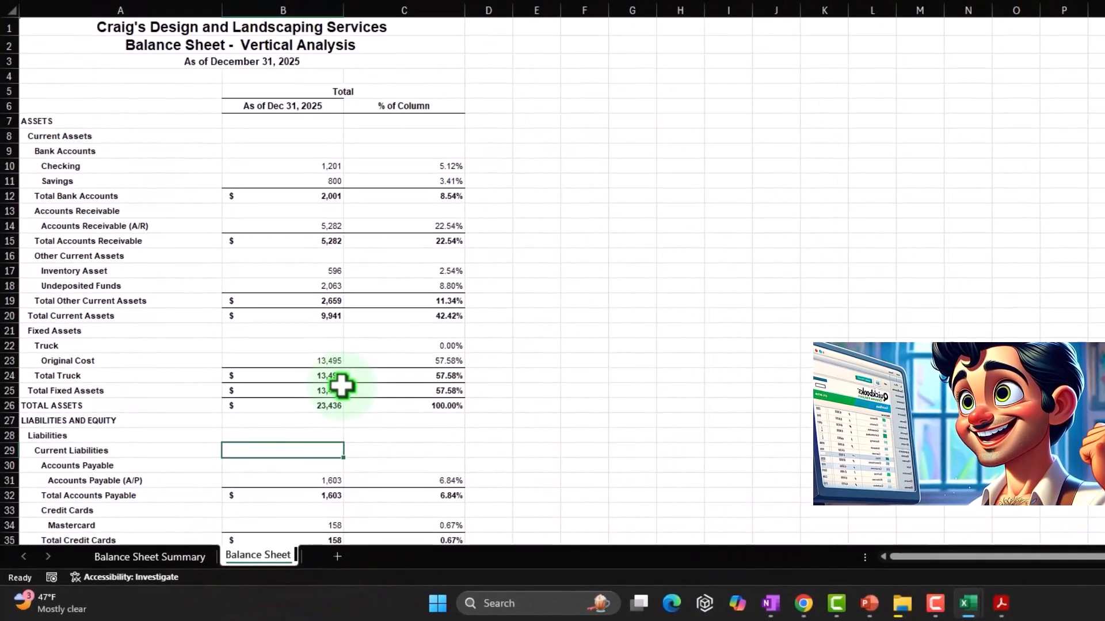
text(Vert)
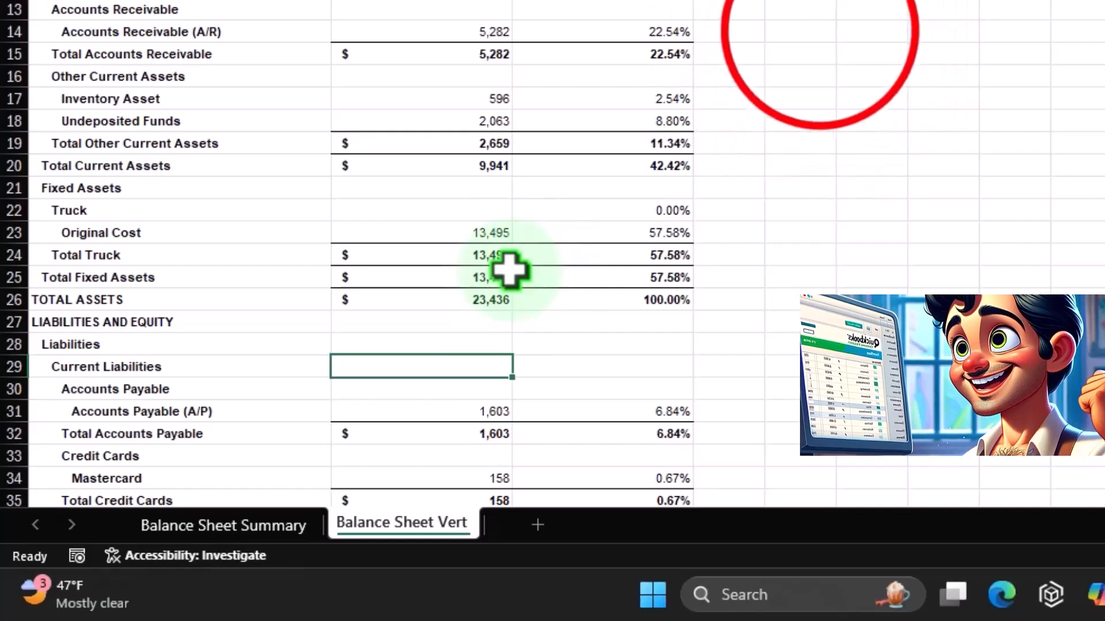
click(818, 35)
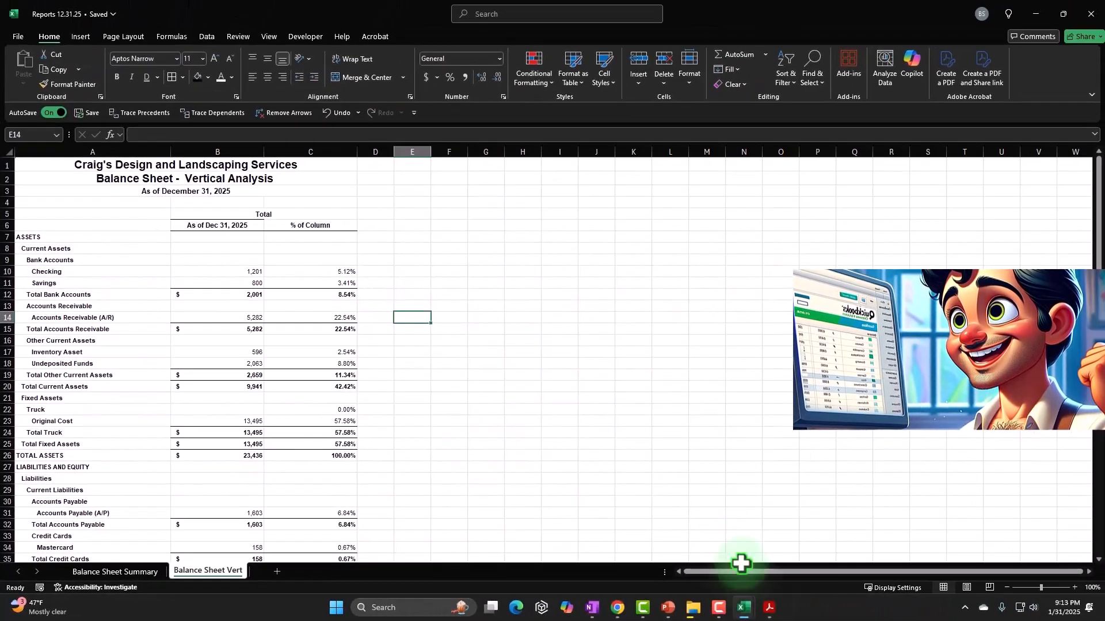
Step: Look at the source workbook 2 and at the copied balance sheet in Reports 12.31.25
mouse_move(807, 606)
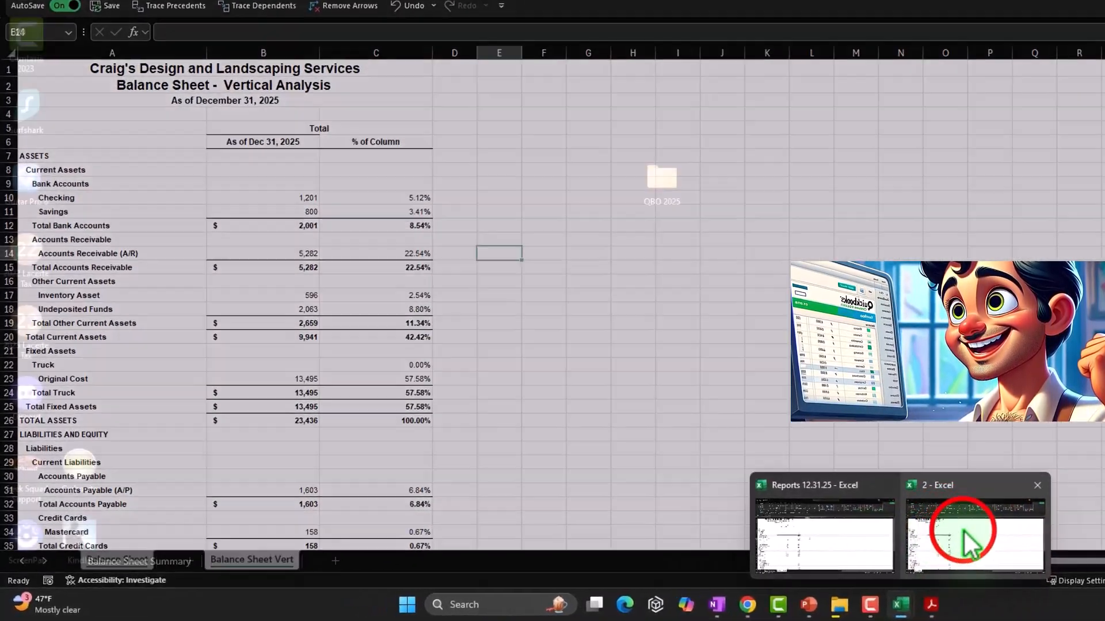
click(968, 541)
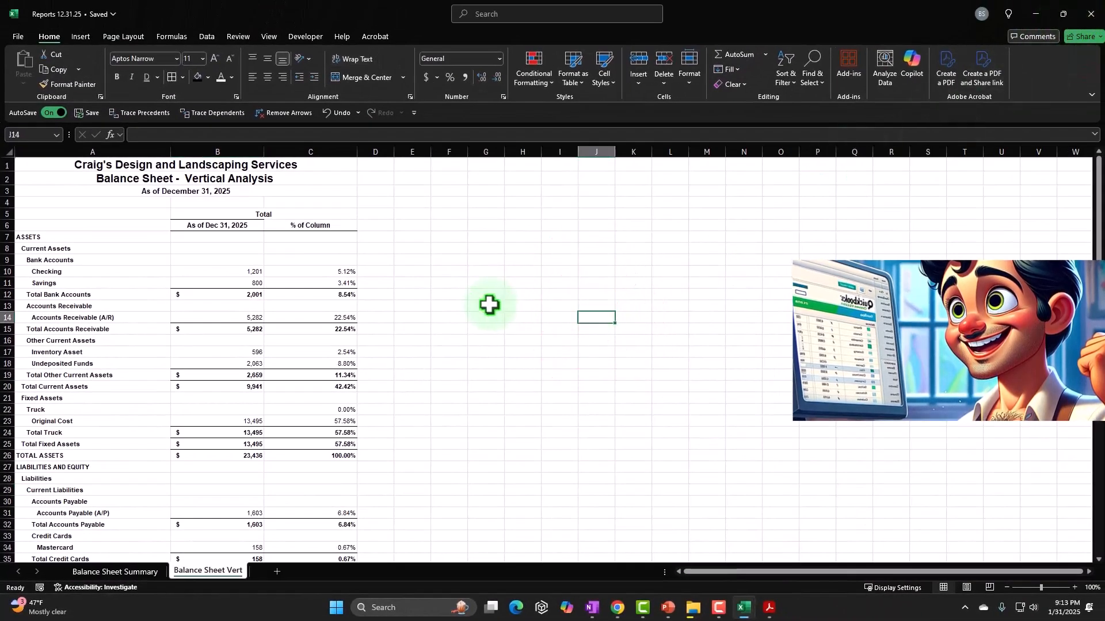
ctrl+scroll(489, 305, up, 4)
ctrl+scroll(306, 329, down, 1)
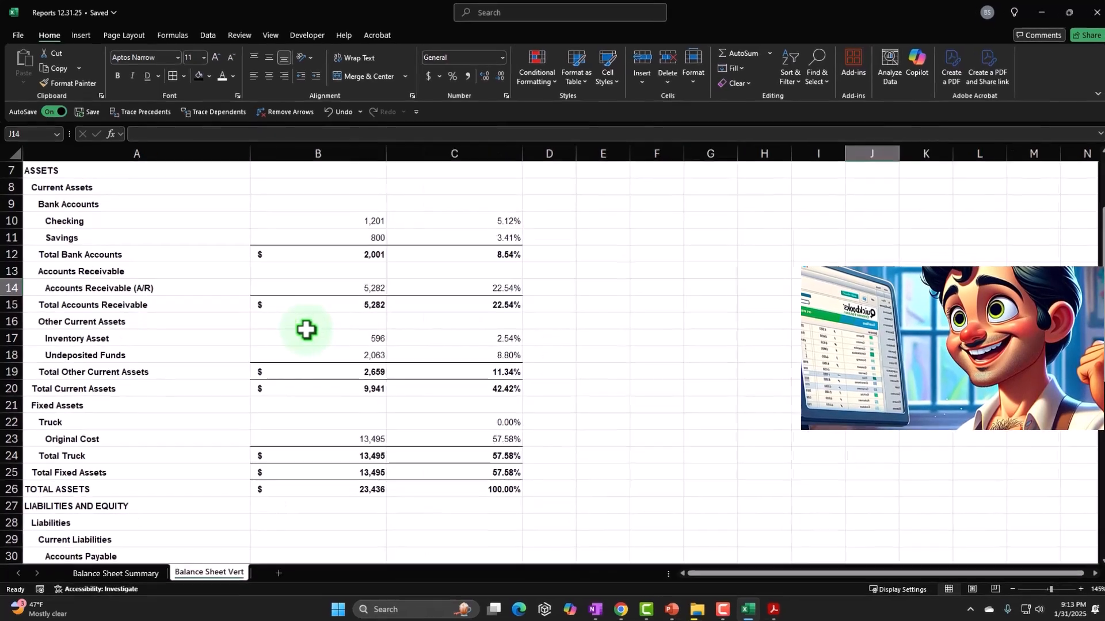
scroll(296, 335, up, 2)
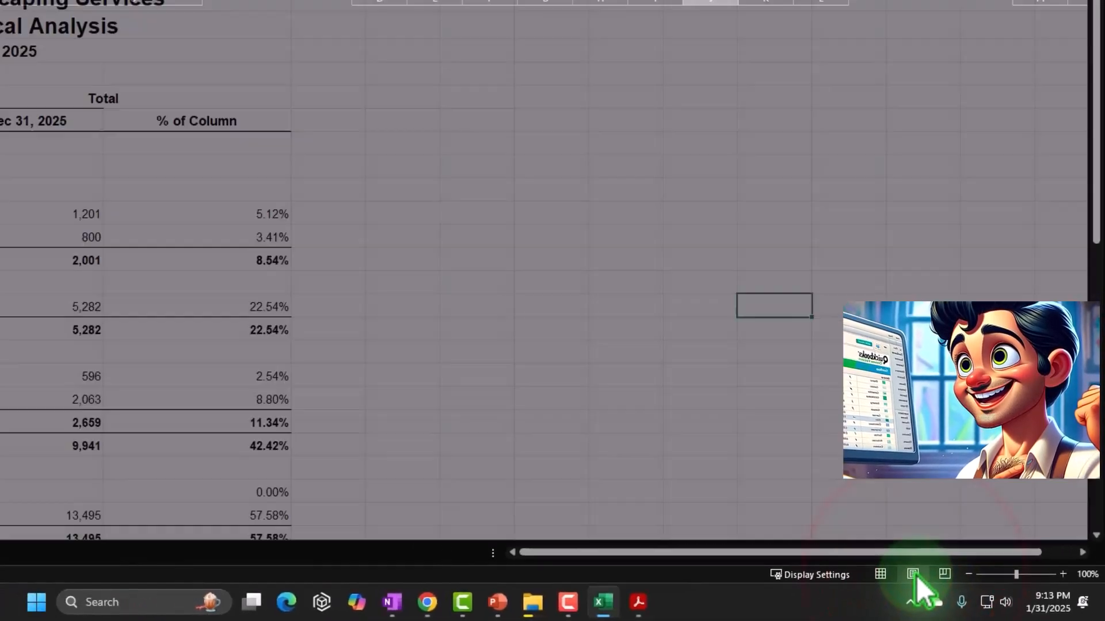
Step: Switch the Balance Sheet Vert sheet to Page Layout view and back to Normal view to show its page breaks
click(888, 568)
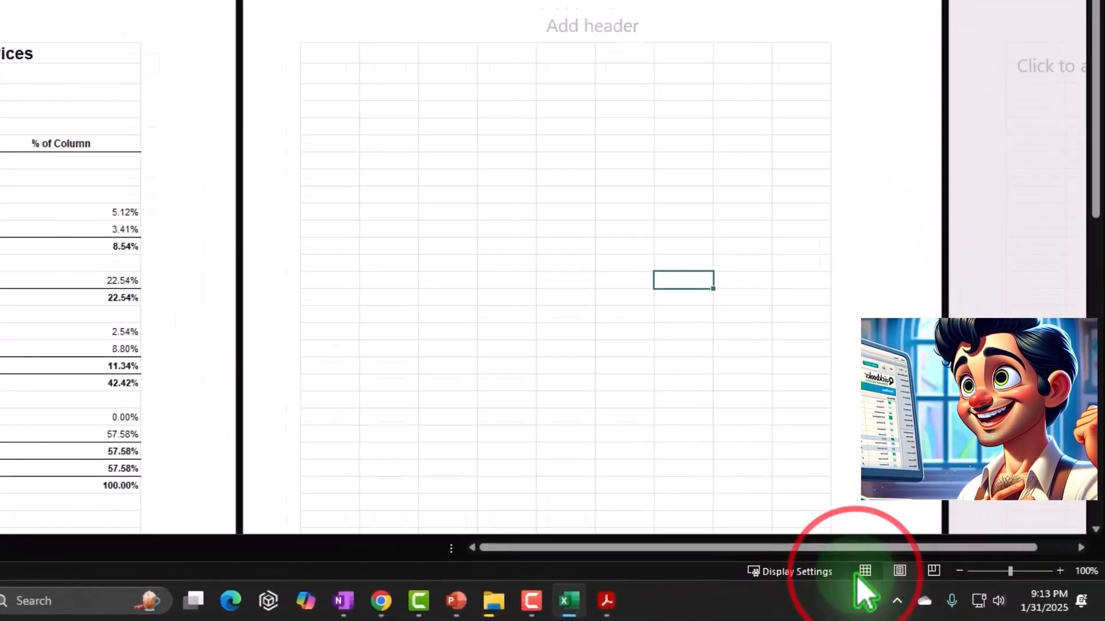
click(863, 572)
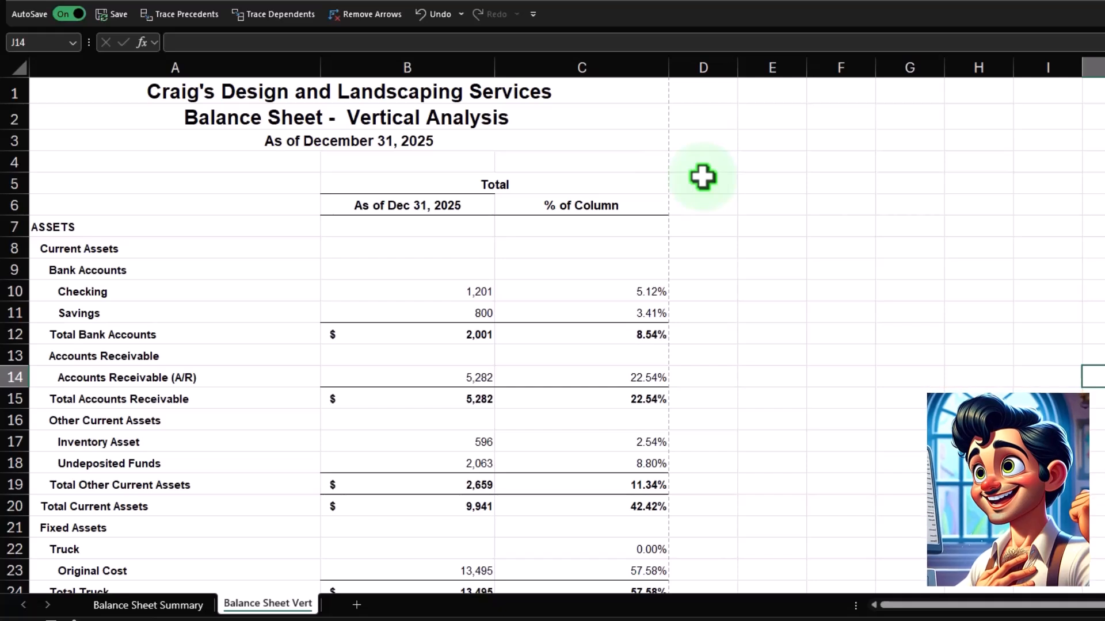
Step: Delete row 5 containing the Total heading above the column headers
click(493, 190)
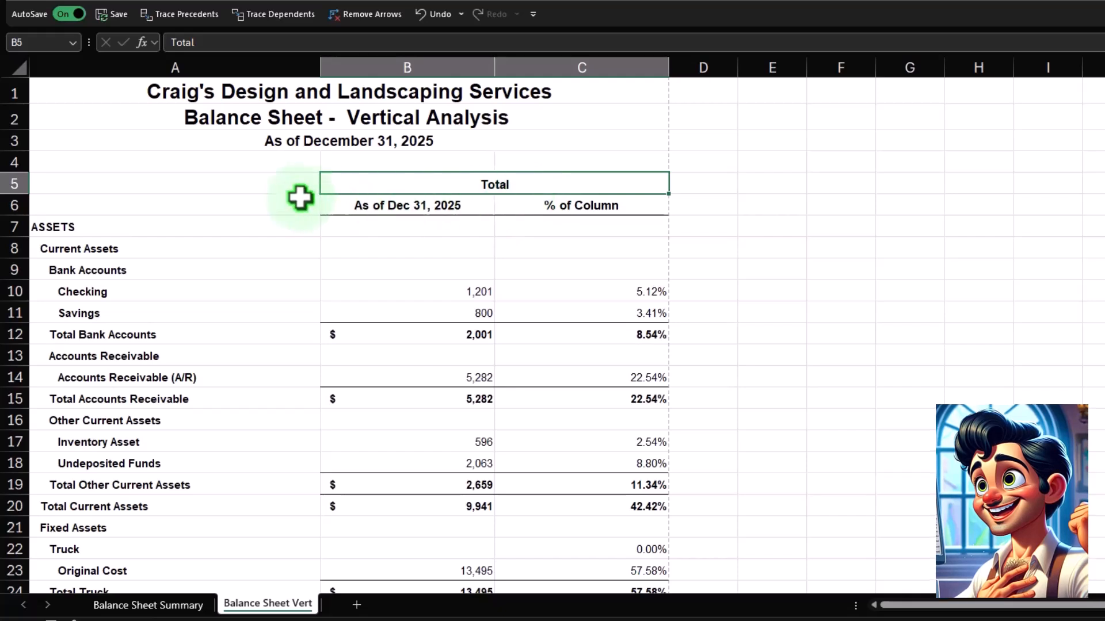
click(11, 185)
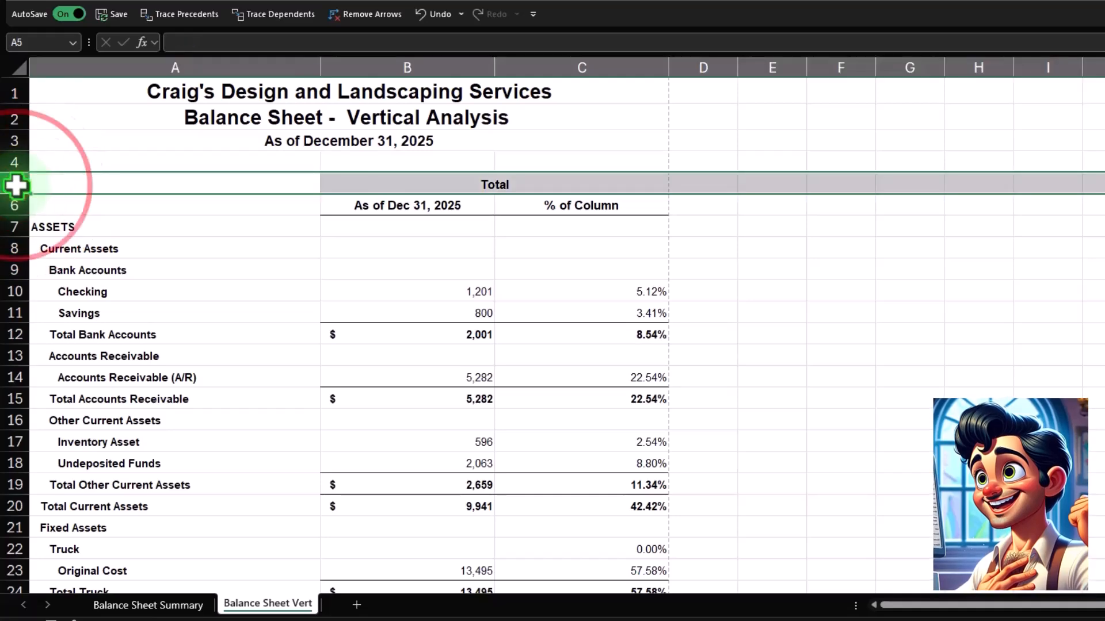
right_click(157, 186)
click(199, 352)
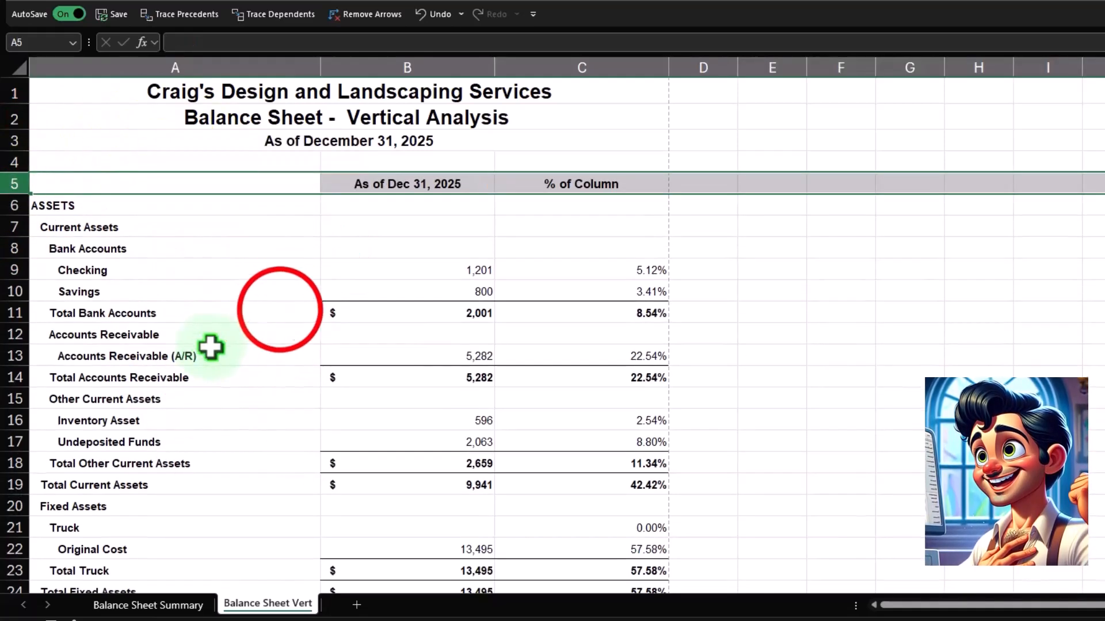
click(279, 310)
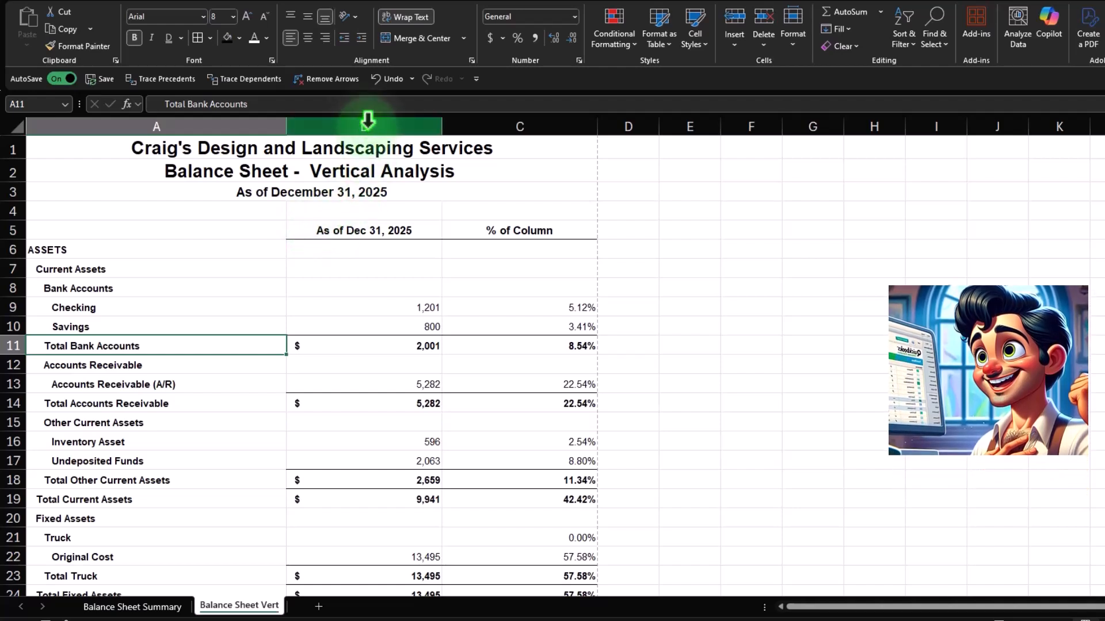
Step: Narrow columns B and C, and widen column A until the table reaches the page break line
mouse_move(368, 122)
mouse_down()
mouse_move(461, 124)
mouse_move(414, 134)
mouse_move(387, 121)
mouse_move(397, 132)
mouse_move(362, 132)
mouse_up()
drag(256, 242, 260, 232)
click(214, 264)
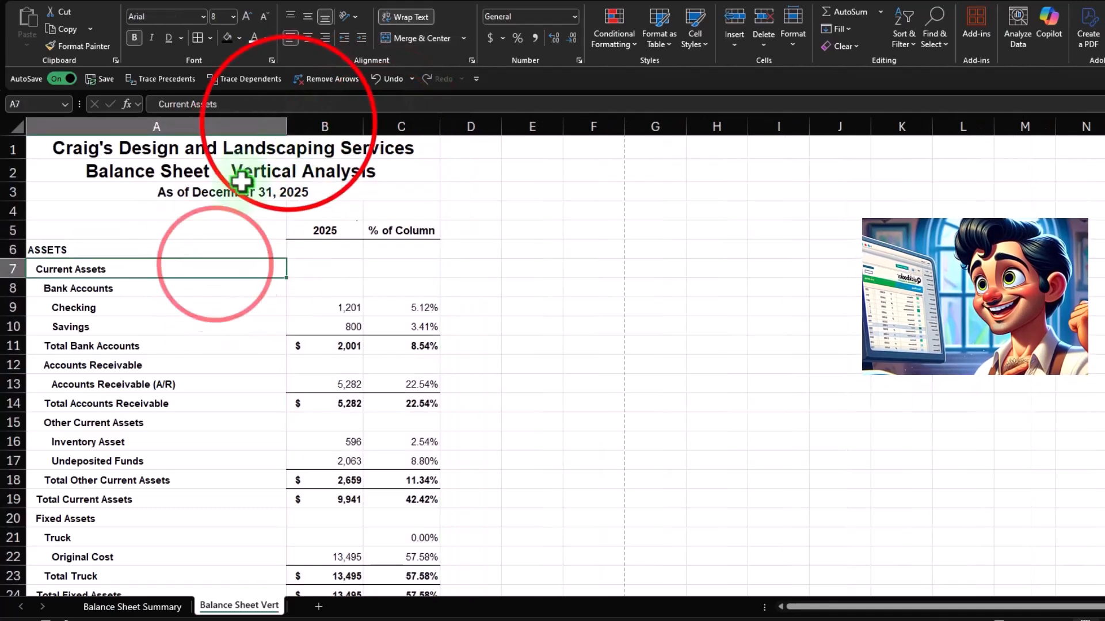
drag(287, 124, 393, 118)
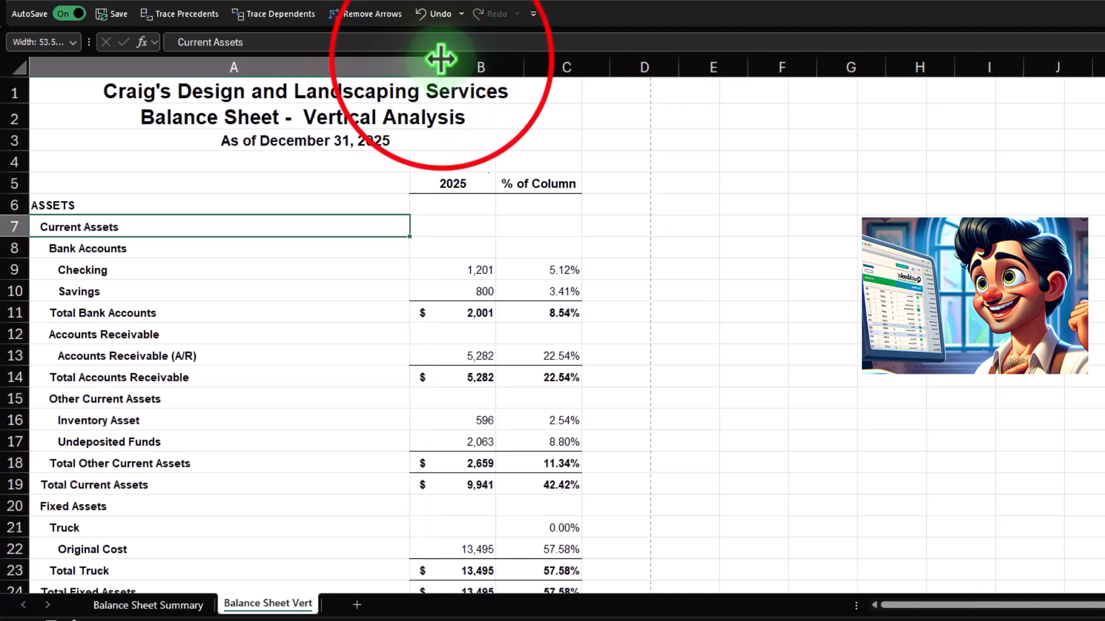
drag(441, 58, 486, 68)
click(555, 312)
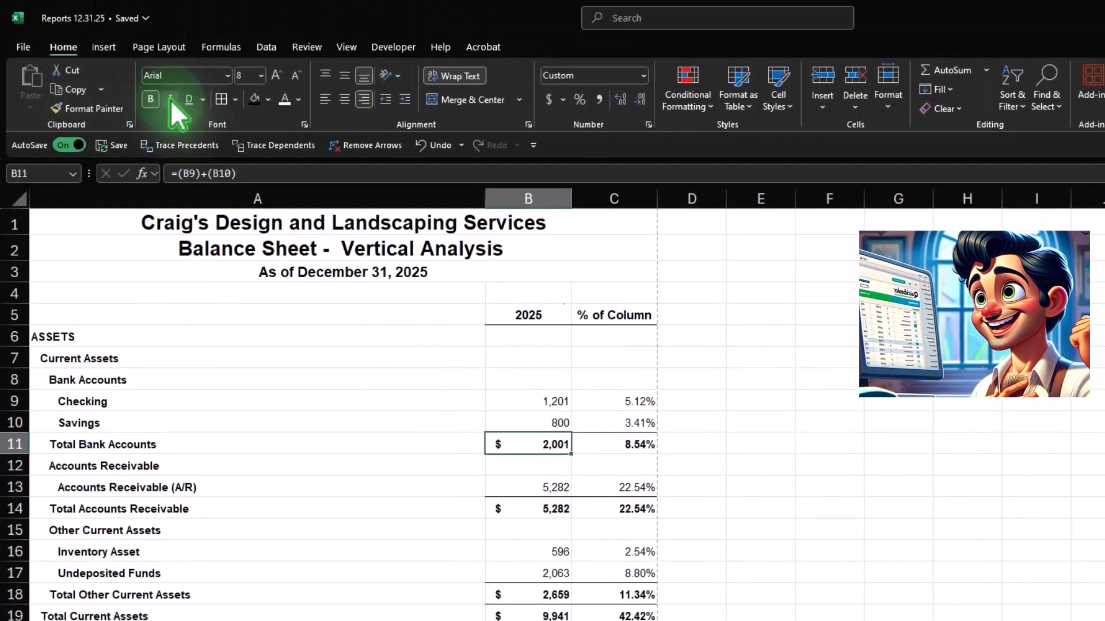
Step: Apply a single underline to the amounts and percentages of Savings (B10:C10) and Accounts Receivable (B13:C13)
drag(518, 423, 621, 423)
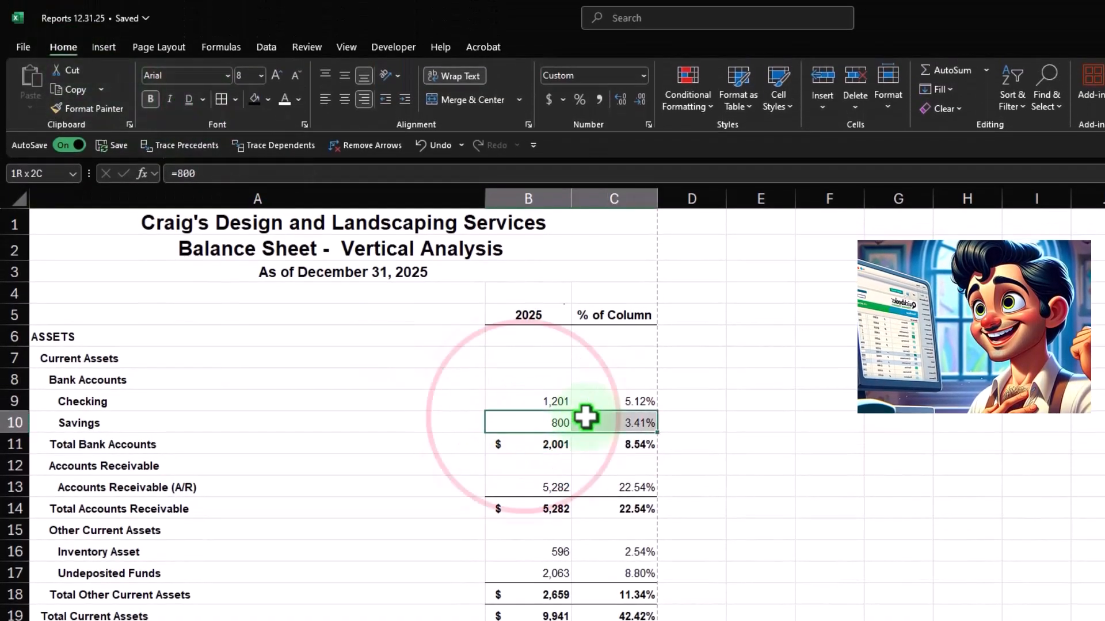
click(202, 99)
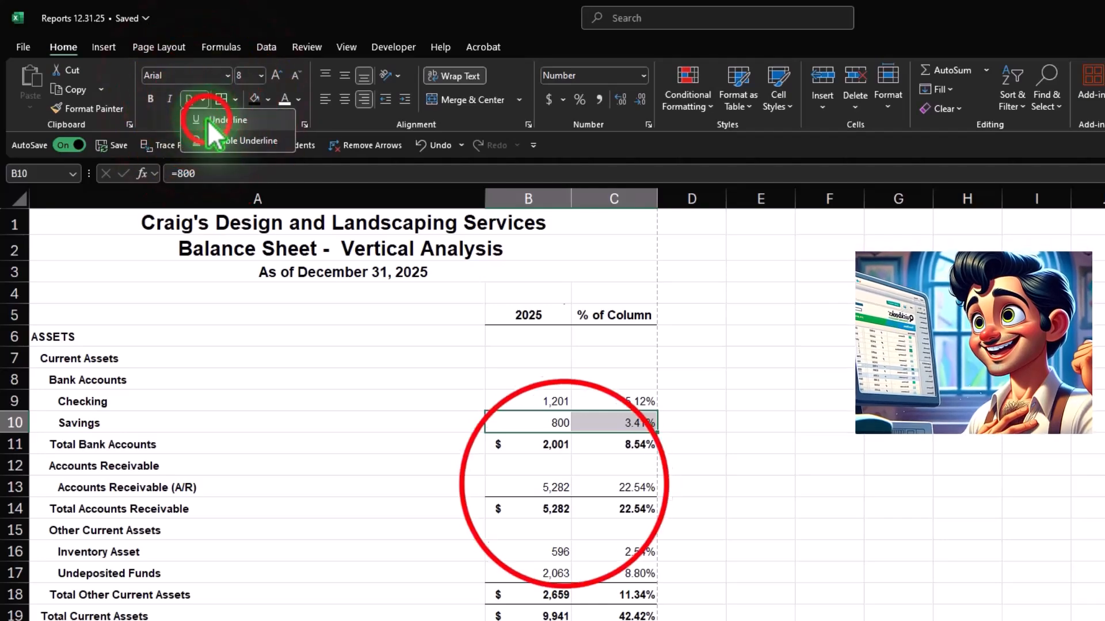
click(208, 119)
drag(515, 493, 596, 483)
click(184, 100)
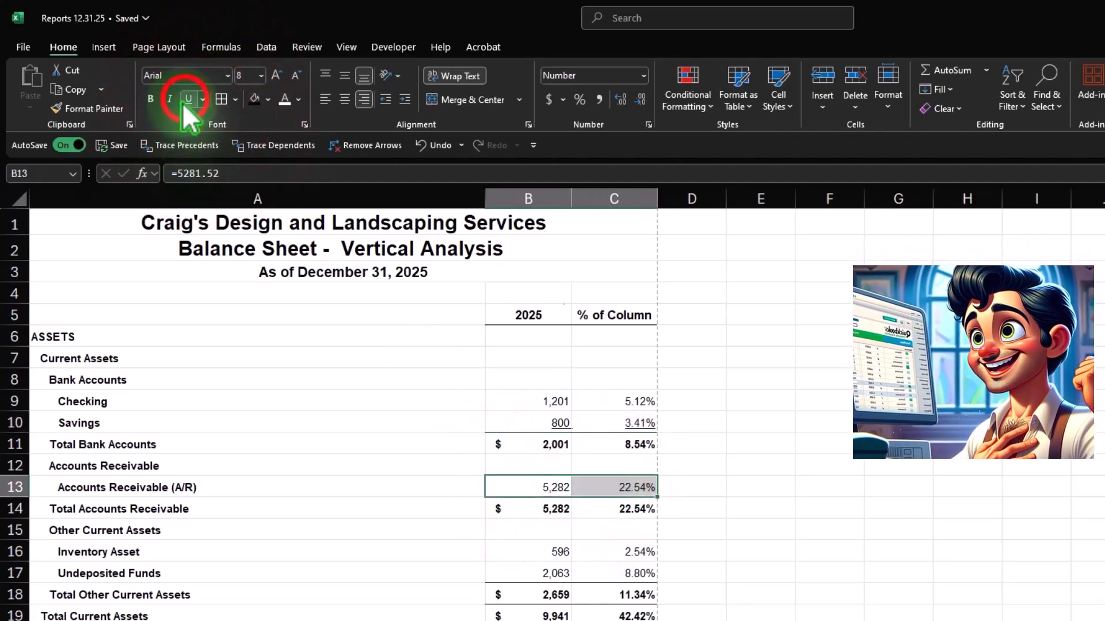
Step: Underline the figures of Undeposited Funds (B17:C17) and Total Other Current Assets (B18:C18)
scroll(478, 440, down, 1)
drag(518, 500, 598, 500)
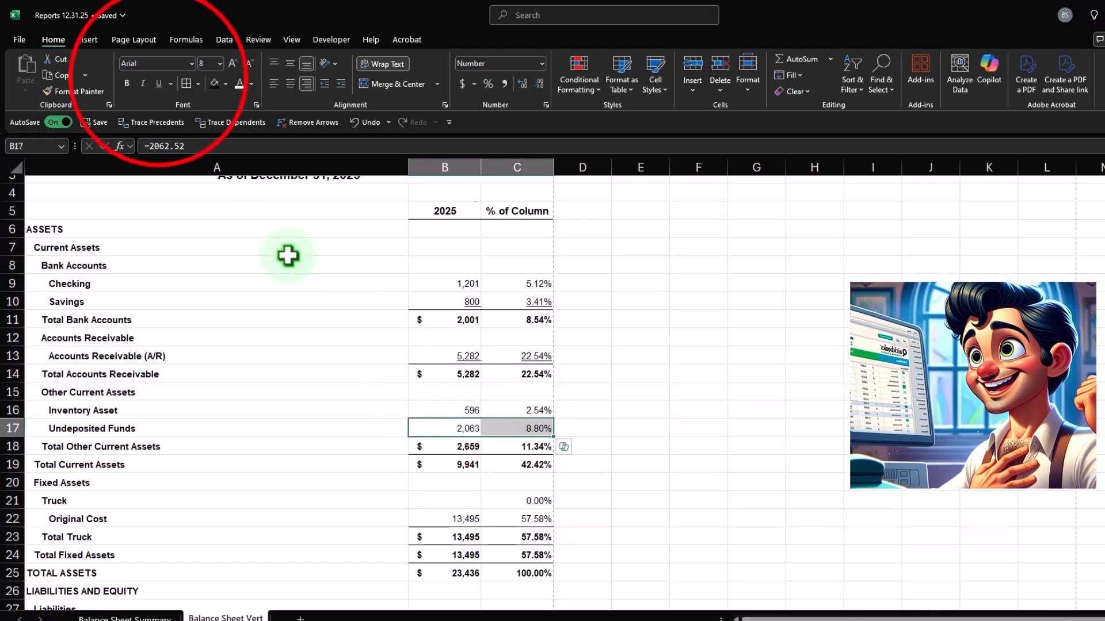
click(159, 83)
drag(444, 445, 488, 446)
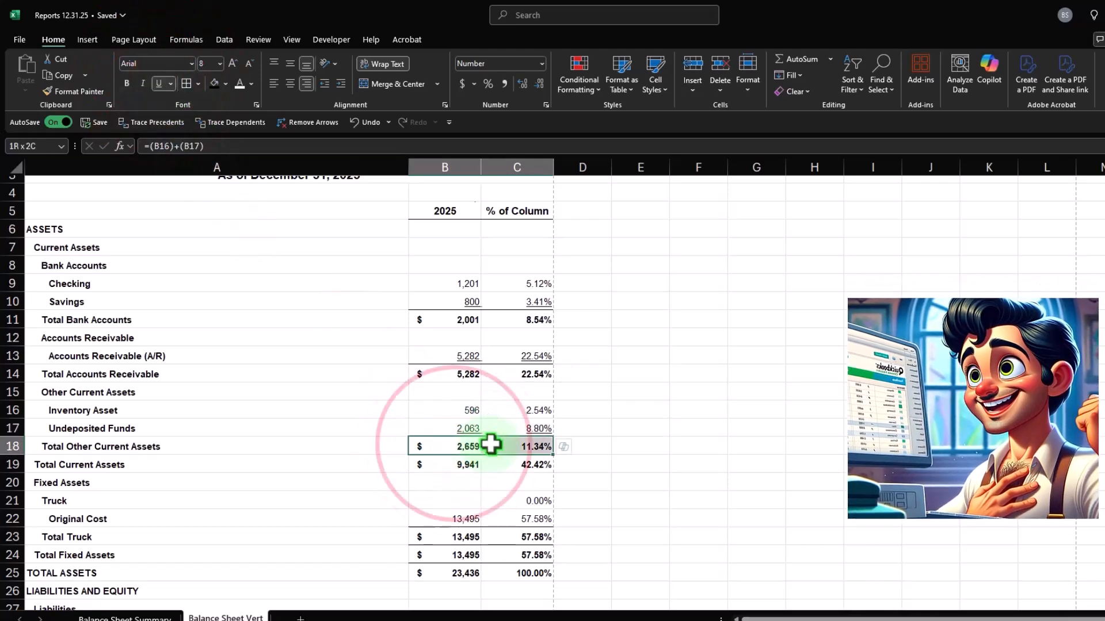
click(161, 85)
Step: Underline the fixed asset figures for Original Cost, Total Truck and Total Fixed Assets (B22:C24)
scroll(360, 304, down, 2)
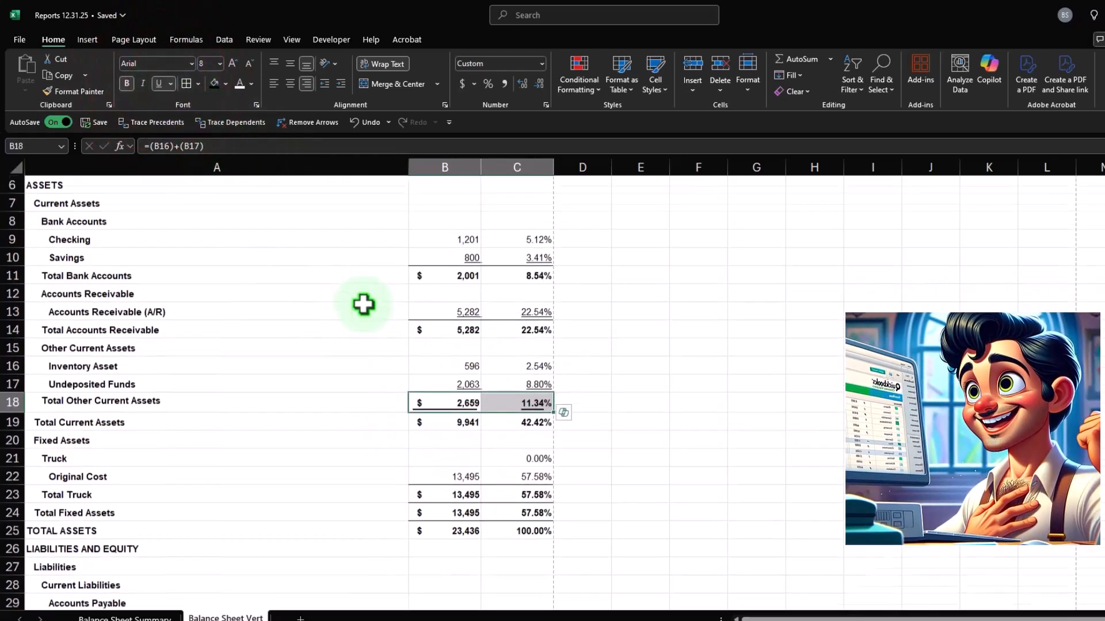
drag(446, 411, 501, 413)
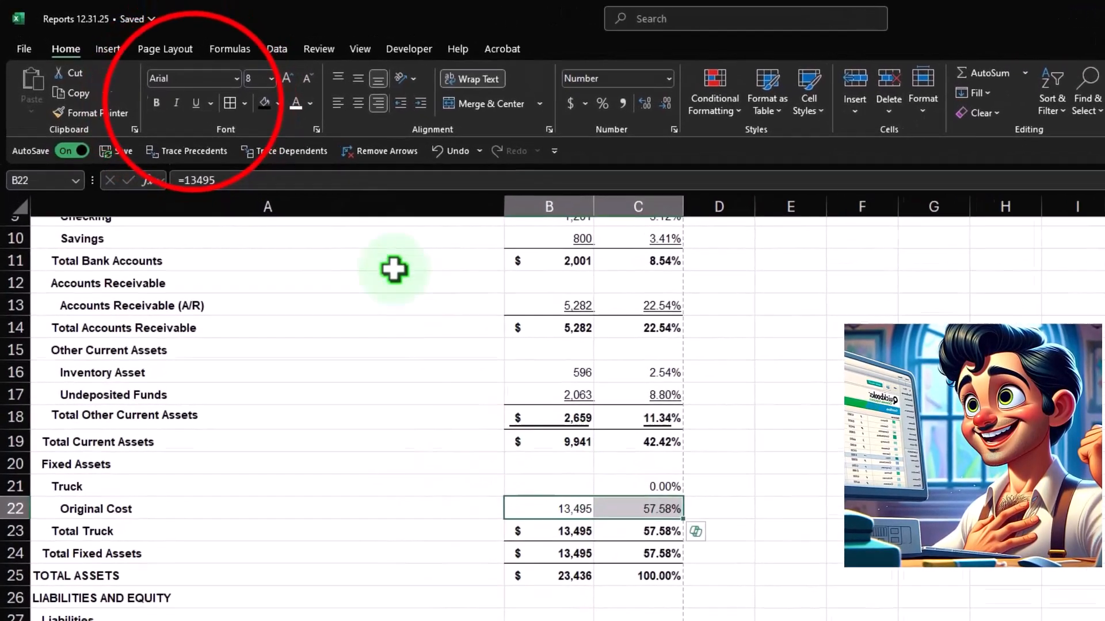
click(158, 84)
drag(581, 543, 661, 543)
click(199, 103)
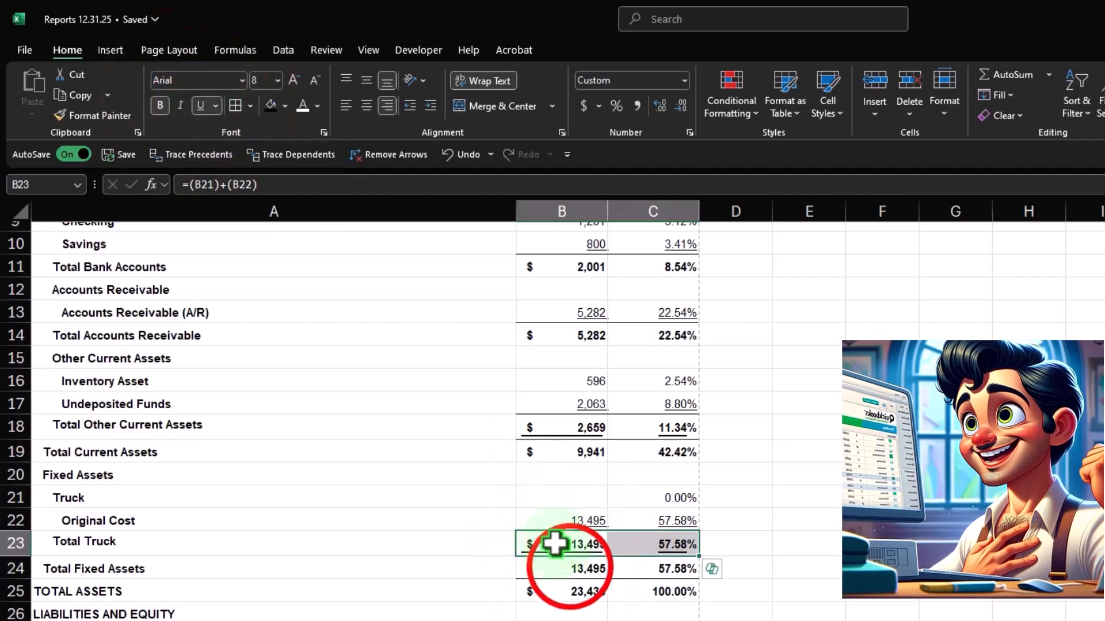
drag(575, 566, 662, 566)
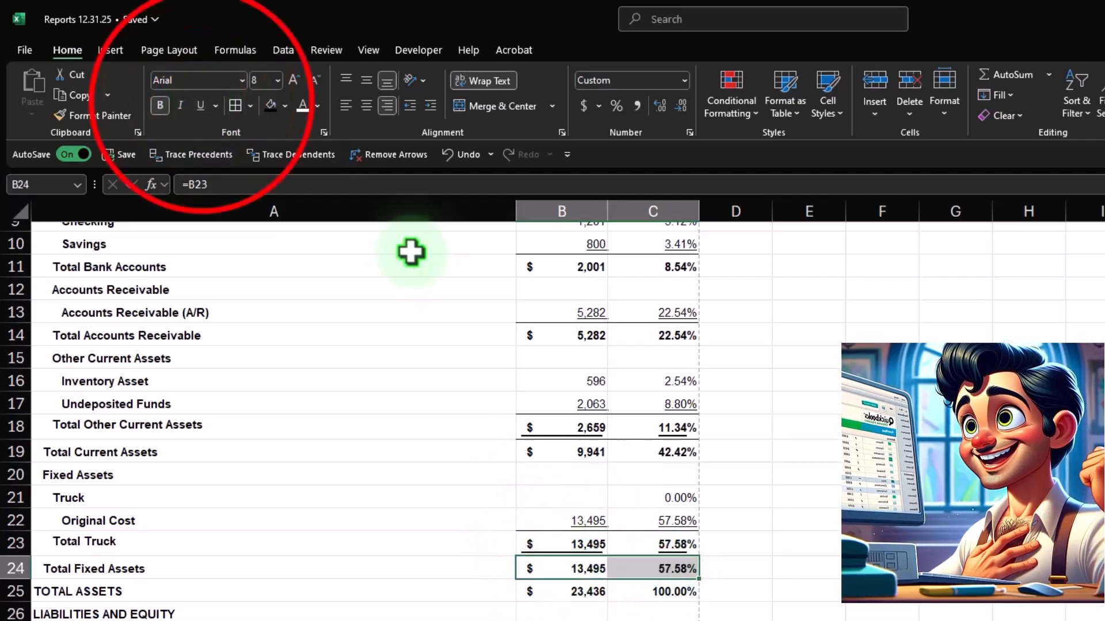
click(201, 105)
Step: Underline the amounts and percentages of Accounts Payable (B30:C30) and Mastercard (B33:C33)
scroll(336, 393, down, 2)
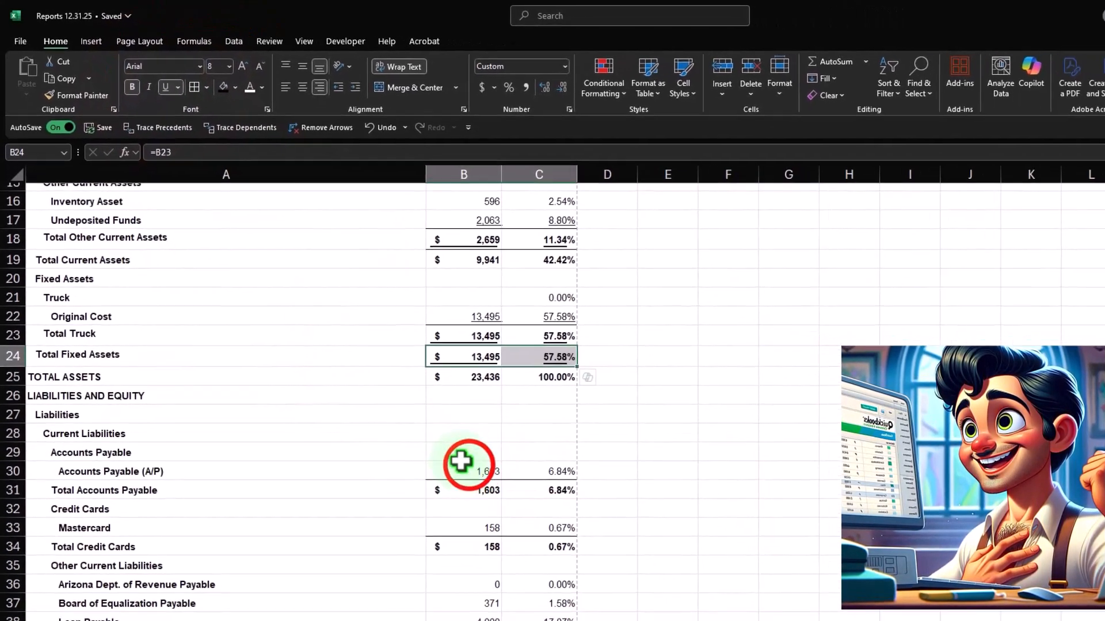
drag(469, 467, 537, 469)
click(166, 88)
scroll(368, 423, down, 1)
drag(458, 465, 506, 464)
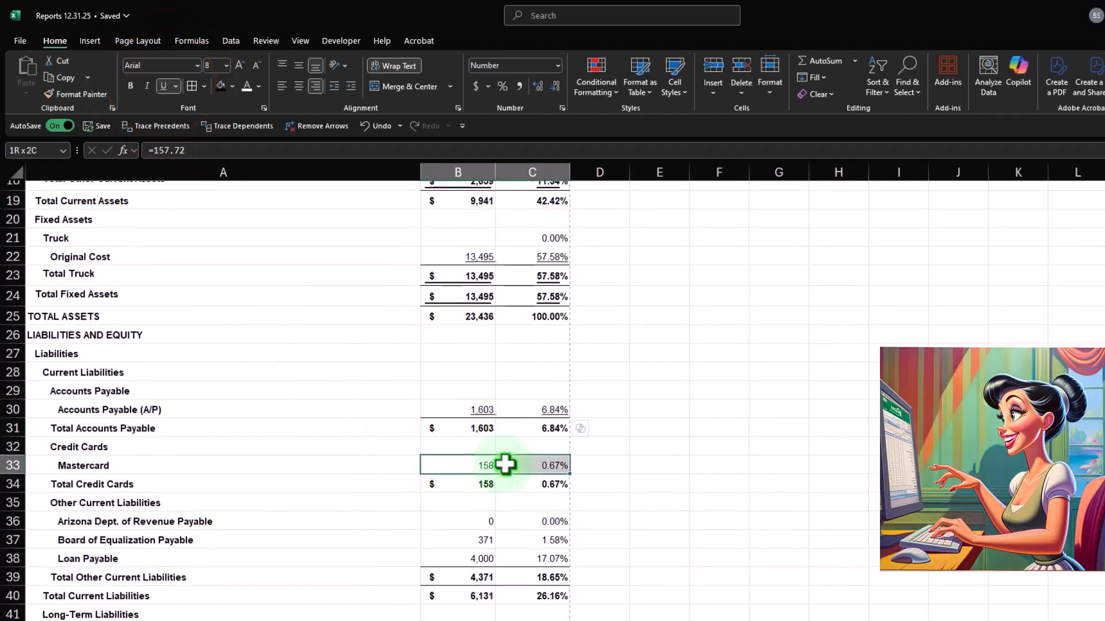
scroll(219, 316, down, 2)
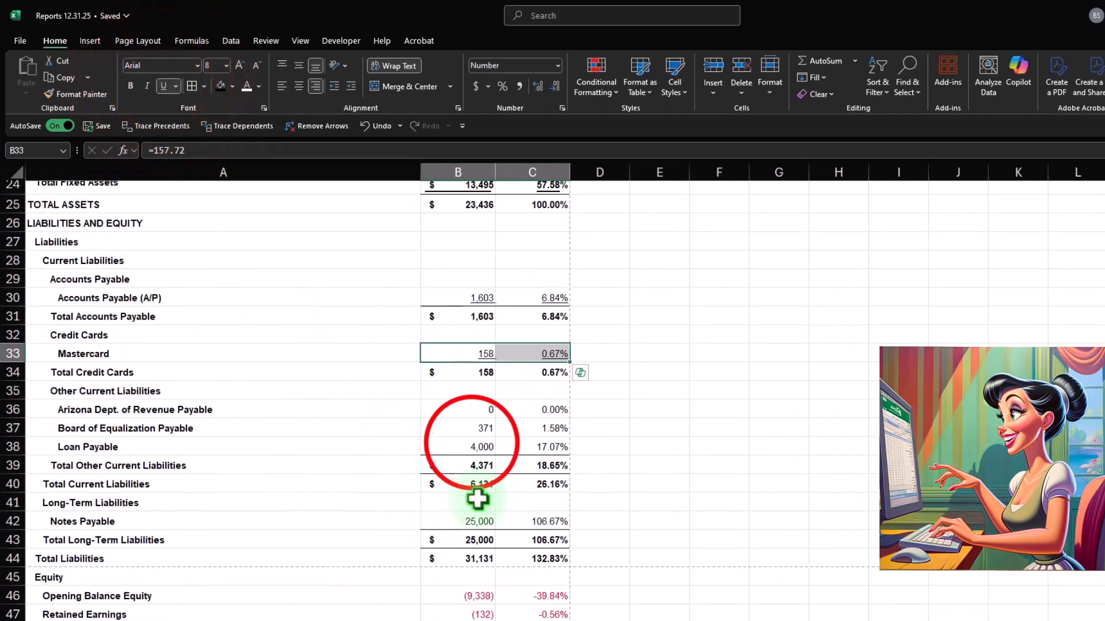
Step: Underline the figures of Loan Payable (B38:C38), Total Other Current Liabilities (B39:C39) and Notes Payable (B42:C42)
drag(473, 443, 500, 446)
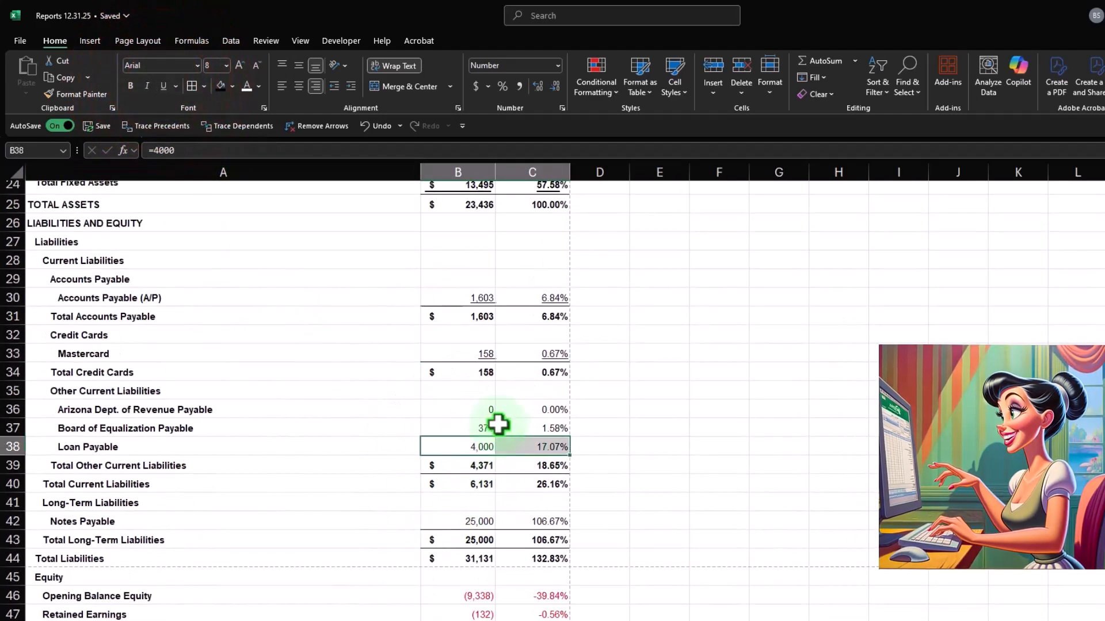
click(165, 86)
drag(432, 463, 496, 465)
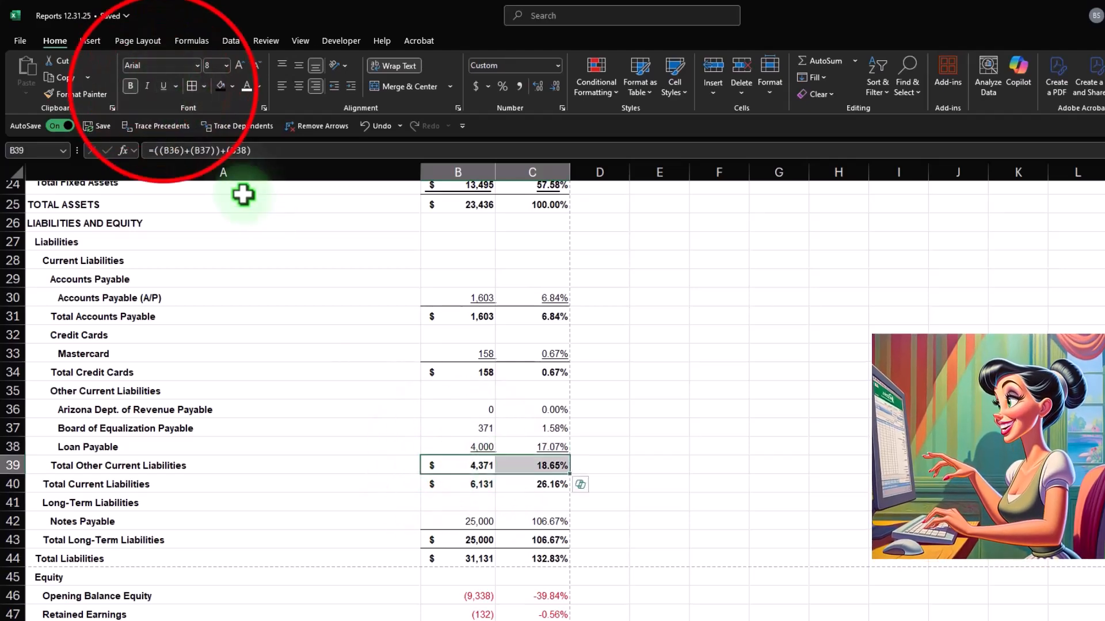
click(165, 87)
scroll(370, 382, down, 1)
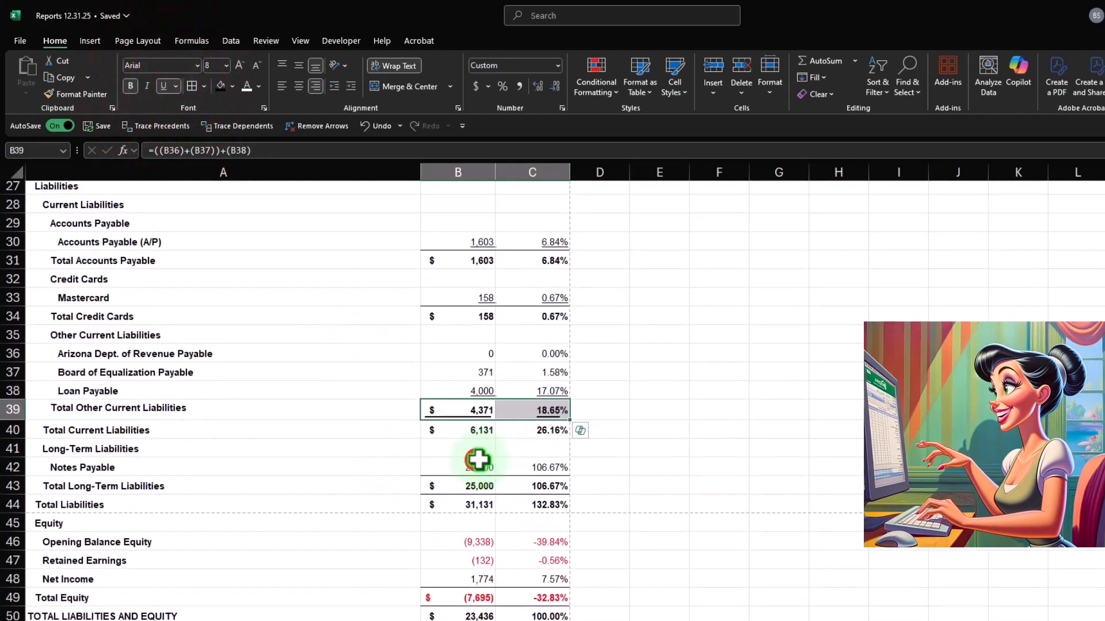
drag(476, 458, 509, 461)
click(164, 86)
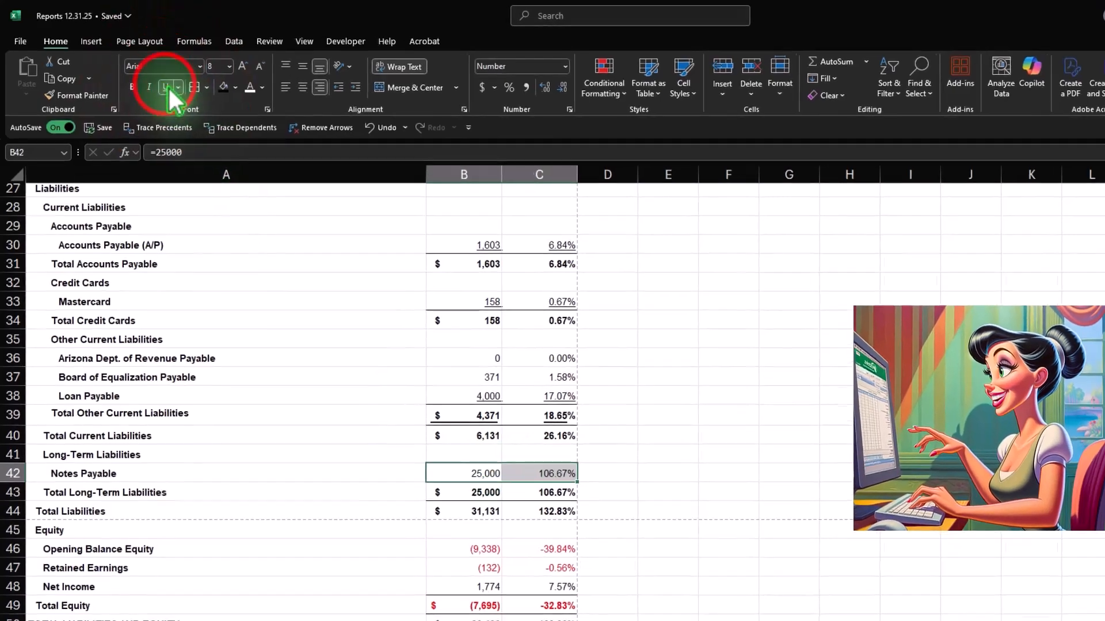
Step: Underline the figures of Total Long-Term Liabilities (B43:C43), Net Income (B48:C48) and Total Equity (B49:C49)
drag(570, 433, 612, 432)
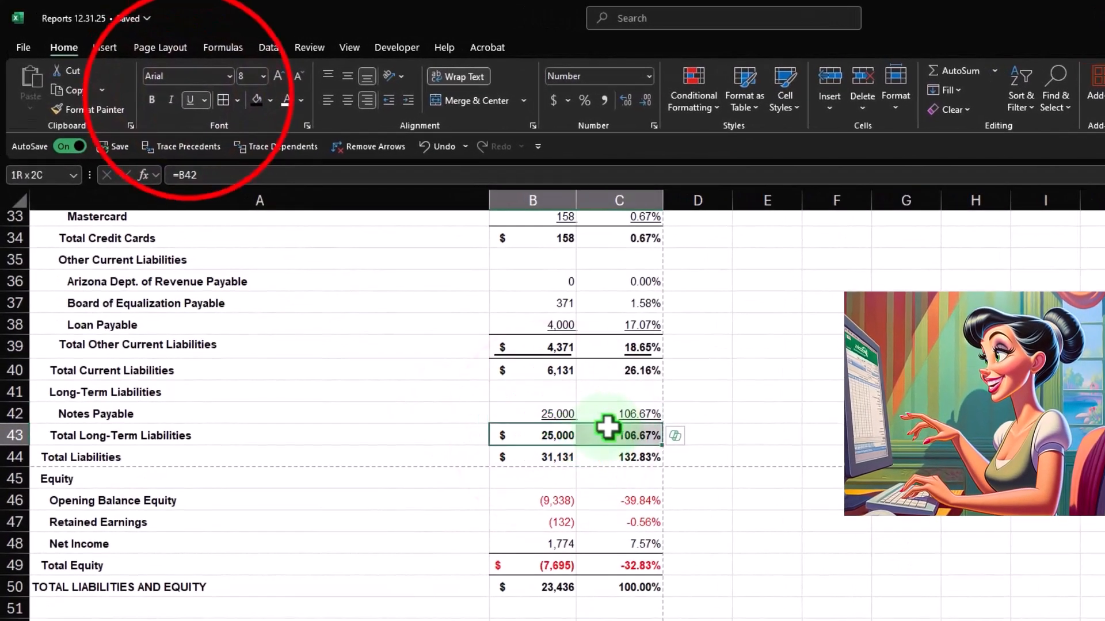
click(198, 102)
drag(532, 544, 599, 524)
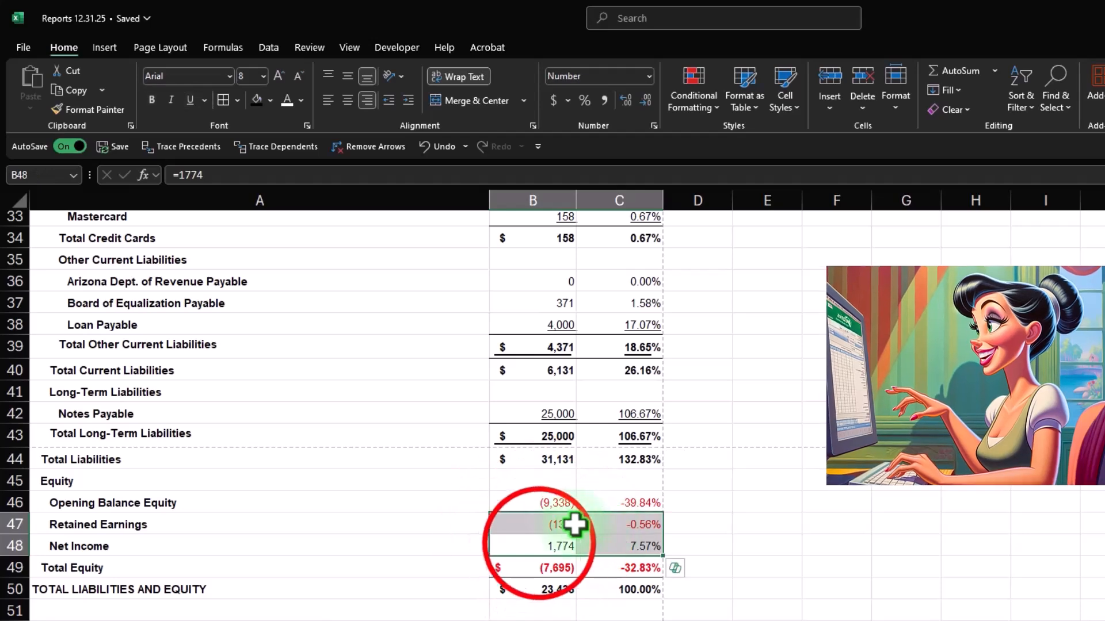
drag(538, 543, 610, 545)
click(192, 99)
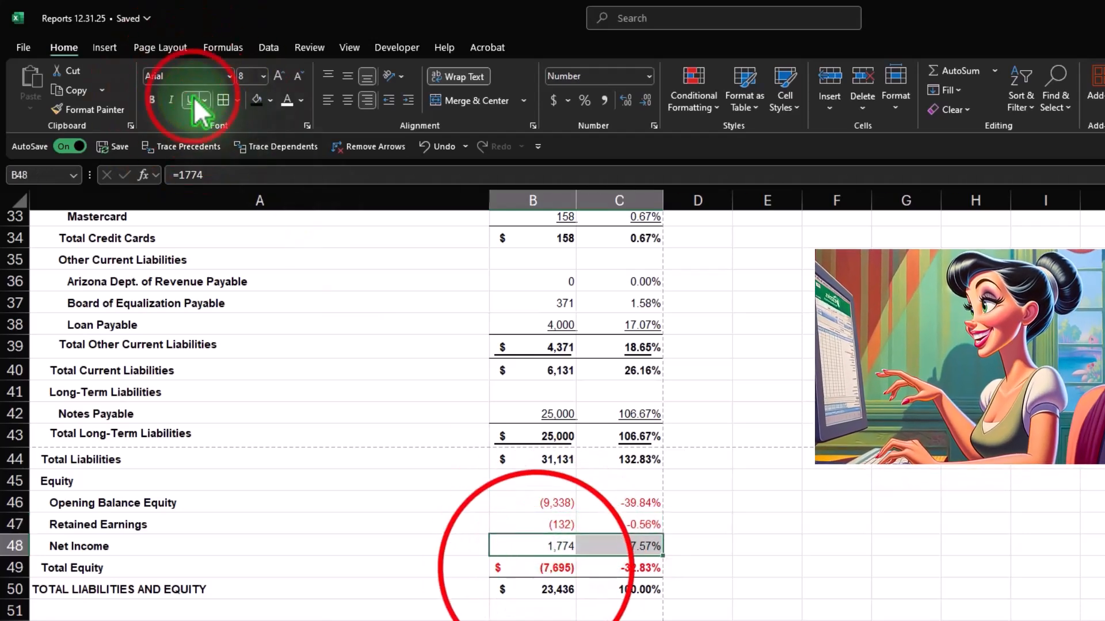
drag(517, 570, 624, 588)
click(195, 103)
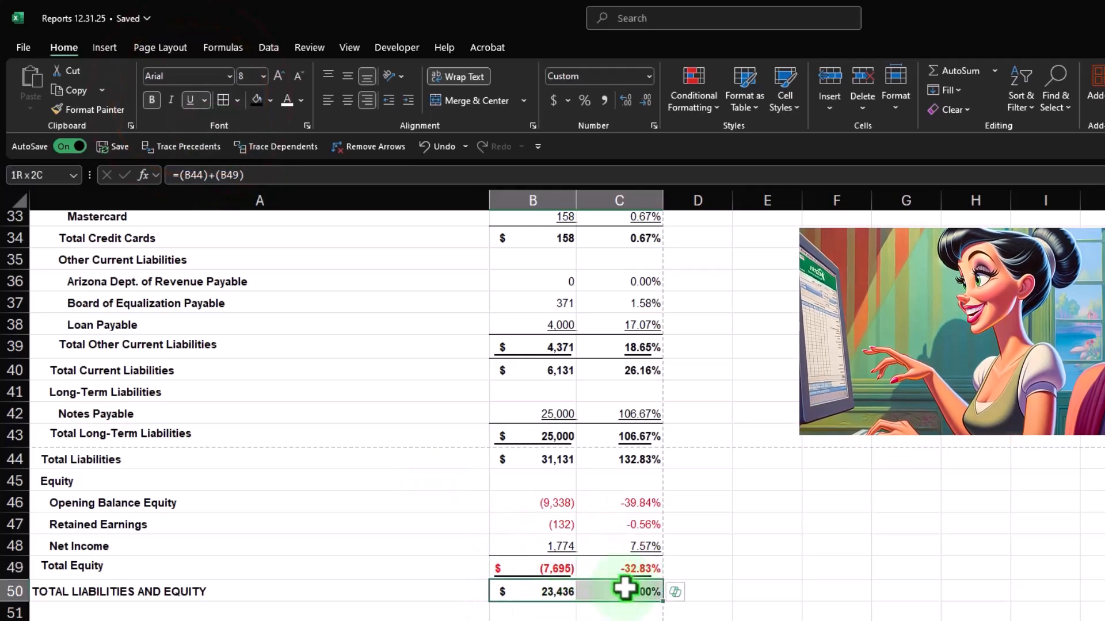
Step: Double-underline the figures of TOTAL LIABILITIES AND EQUITY (B50:C50) and TOTAL ASSETS (B25:C25)
click(205, 99)
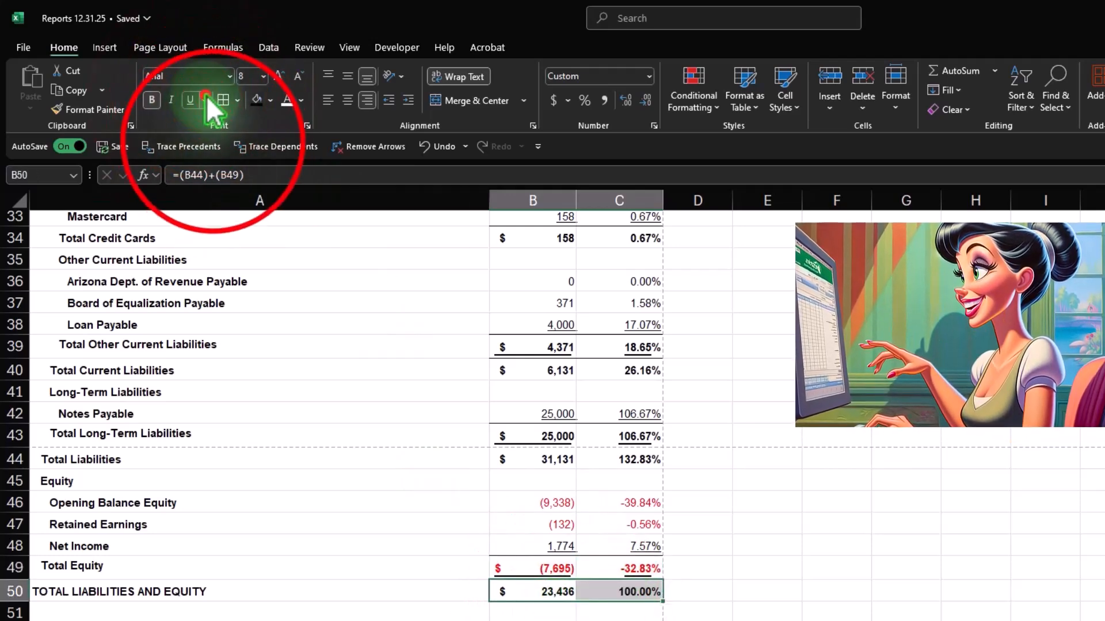
click(213, 140)
scroll(306, 525, up, 4)
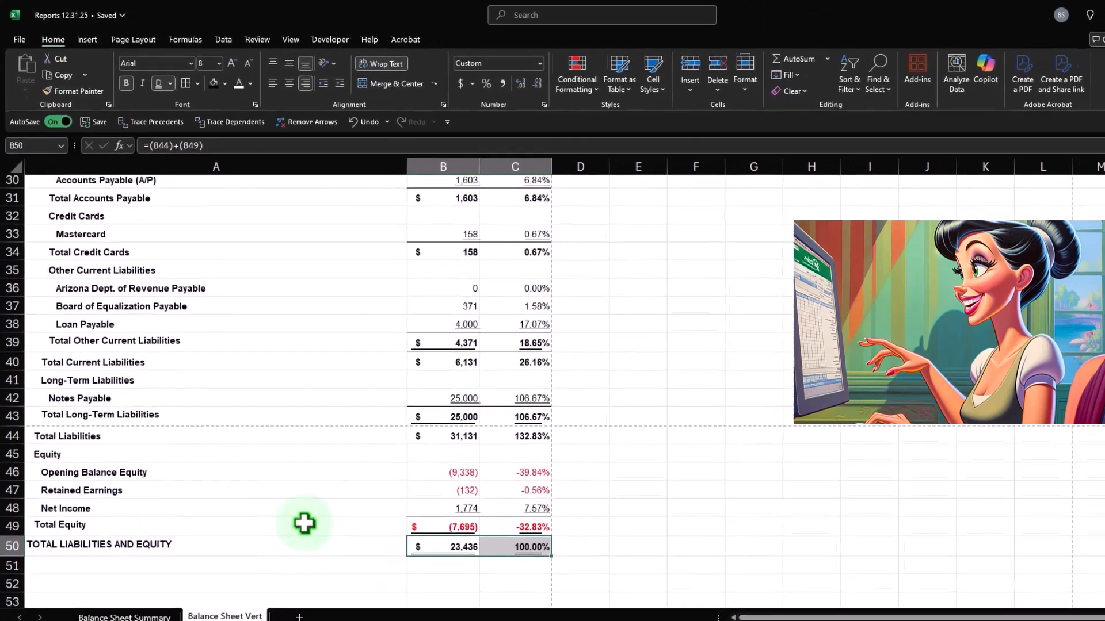
scroll(297, 514, up, 1)
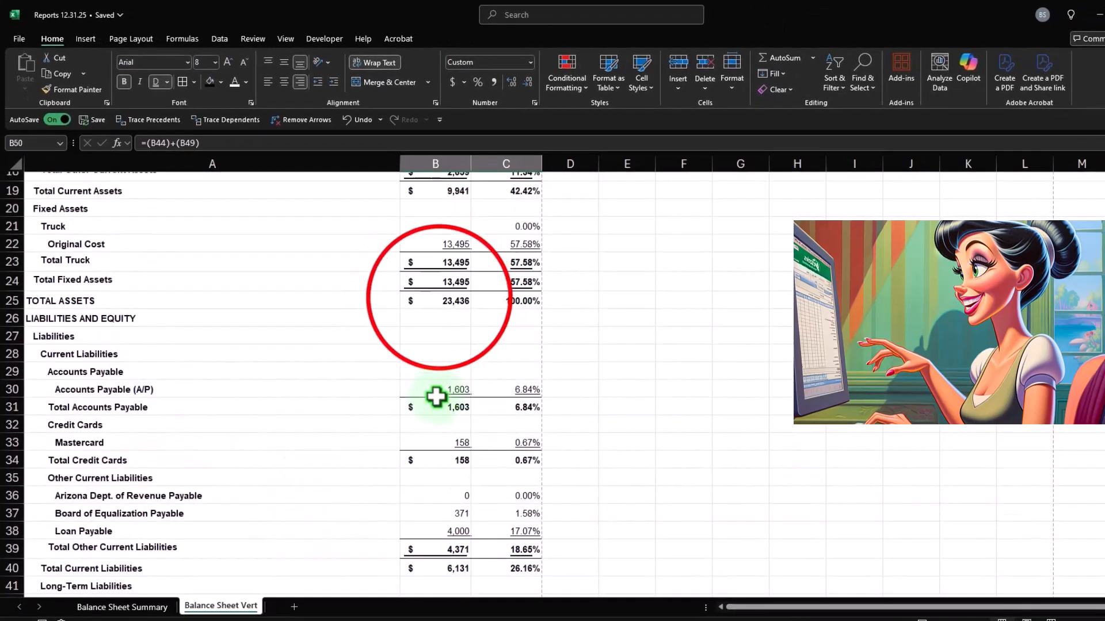
drag(441, 301, 493, 302)
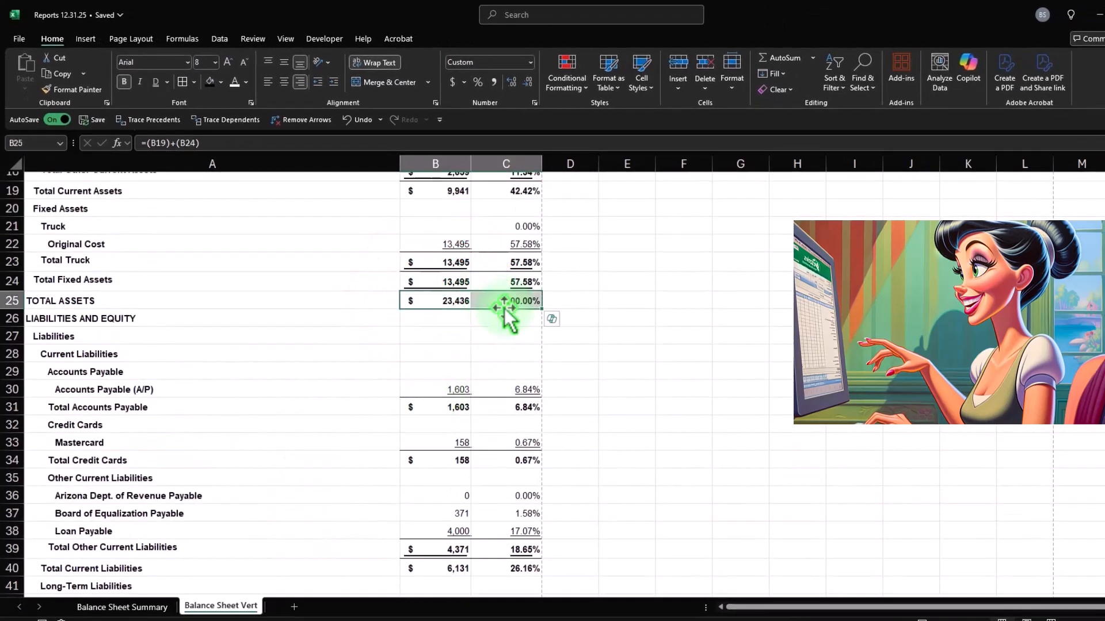
click(167, 78)
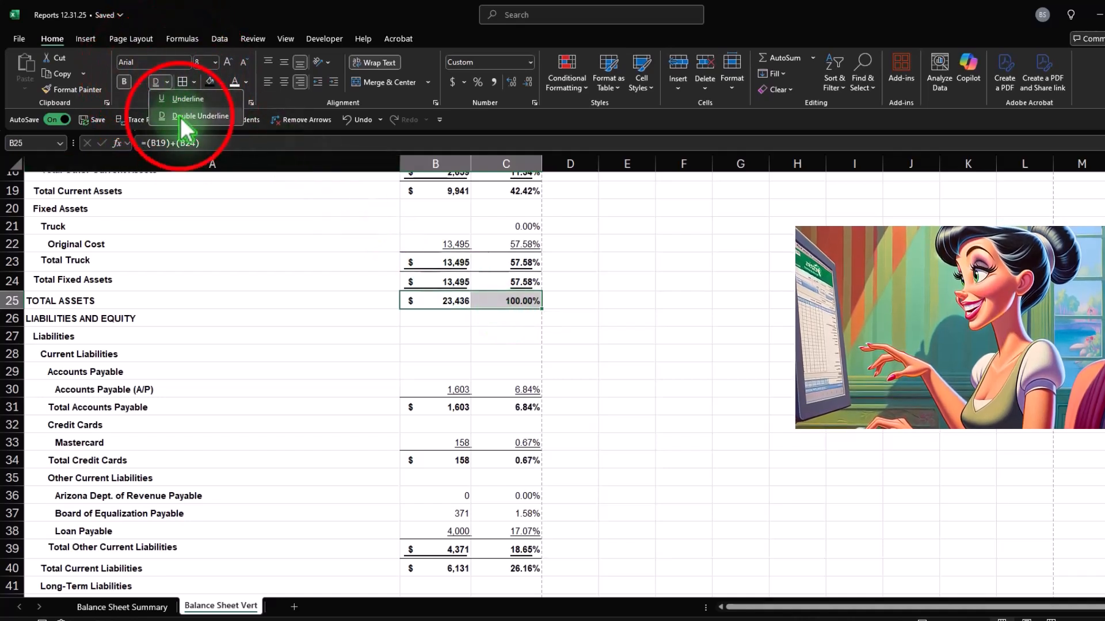
click(181, 116)
click(282, 460)
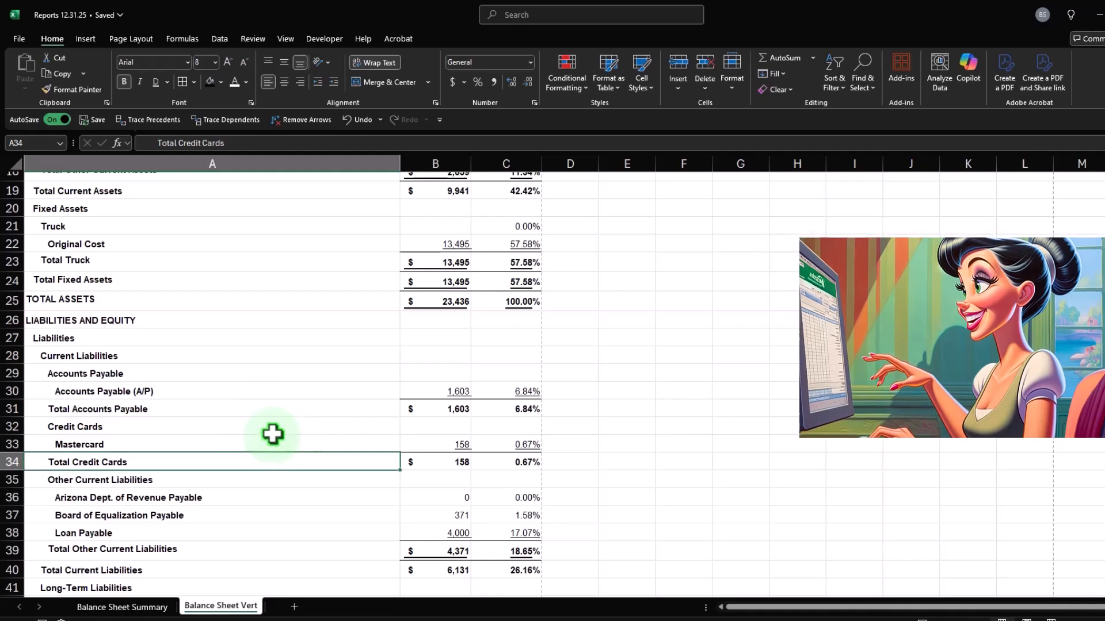
Step: Apply borders to all cells of the balance sheet body from ASSETS through TOTAL LIABILITIES AND EQUITY (A6:C50)
scroll(273, 434, up, 6)
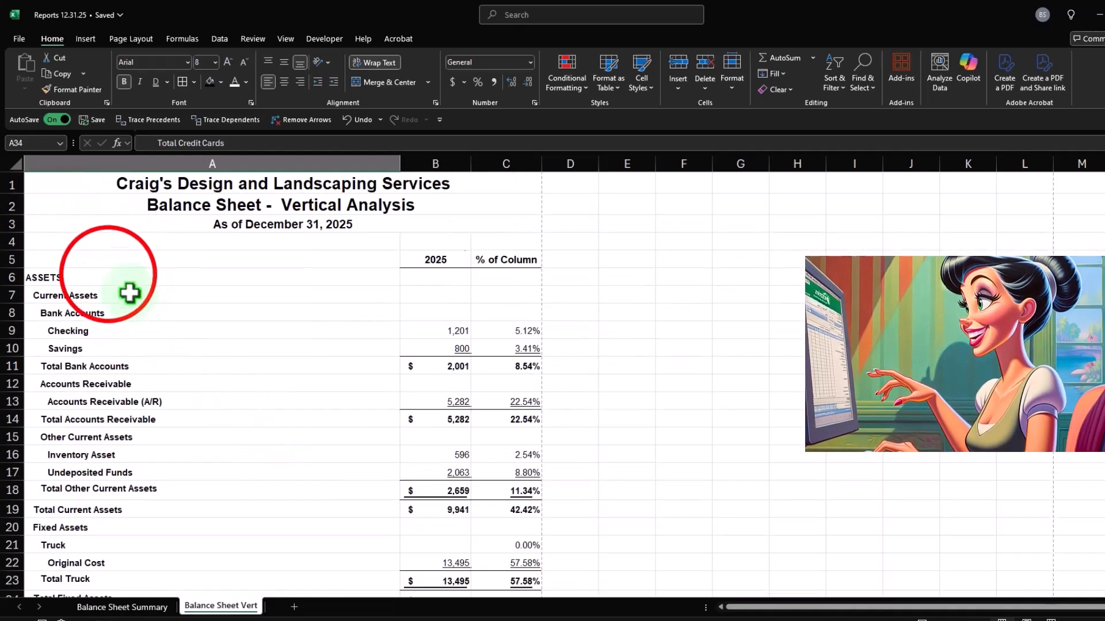
drag(108, 275, 593, 546)
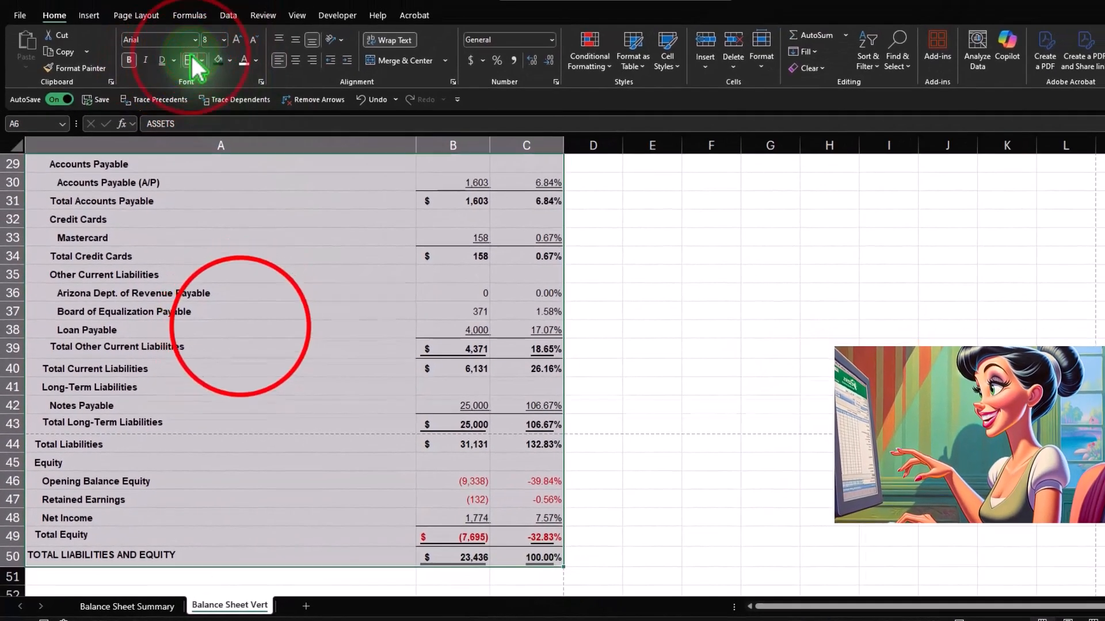
click(190, 60)
scroll(202, 253, up, 10)
click(241, 326)
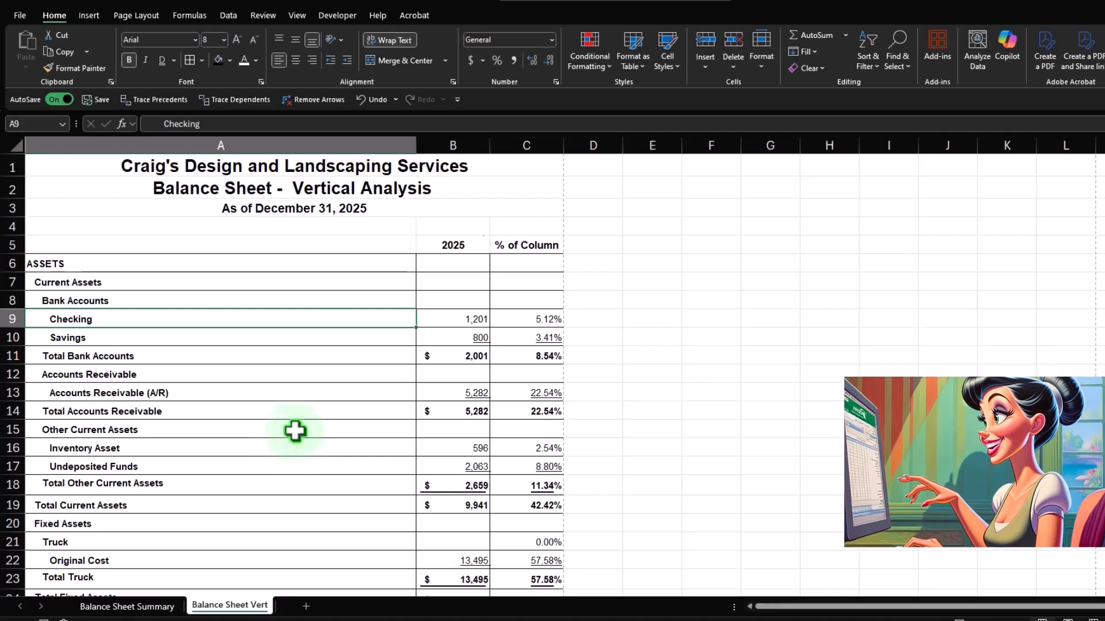
Step: Give the three heading rows (A1:C3) a black fill and white text
drag(123, 160, 406, 205)
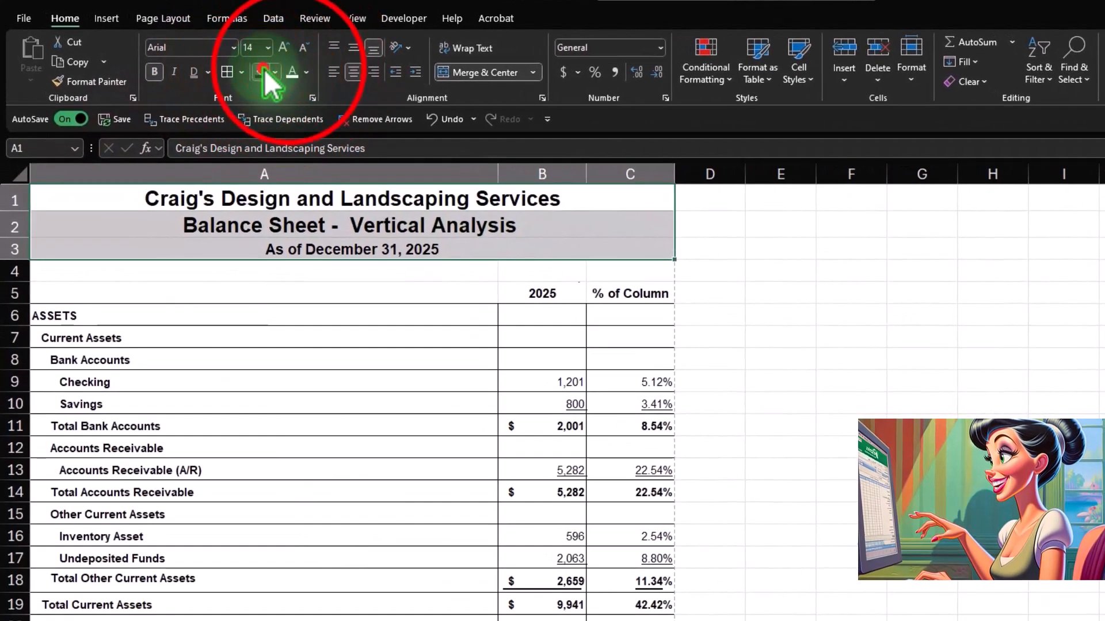
click(263, 70)
click(291, 70)
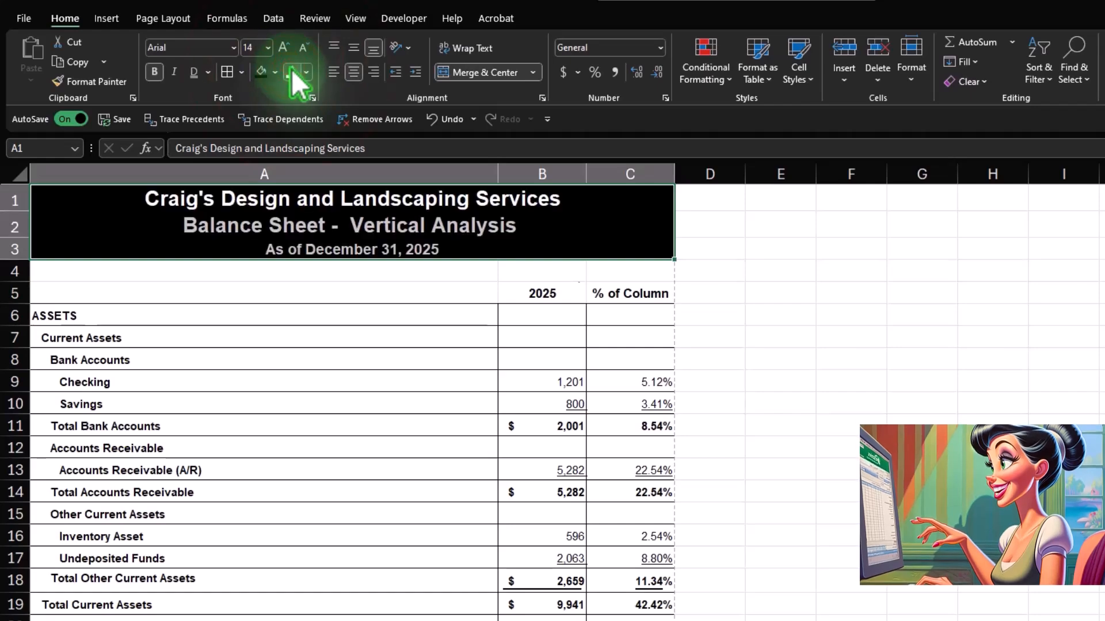
Step: Set the font of the heading rows (A1:C3) to Amasis MT Pro Black
click(234, 48)
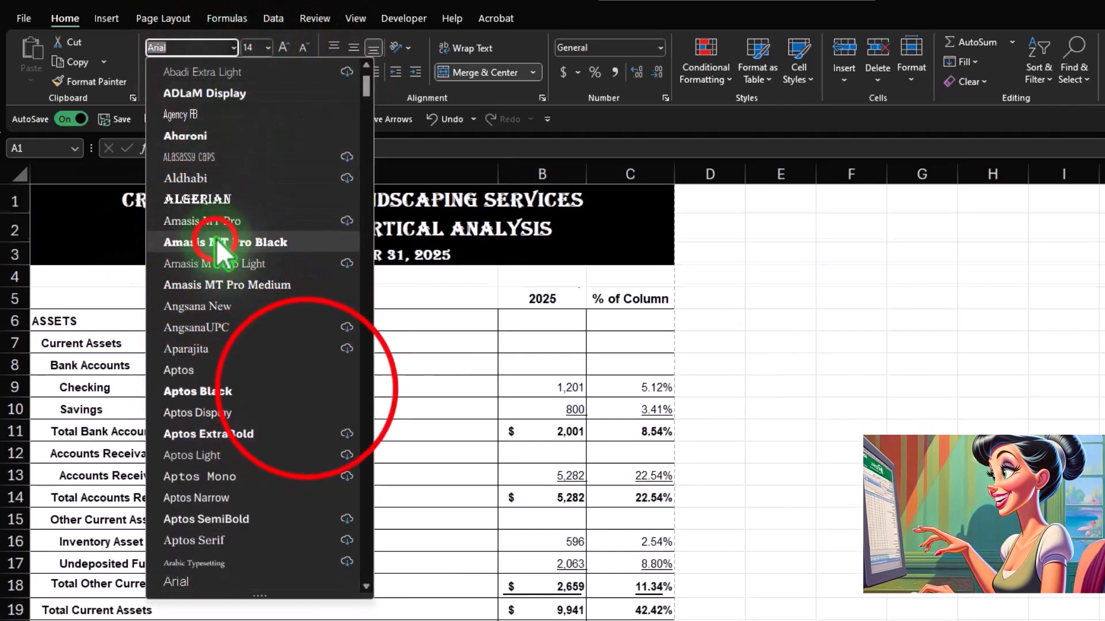
click(215, 240)
click(306, 389)
click(807, 383)
Step: Look over the formatted vertical analysis sheet and examine the print preview of the entire workbook, closing it without printing
scroll(802, 377, down, 1)
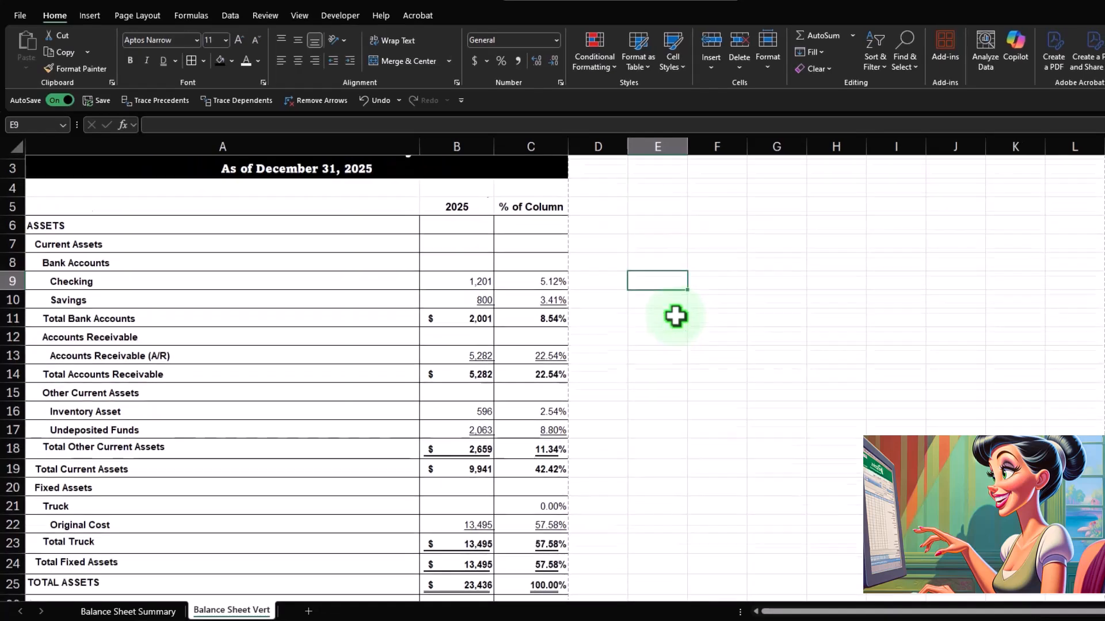
scroll(675, 316, down, 9)
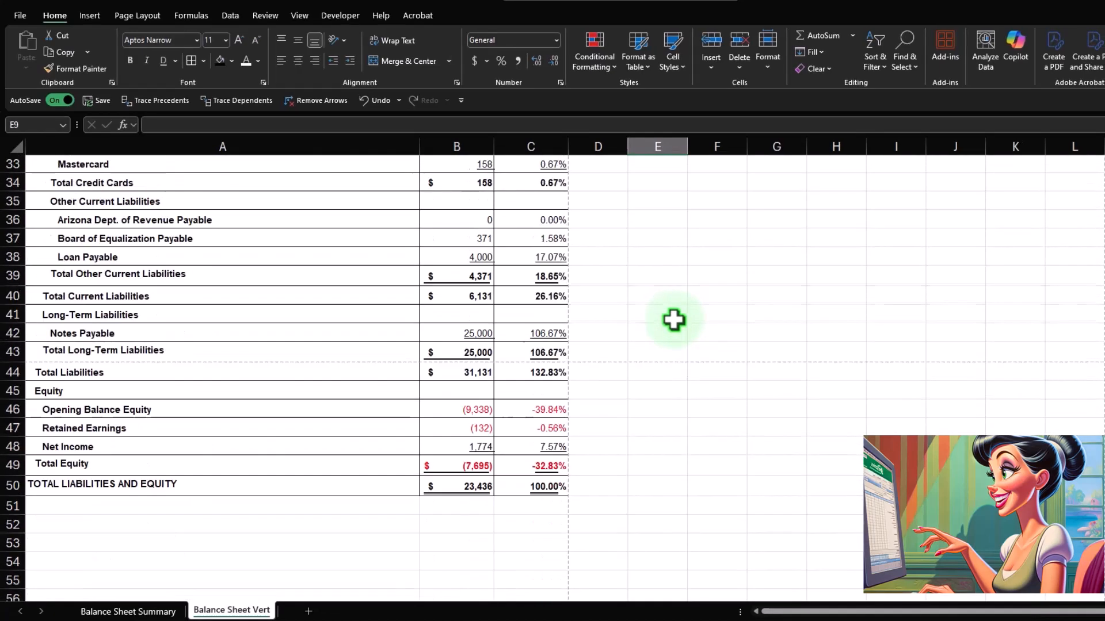
scroll(646, 380, up, 11)
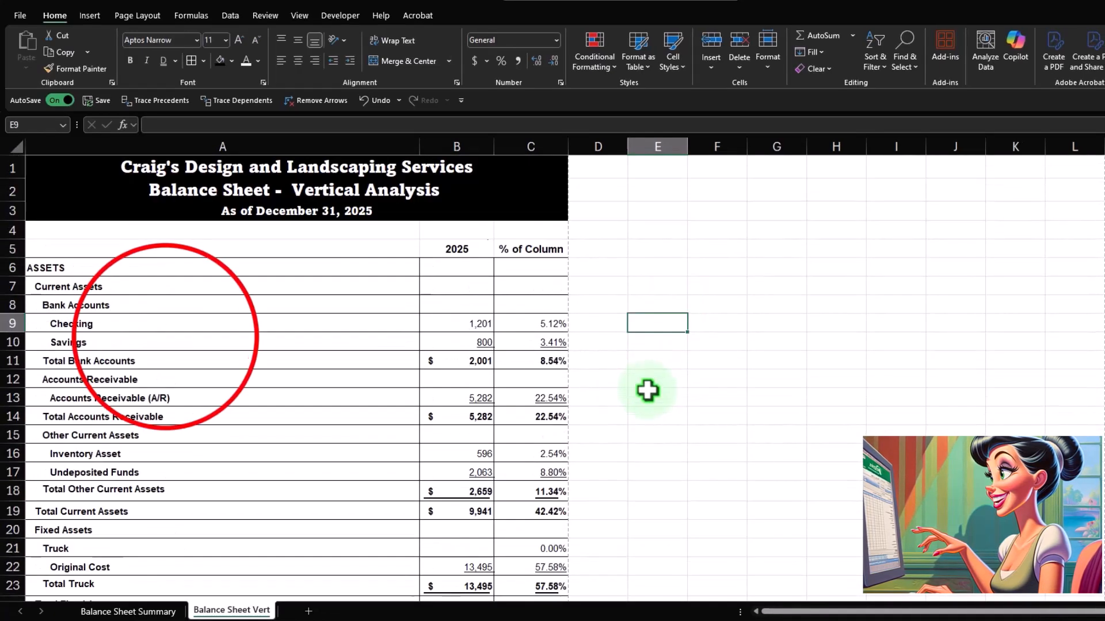
click(165, 337)
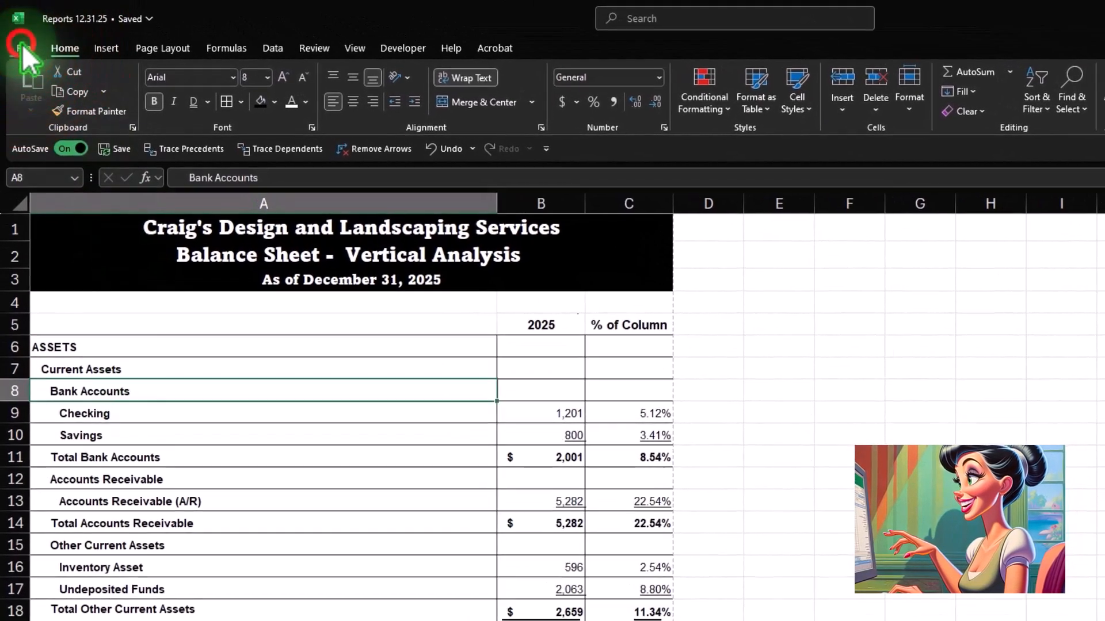
click(22, 44)
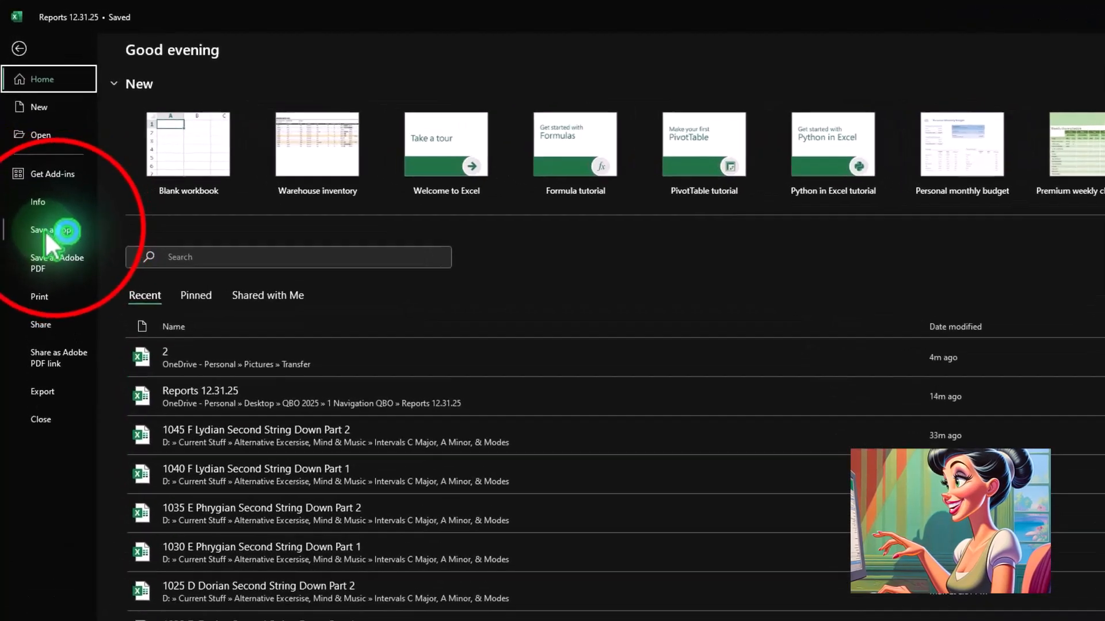
click(58, 229)
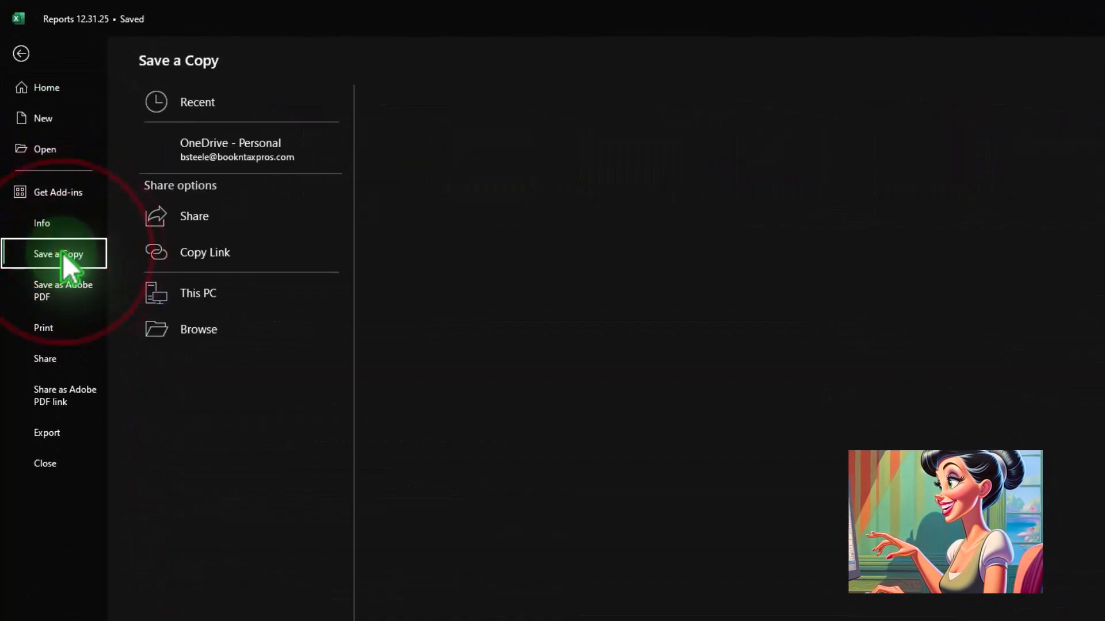
click(64, 322)
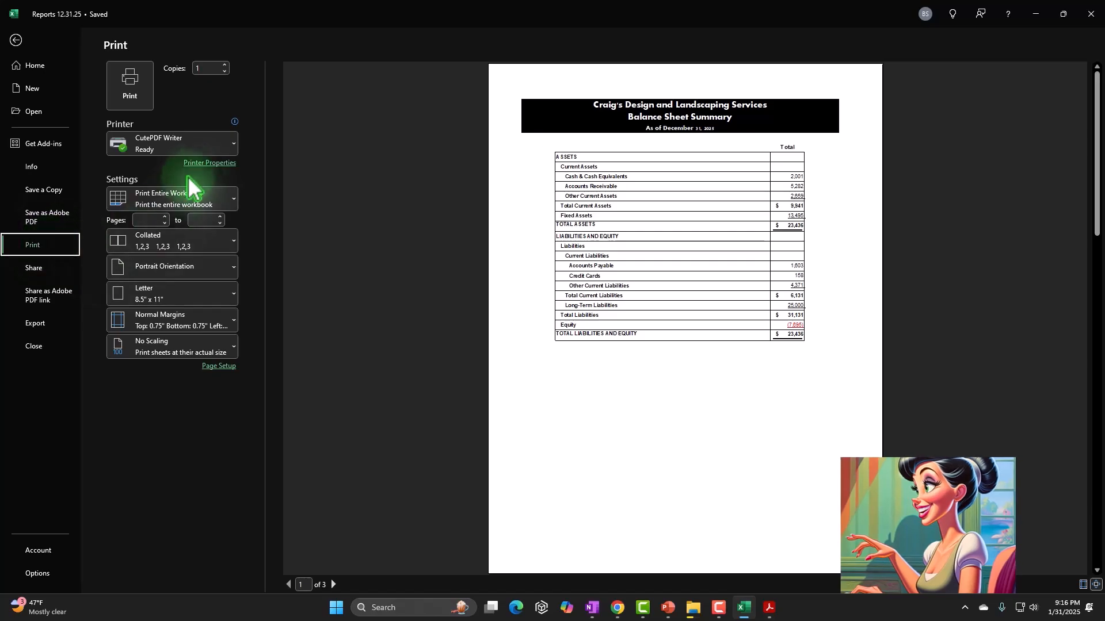
click(593, 224)
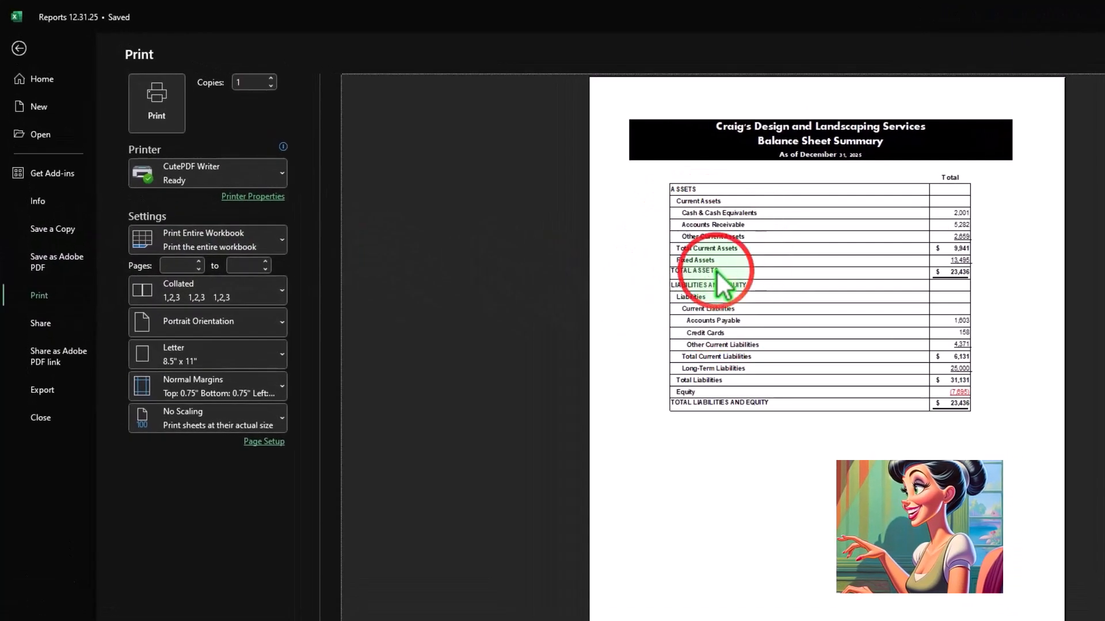
scroll(716, 270, down, 1)
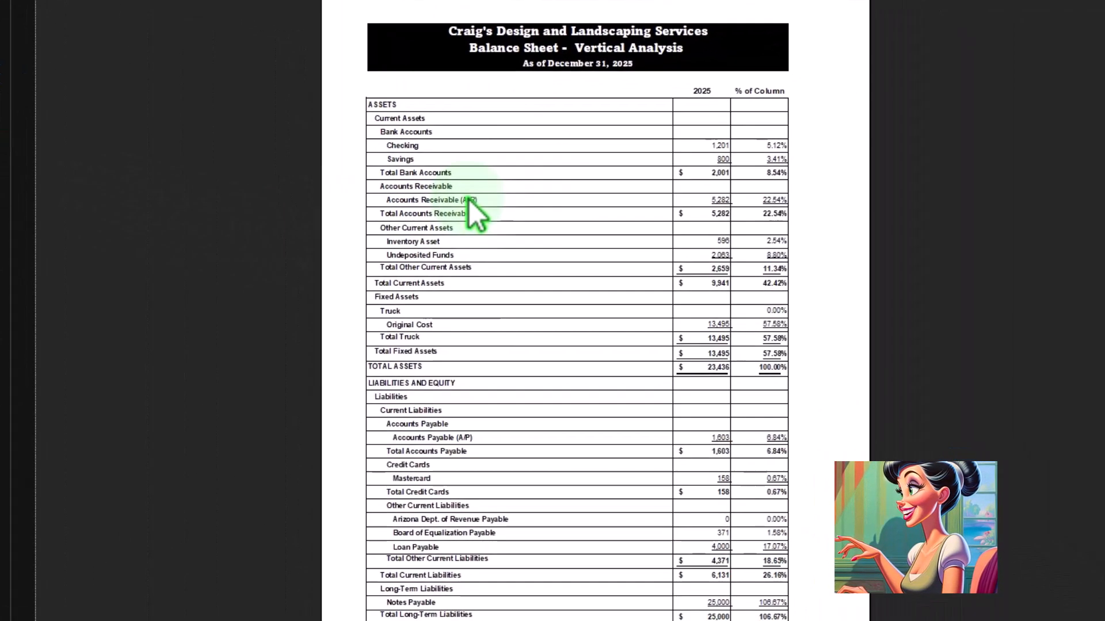
scroll(468, 199, up, 1)
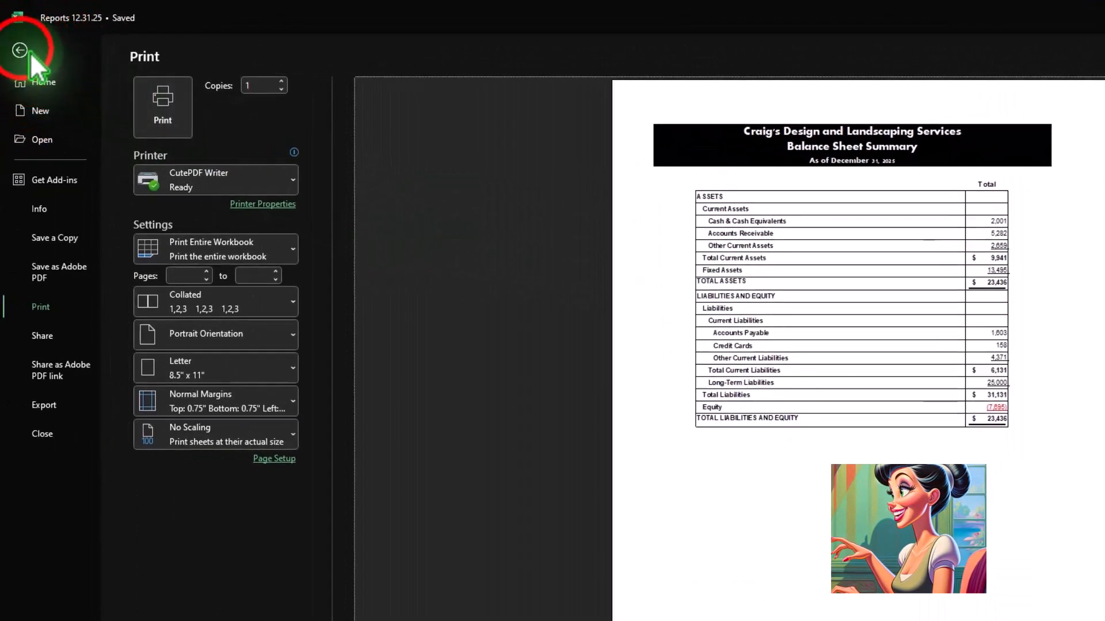
click(29, 52)
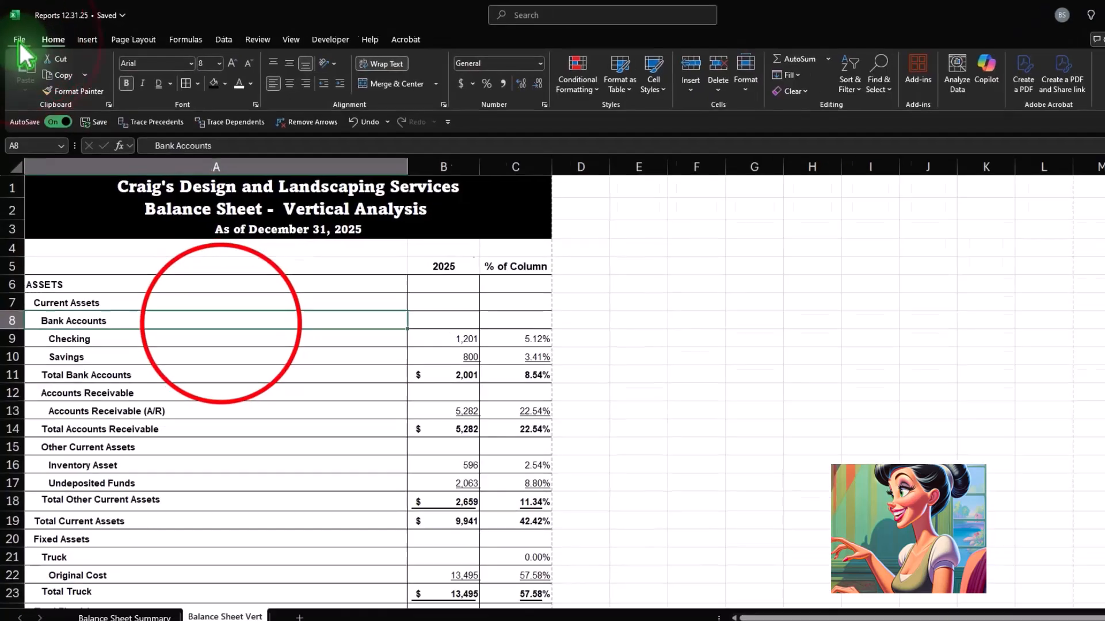
click(204, 300)
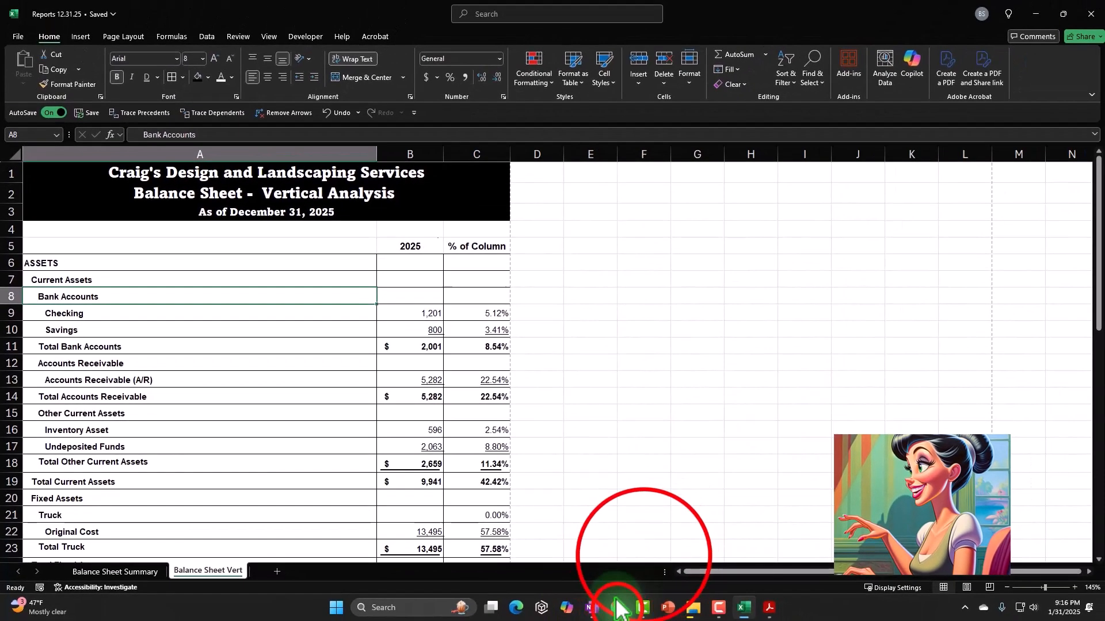
Step: Switch to QuickBooks Online in the browser and open the standard Balance Sheet report in a new tab
click(617, 607)
click(641, 570)
click(199, 315)
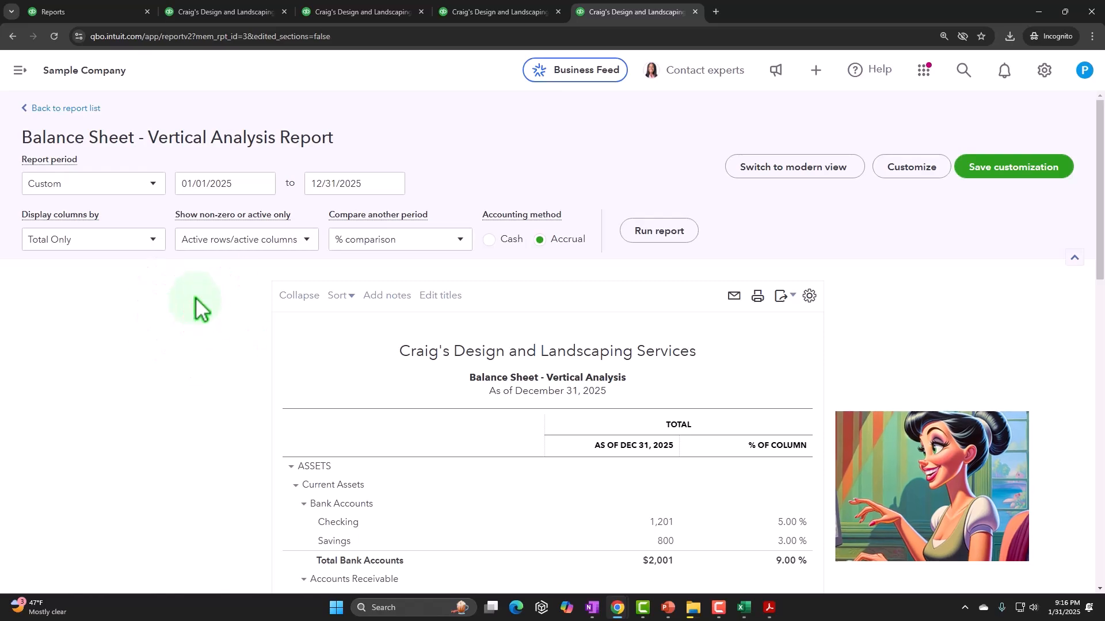
click(110, 10)
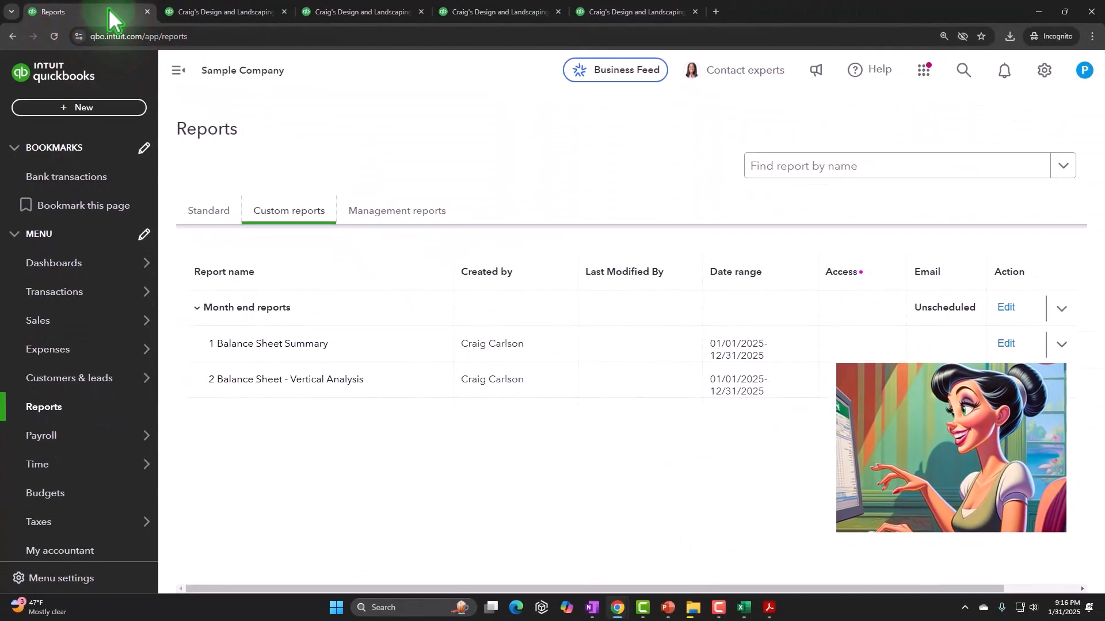
click(209, 211)
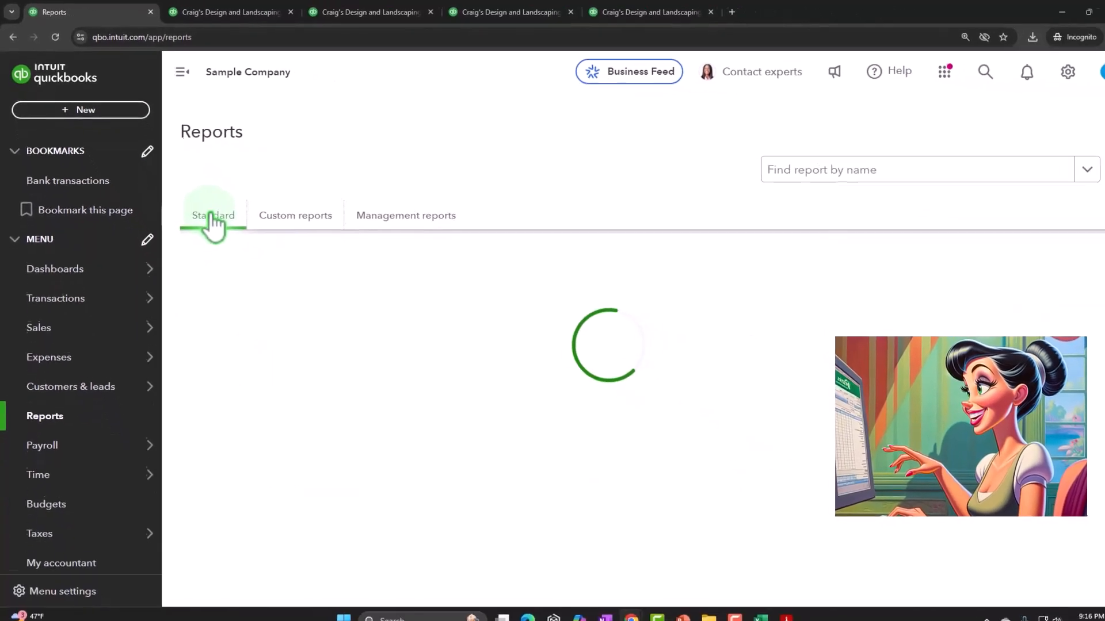
right_click(302, 437)
click(314, 442)
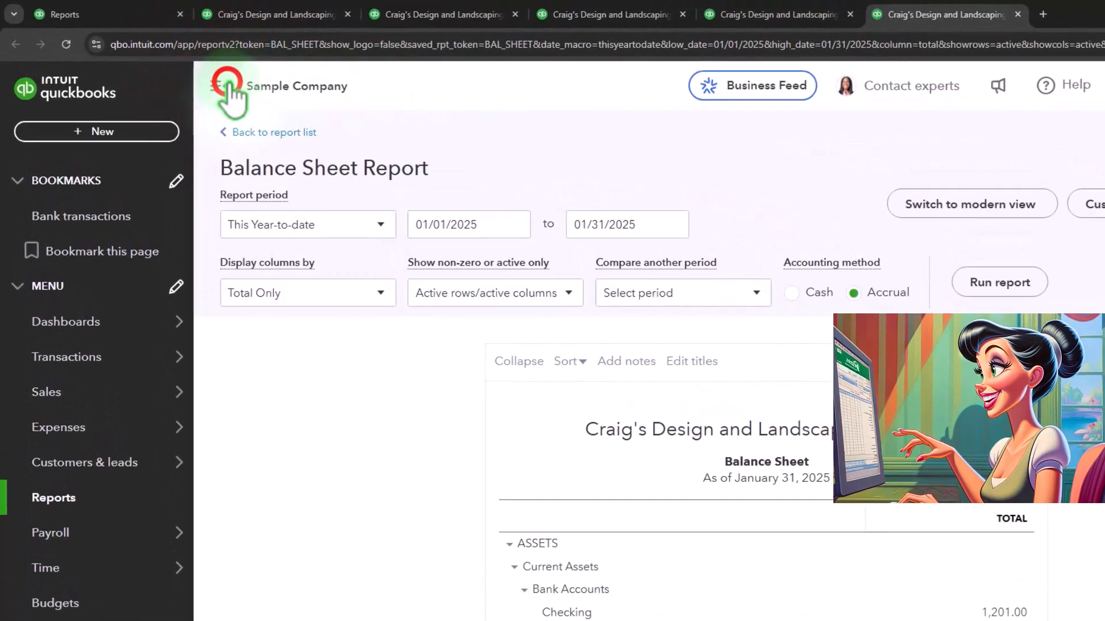
Step: Set the Balance Sheet report period to 01/01/2025 through 12/31/2025
click(397, 222)
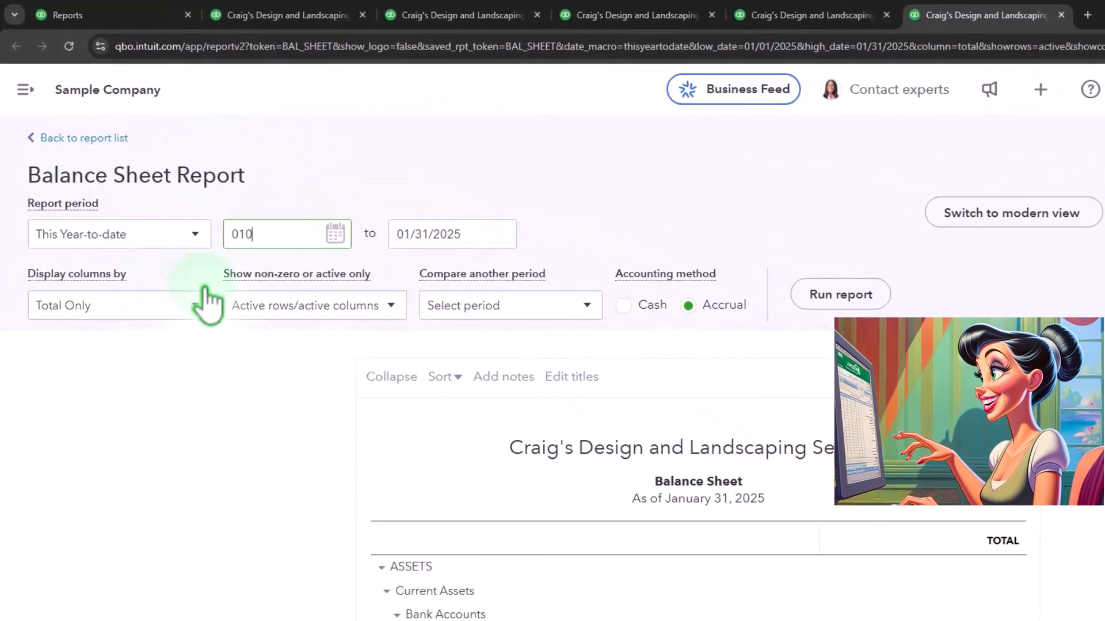
text(010124)
key(BackSpace)
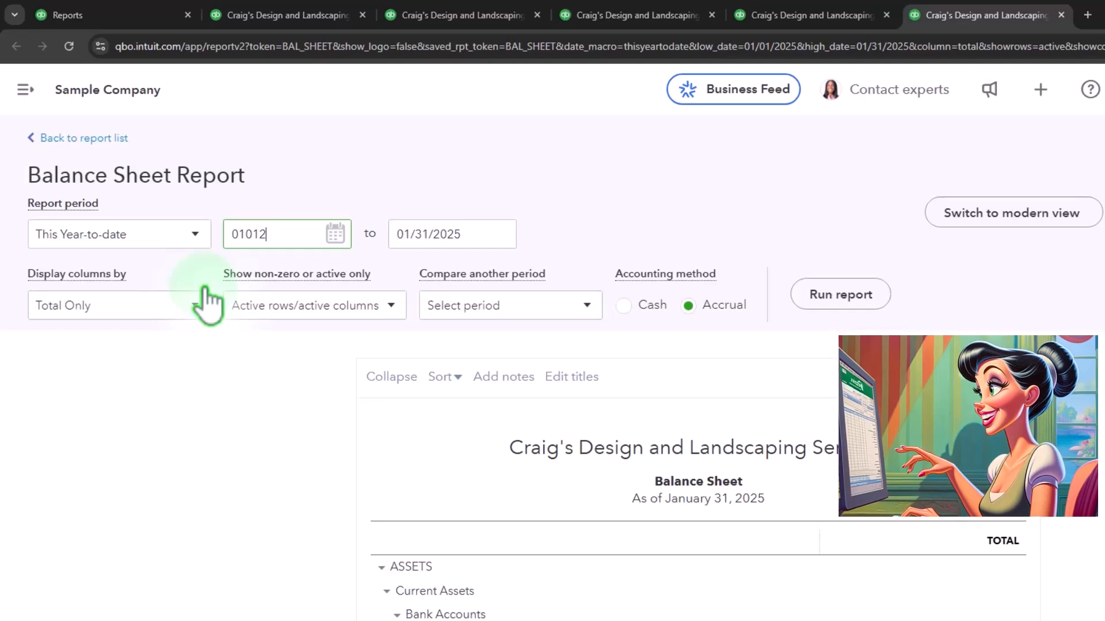
text(5)
key(Tab)
text(12/31/2025)
click(208, 302)
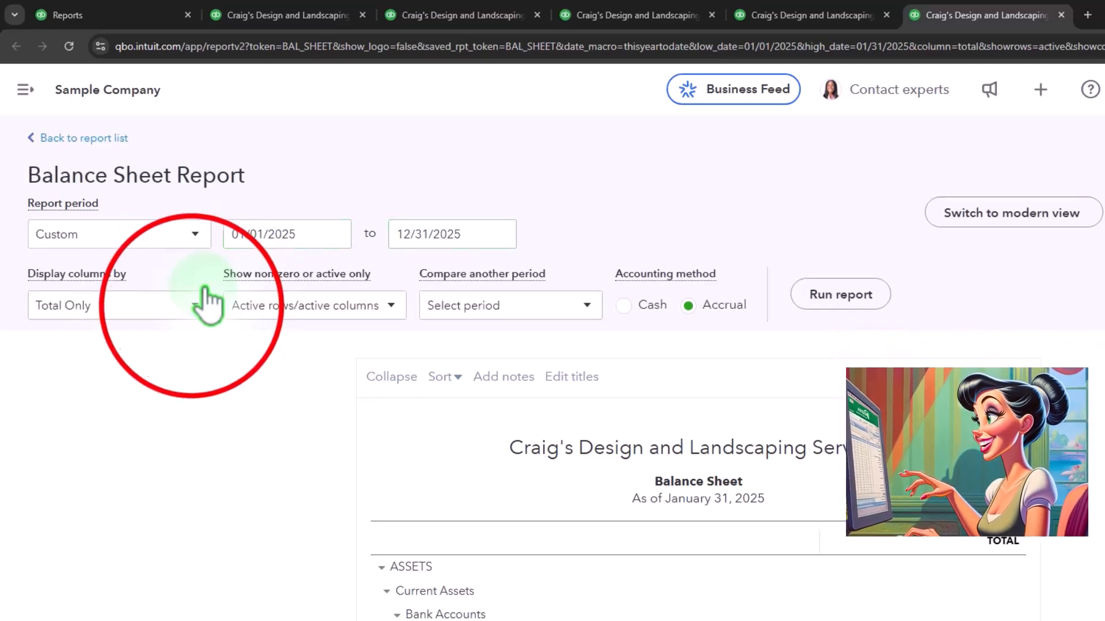
Step: Run the Balance Sheet report for the entered period, keeping the column display at Total Only
click(198, 310)
click(193, 309)
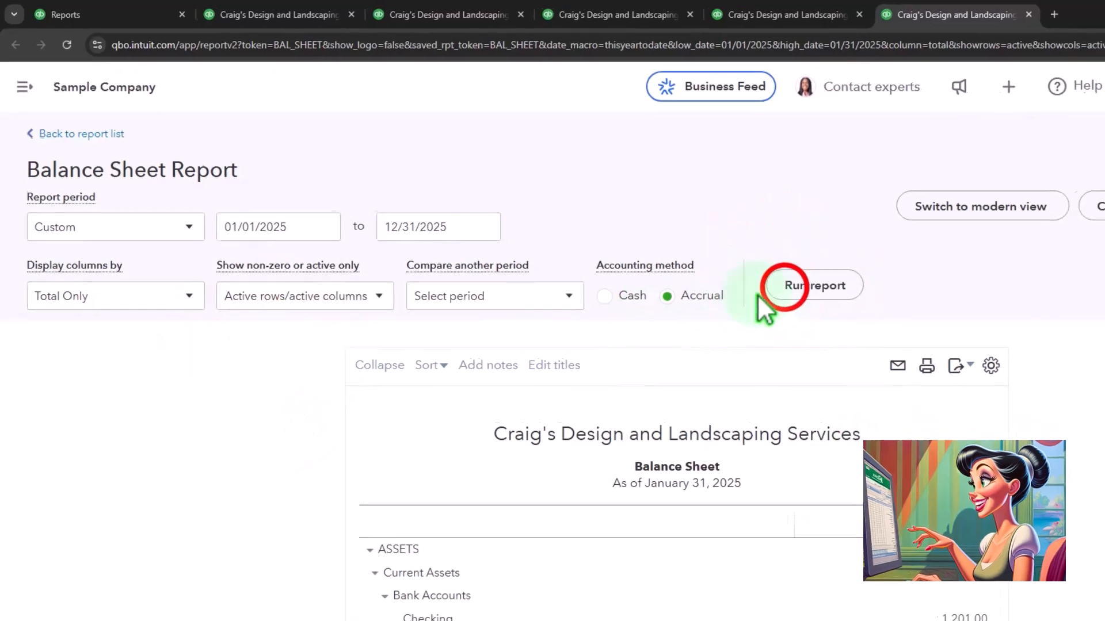
click(774, 290)
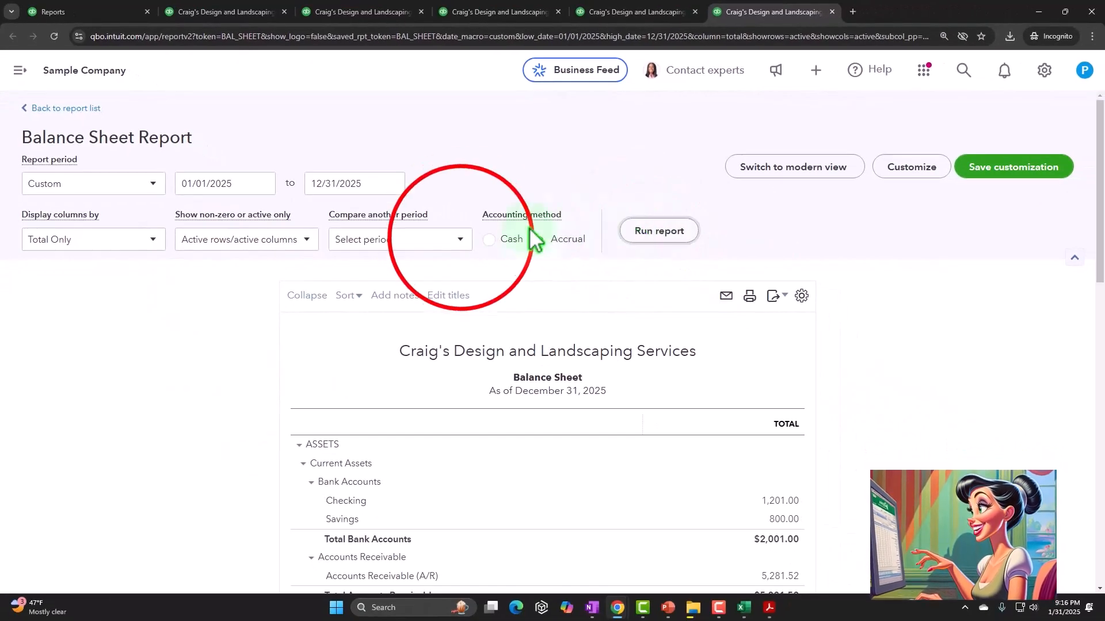
Step: Compare the report with the previous year, including $ change and % change columns, and run it
click(462, 240)
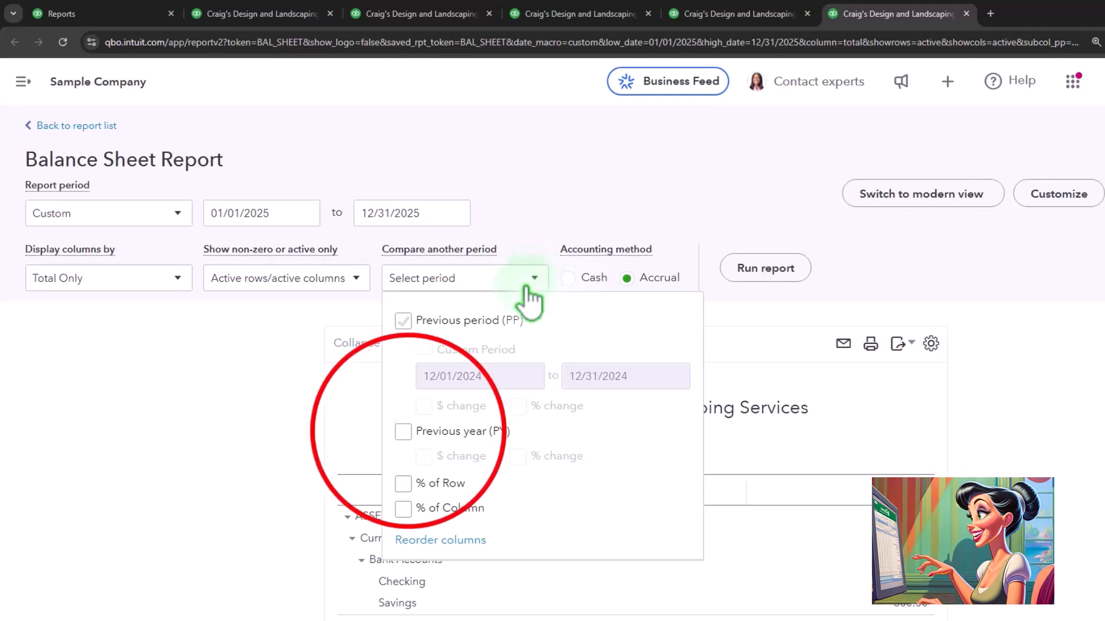
click(404, 431)
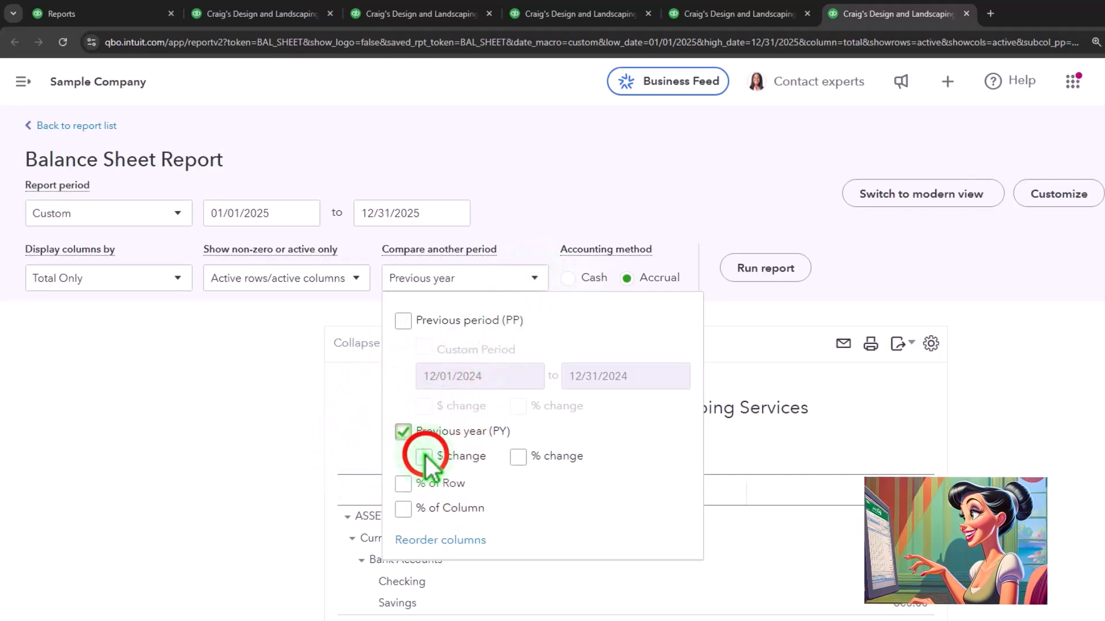
click(425, 457)
click(518, 460)
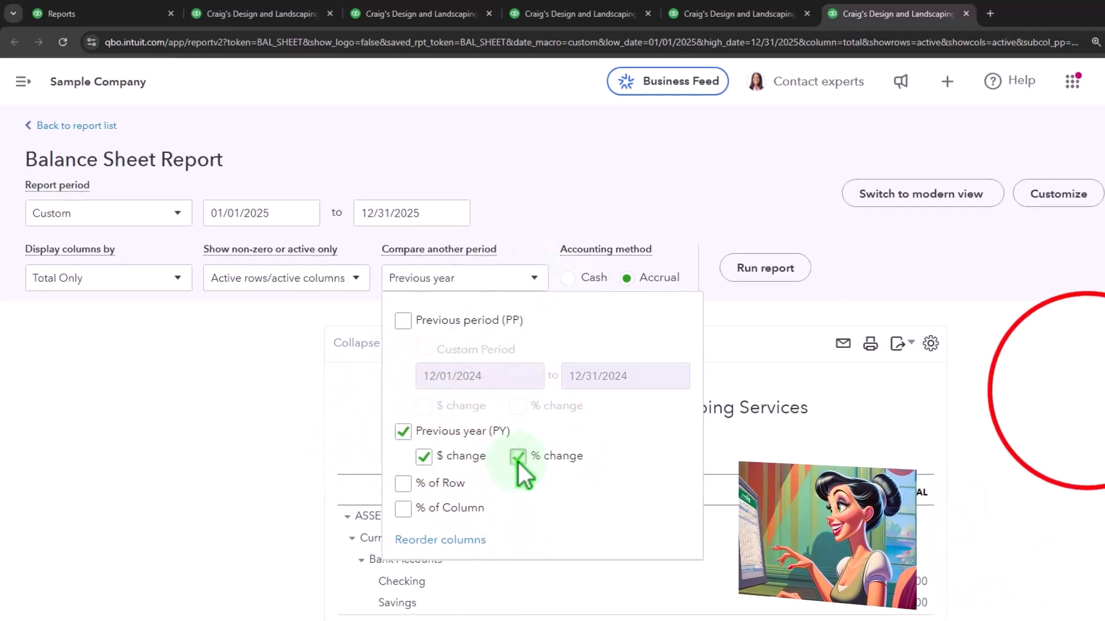
click(1084, 390)
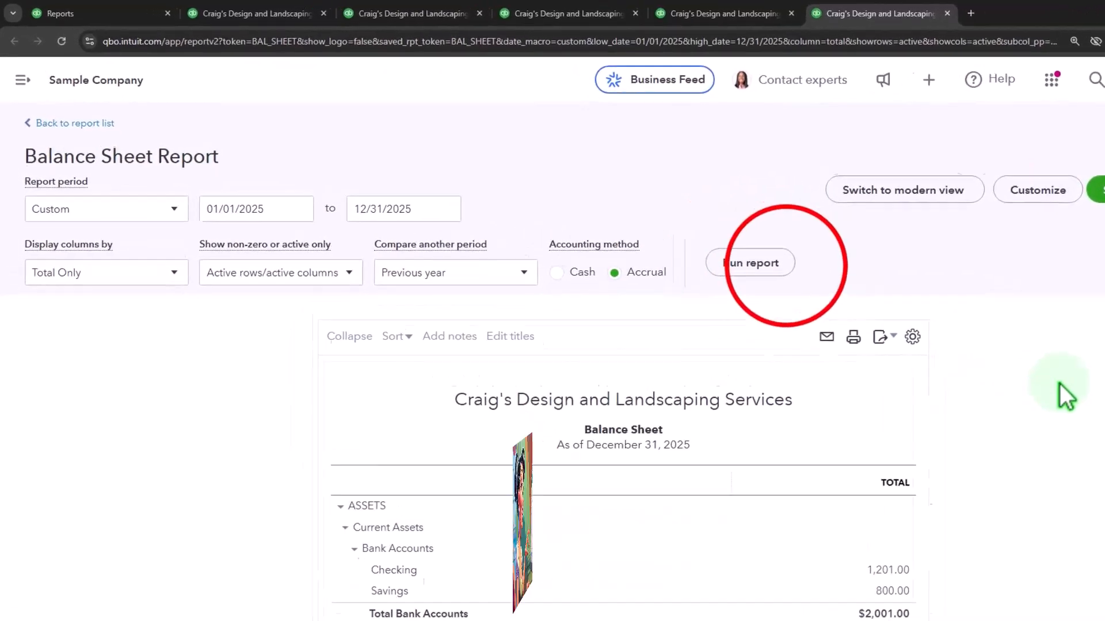
click(742, 260)
scroll(743, 260, down, 5)
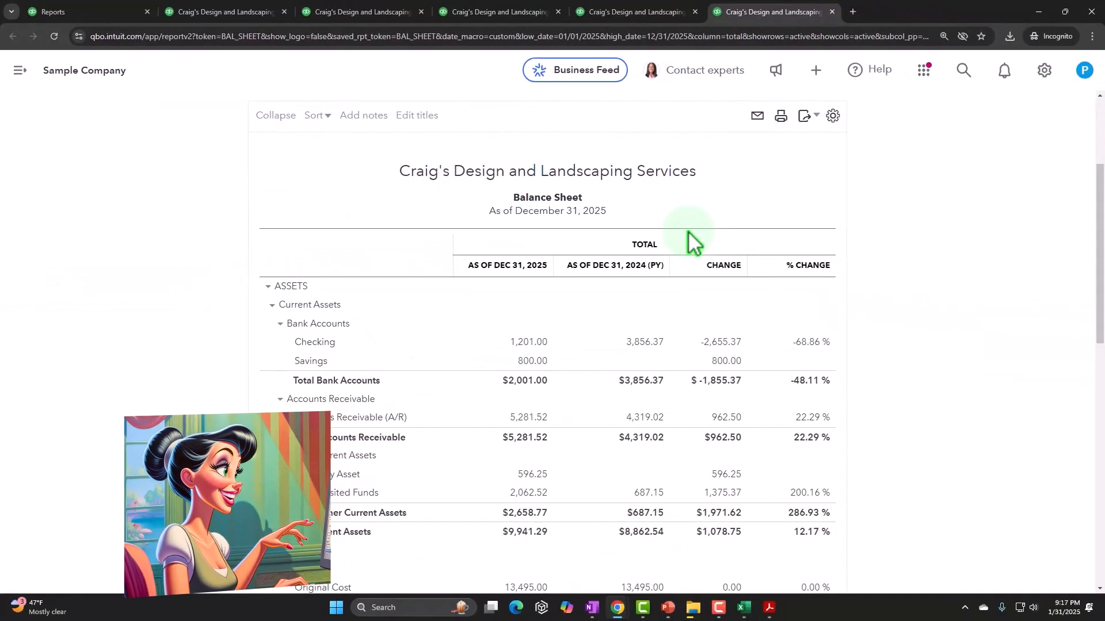
scroll(689, 230, up, 5)
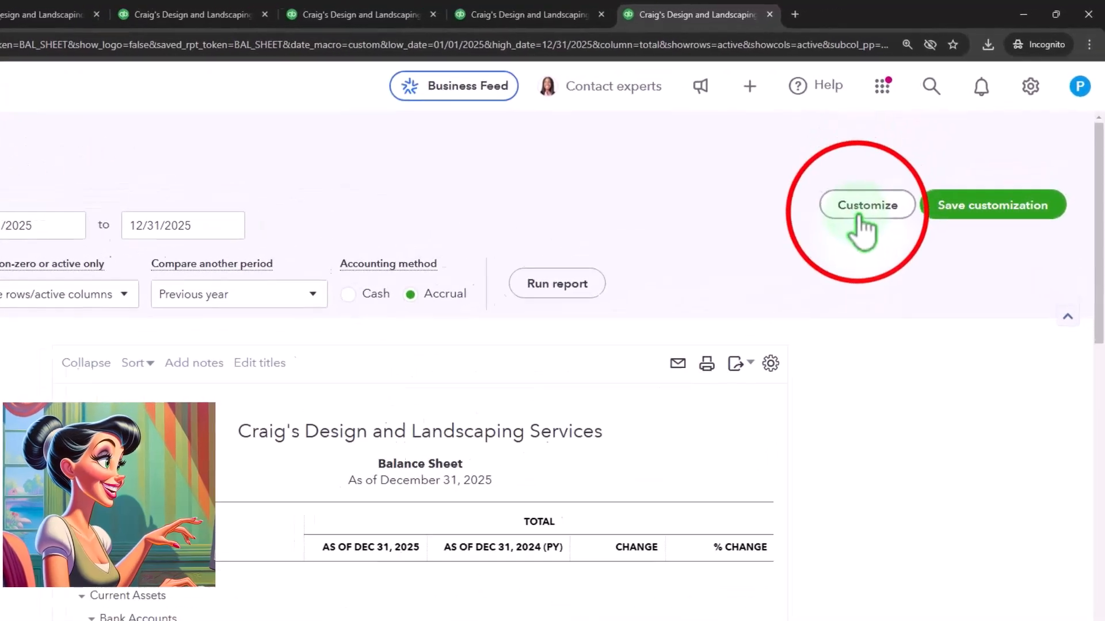
Step: Customize the report to omit cents, show negatives as (100), and leave date prepared, time prepared and report basis out of the footer
click(865, 207)
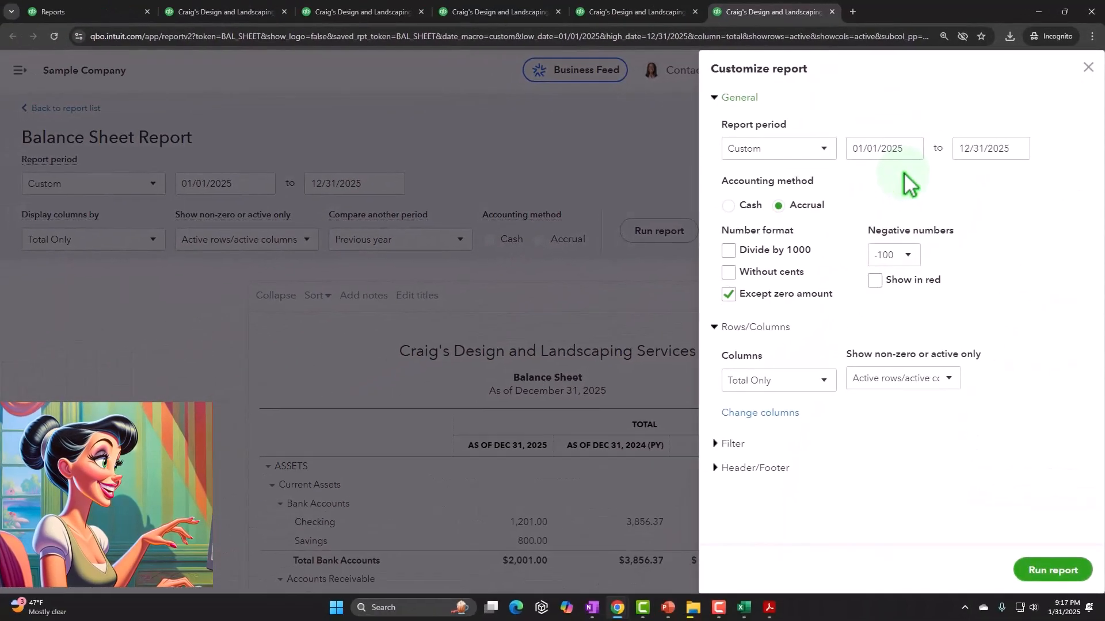
click(729, 272)
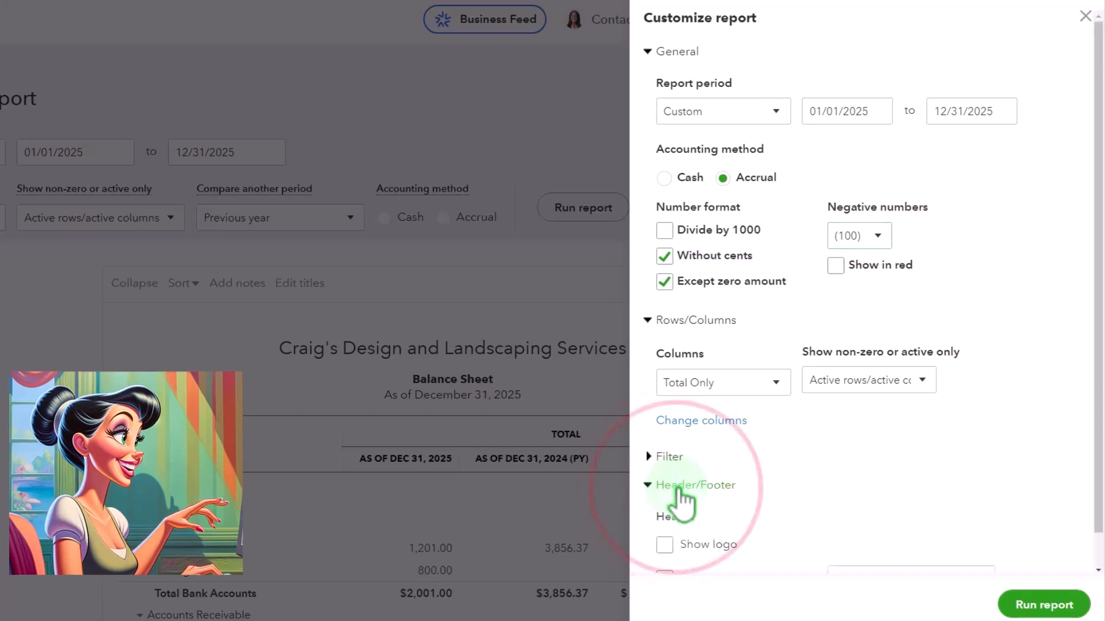
scroll(711, 379, down, 5)
click(667, 445)
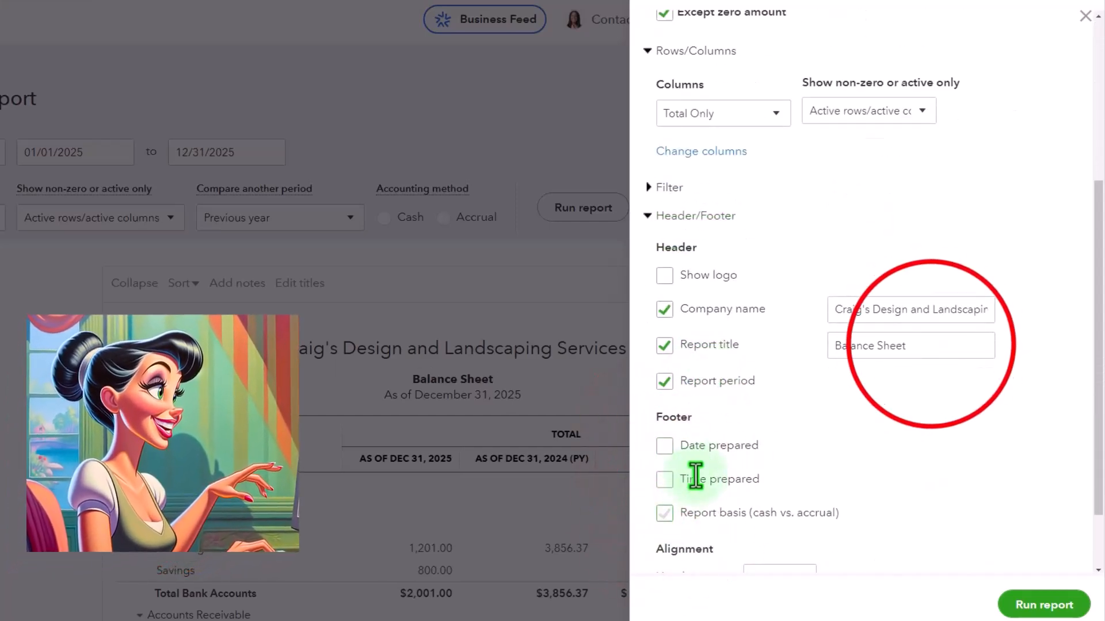
Step: Set the report title to "Balance Sheet - Horizontal Analysis" and run the customized report
triple_click(929, 347)
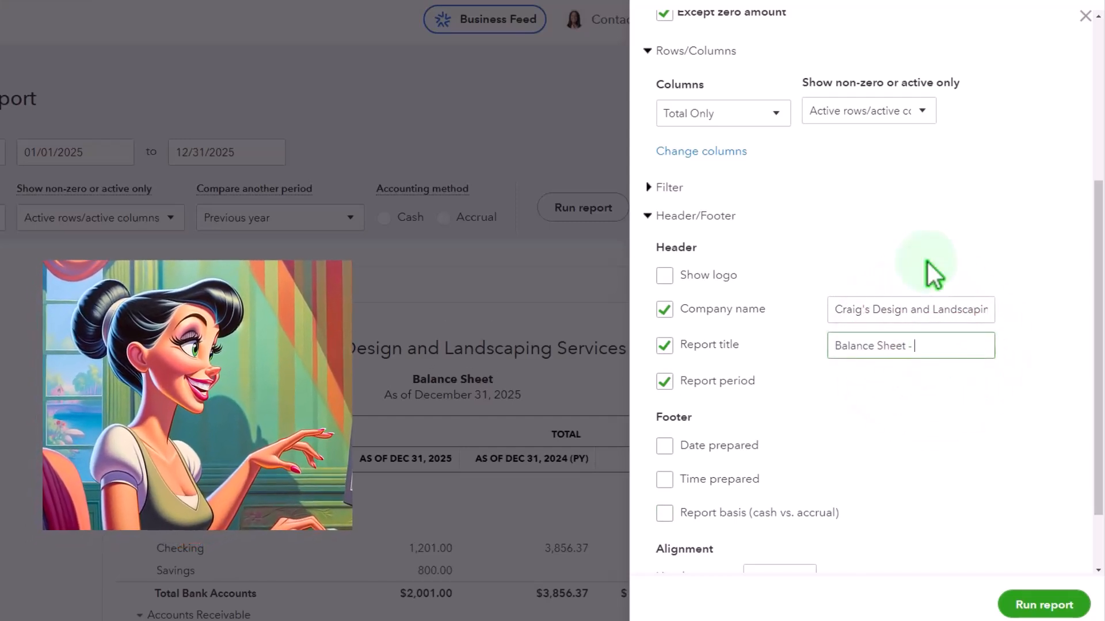
text(- H)
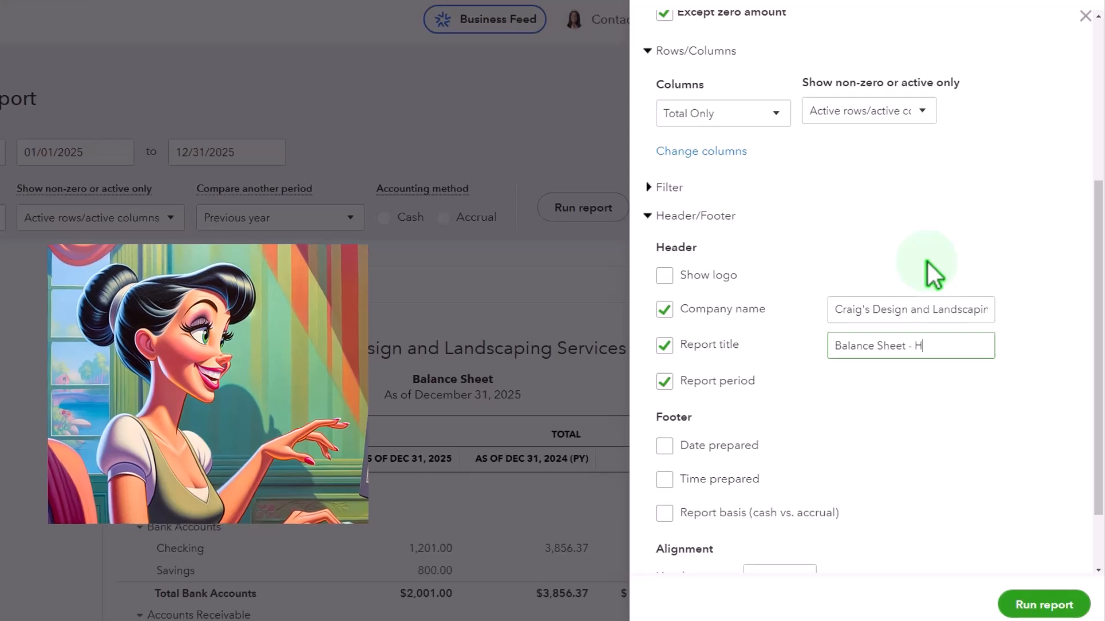
text(e)
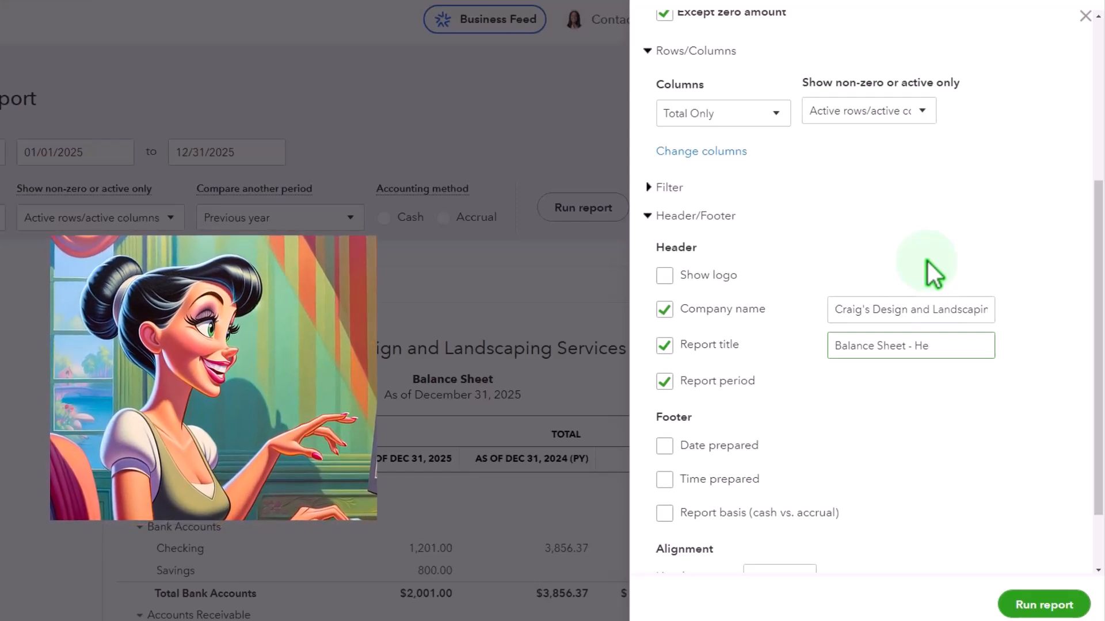
key(BackSpace)
key(BackSpace)
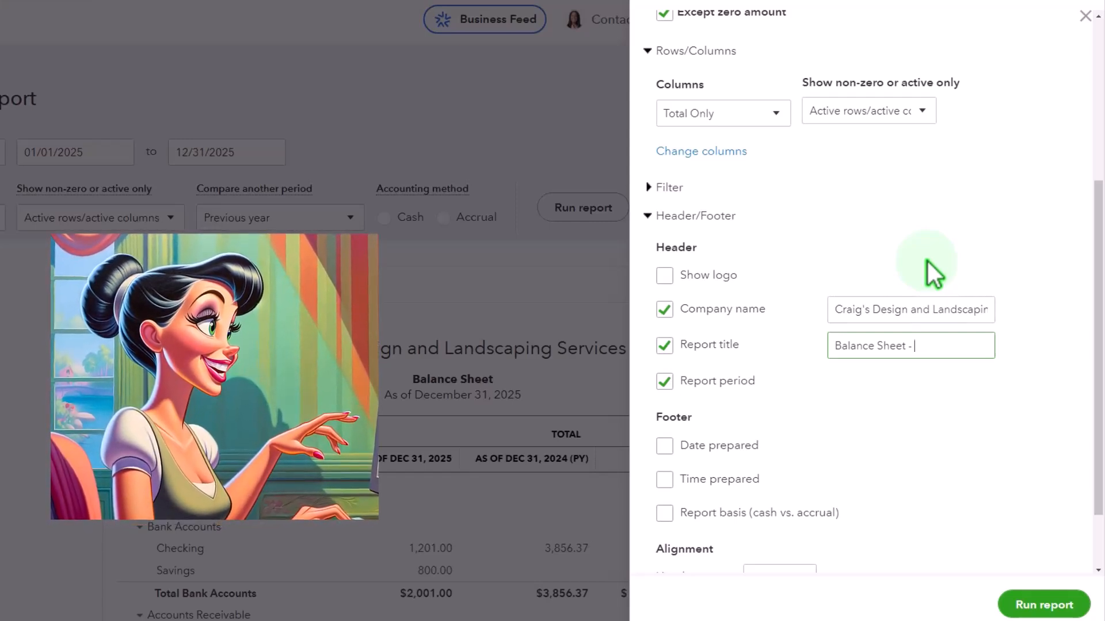
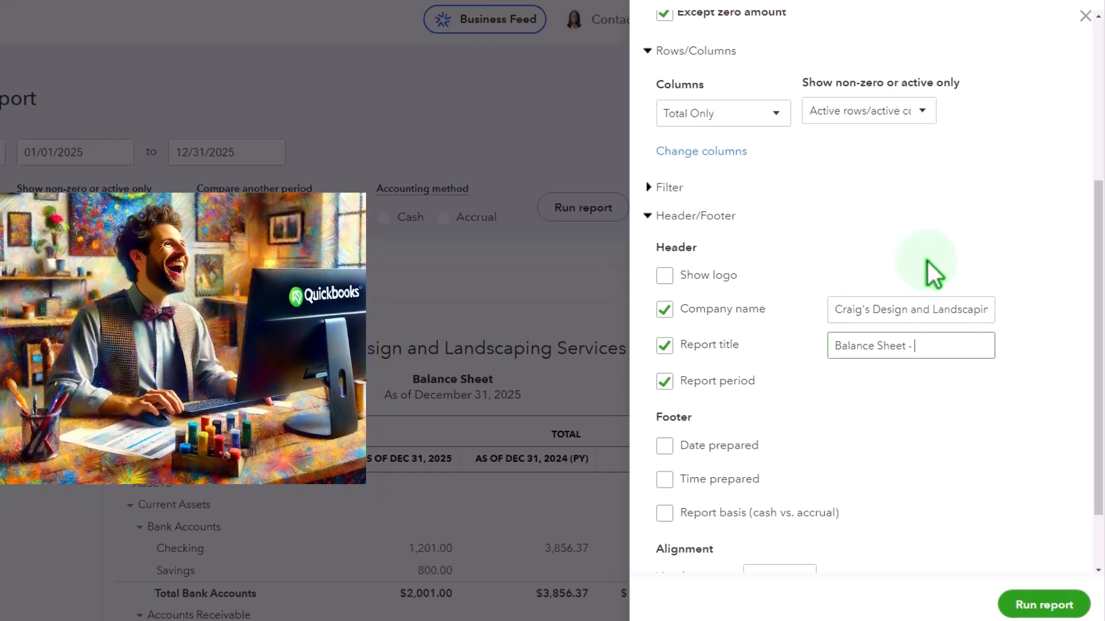
text(Ho)
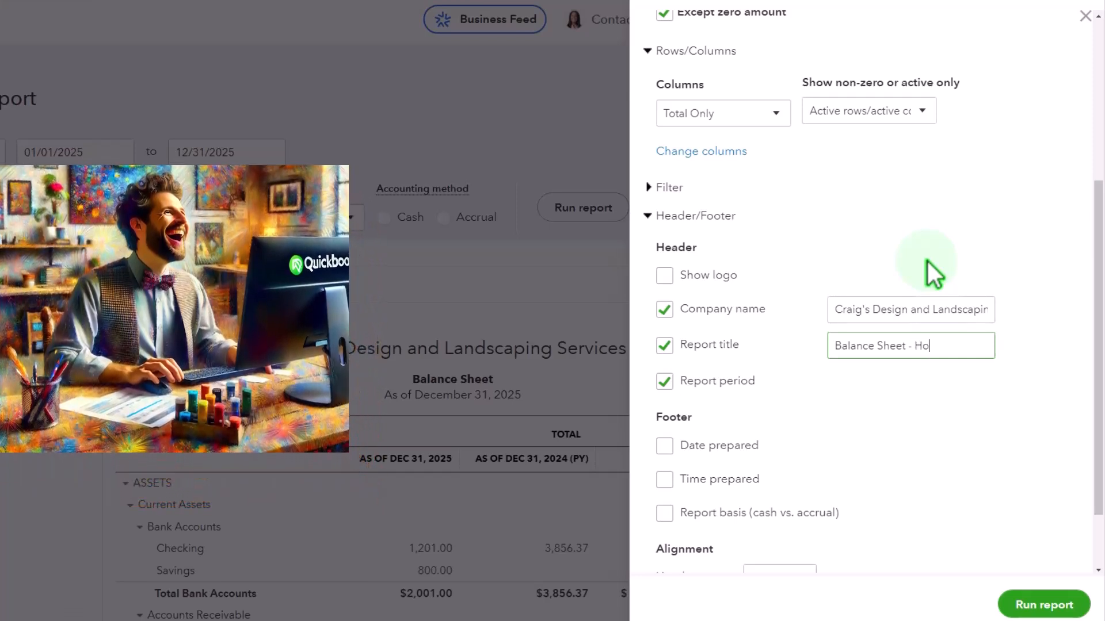
text(razontal An)
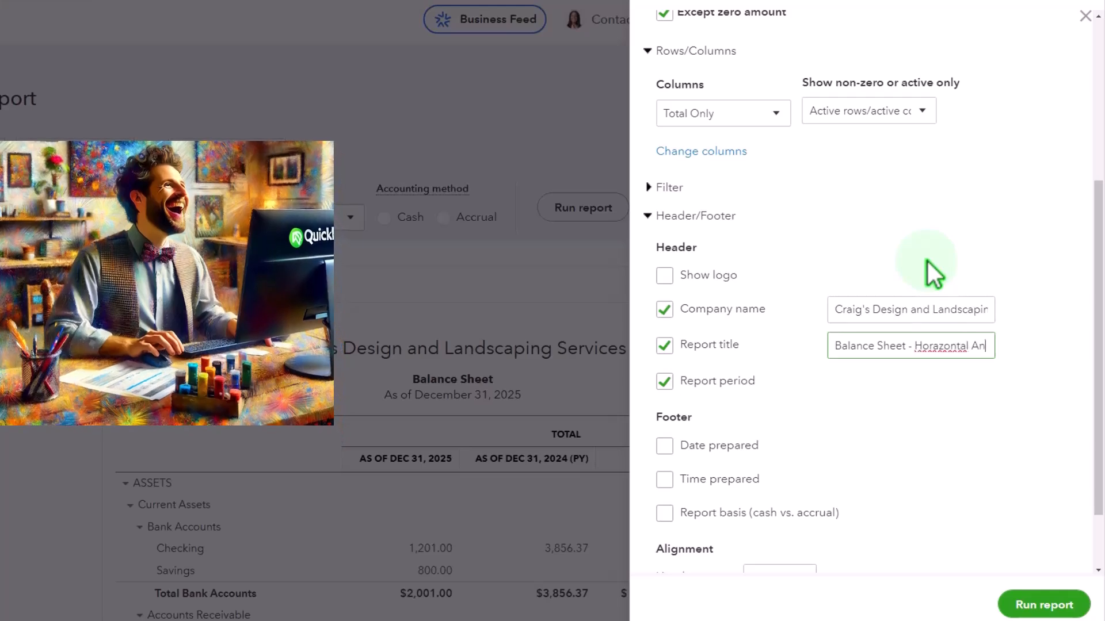
text(alsysis)
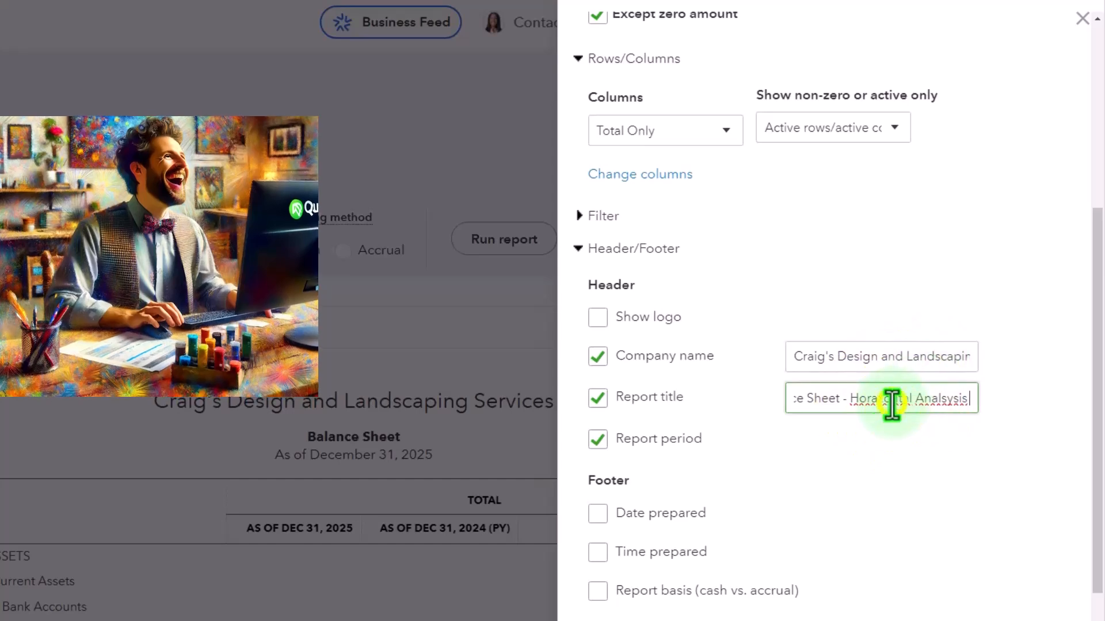
right_click(893, 405)
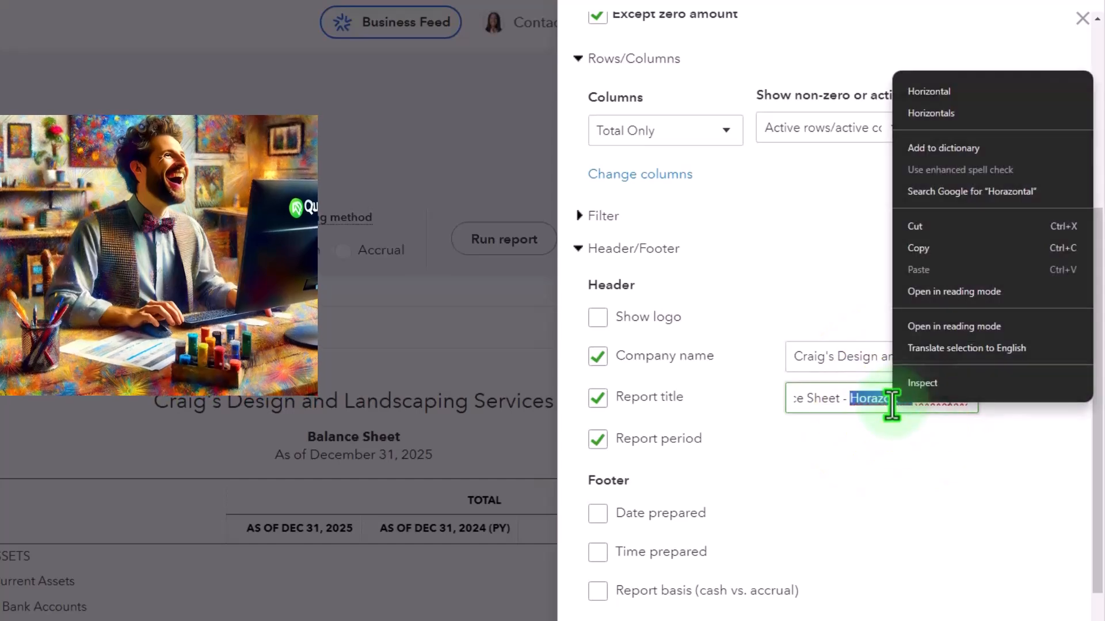
click(944, 92)
right_click(935, 403)
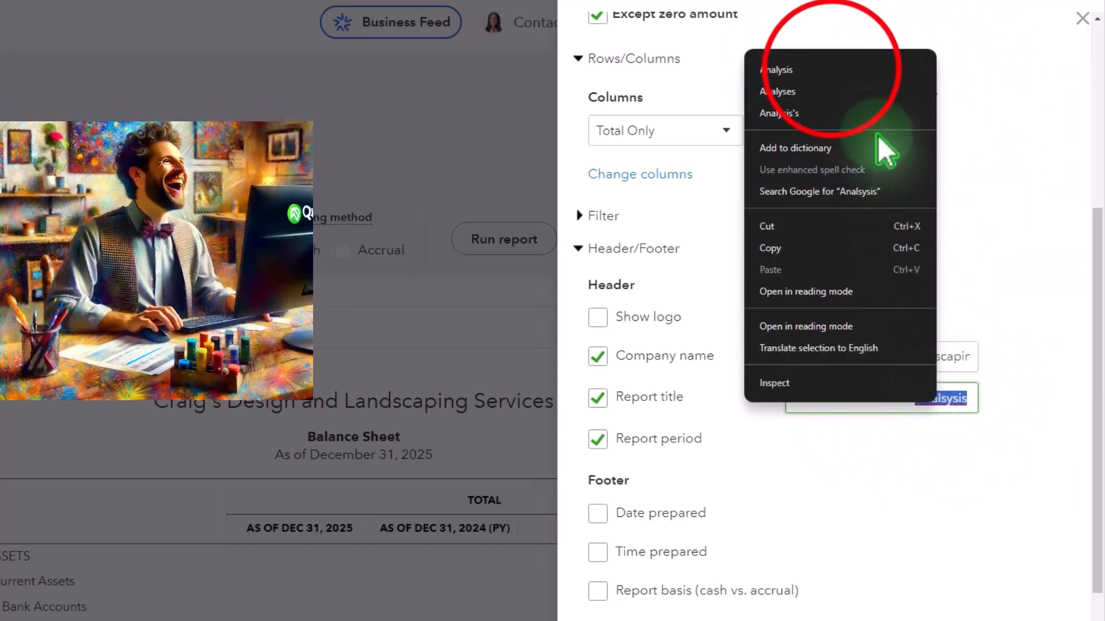
click(833, 72)
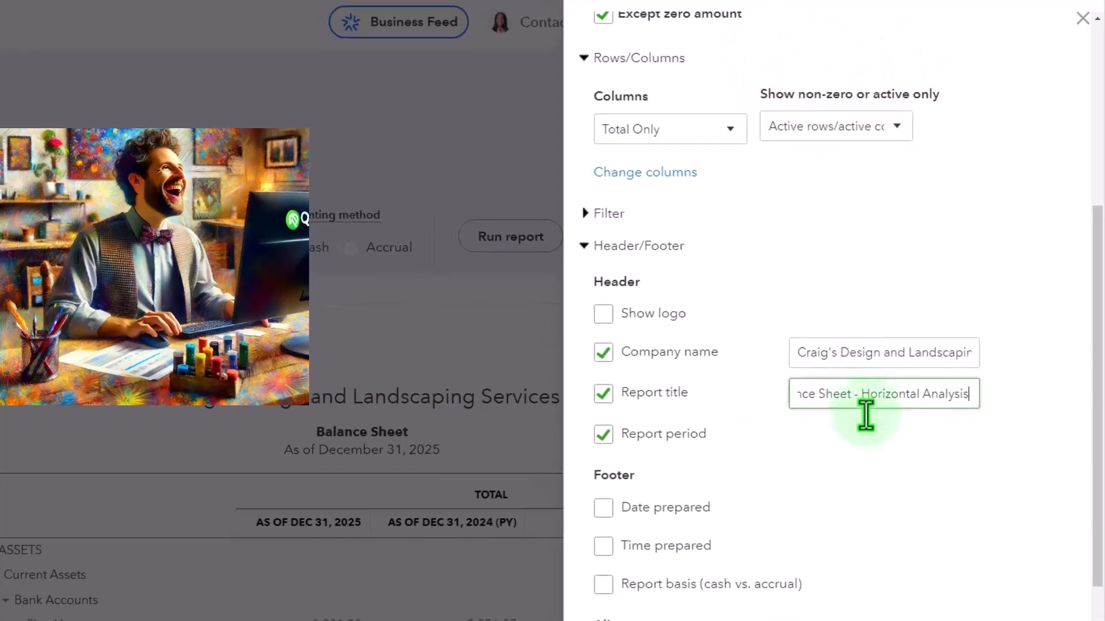
click(1052, 602)
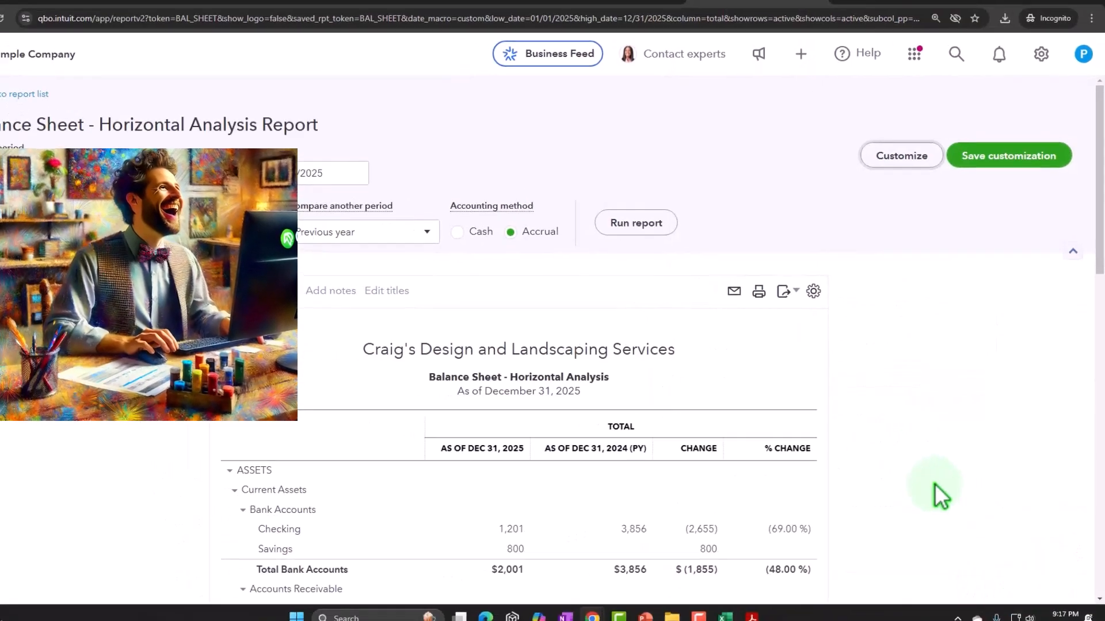
Step: Save the customized report as "3 Balance Sheet - Horizontal Analysis" in the Month end reports group
scroll(934, 485, down, 3)
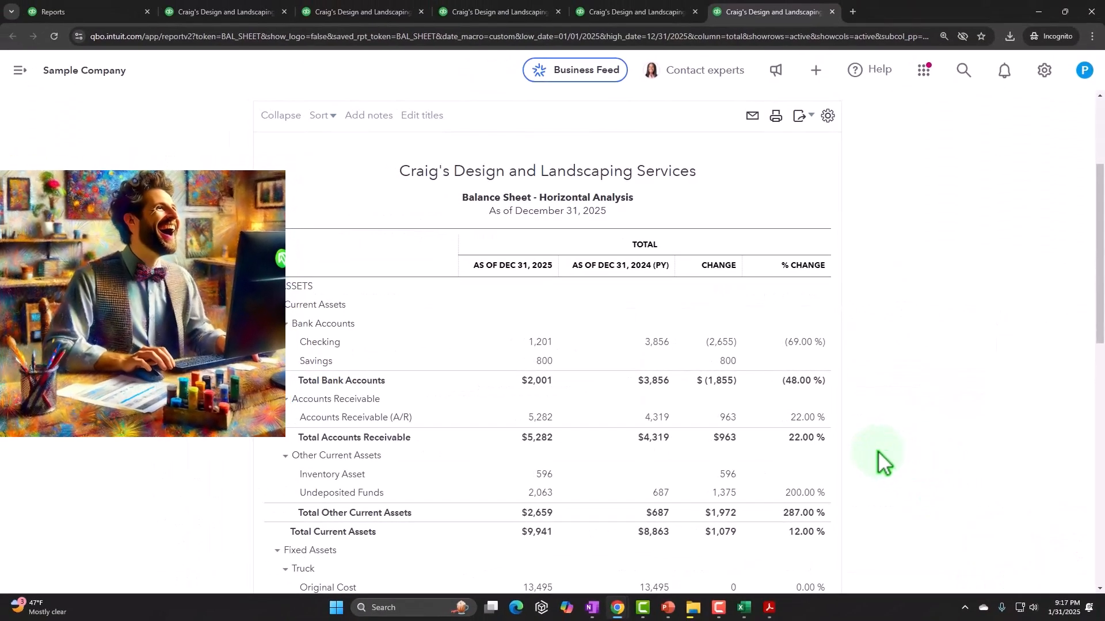
scroll(817, 342, down, 4)
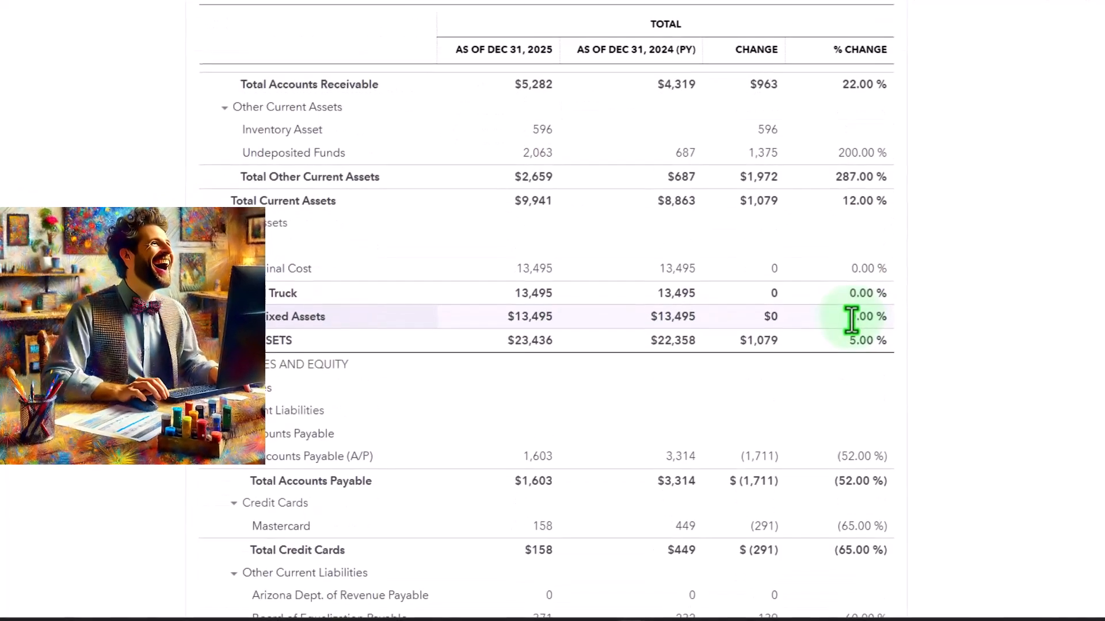
scroll(851, 320, up, 5)
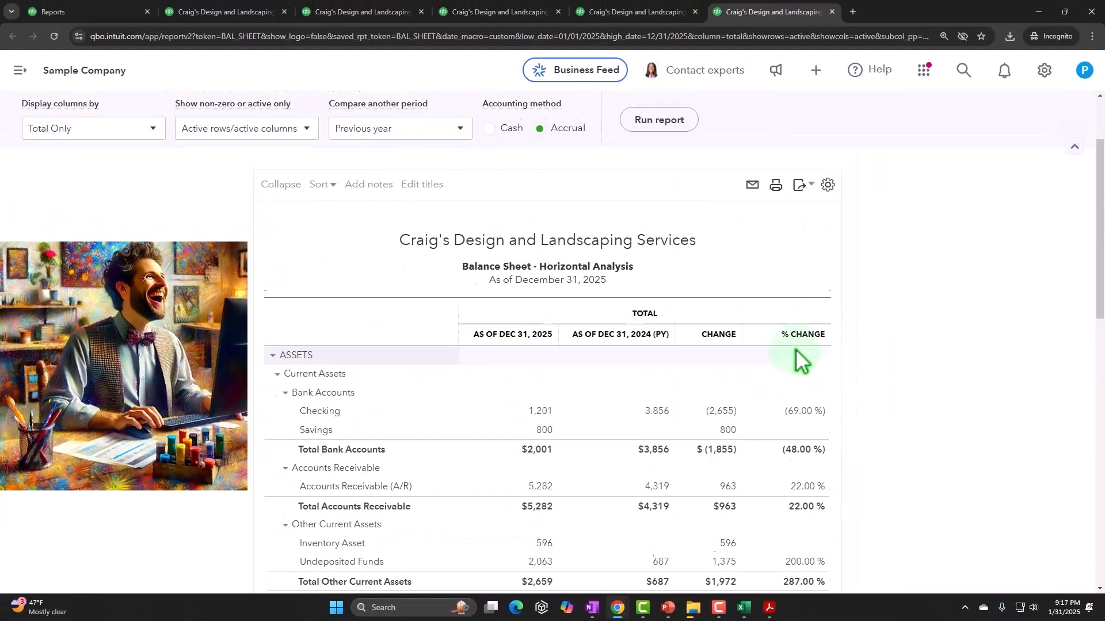
click(987, 173)
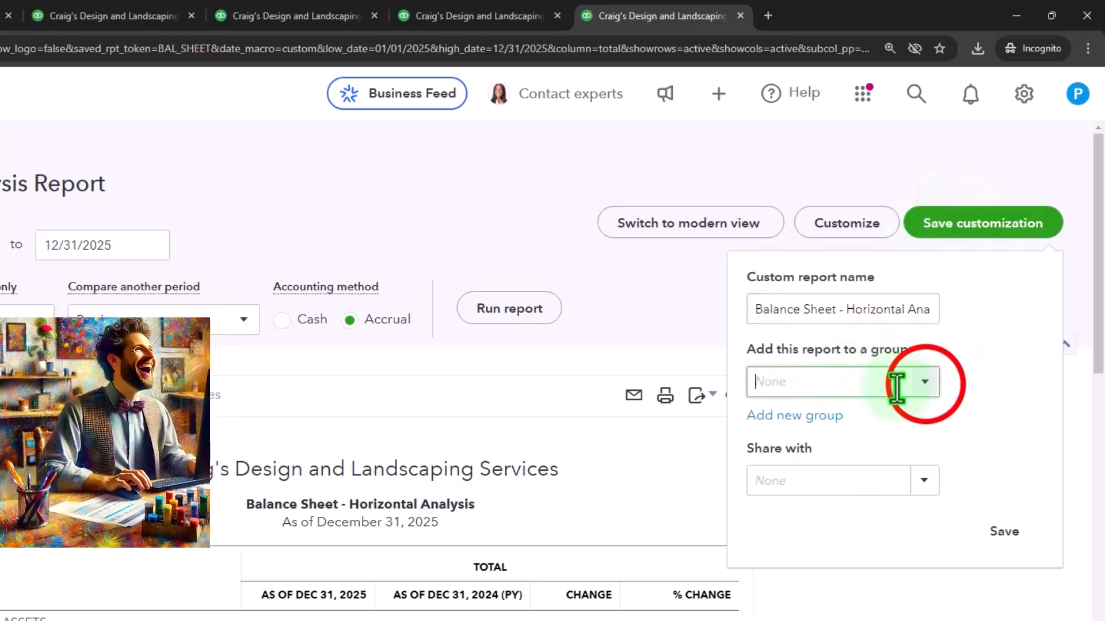
click(925, 383)
click(858, 416)
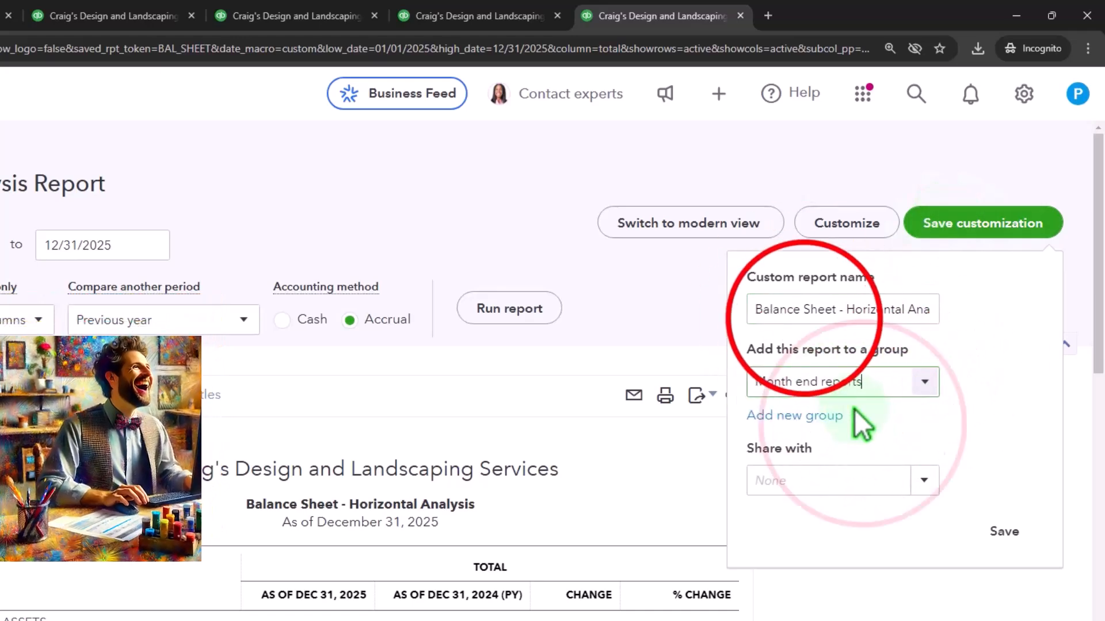
triple_click(804, 310)
key(Home)
text(3)
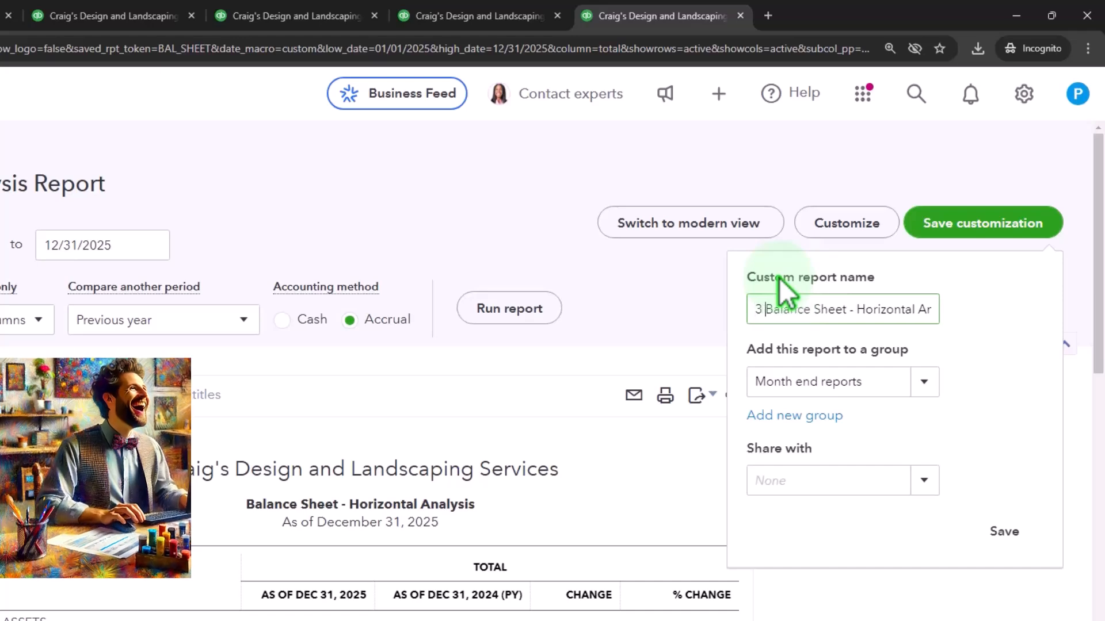
click(999, 529)
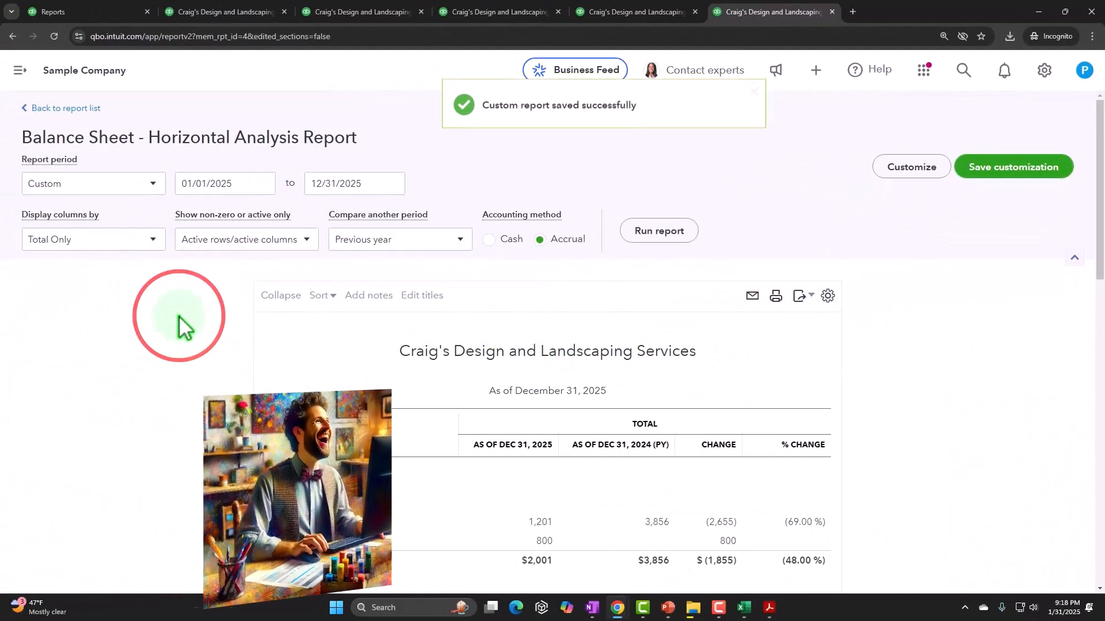
Step: Refresh the custom reports list to check the Month end reports group, and return to the horizontal analysis report
click(92, 12)
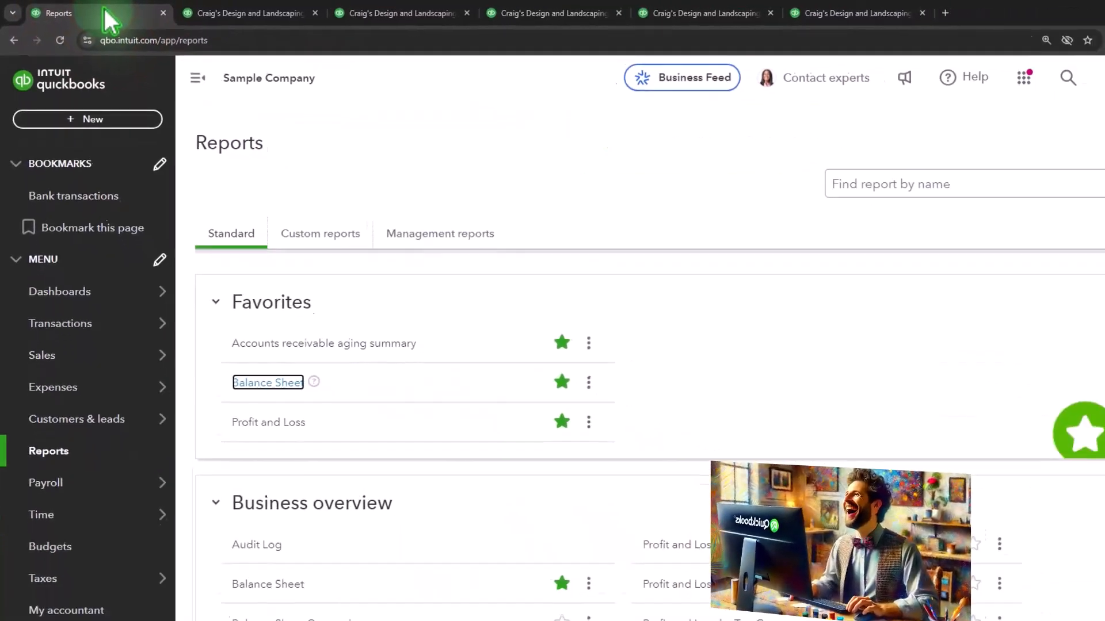
click(314, 236)
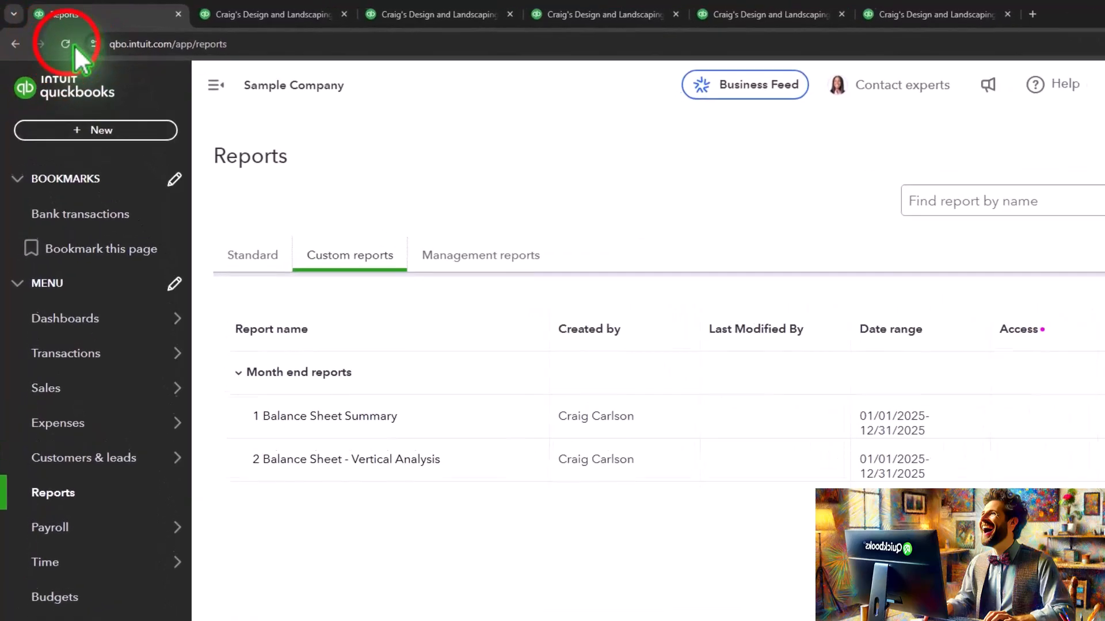
click(67, 45)
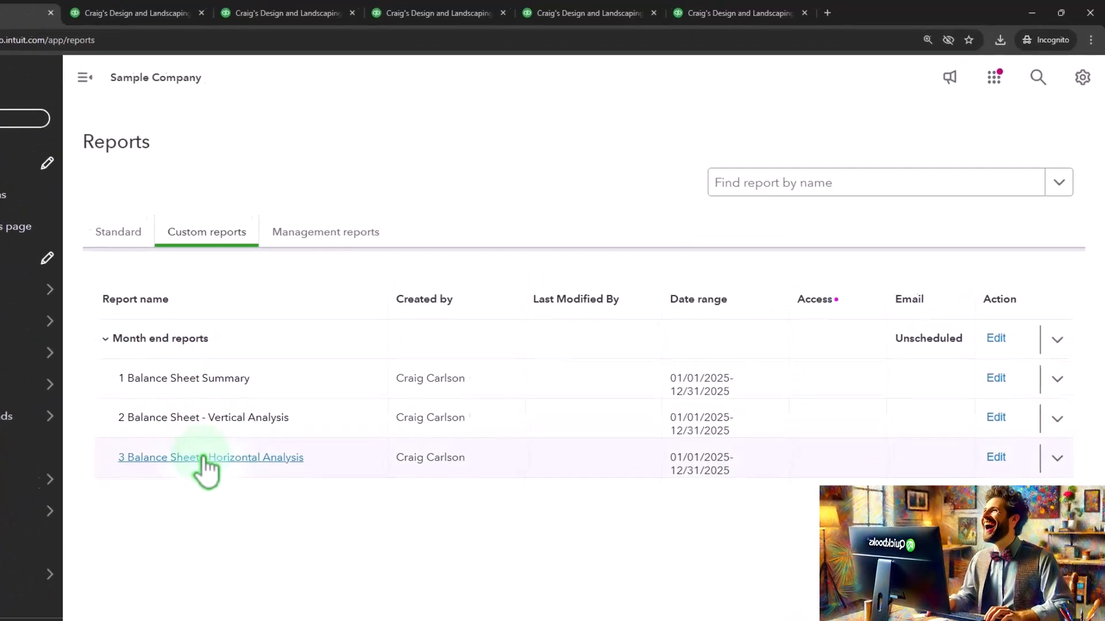
click(694, 13)
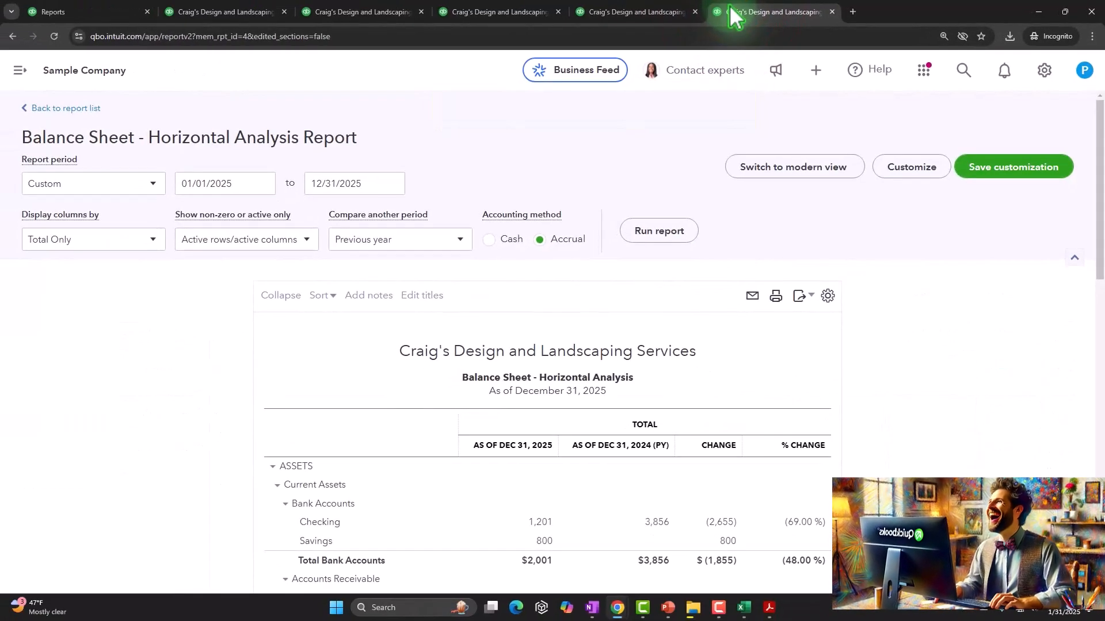
scroll(147, 321, down, 2)
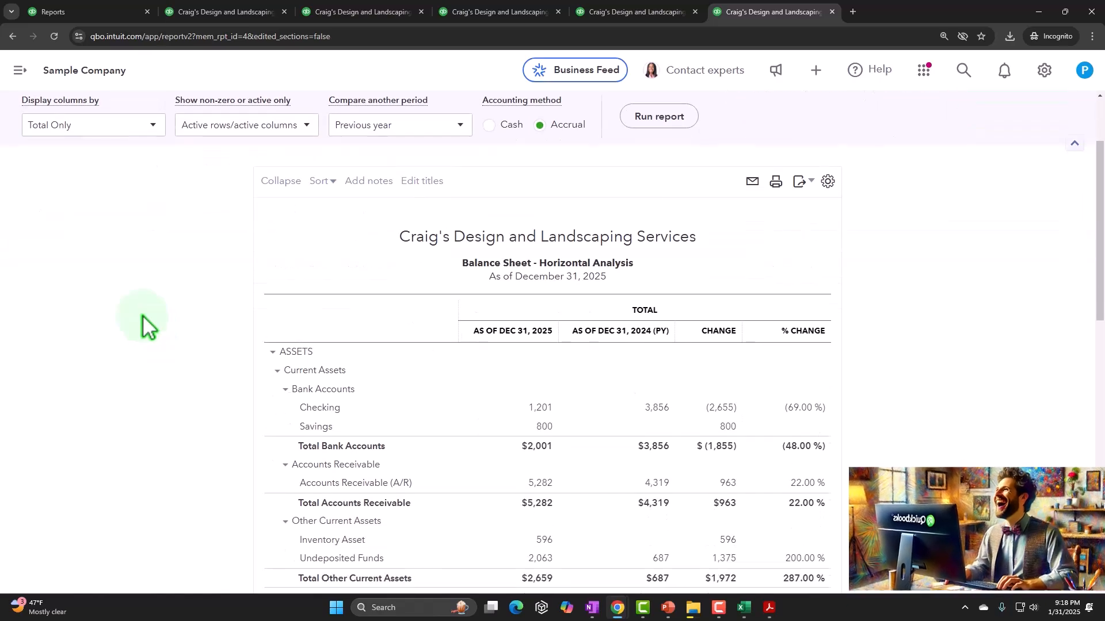
Step: Customize the horizontal analysis report to show negative numbers in red, run it, and review the result
scroll(140, 313, down, 1)
scroll(133, 311, up, 4)
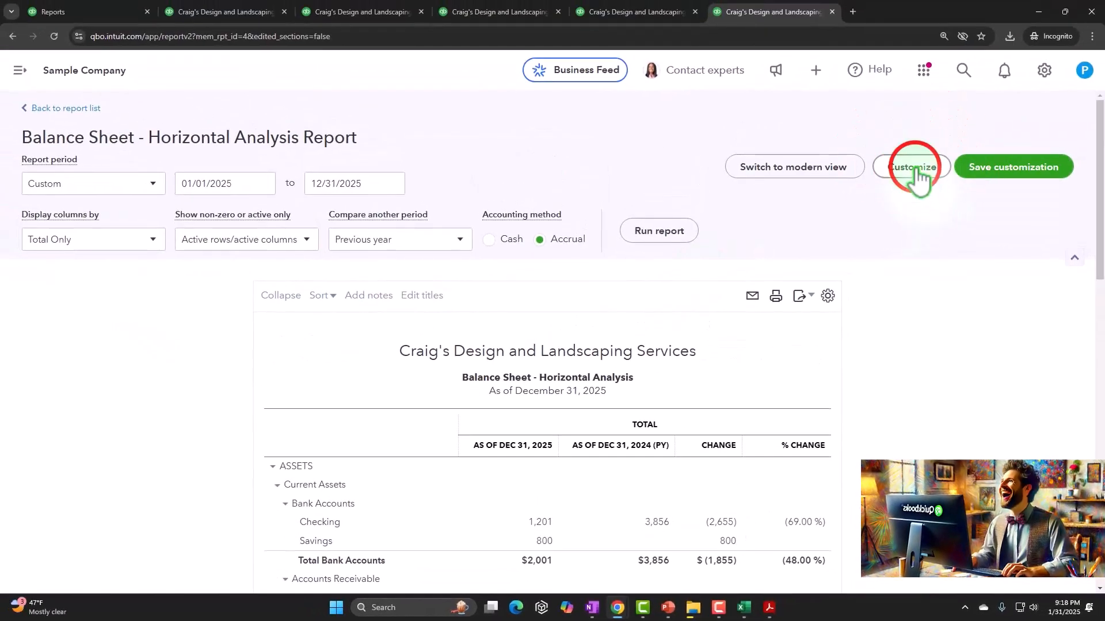
click(919, 176)
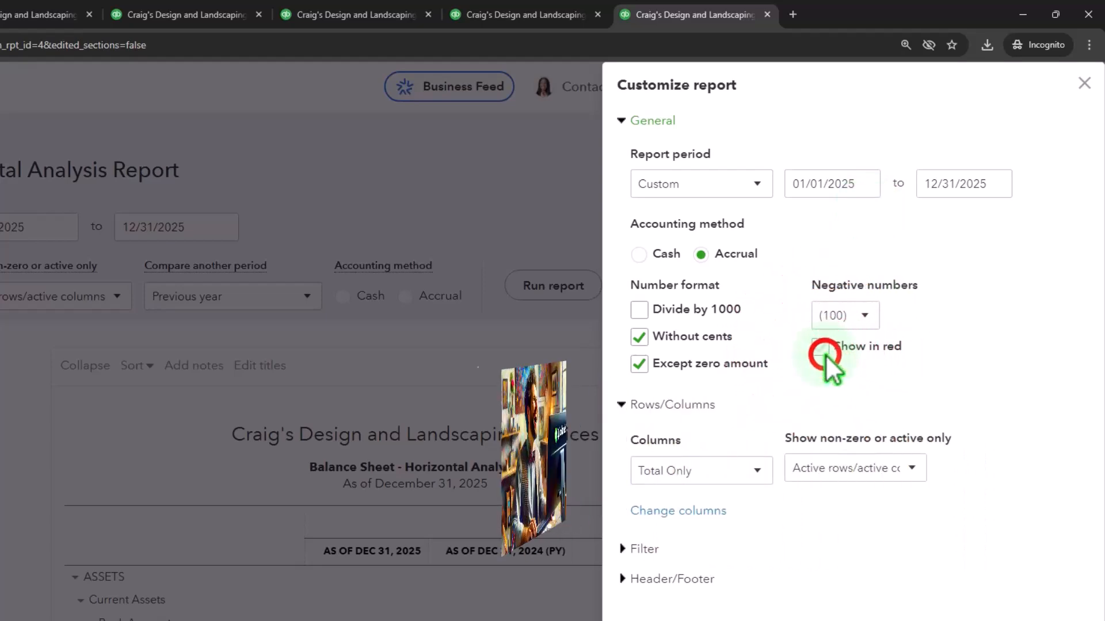
click(821, 350)
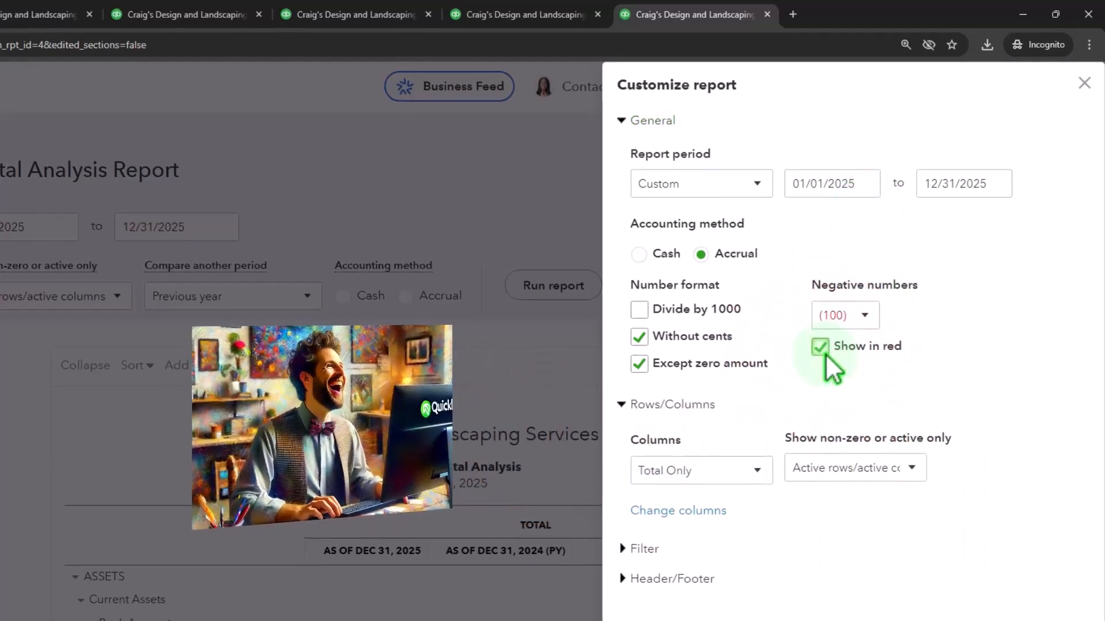
click(1036, 598)
scroll(1001, 515, down, 10)
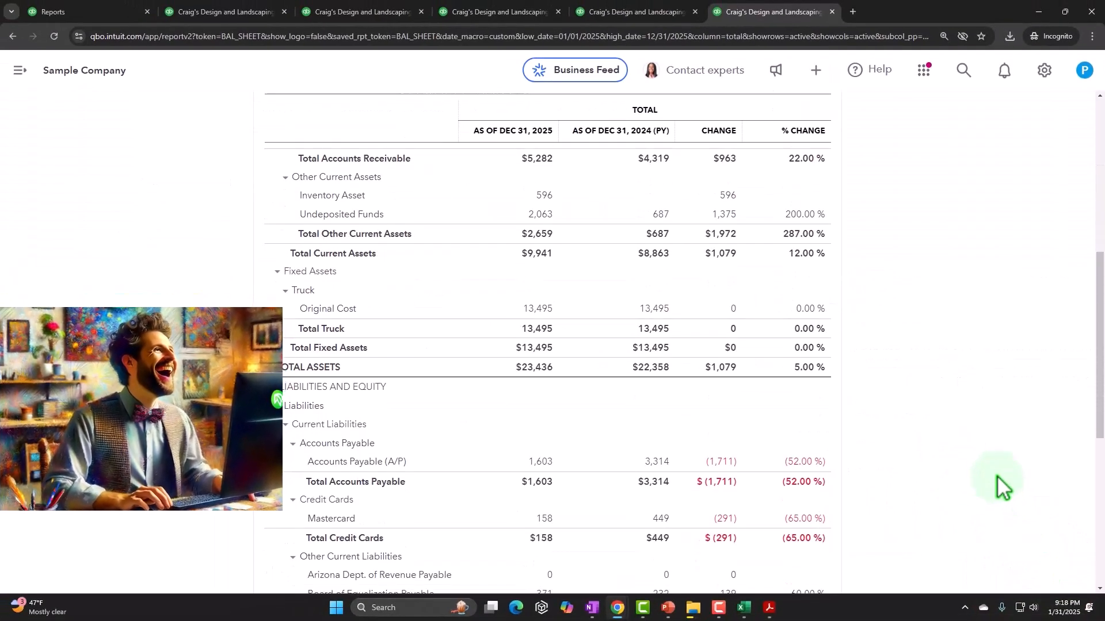
scroll(998, 483, up, 10)
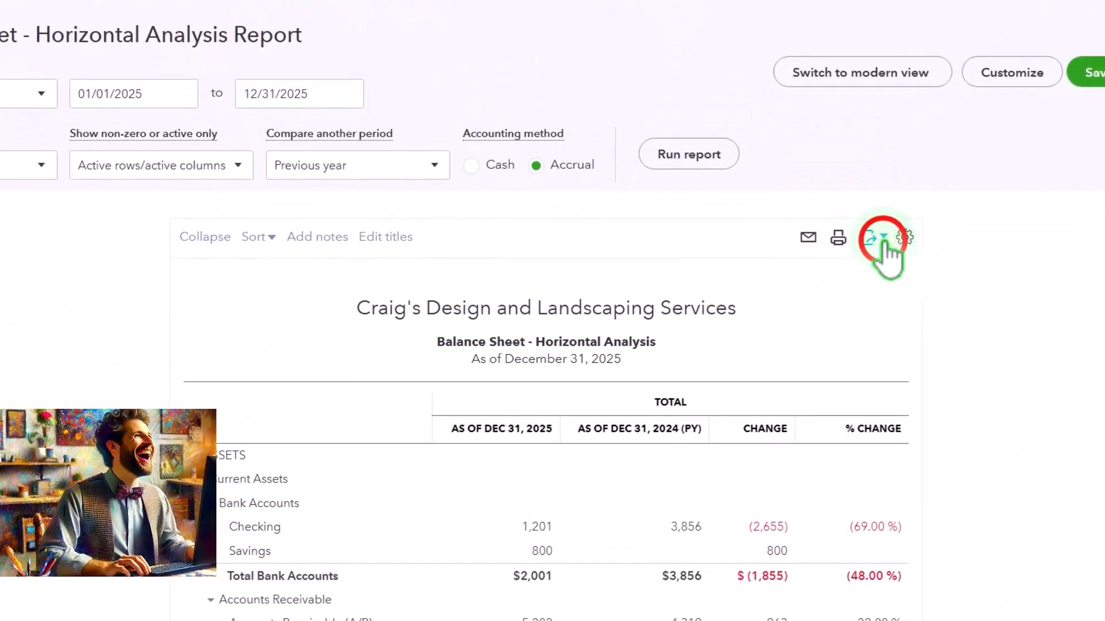
Step: Export the report to Excel and save it as 3 in the Pictures folder
click(875, 237)
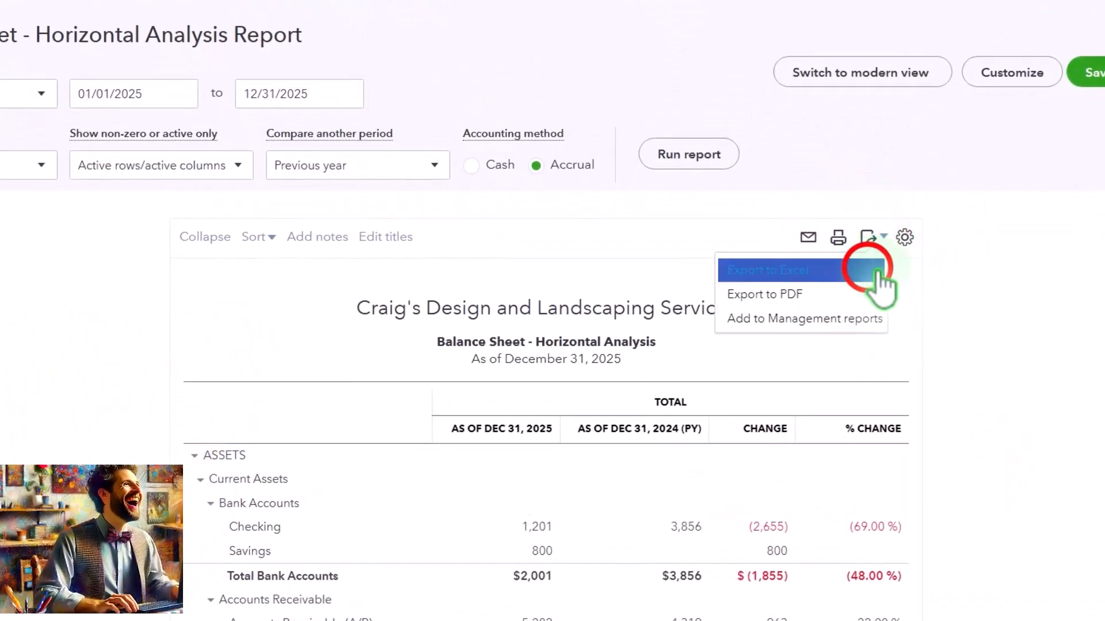
click(881, 282)
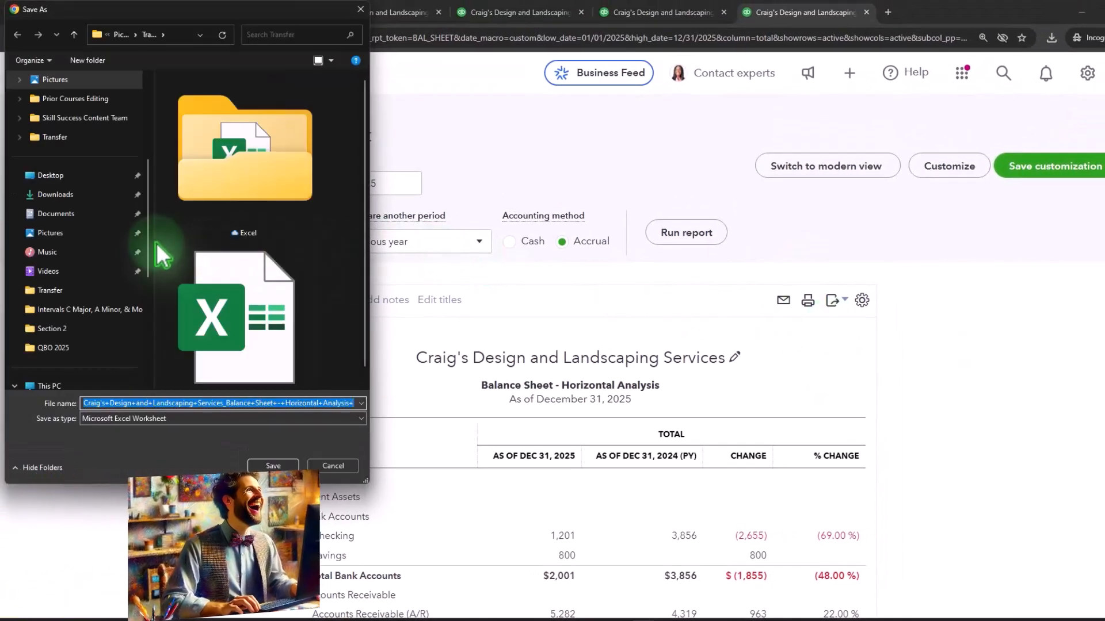
click(95, 233)
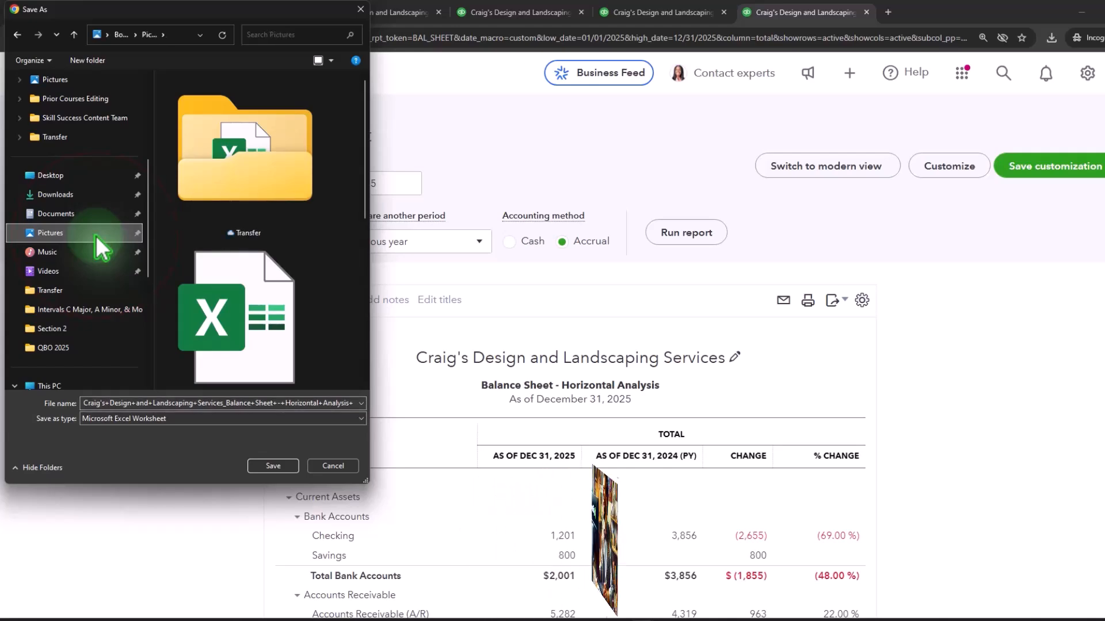
double_click(246, 405)
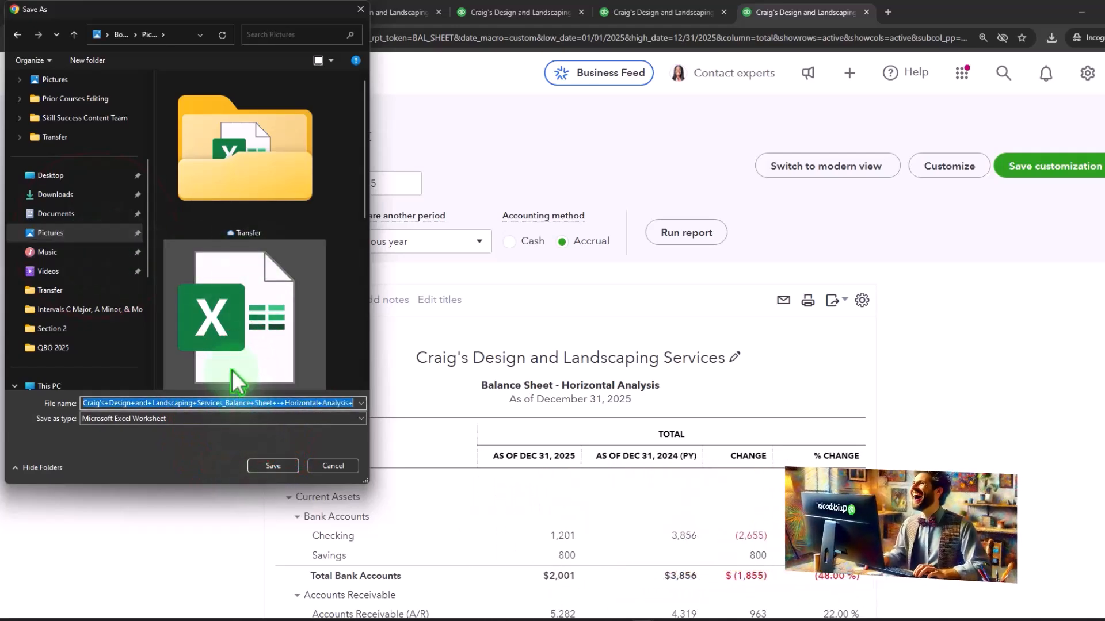
text(1)
click(262, 464)
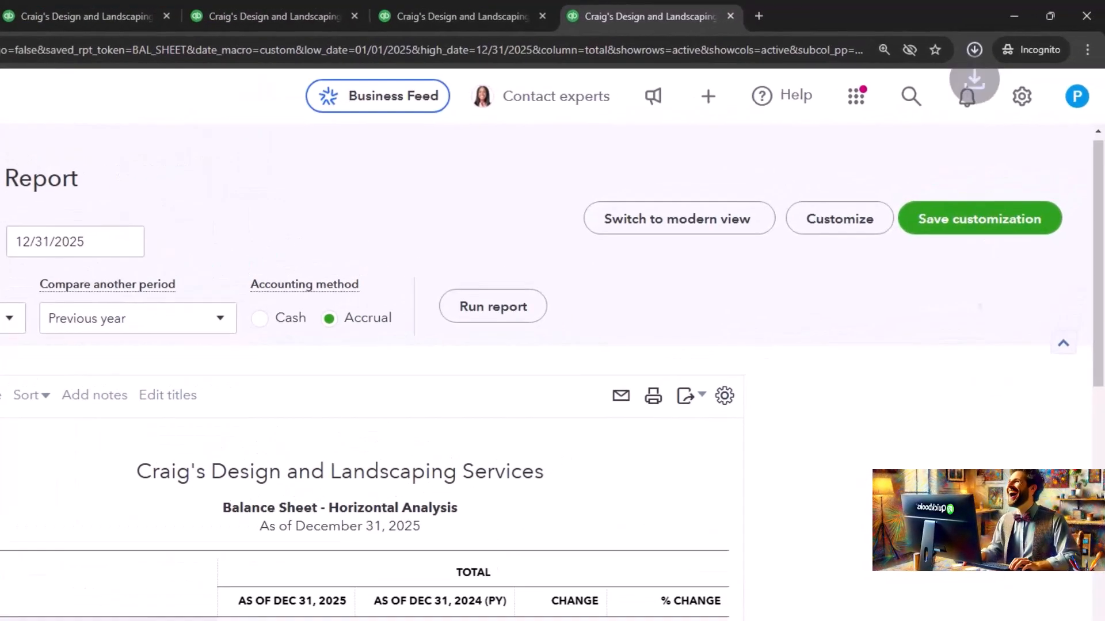
Step: Switch to File Explorer and open the exported workbook 3 from the Pictures folder in Excel
click(694, 608)
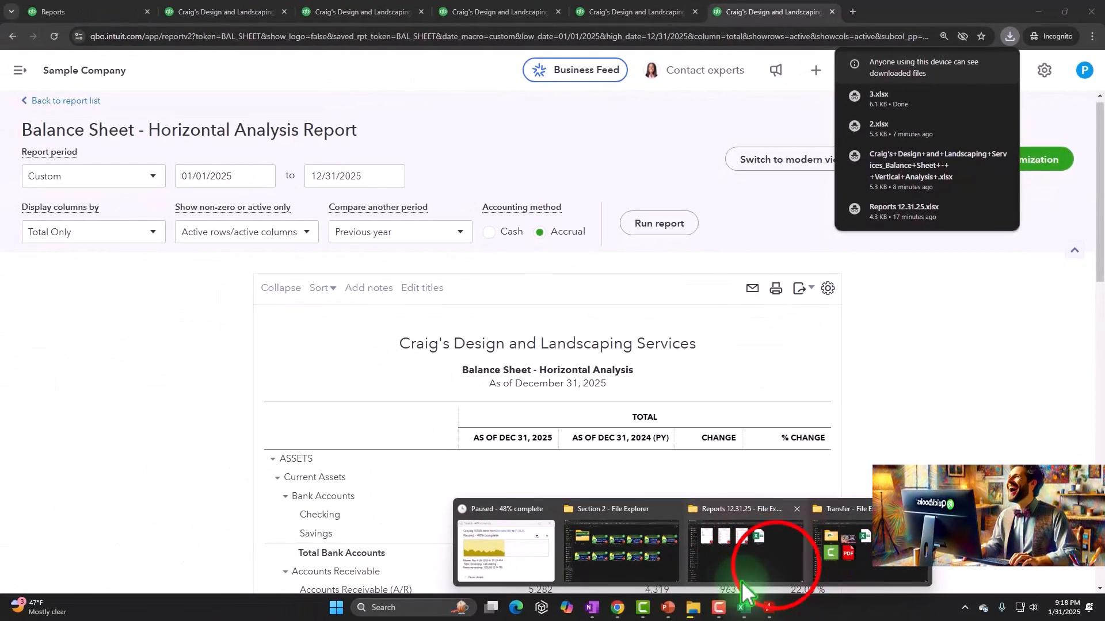
click(776, 571)
mouse_move(693, 607)
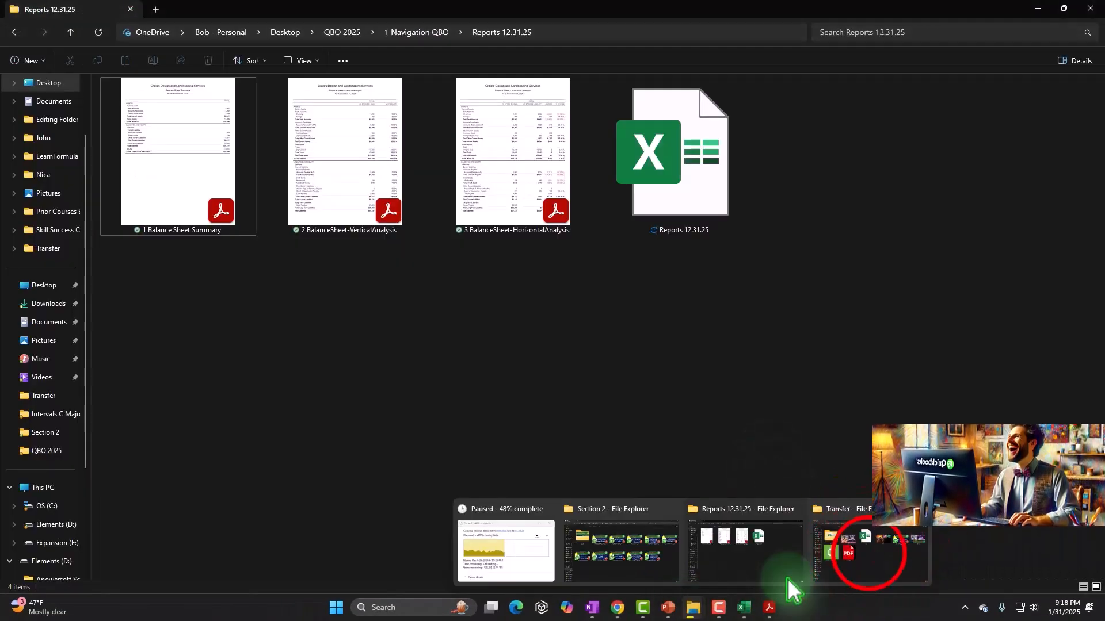
click(868, 553)
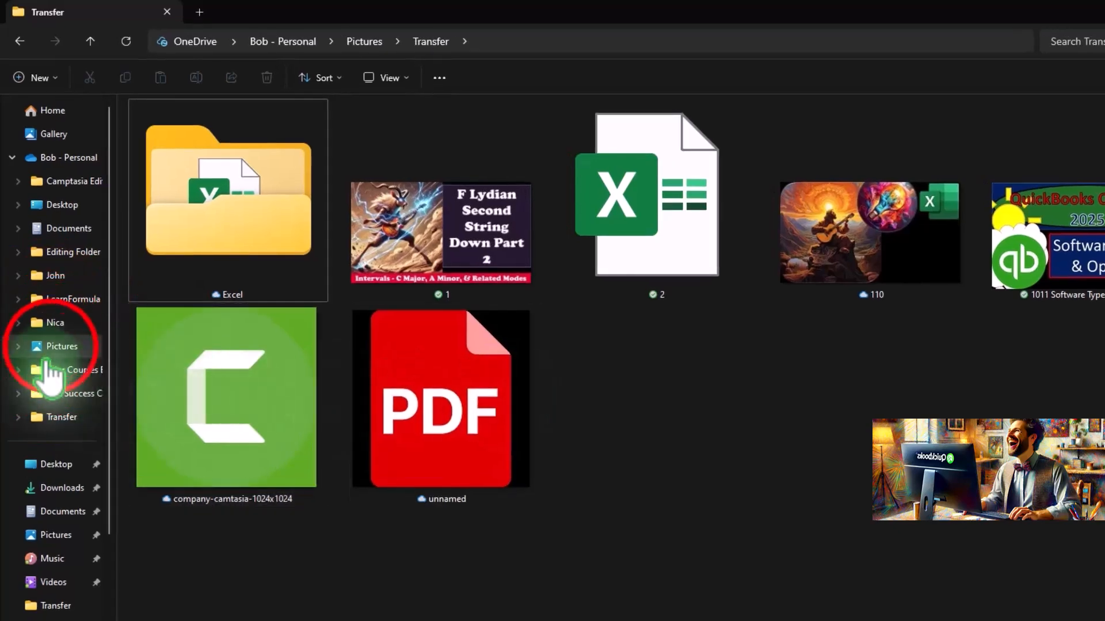
click(47, 282)
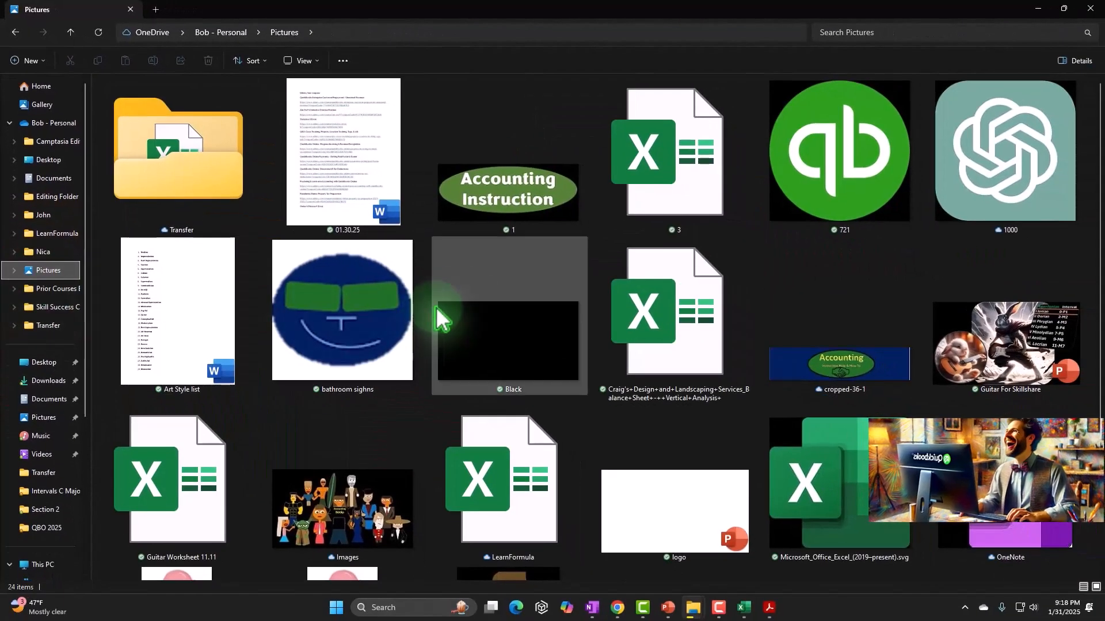
click(661, 183)
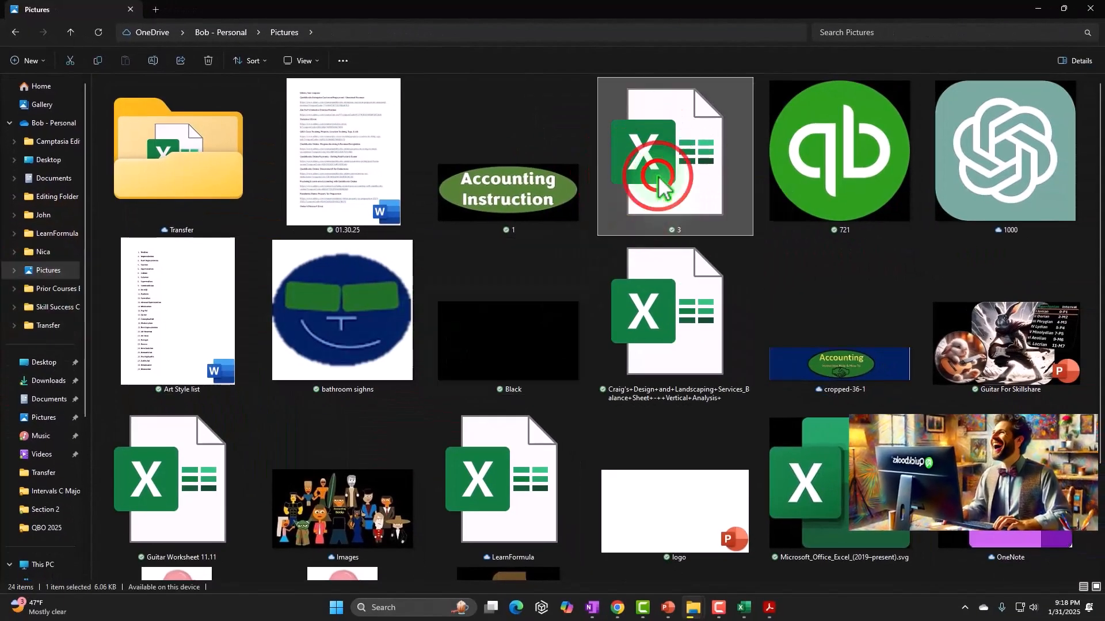
double_click(662, 183)
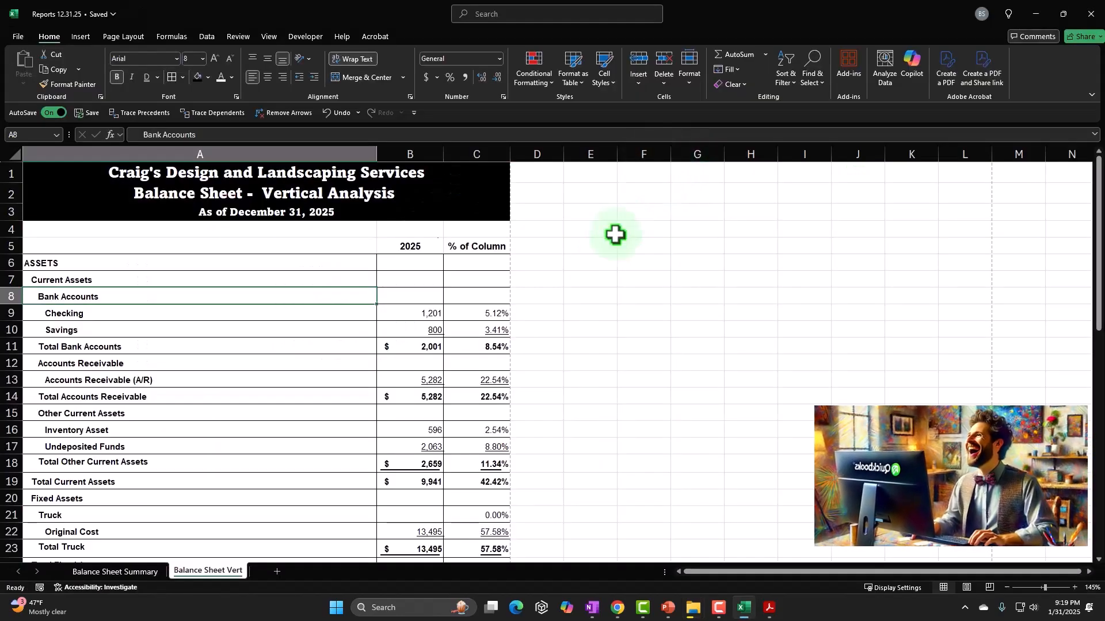
click(591, 295)
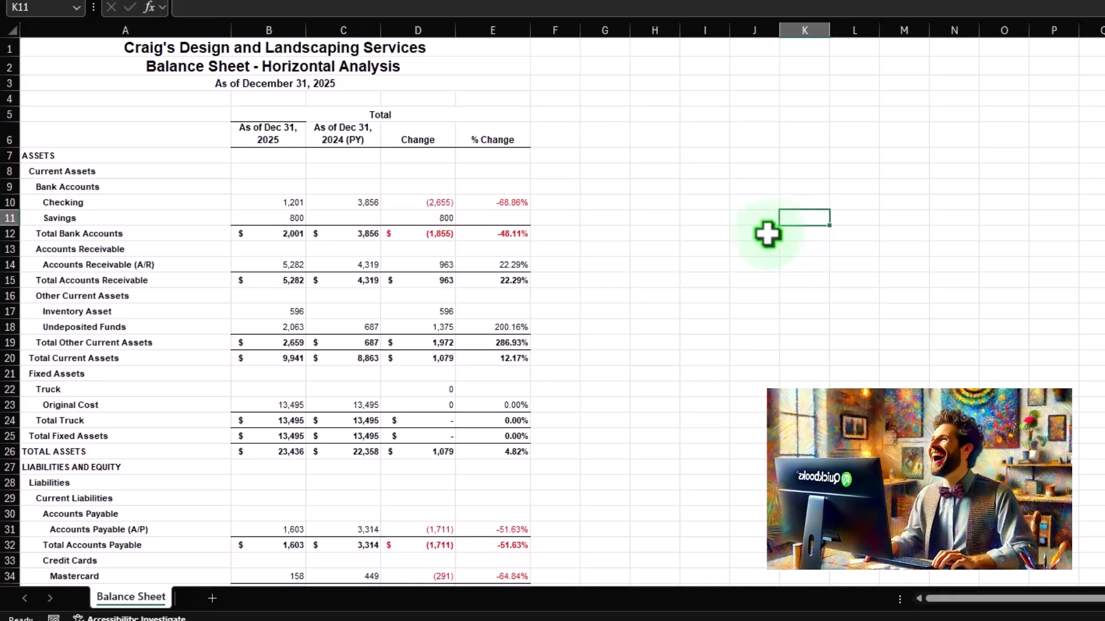
Step: Copy the Balance Sheet worksheet into the Reports 12.31.25.xlsx workbook, before the Balance Sheet Summary sheet
right_click(156, 597)
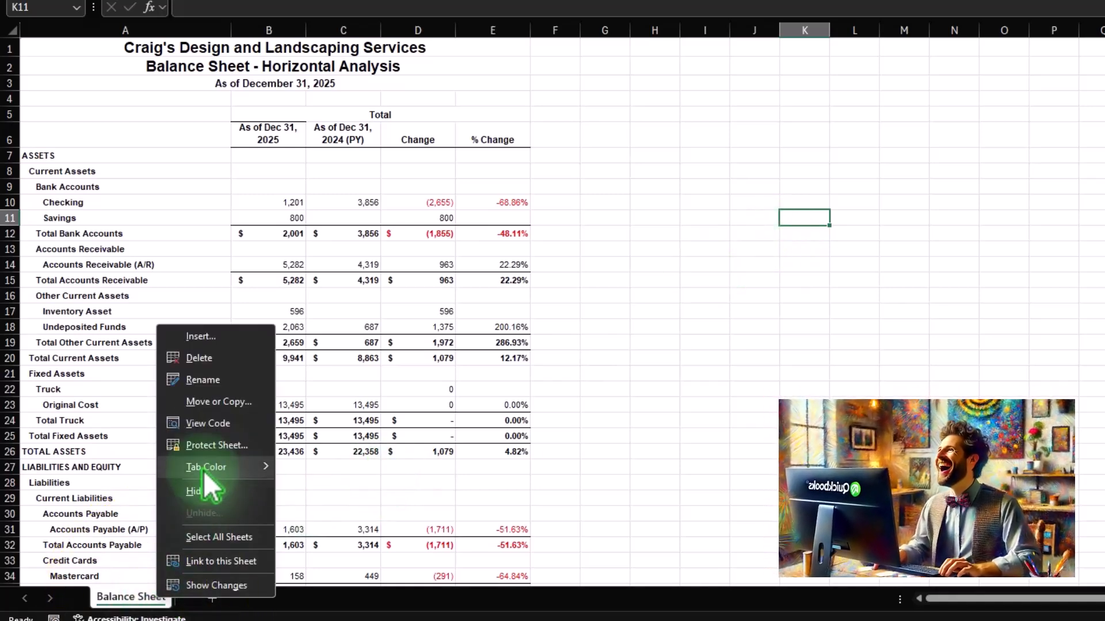
click(211, 404)
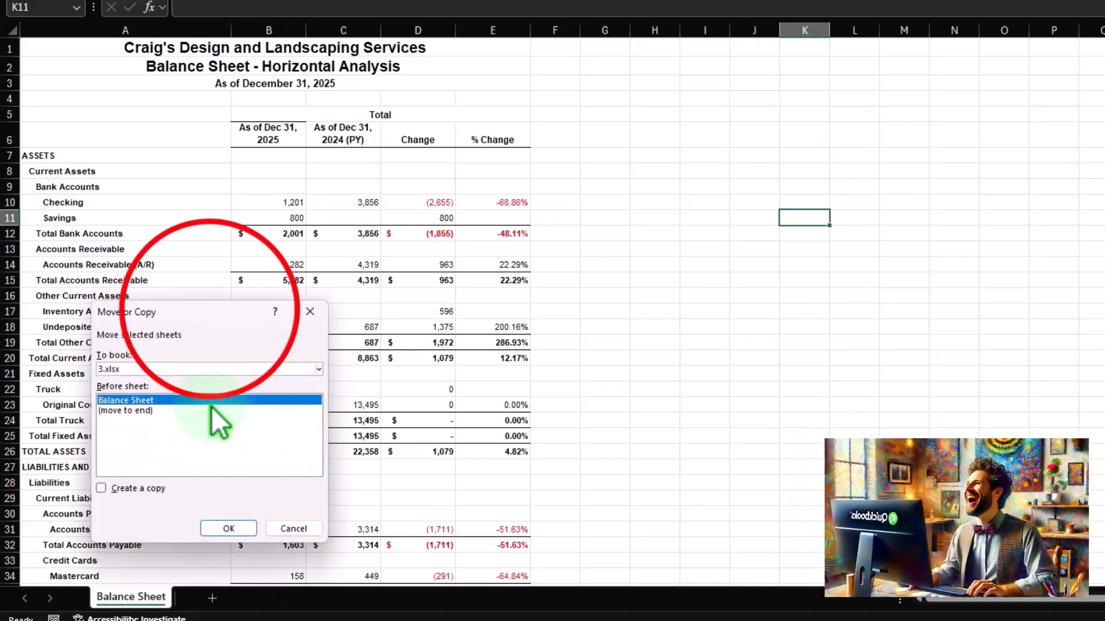
drag(216, 311, 800, 109)
click(692, 279)
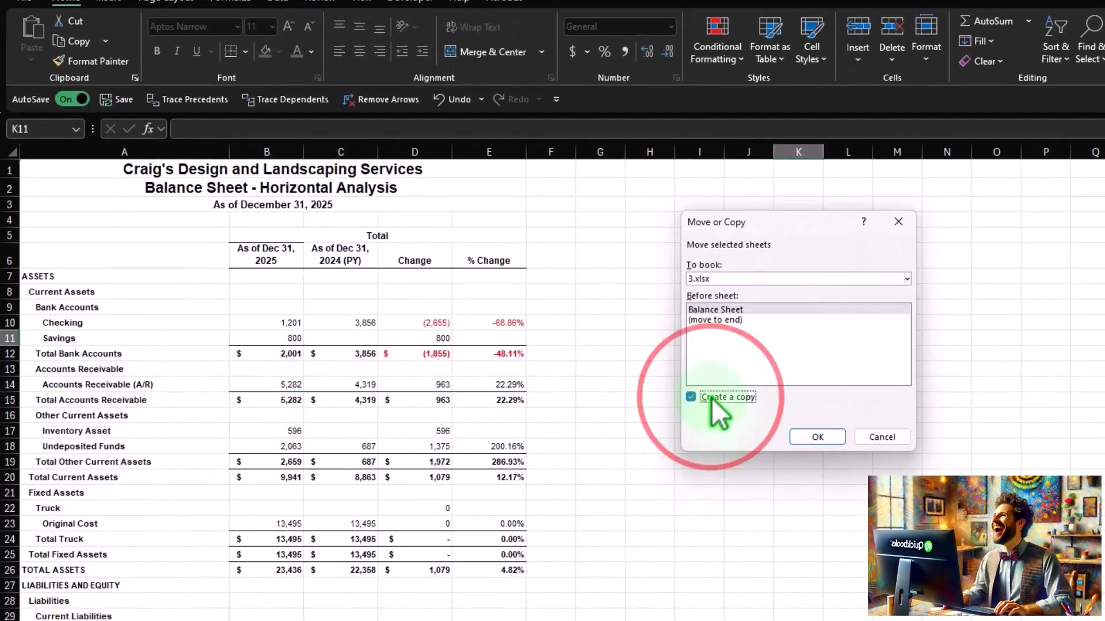
click(831, 290)
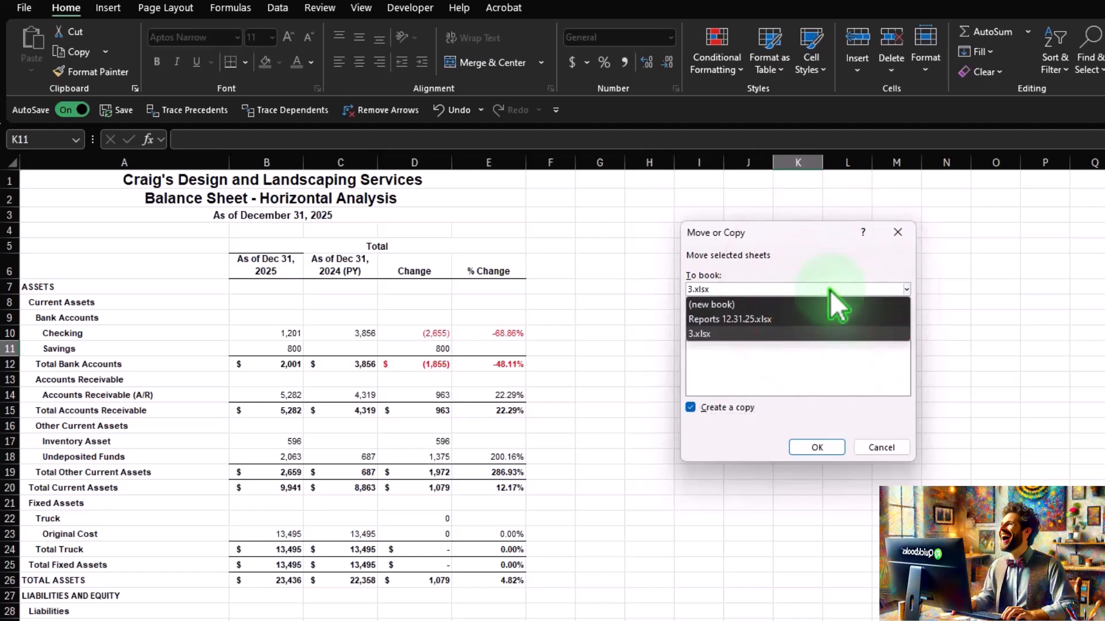
click(712, 320)
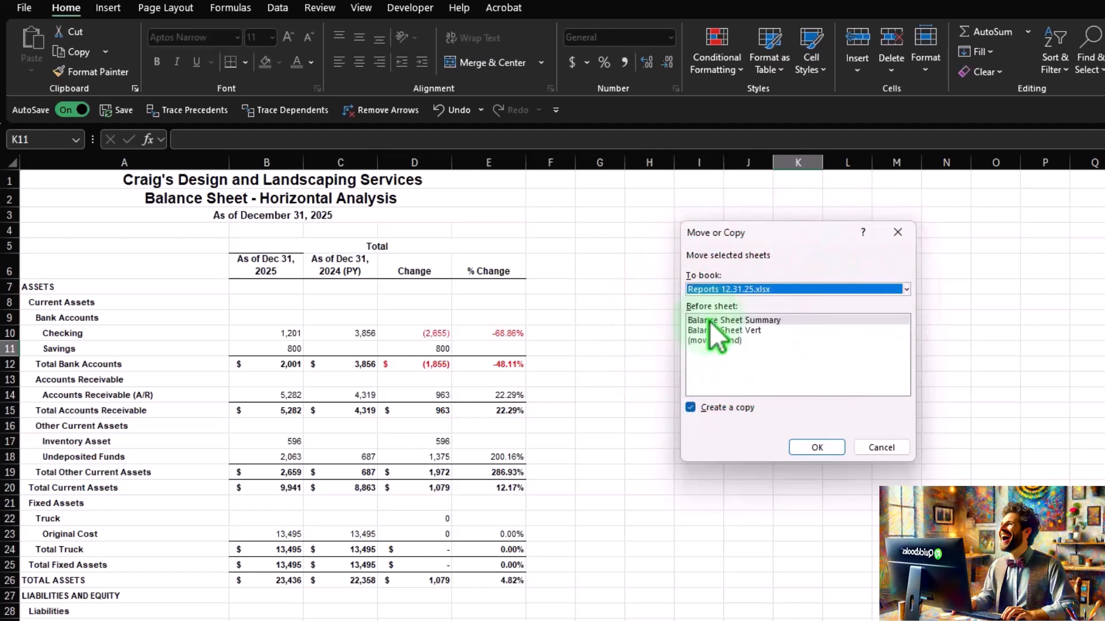
click(816, 447)
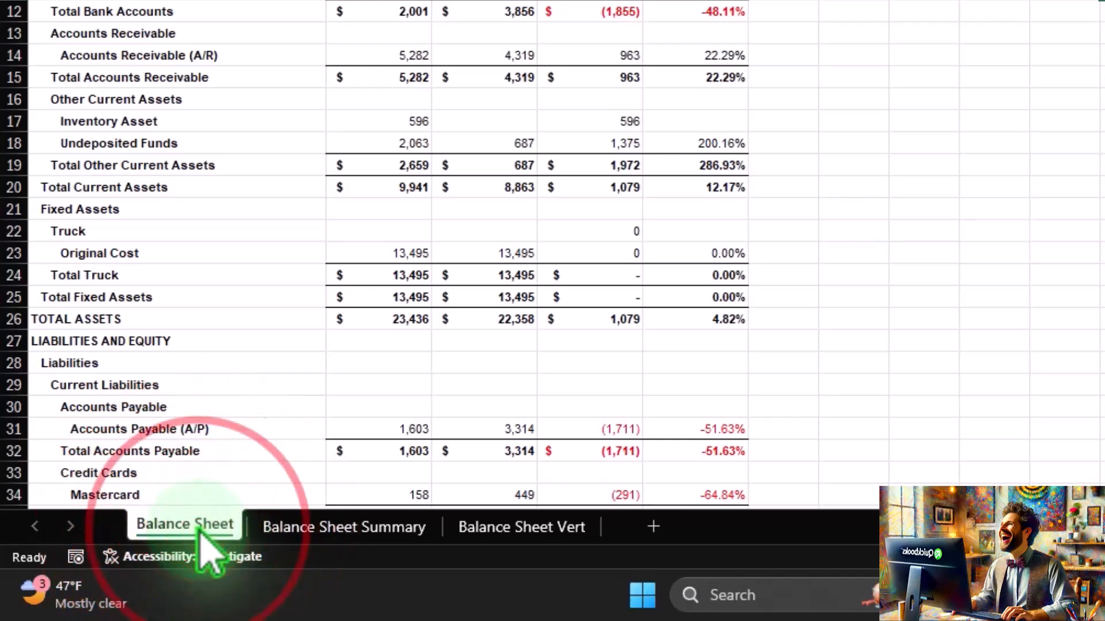
Step: Move the copied Balance Sheet worksheet after Balance Sheet Vert and rename it "Balance Sheet Hor"
drag(196, 509, 607, 525)
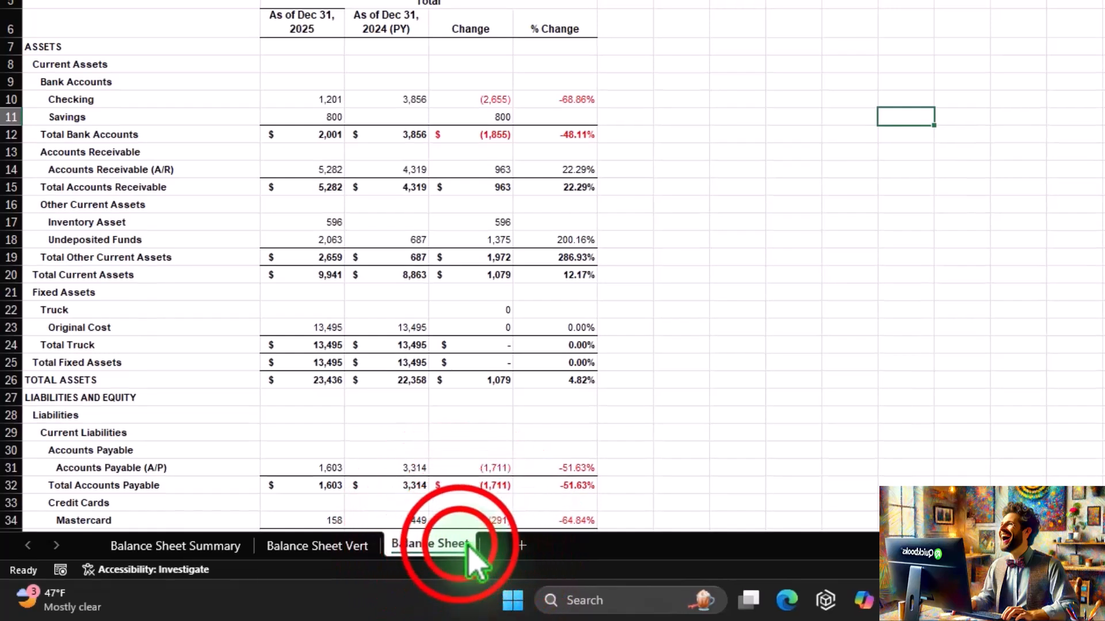
double_click(460, 544)
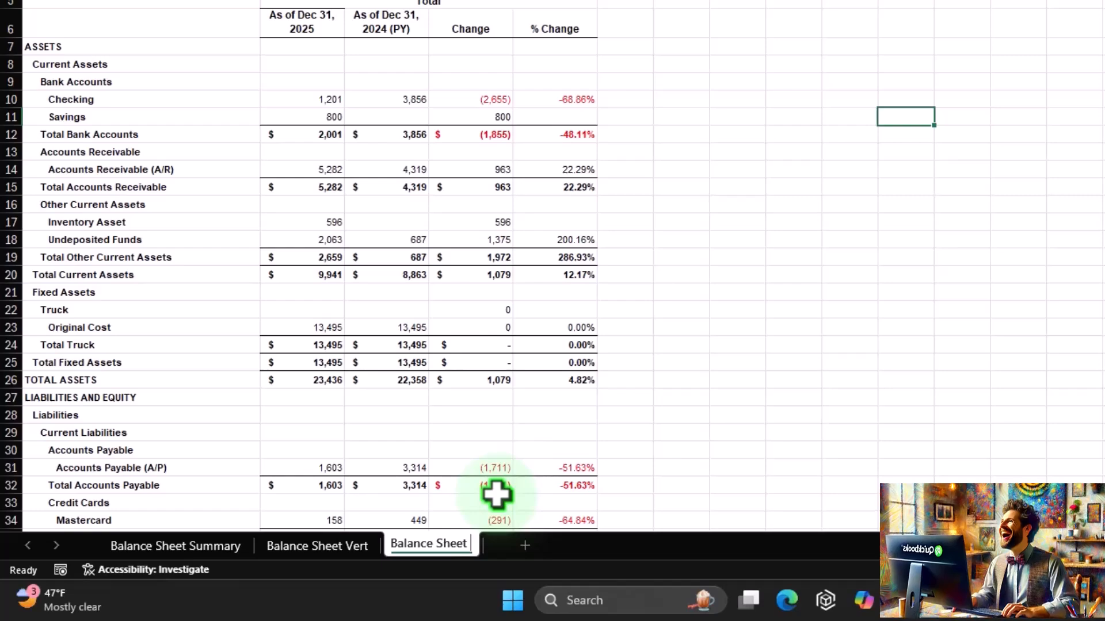
click(667, 379)
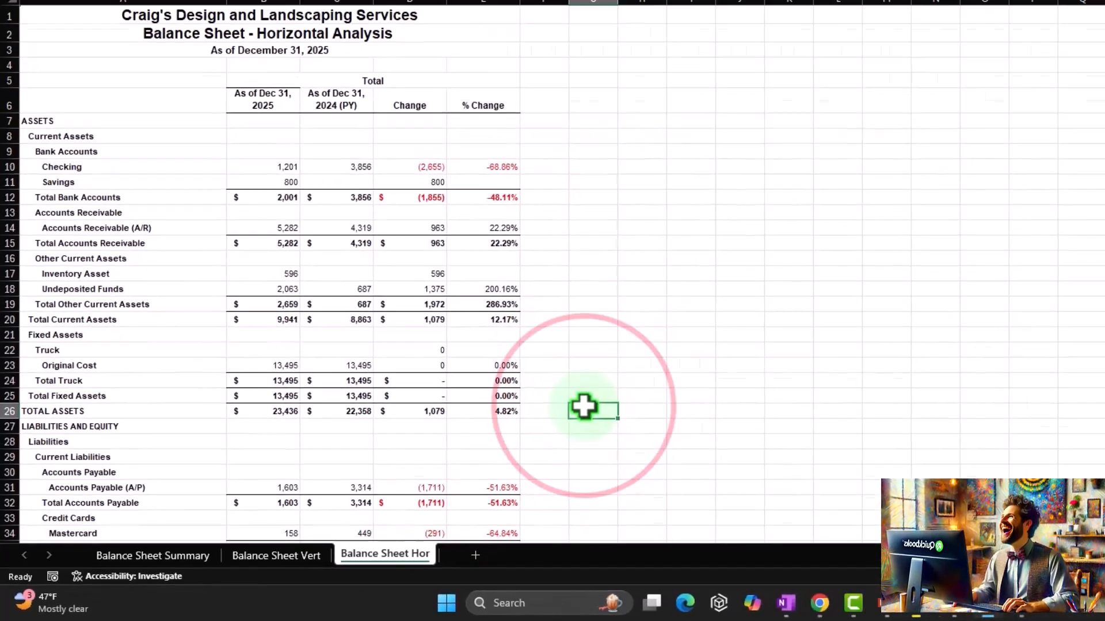
Step: Switch to the exported workbook 3 and return to the Reports 12.31.25 workbook
click(744, 609)
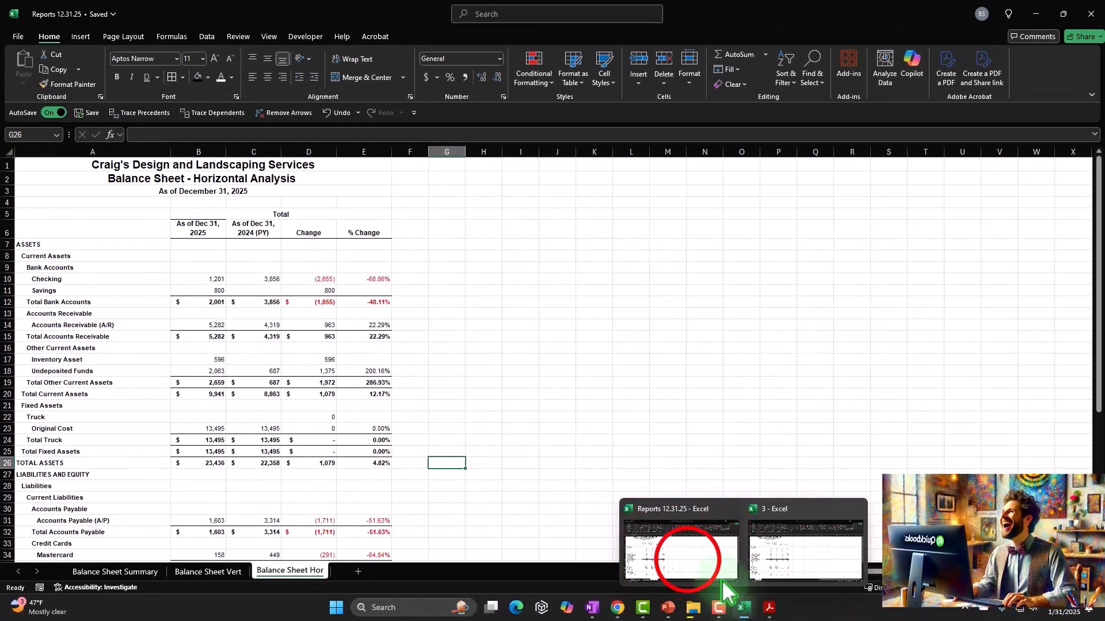
click(689, 563)
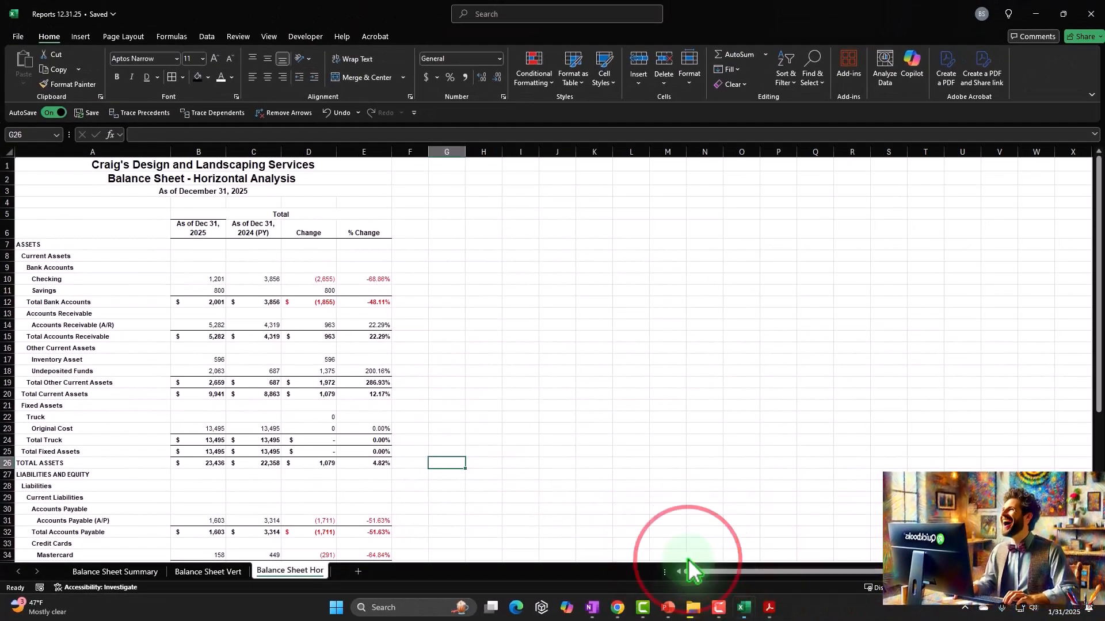
click(747, 612)
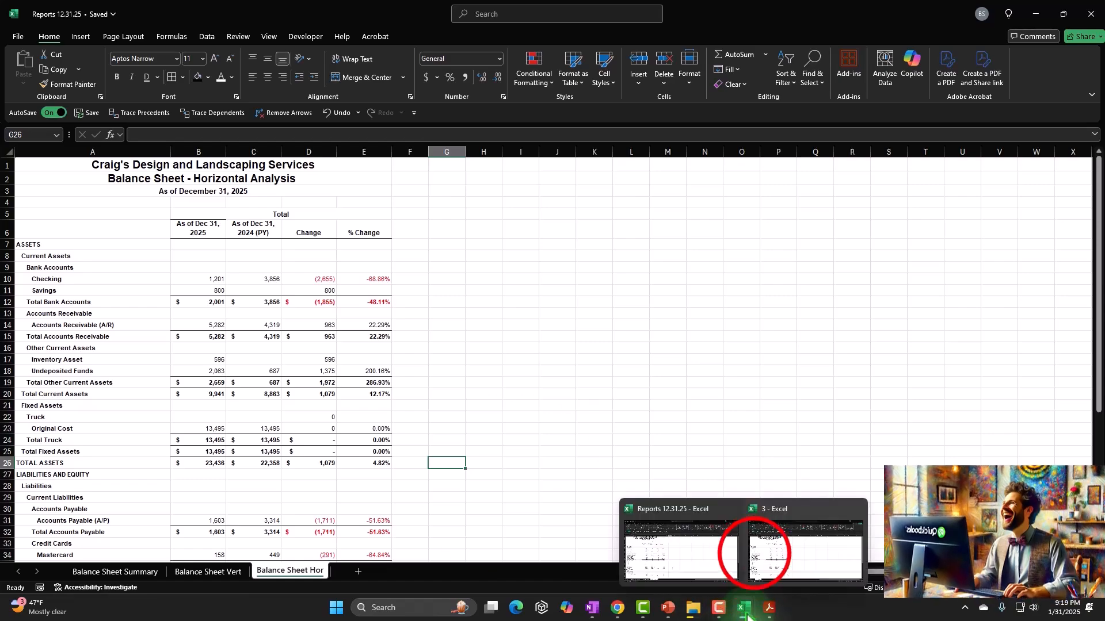
click(752, 550)
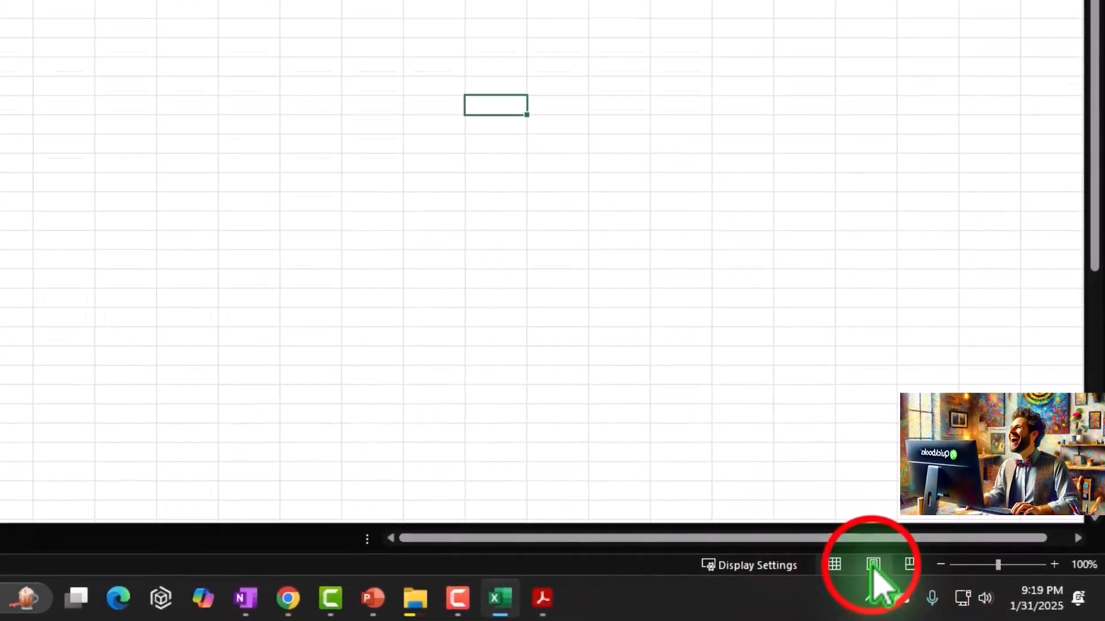
Step: Show the page breaks on the Balance Sheet Hor worksheet using Page Layout view, and return to Normal view
click(873, 566)
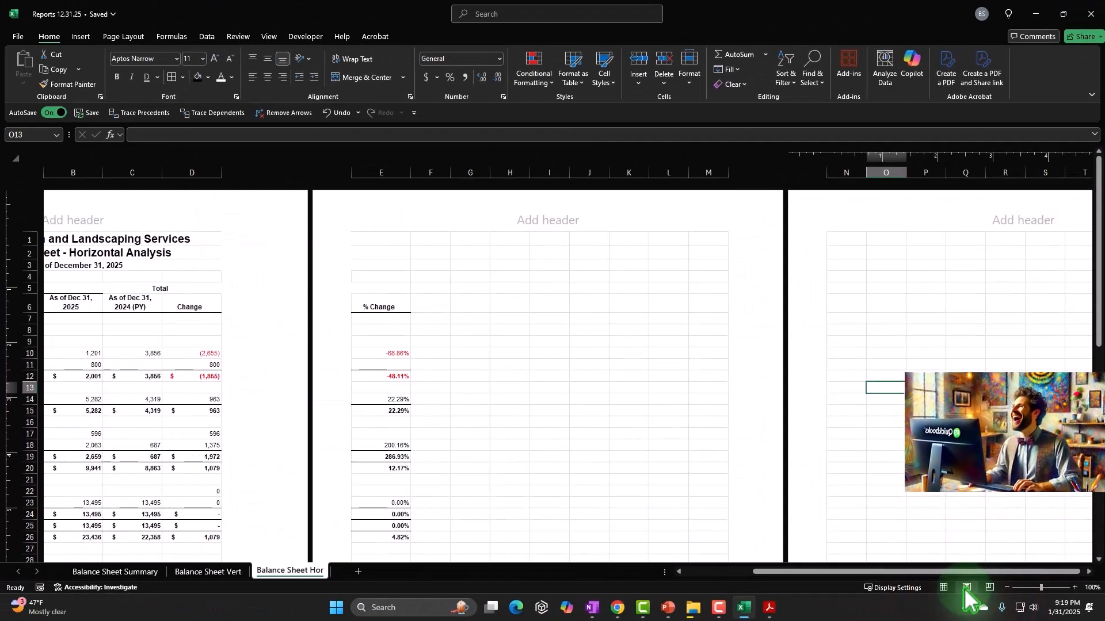
drag(798, 574, 683, 569)
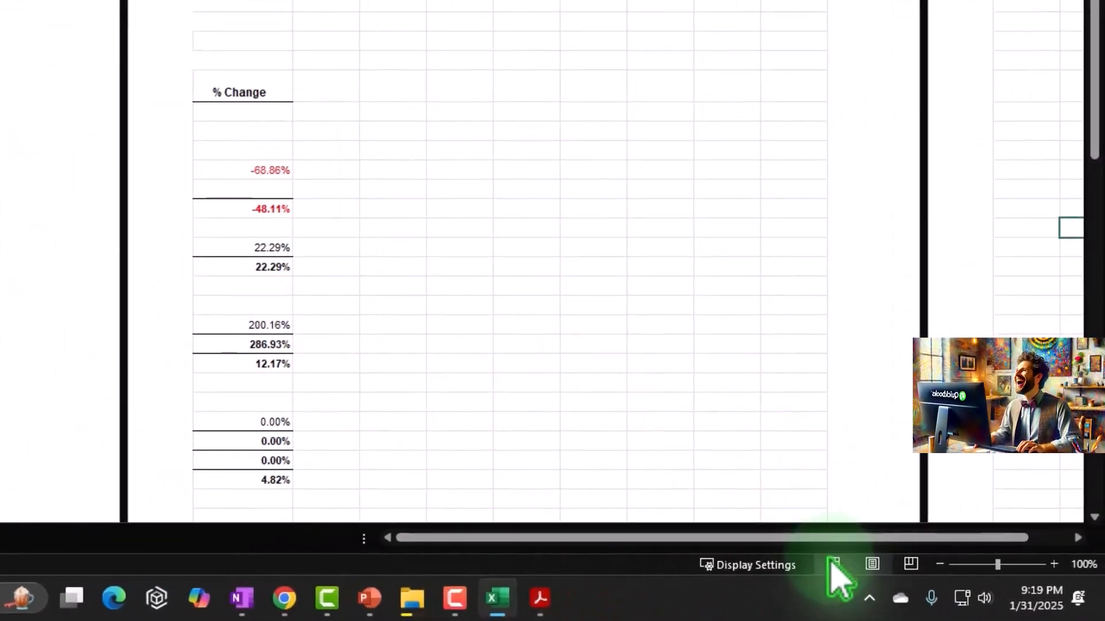
click(833, 565)
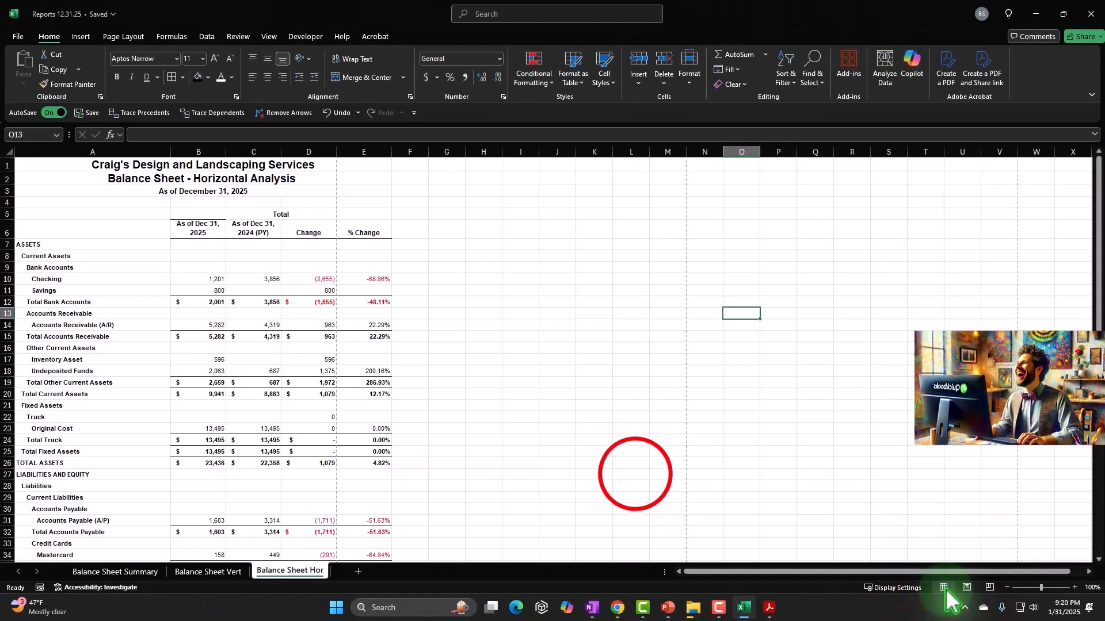
click(634, 474)
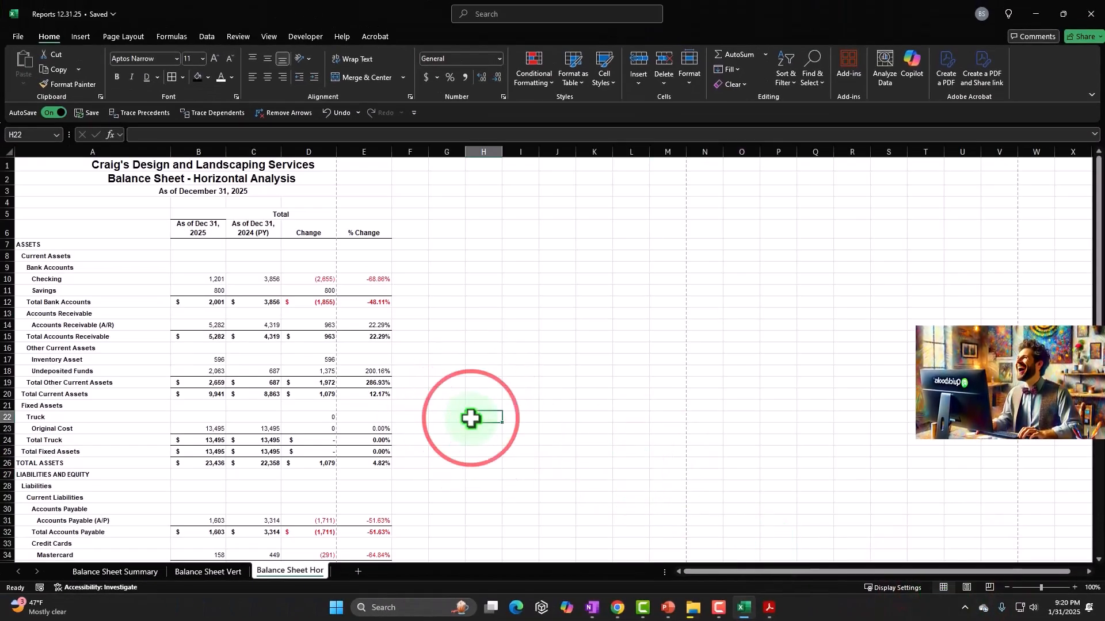
scroll(470, 419, up, 2)
drag(708, 571, 673, 576)
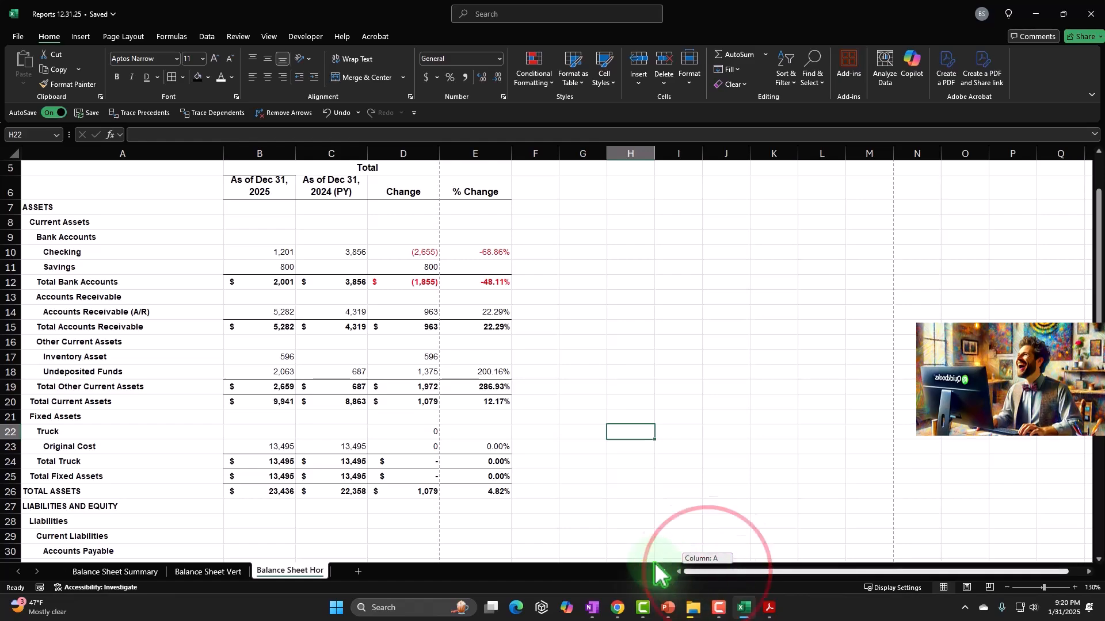
Step: Narrow column A on the Balance Sheet Hor worksheet so columns A through E fit within one page width
scroll(267, 445, up, 2)
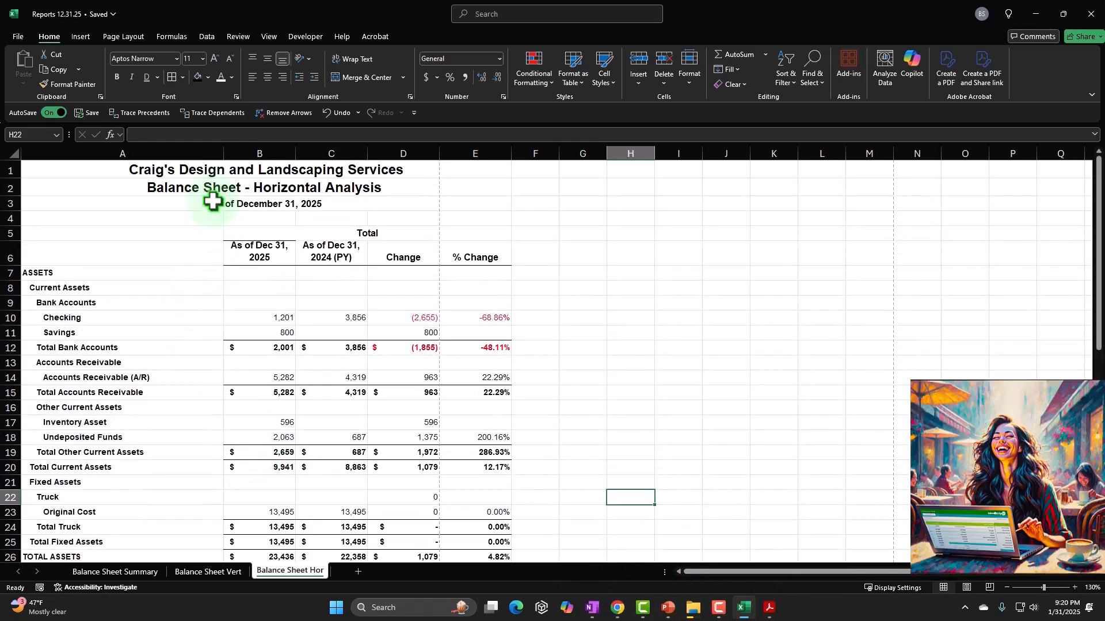
double_click(222, 155)
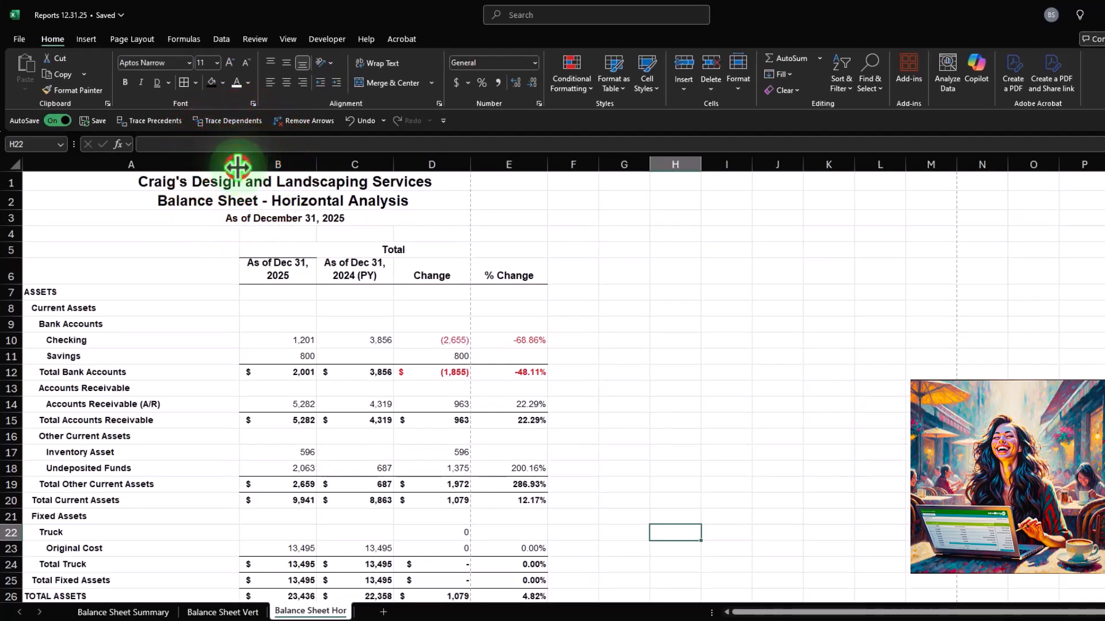
drag(237, 166, 205, 167)
scroll(170, 295, down, 4)
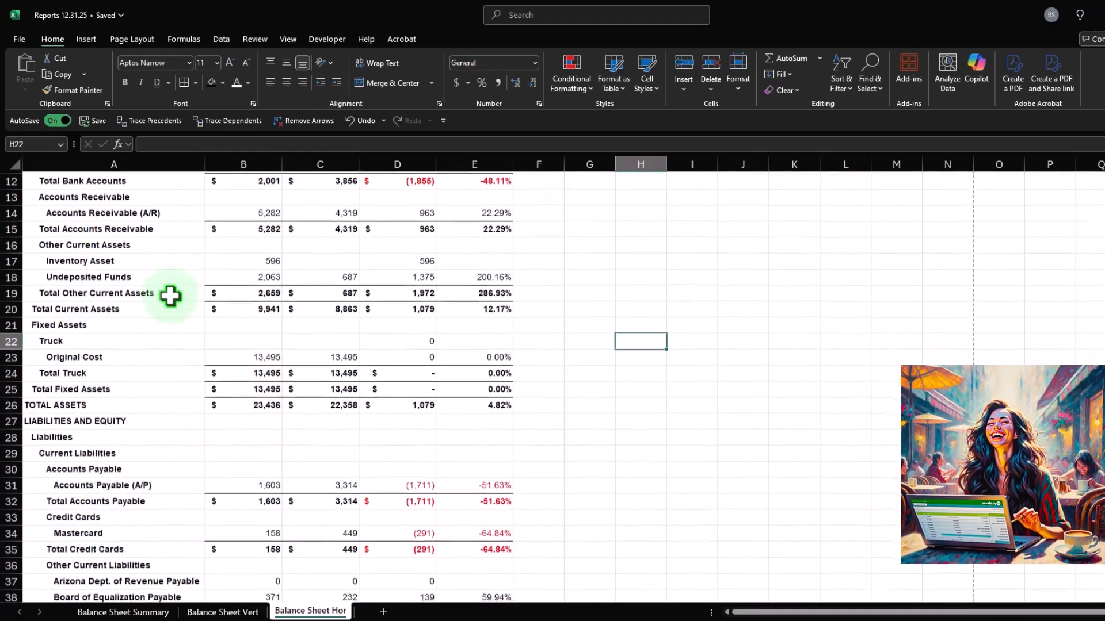
scroll(170, 296, up, 4)
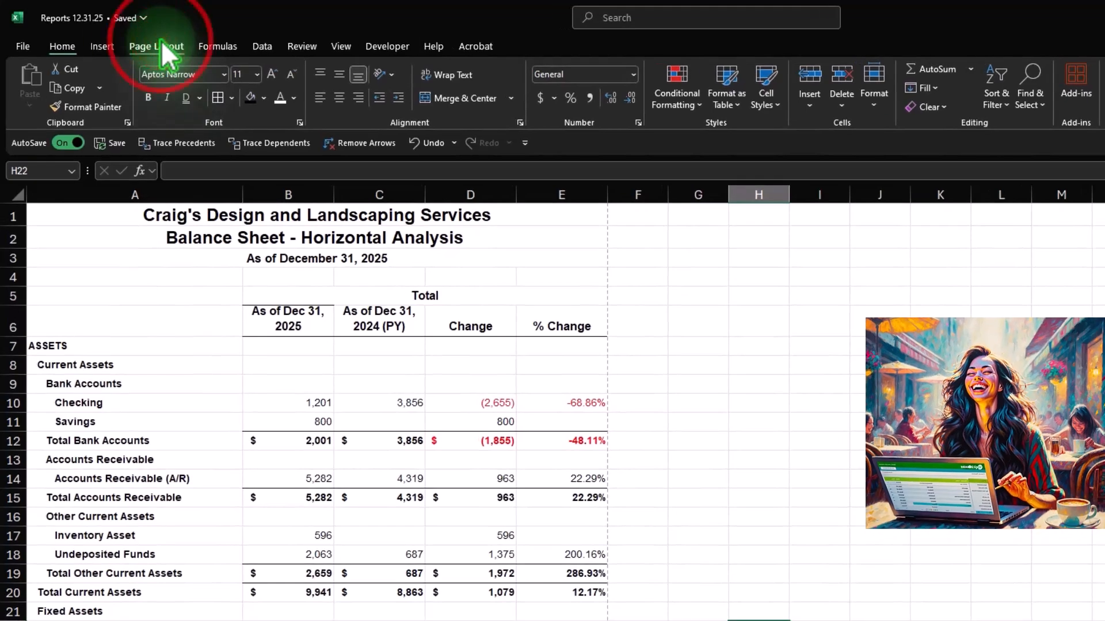
click(162, 45)
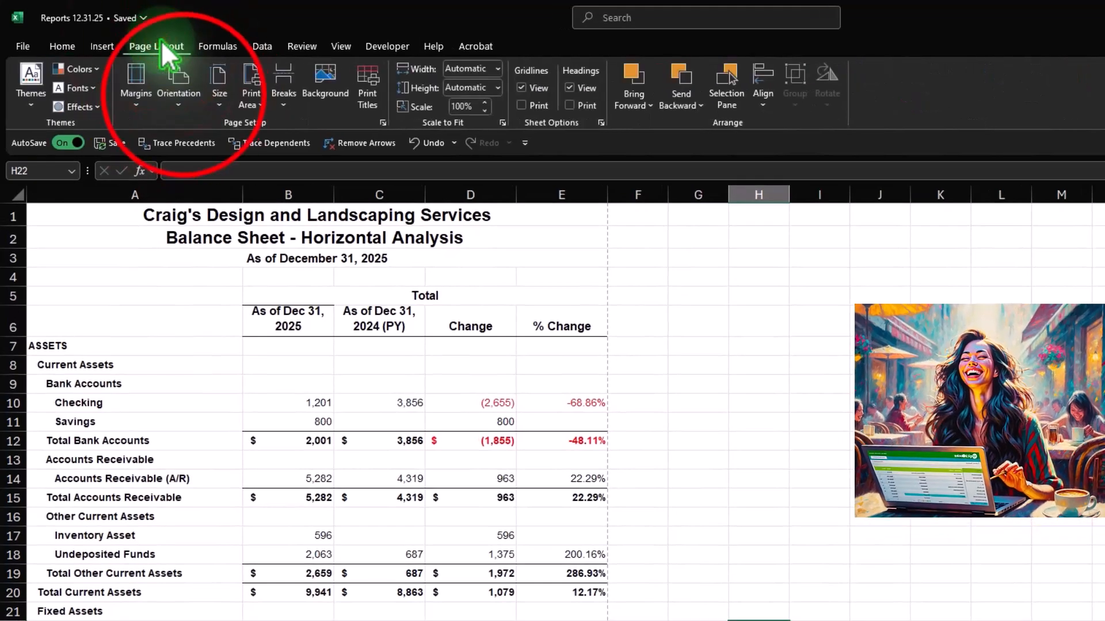
click(178, 87)
click(154, 387)
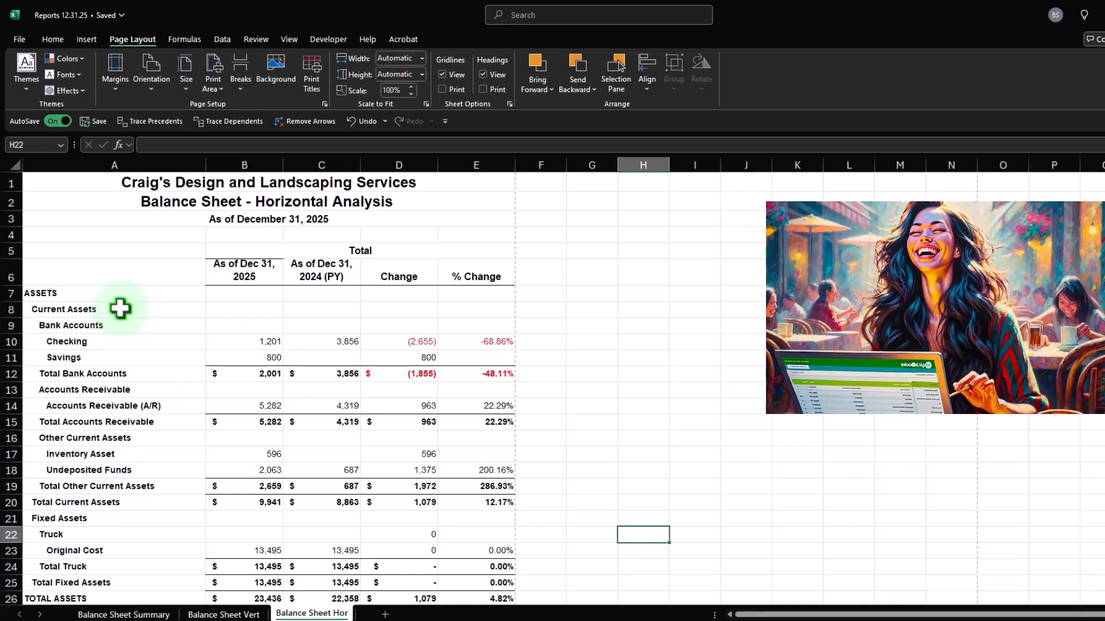
Step: Delete the "Total" header row 5 and change the prior-year column heading to "As of Dec 31, 2024"
click(8, 251)
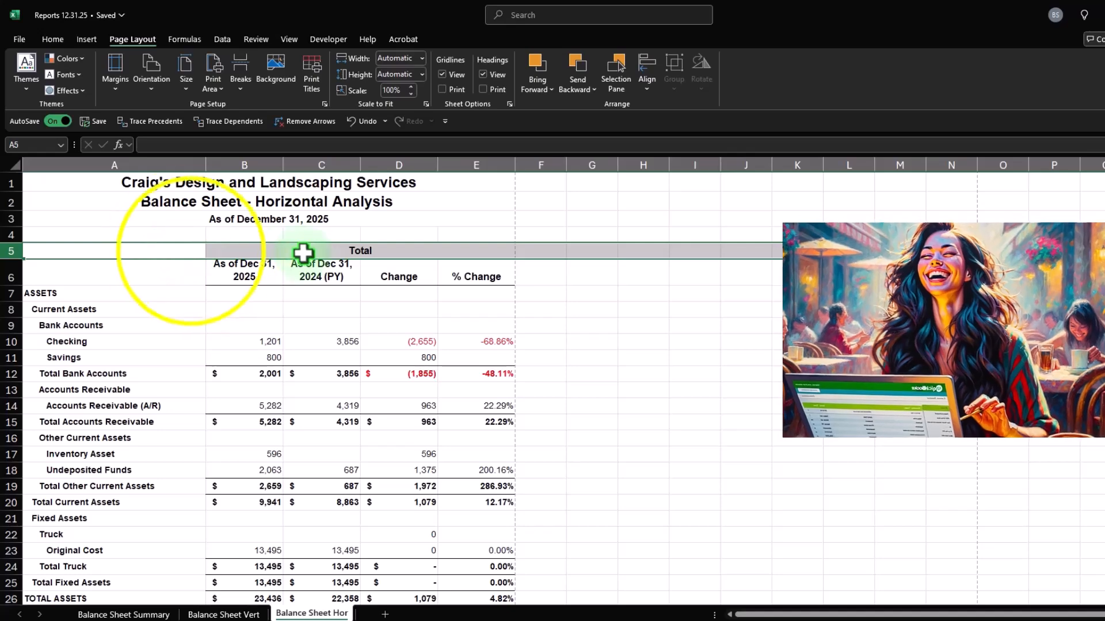
right_click(194, 252)
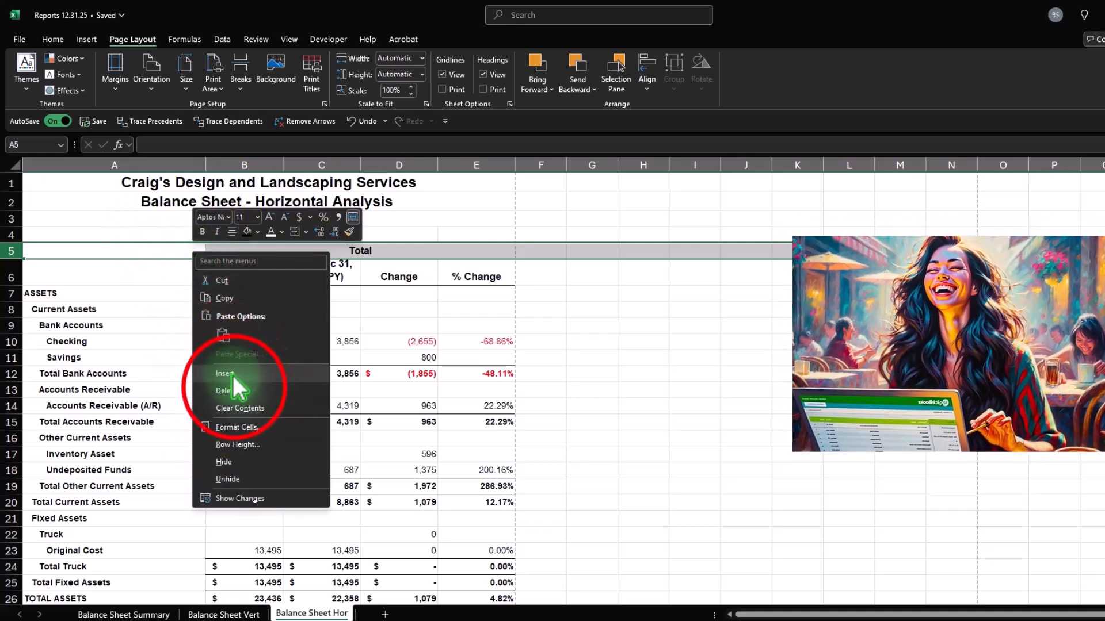
click(225, 390)
click(205, 326)
double_click(349, 257)
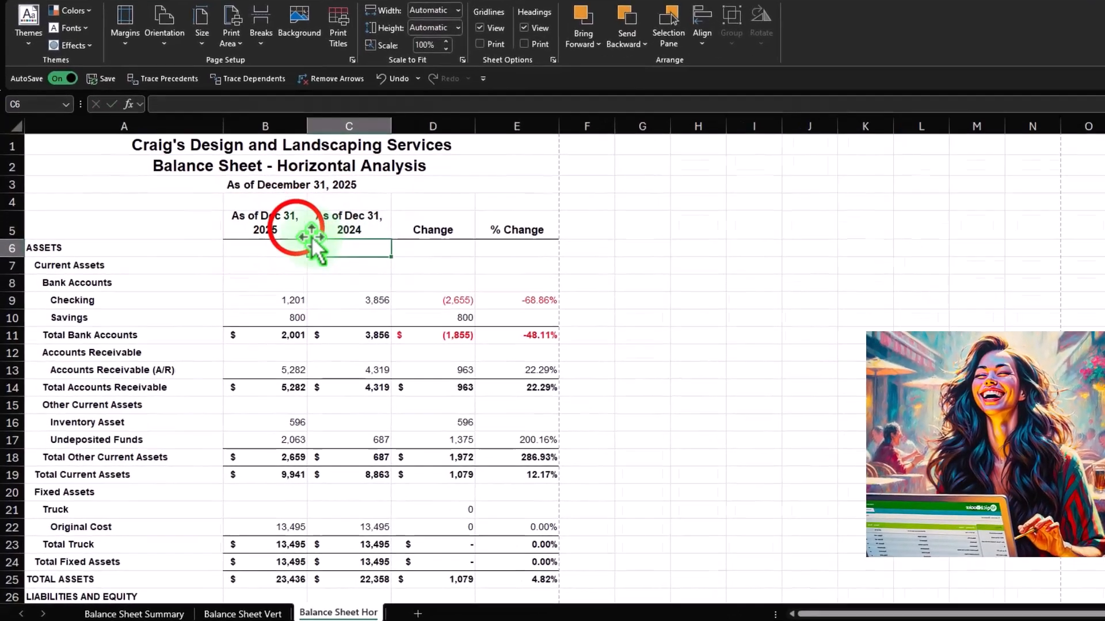
click(272, 259)
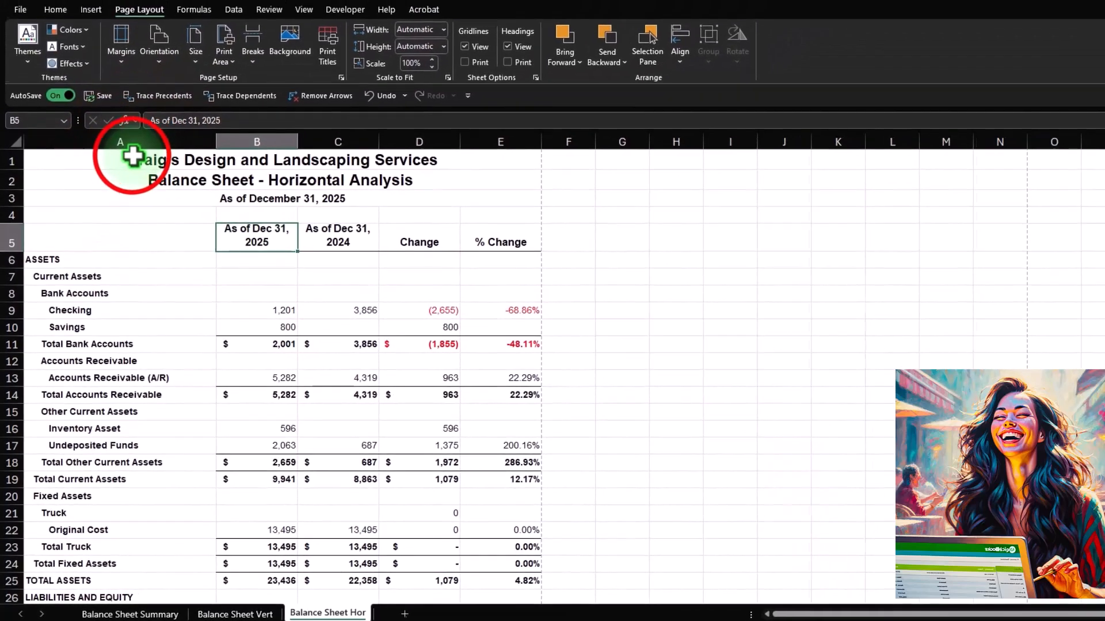
Step: Format the three title rows A1:E3 with black fill, white text and the Aharoni font
drag(149, 82, 162, 109)
drag(140, 192, 138, 199)
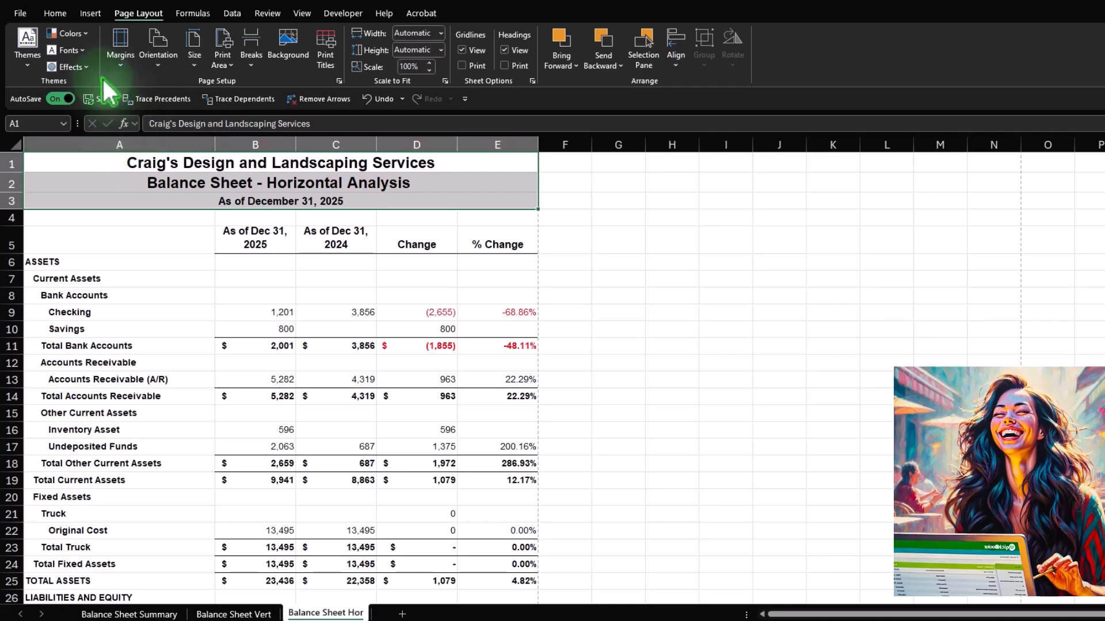
click(54, 14)
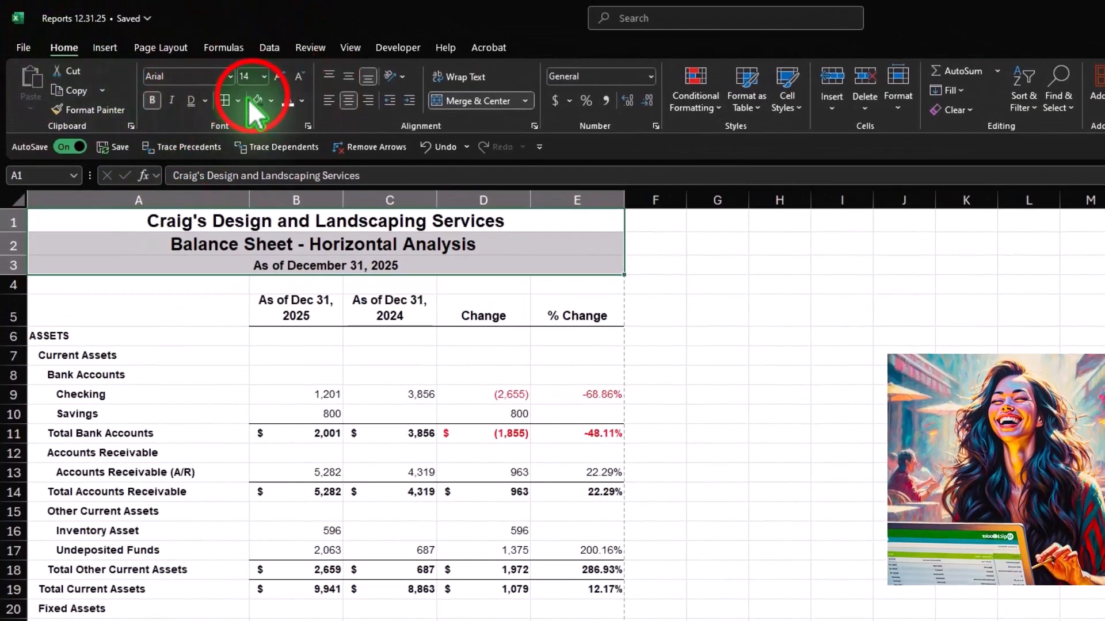
click(251, 93)
click(288, 98)
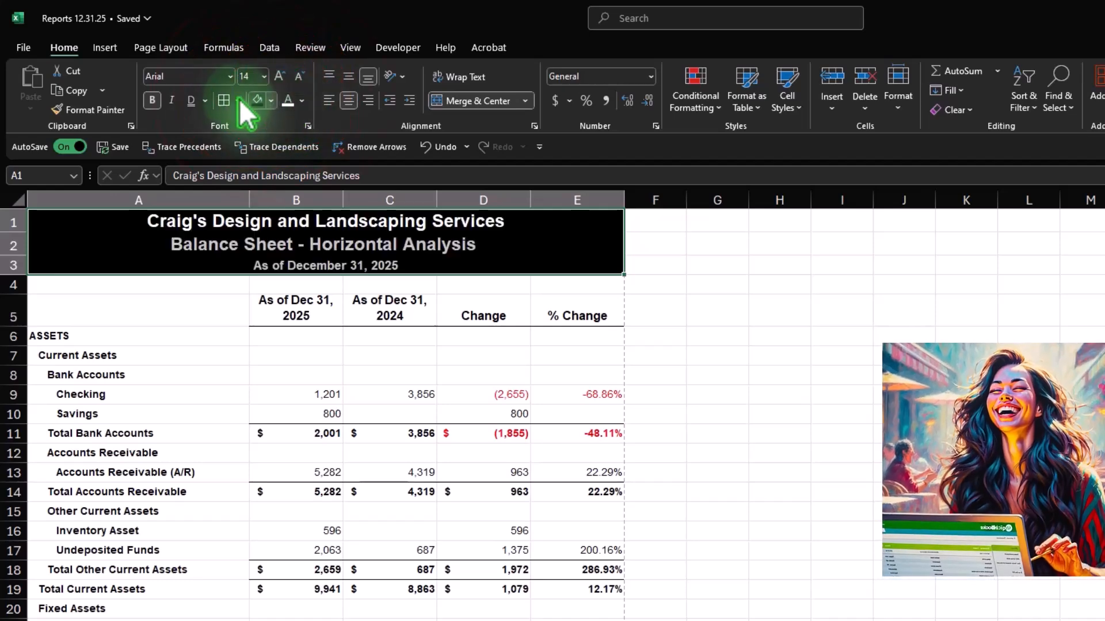
click(230, 77)
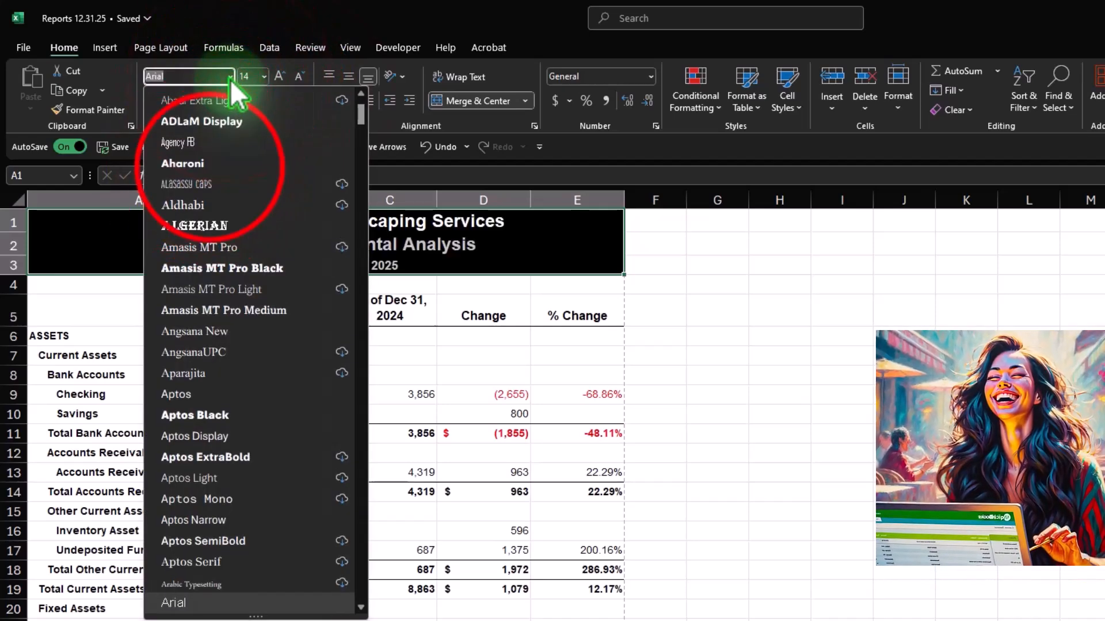
click(213, 165)
Step: Underline the column B to E amounts in rows 10, 13, 17, 18, 22–24, 30, 33, 38, 39, 42, 48 and 49
drag(305, 417, 565, 419)
drag(323, 469, 564, 473)
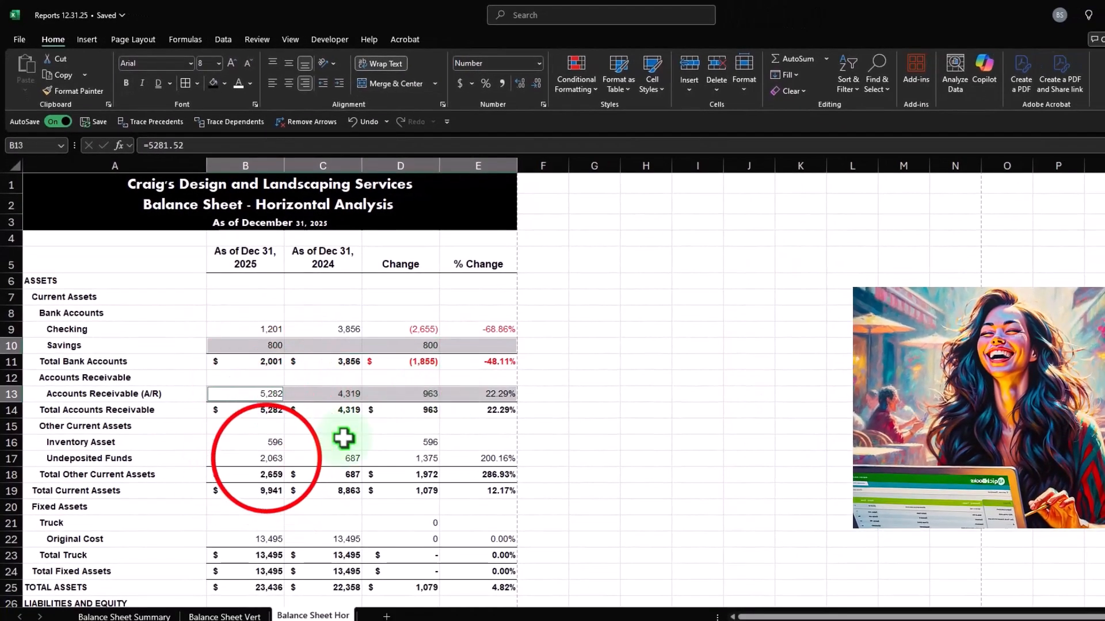
drag(266, 458, 482, 462)
drag(248, 479, 485, 480)
drag(259, 538, 450, 543)
drag(261, 554, 414, 571)
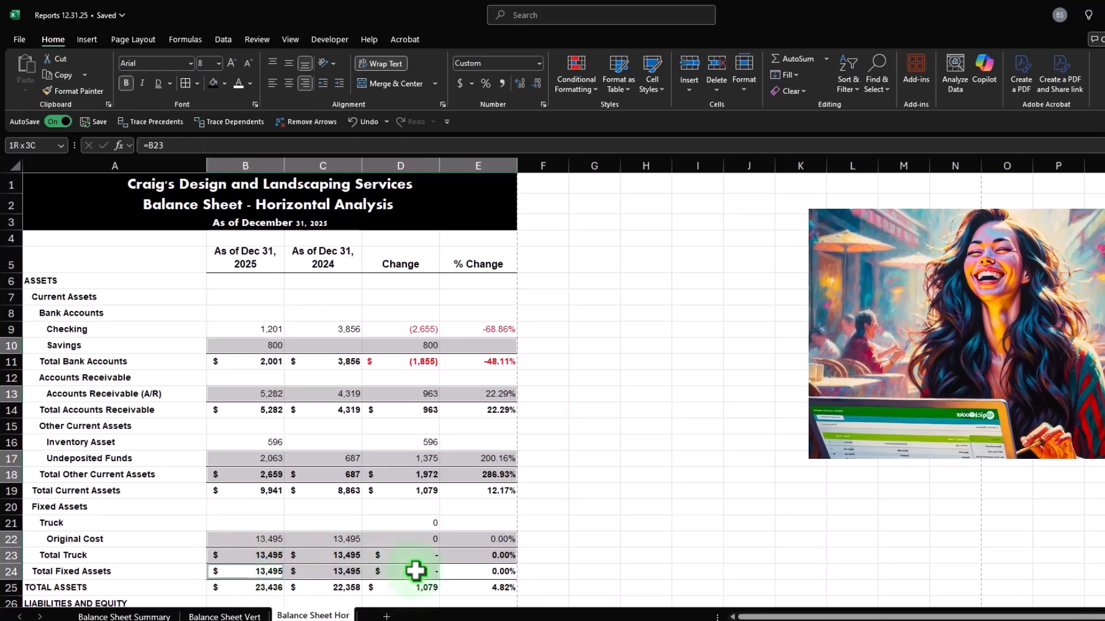
scroll(387, 519, down, 7)
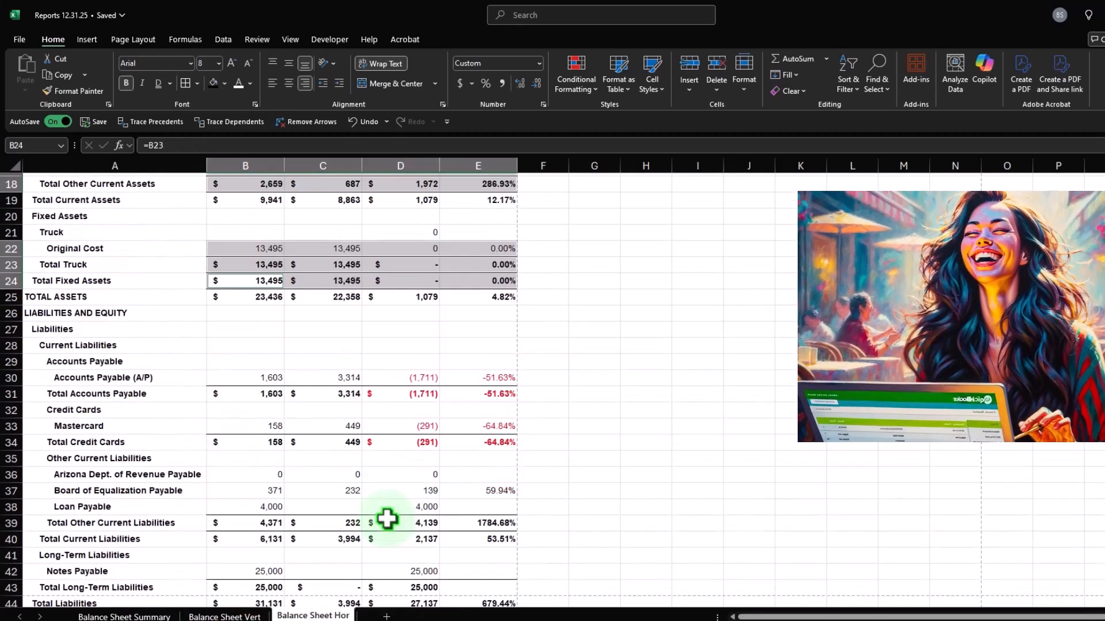
drag(271, 329, 454, 330)
drag(271, 378, 457, 380)
drag(266, 460, 463, 461)
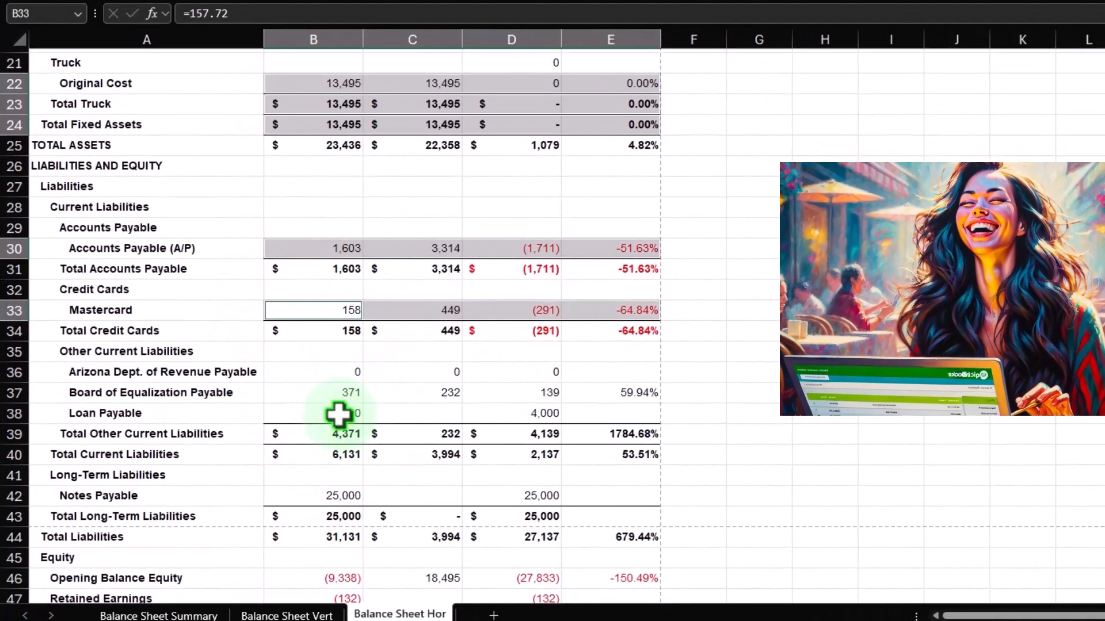
drag(270, 435, 592, 436)
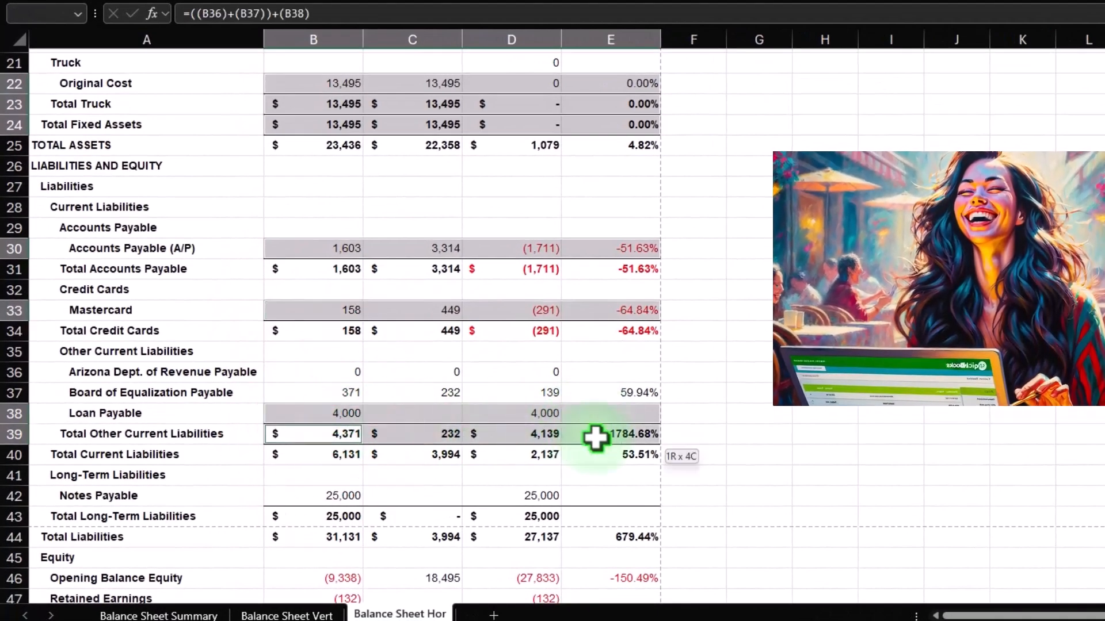
drag(343, 495, 577, 489)
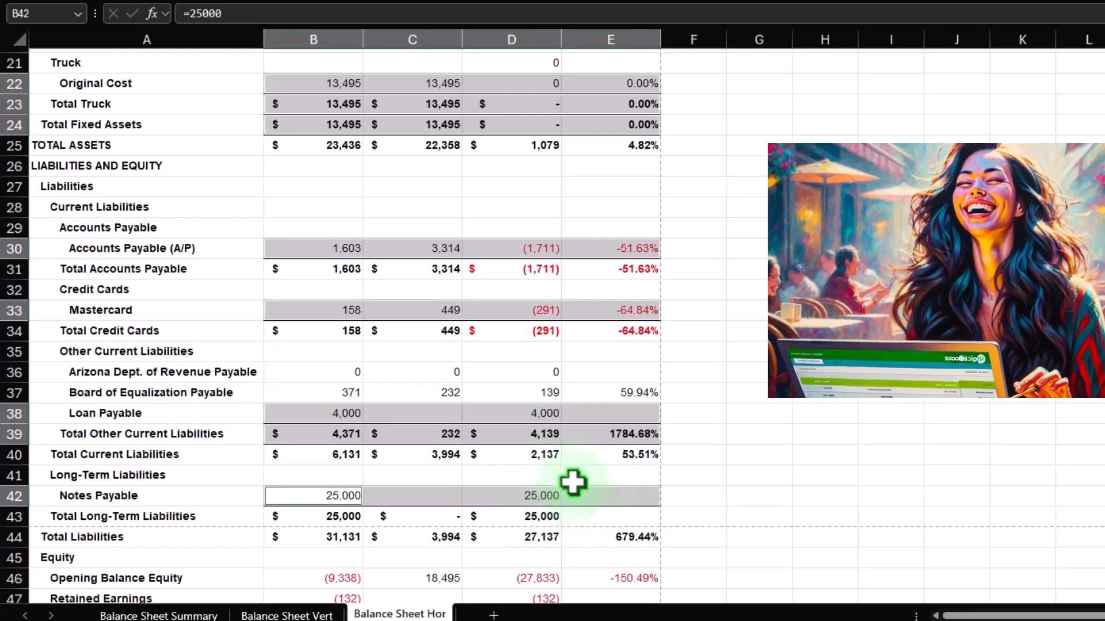
scroll(546, 460, down, 4)
drag(343, 372, 576, 373)
drag(338, 387, 595, 394)
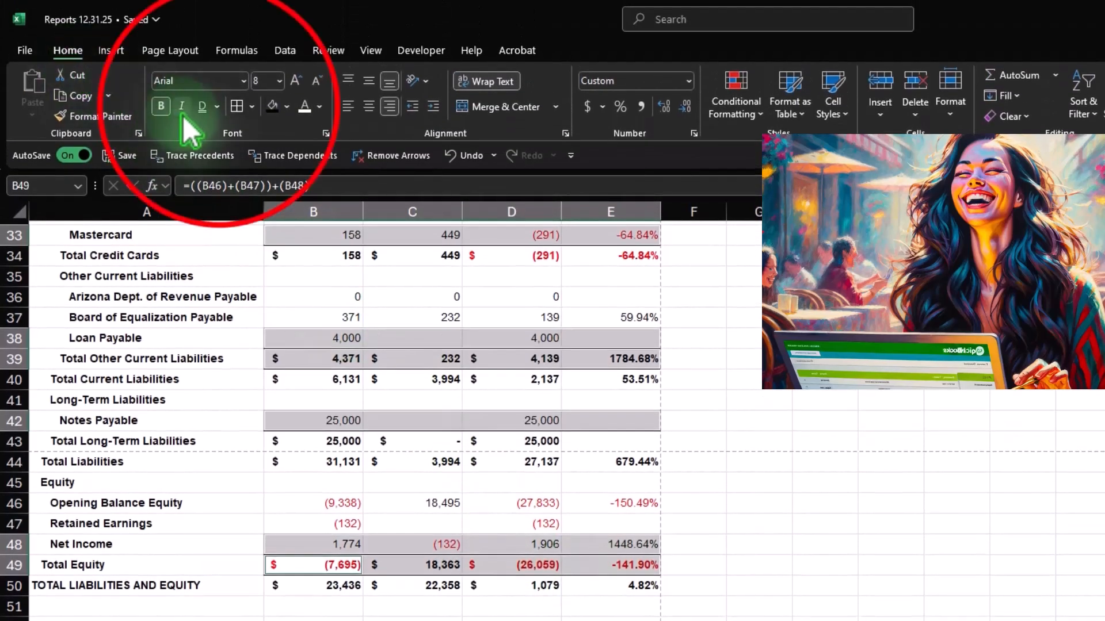
click(218, 107)
click(227, 130)
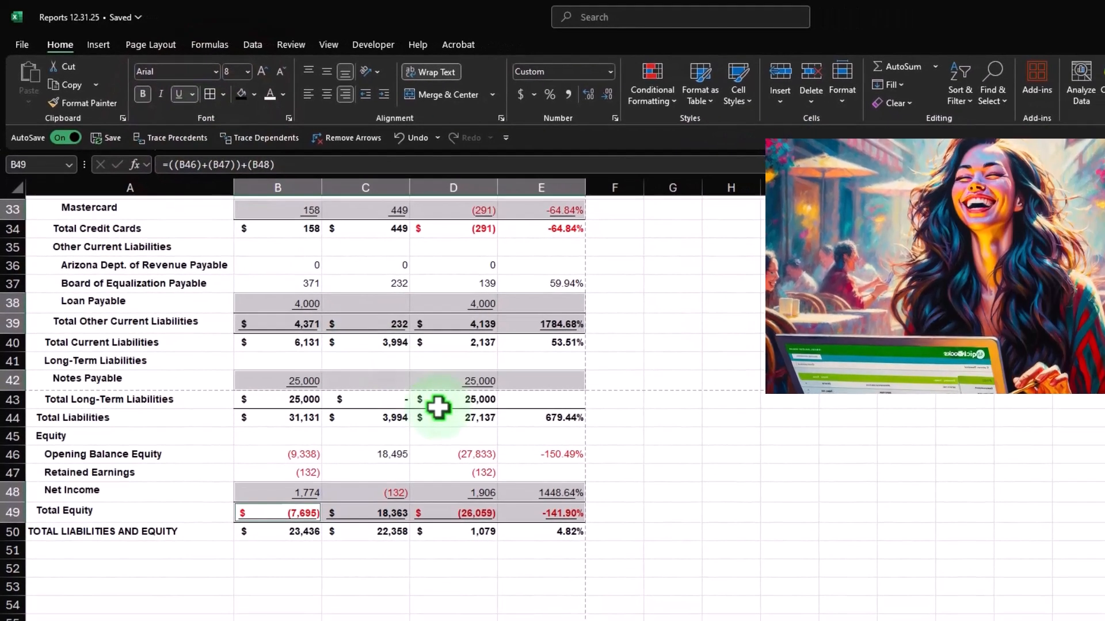
Step: Apply all borders to the balance sheet body from ASSETS in A6 through TOTAL LIABILITIES AND EQUITY in E50
scroll(438, 407, up, 10)
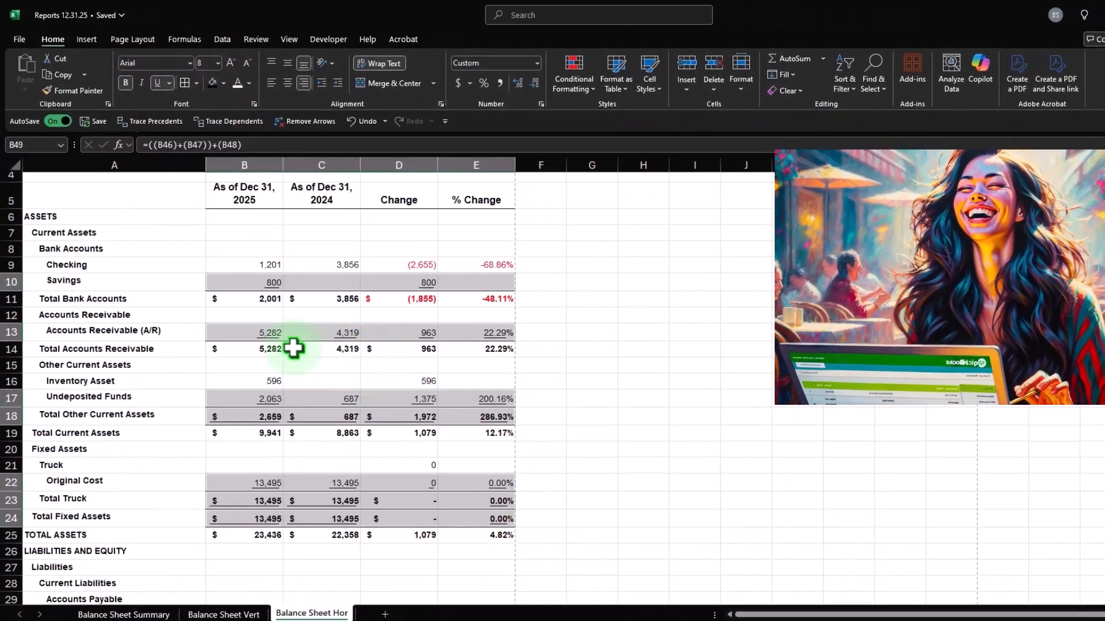
scroll(218, 345, up, 1)
drag(91, 276, 490, 556)
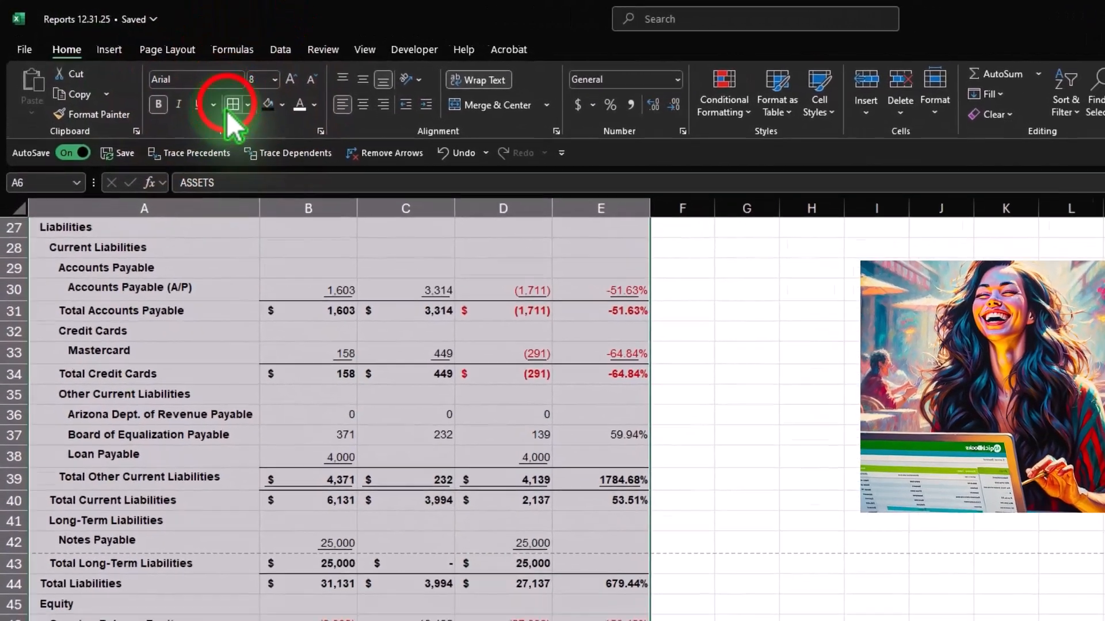
click(230, 112)
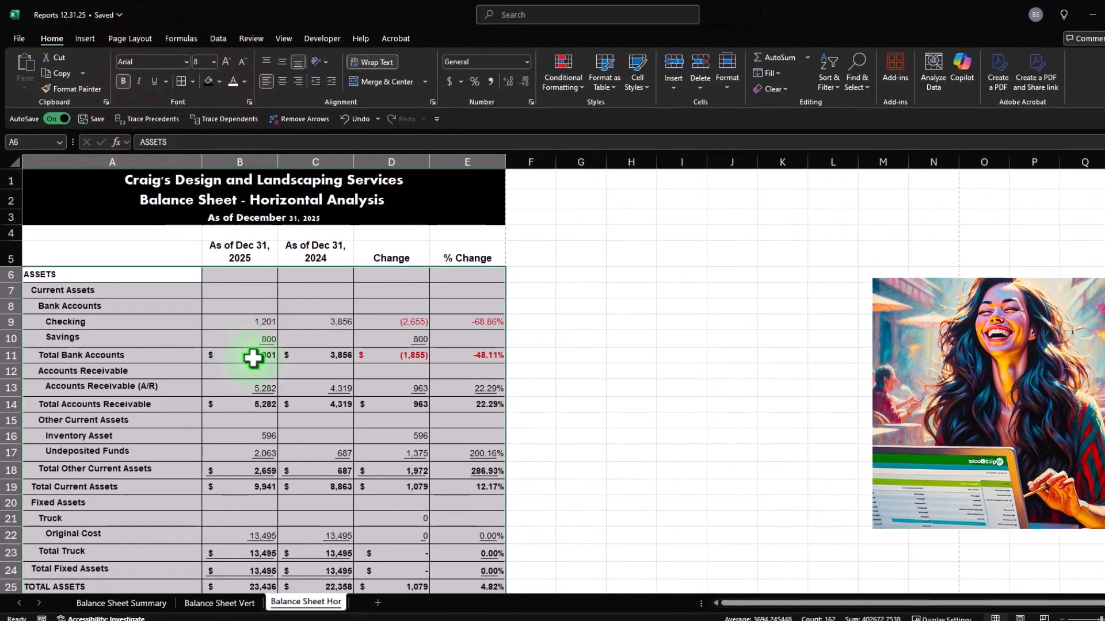
scroll(328, 464, down, 5)
scroll(254, 358, down, 6)
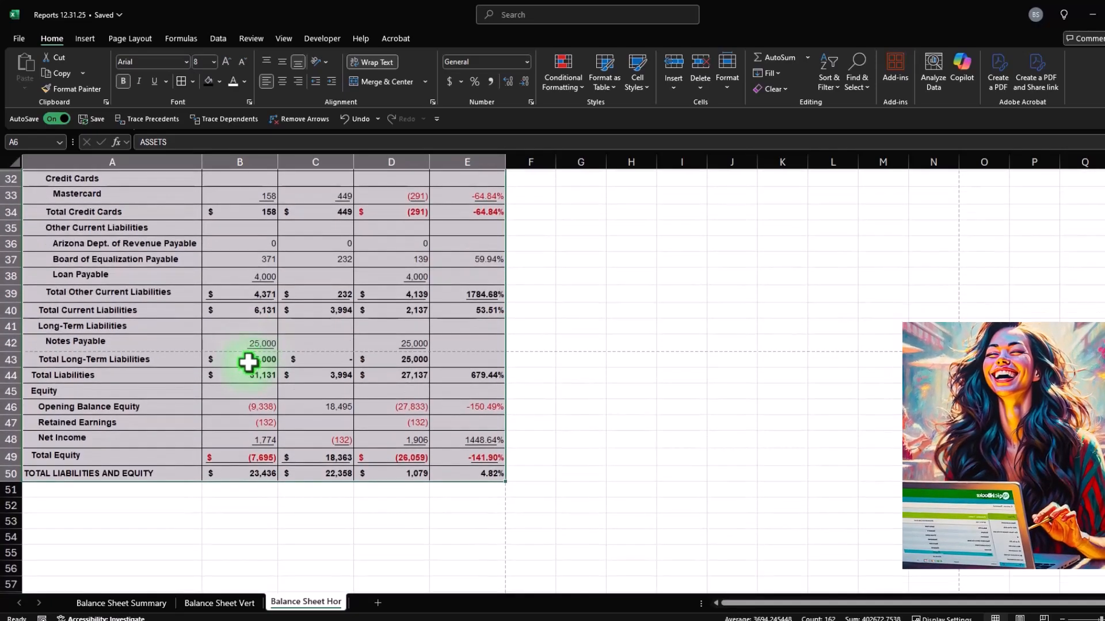
scroll(244, 395, up, 10)
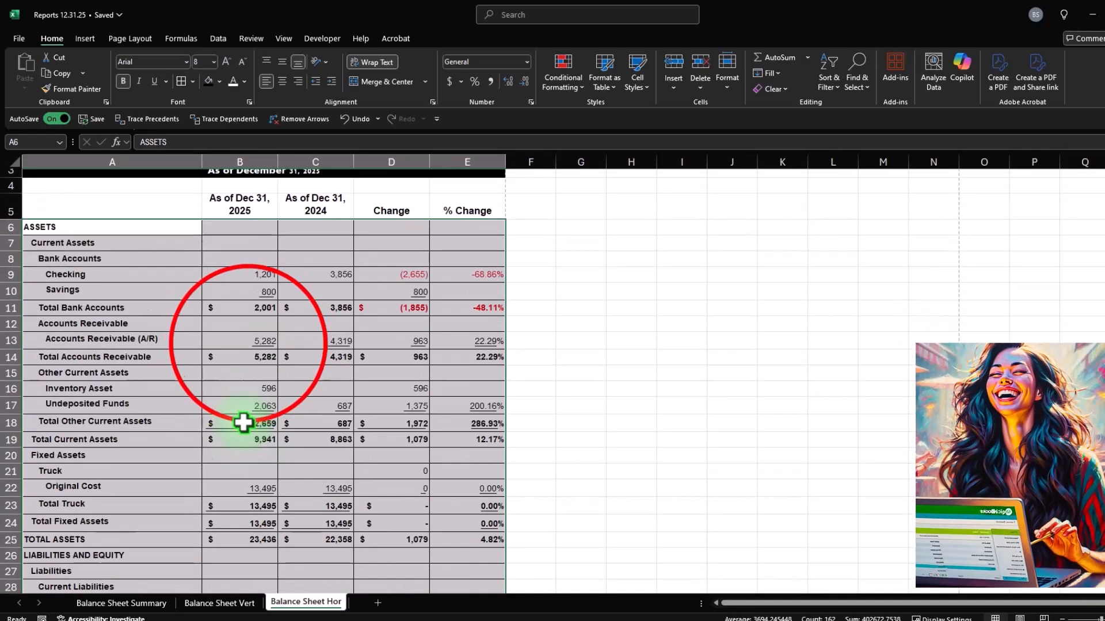
click(229, 338)
click(166, 259)
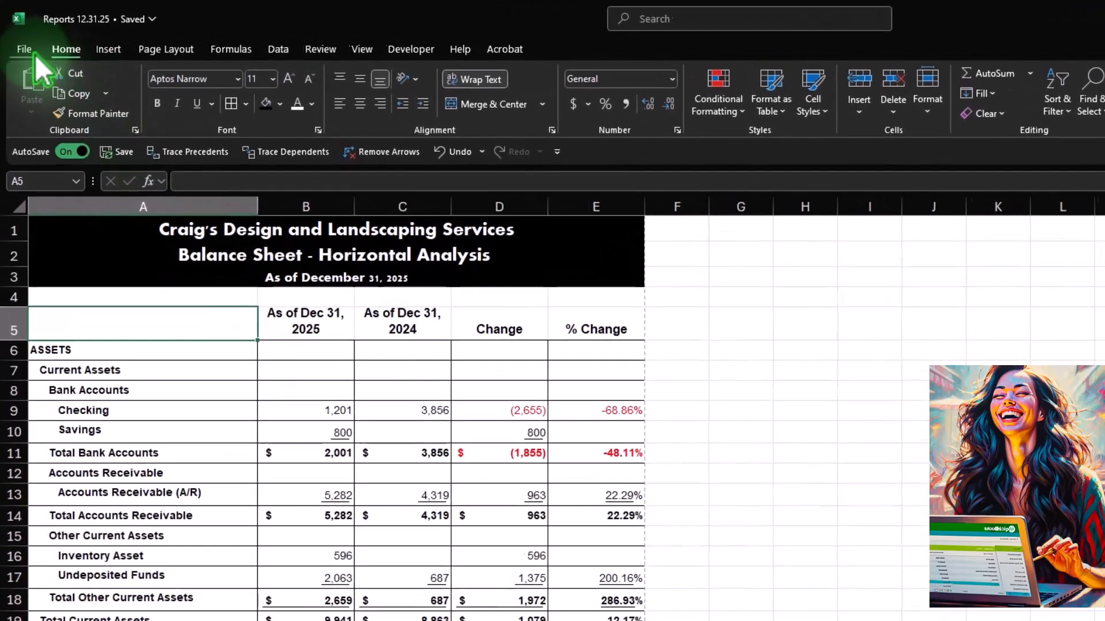
Step: Examine the print preview with CutePDF Writer and Print Entire Workbook selected, paging through to the Balance Sheet - Horizontal Analysis
click(31, 52)
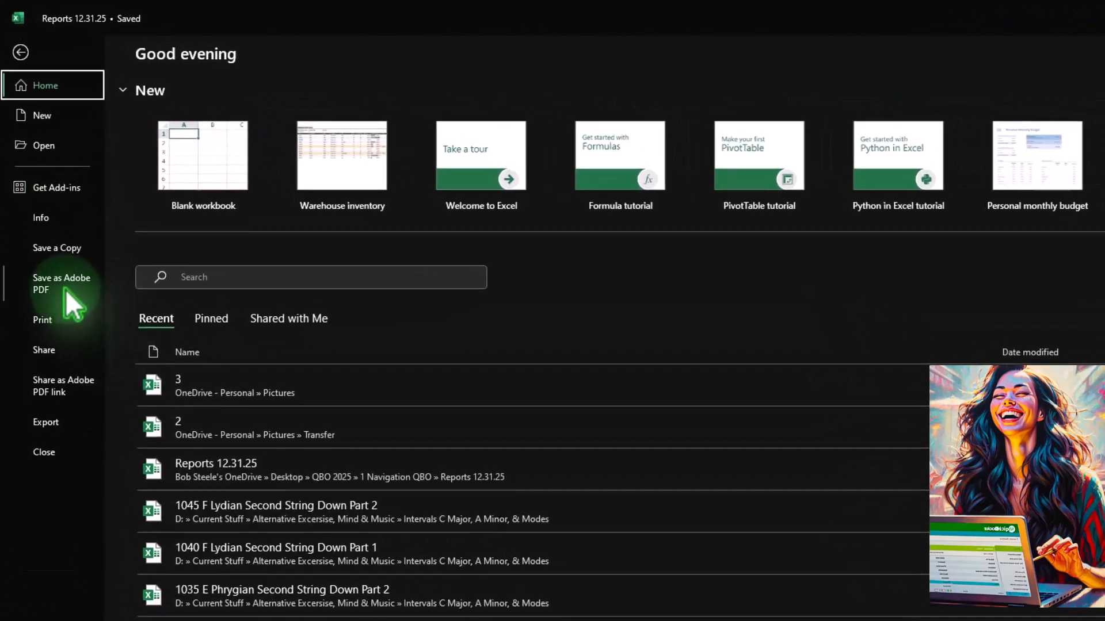
click(46, 323)
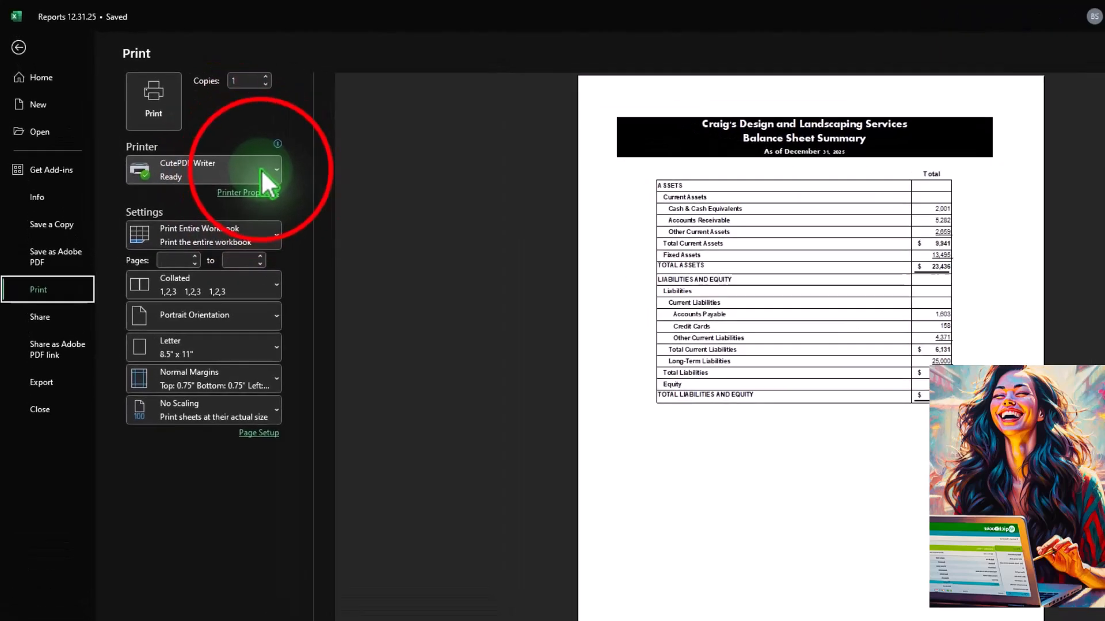
click(262, 172)
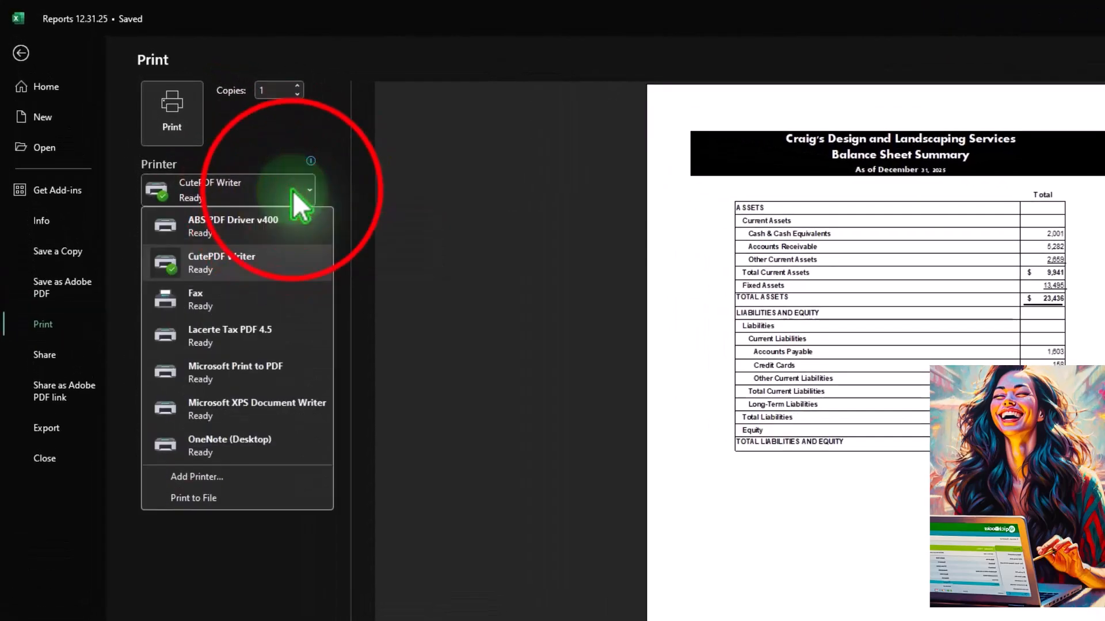
click(261, 171)
click(256, 253)
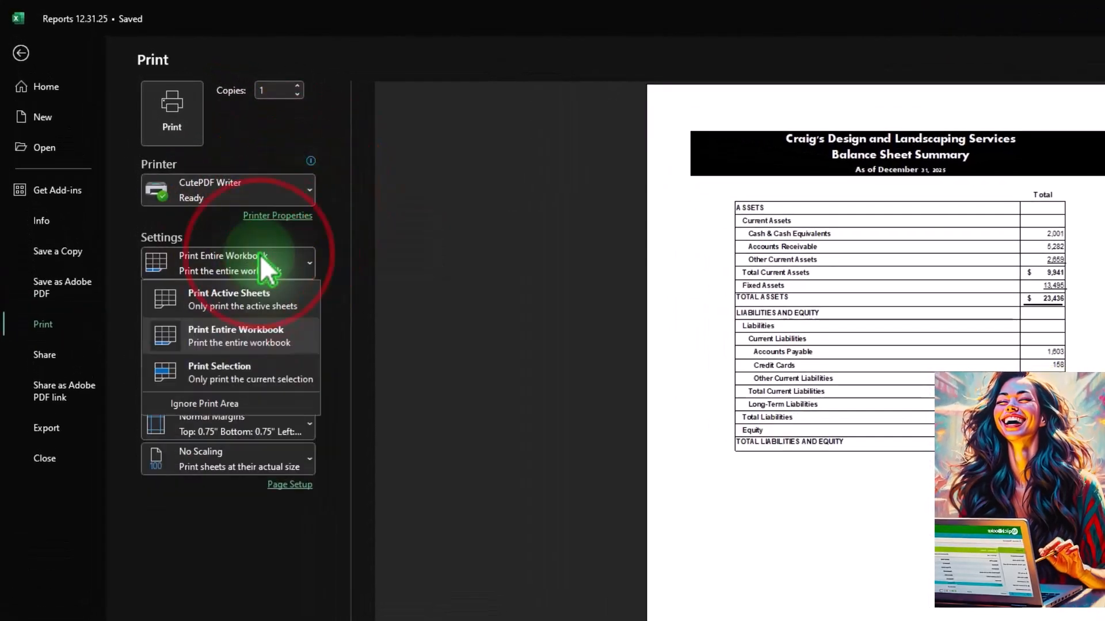
click(228, 339)
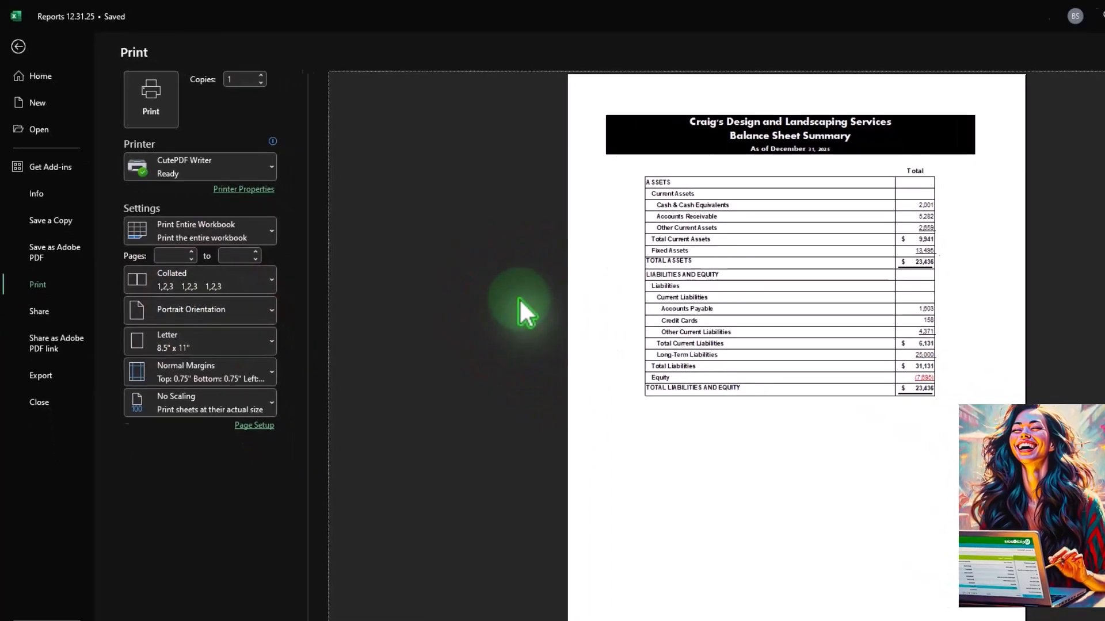
scroll(591, 340, down, 1)
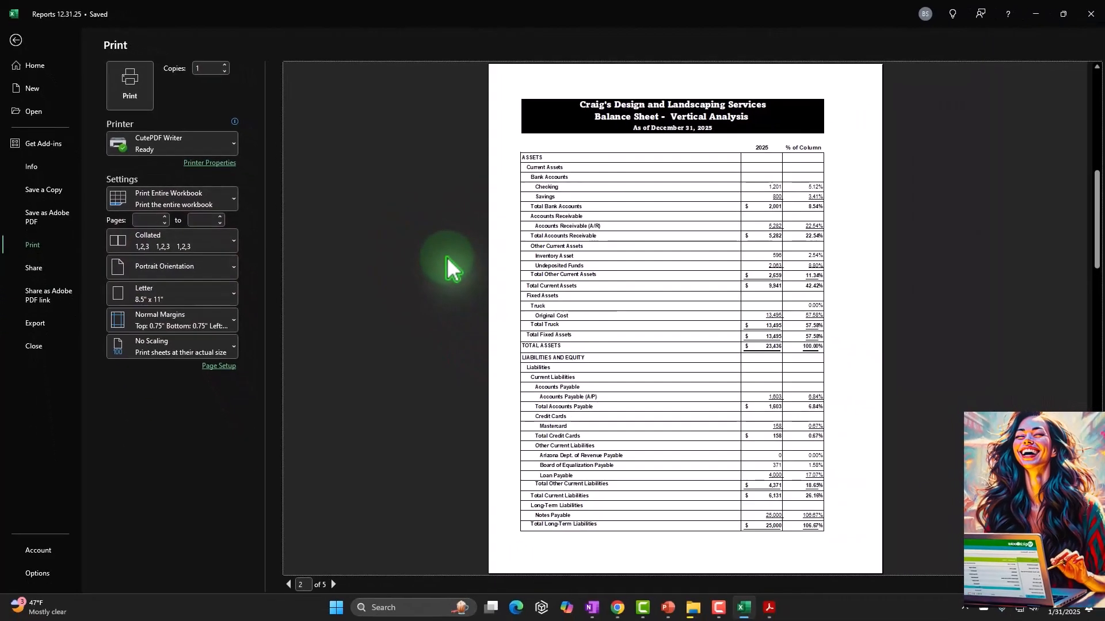
scroll(591, 340, down, 1)
scroll(446, 257, down, 1)
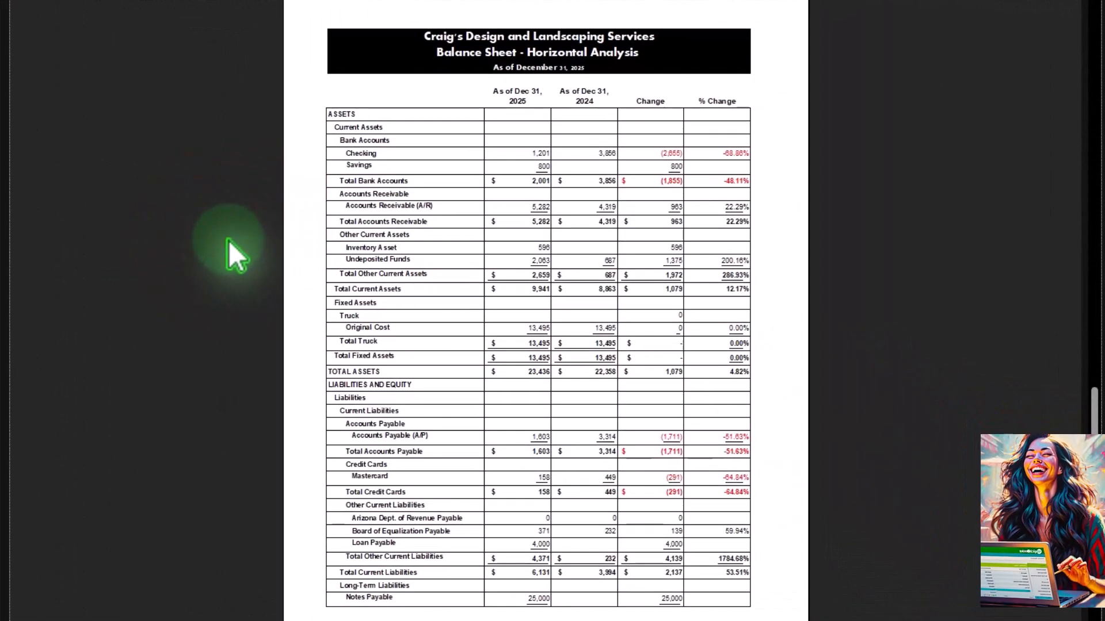
Step: Print the entire workbook with CutePDF Writer and bring its save dialog into view over the worksheet
scroll(447, 256, down, 1)
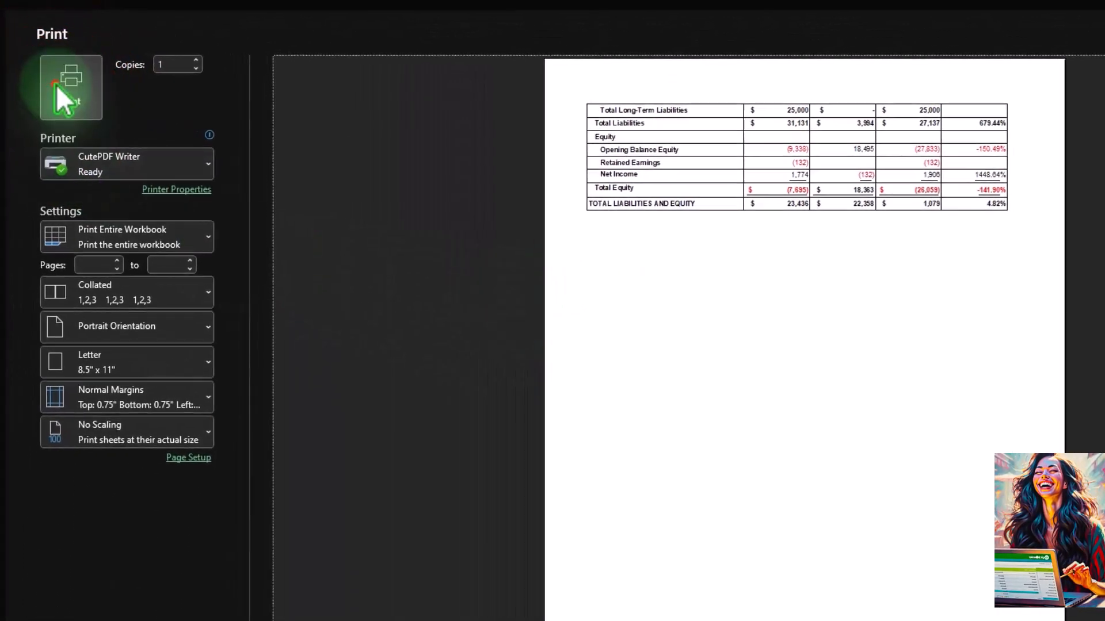
click(57, 85)
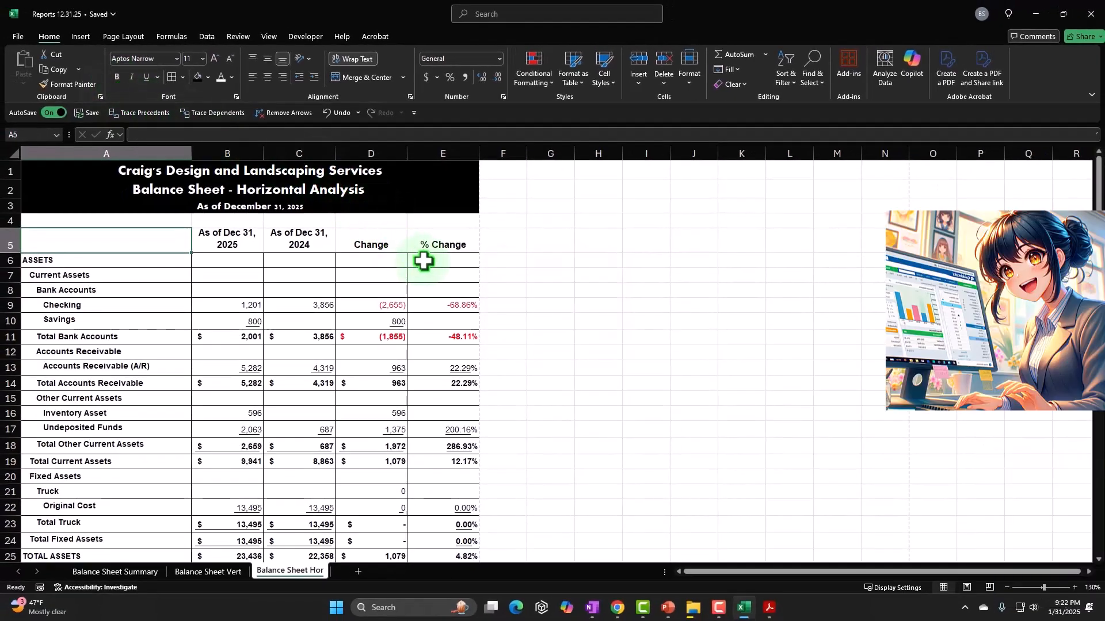
click(555, 264)
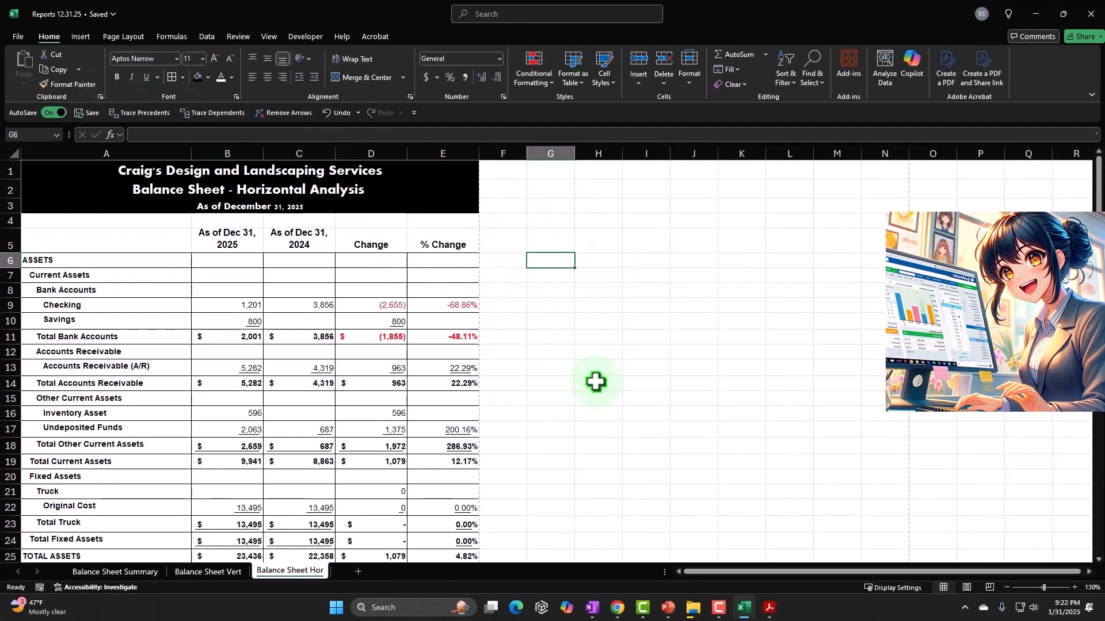
click(793, 608)
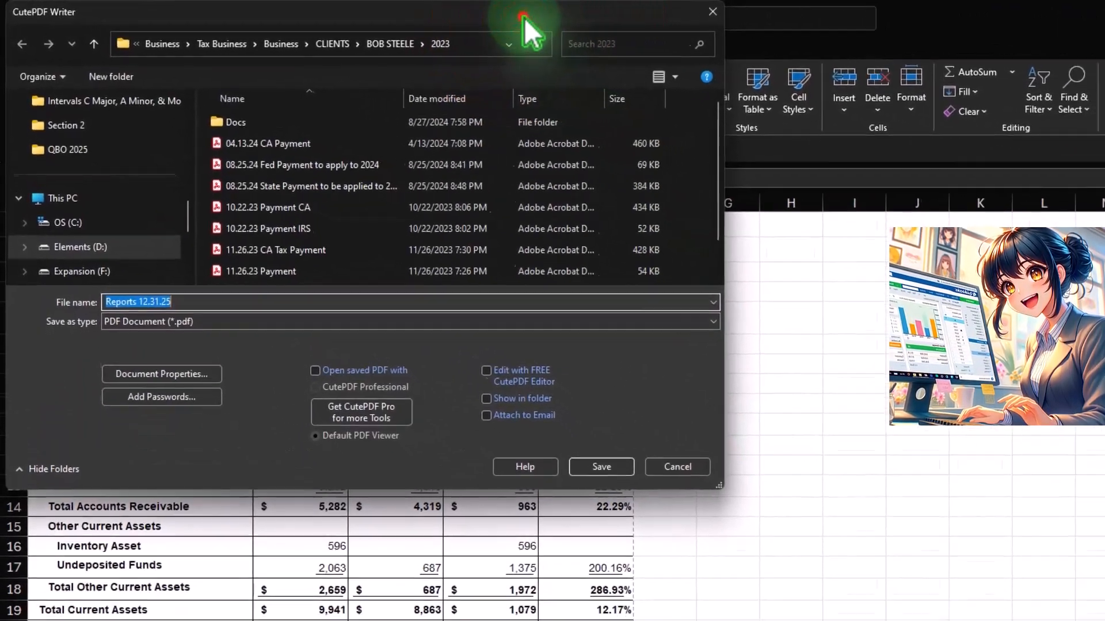
drag(429, 14, 840, 69)
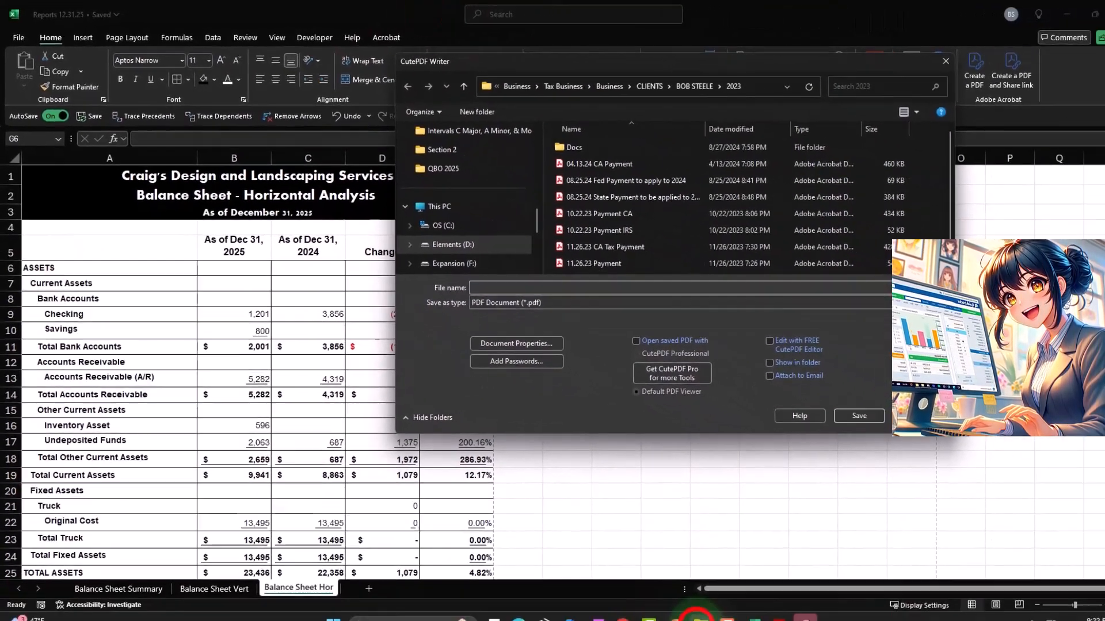
Step: Switch to File Explorer, copy the path of the Reports 12.31.25 folder, and close that window
click(681, 607)
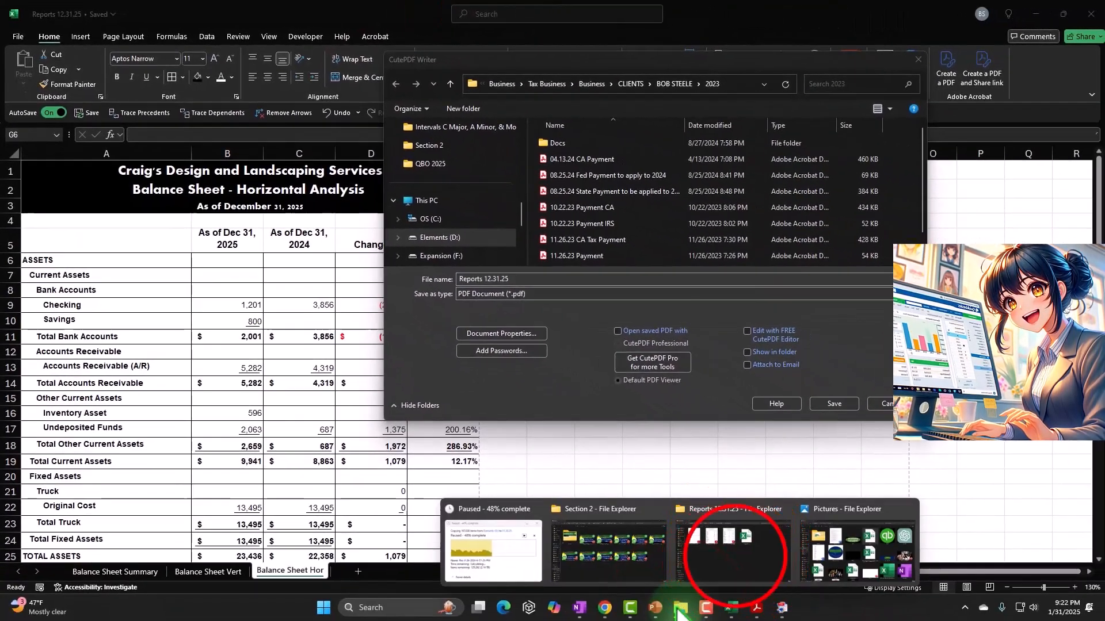
click(740, 567)
click(564, 35)
key(ctrl+c)
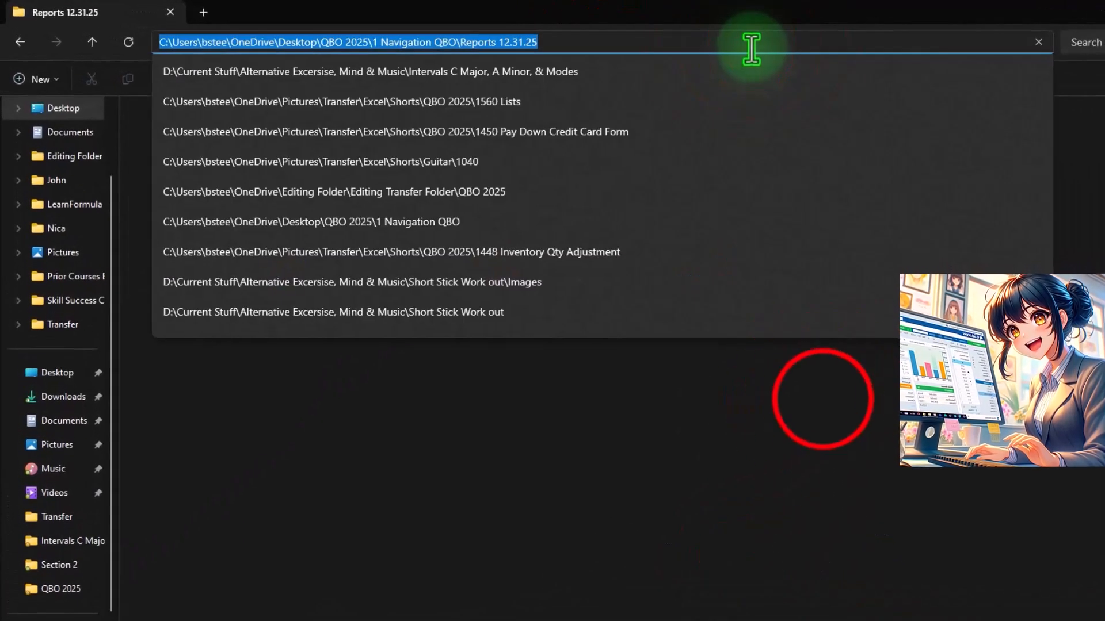
click(810, 394)
click(1038, 9)
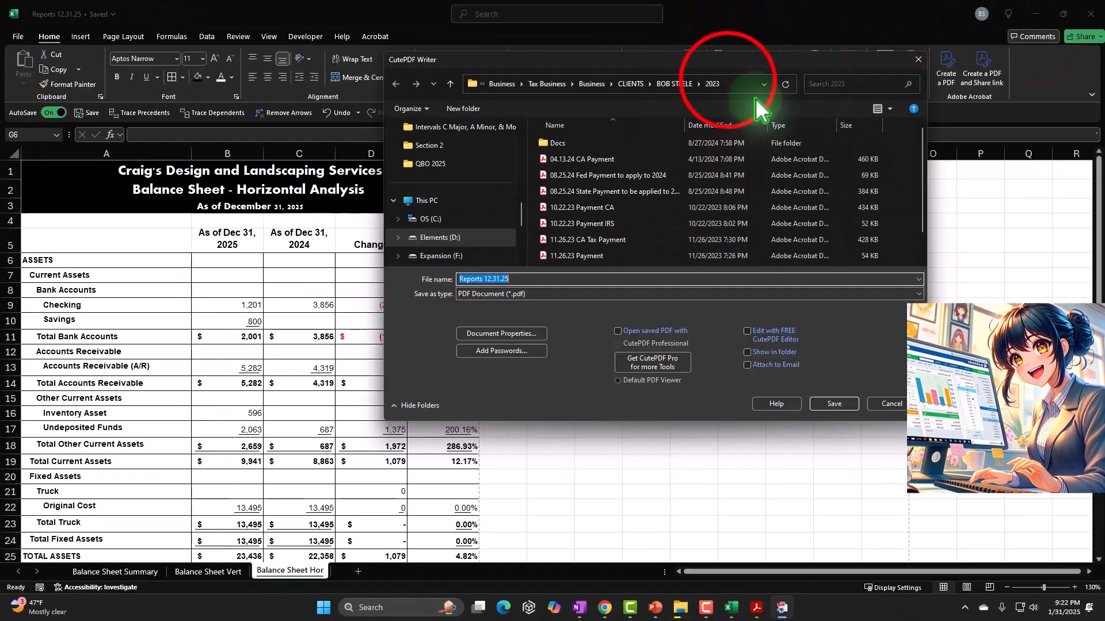
Step: Set the save location to the copied folder path and save the PDF as Reports 12.31.25
click(730, 82)
key(ctrl+v)
key(Return)
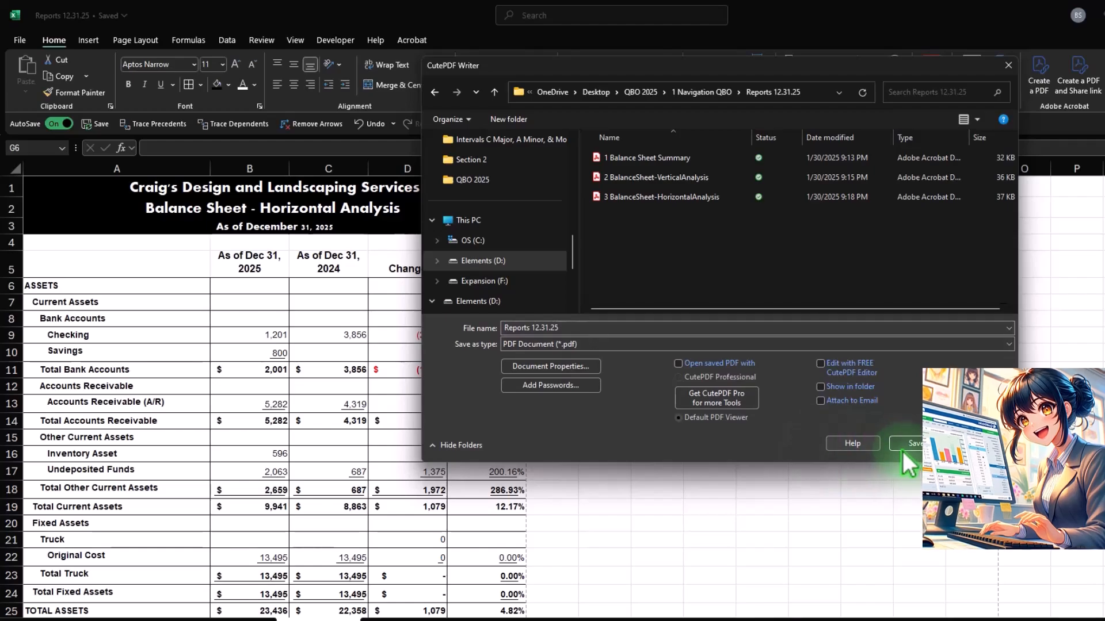
click(917, 444)
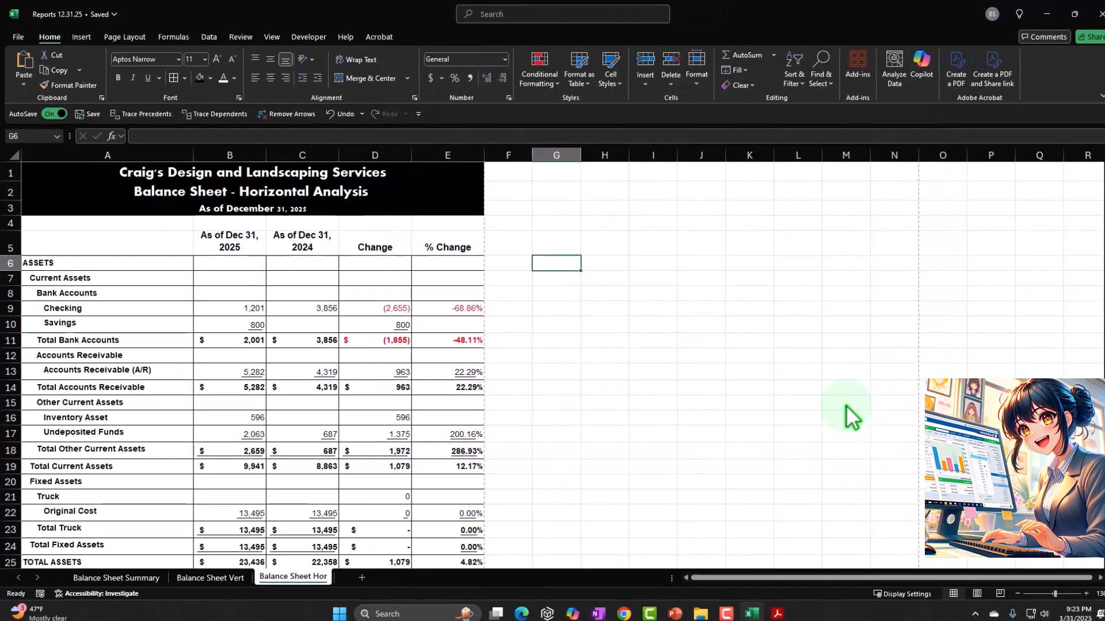
Step: Open the Reports 12.31.25 PDF from its folder in Acrobat, and close the All tools pane and AI Assistant prompt
click(693, 607)
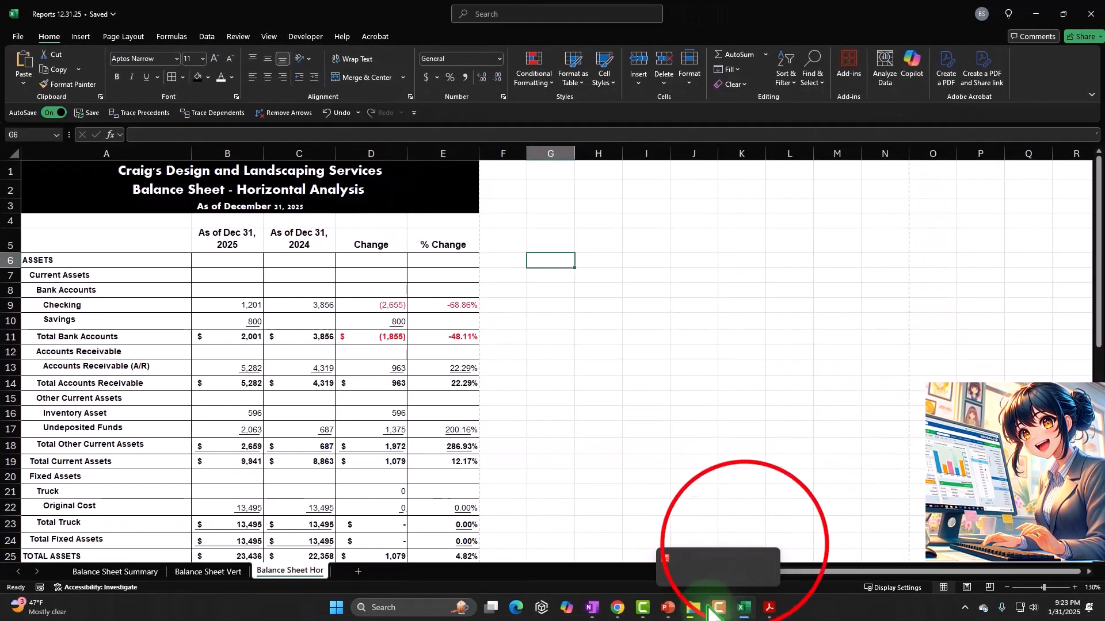
click(705, 535)
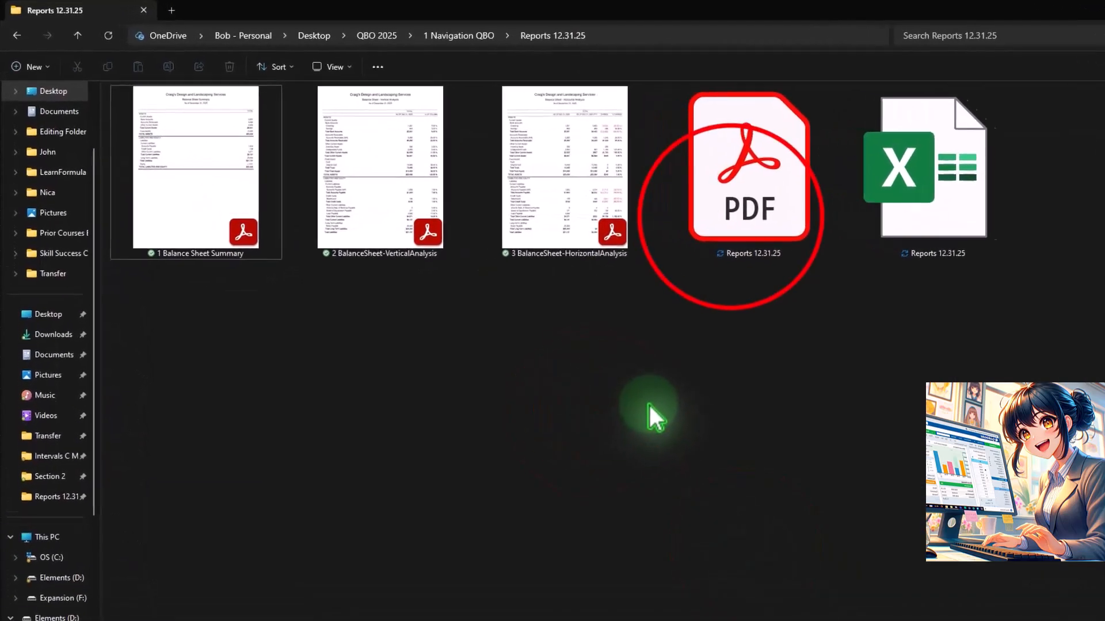
click(668, 208)
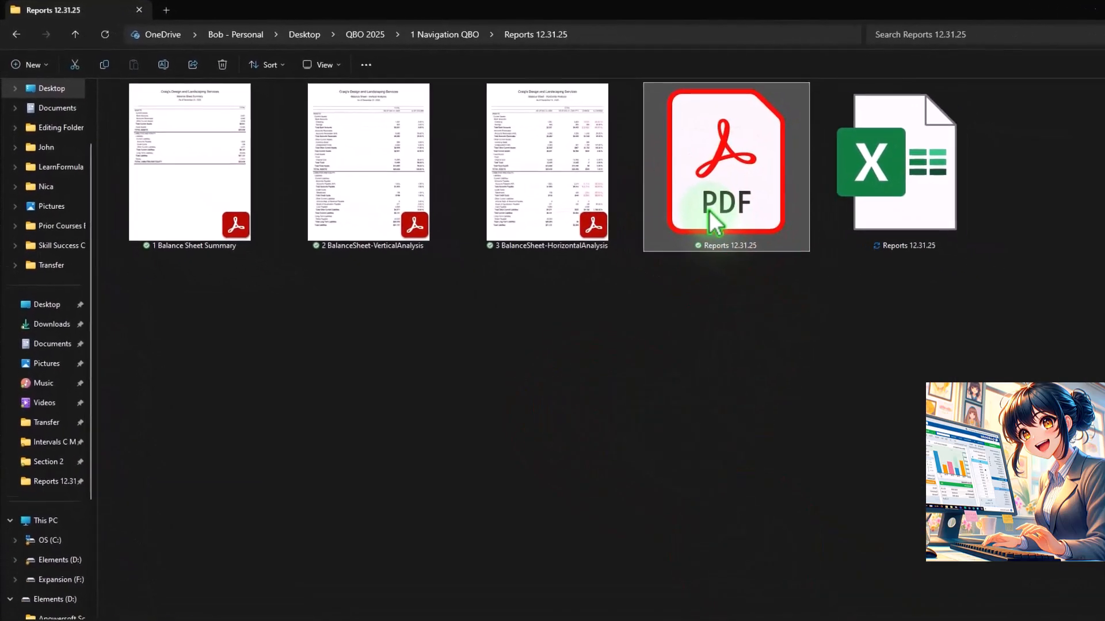
double_click(713, 221)
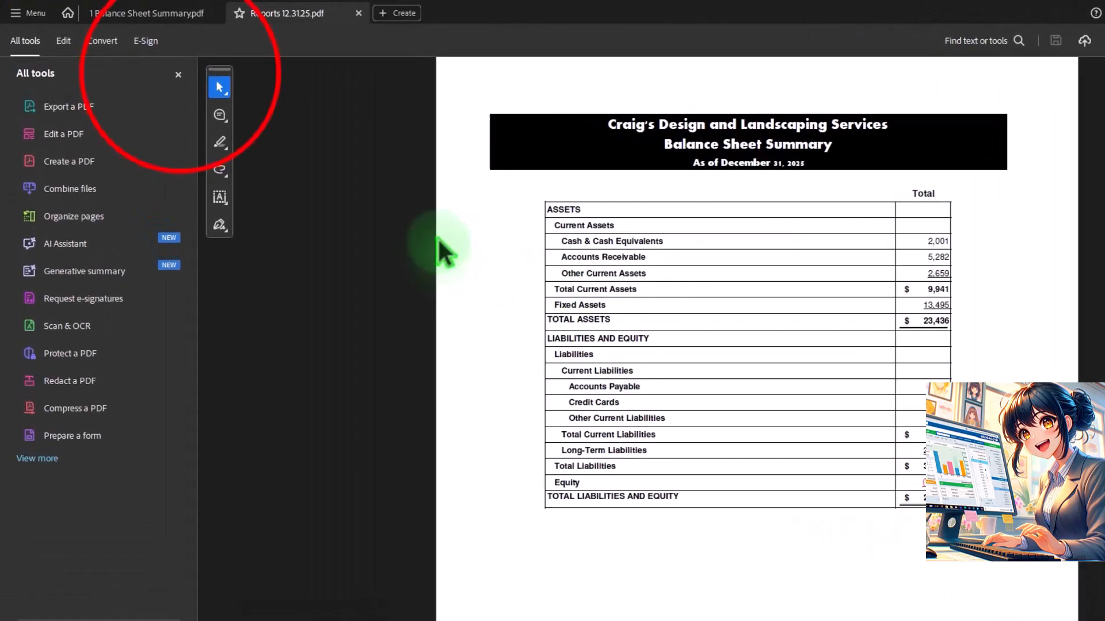
click(178, 74)
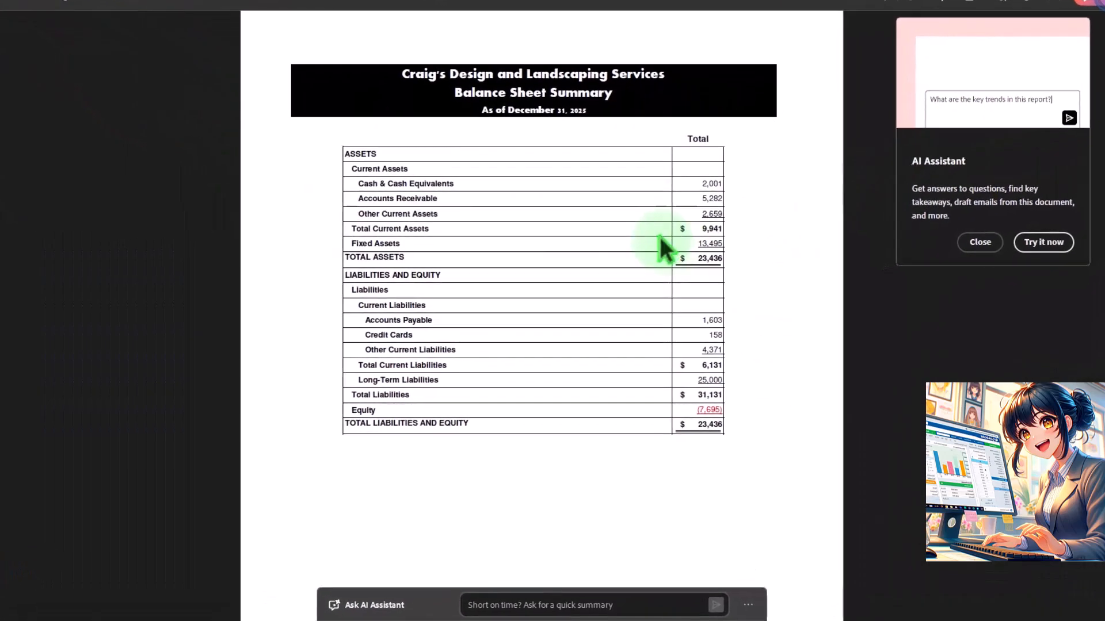
click(941, 254)
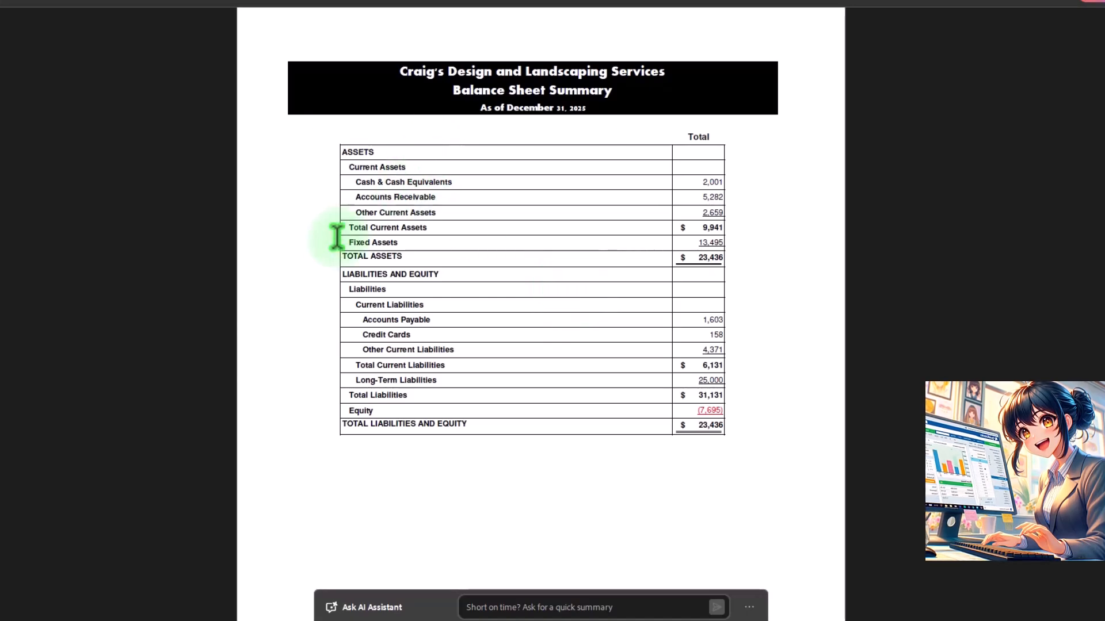
Step: Examine the printed PDF pages from the Balance Sheet Summary through the Vertical Analysis to the Horizontal Analysis
scroll(337, 236, down, 3)
scroll(336, 236, down, 15)
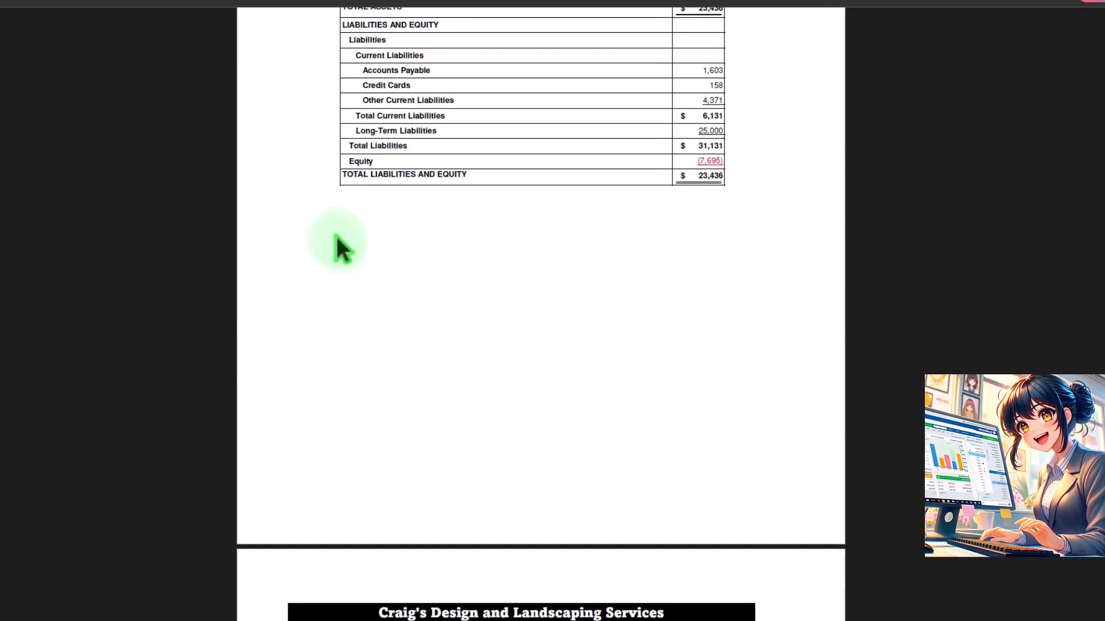
scroll(208, 306, down, 10)
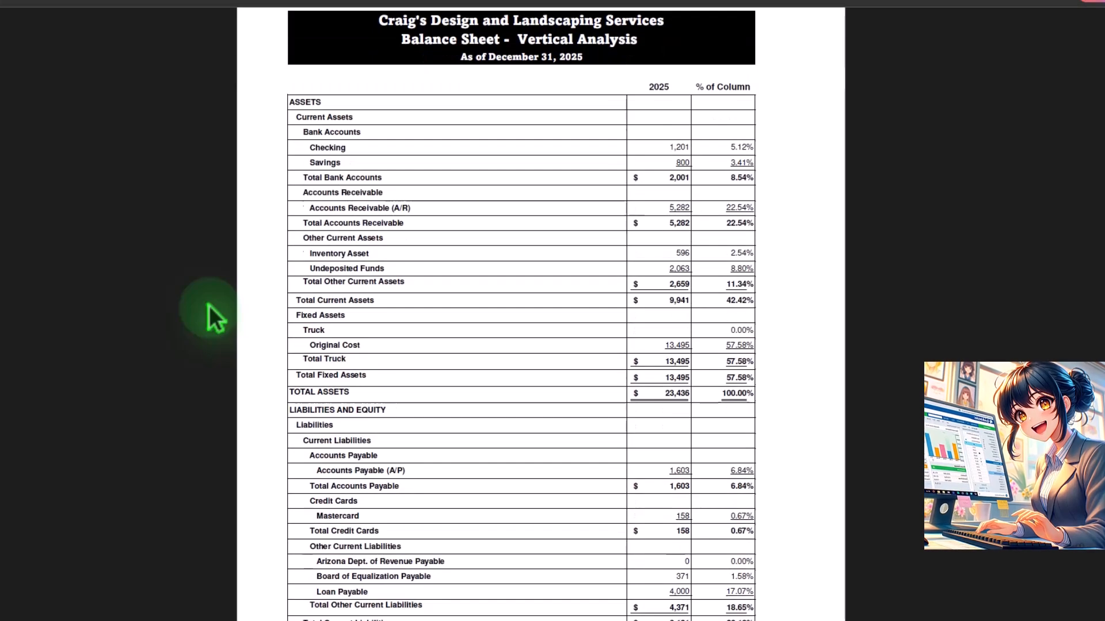
scroll(208, 305, down, 12)
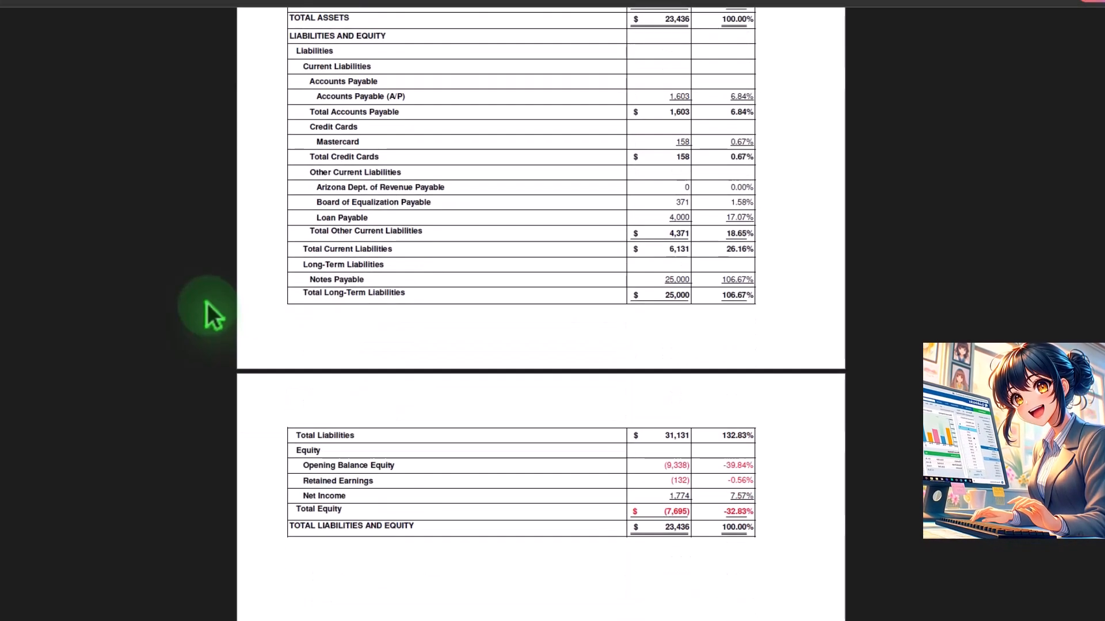
scroll(195, 285, down, 13)
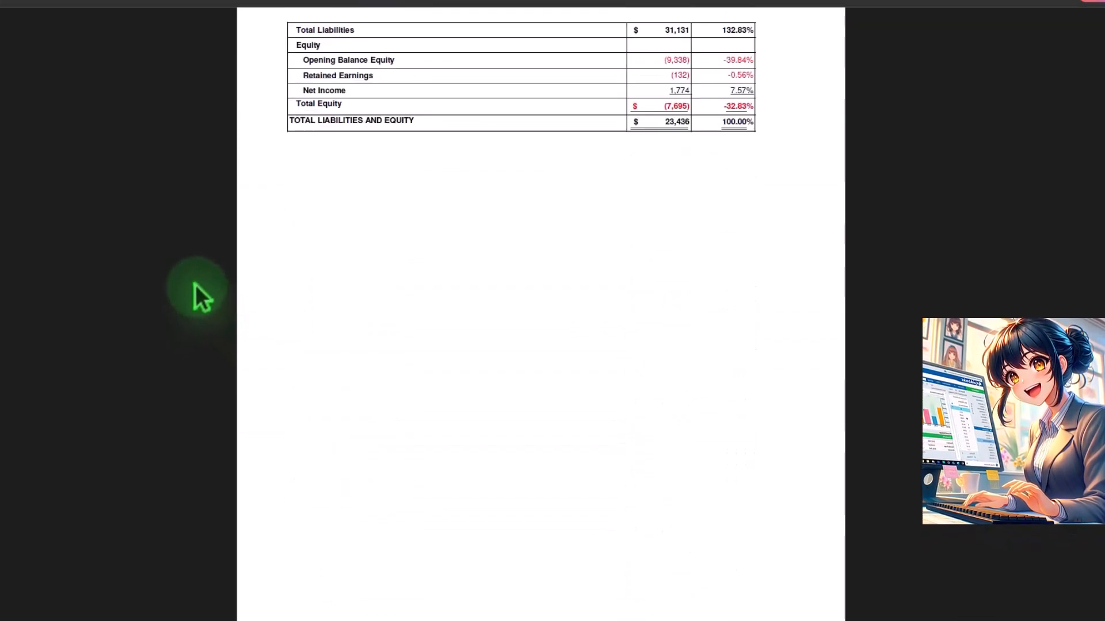
scroll(214, 309, down, 7)
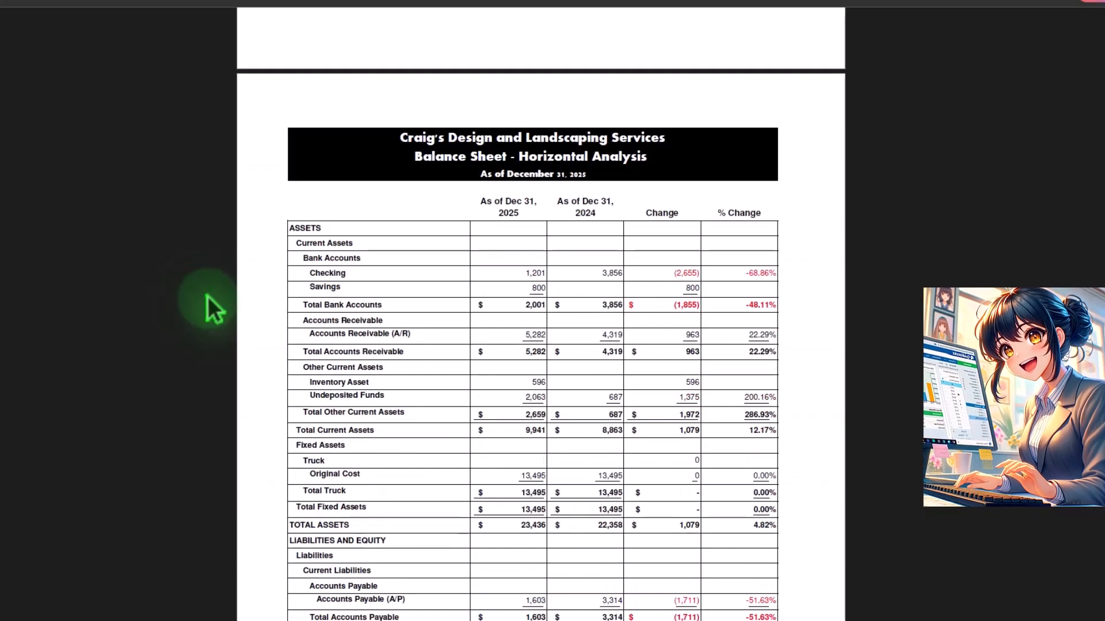
scroll(214, 310, down, 3)
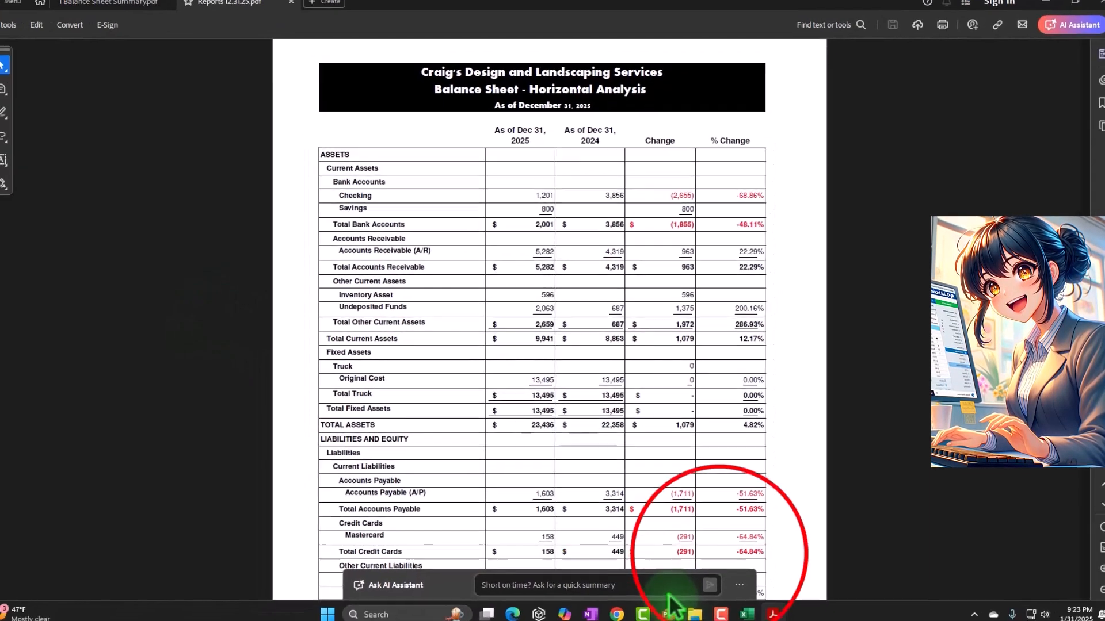
Step: Open the 3 BalanceSheet-HorizontalAnalysis PDF from the reports folder, close its tools pane, and read through the report
mouse_move(713, 598)
click(717, 548)
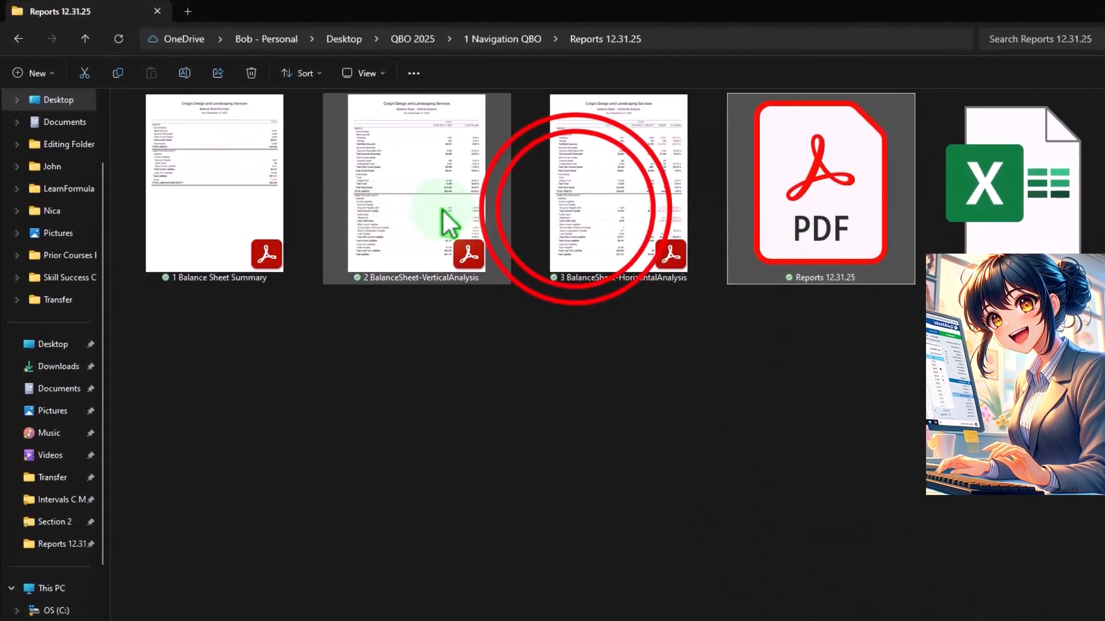
double_click(563, 211)
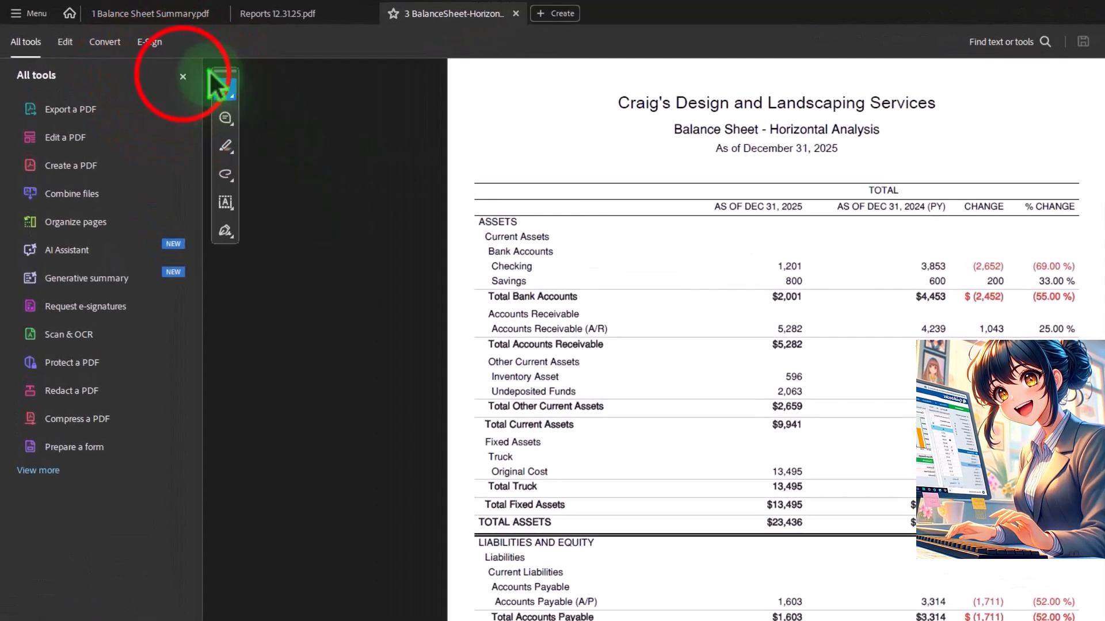
click(177, 75)
scroll(467, 221, down, 5)
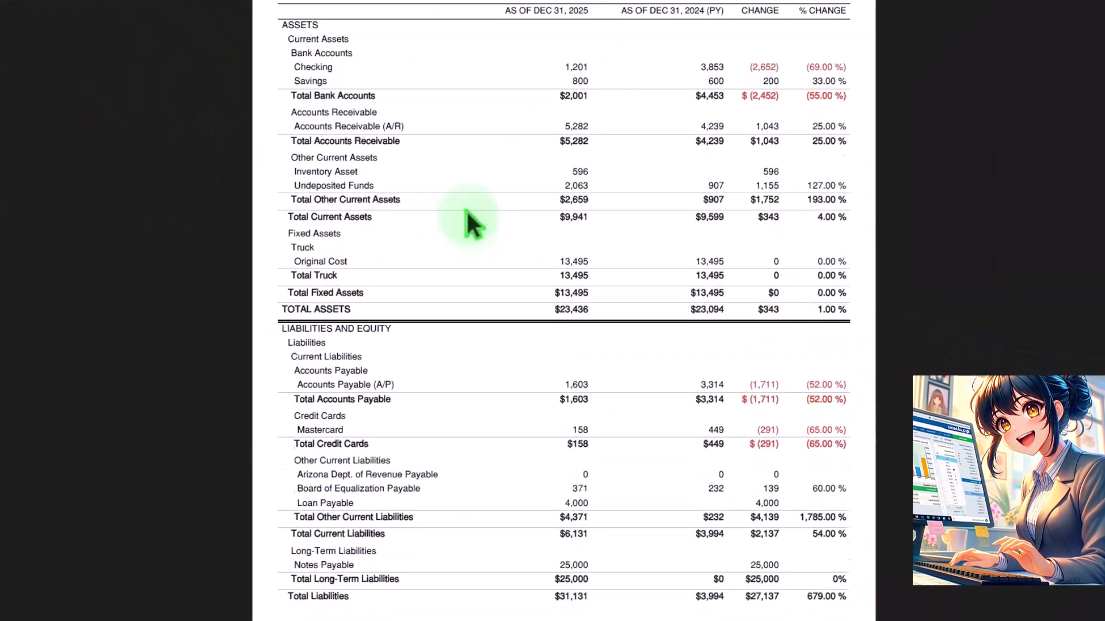
scroll(467, 213, down, 8)
scroll(467, 213, up, 4)
scroll(468, 213, up, 7)
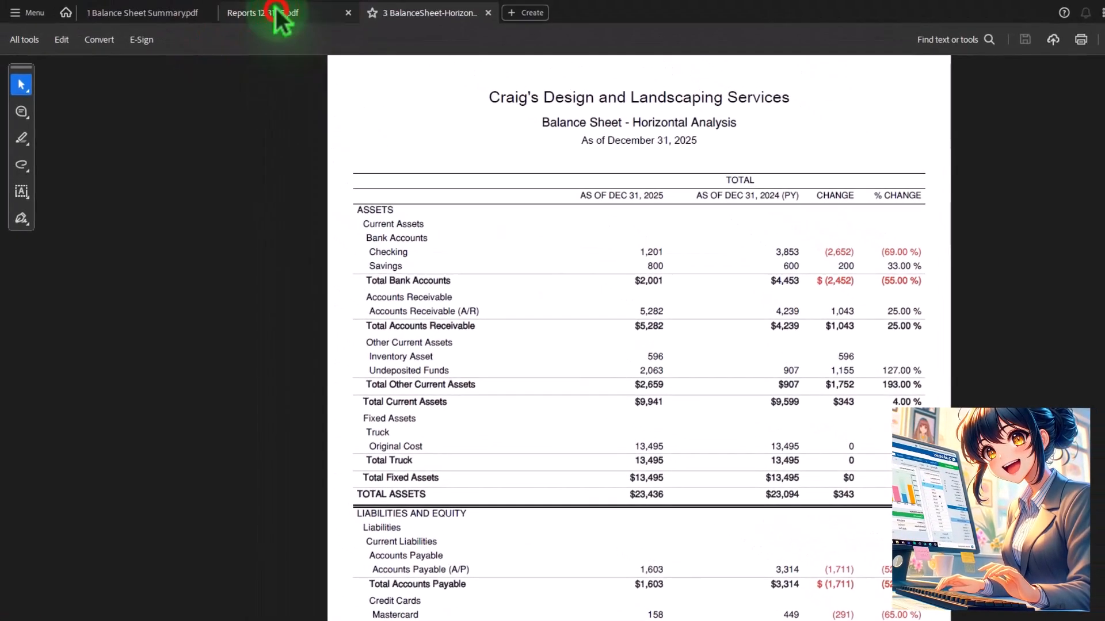
Step: Compare the horizontal analysis in Reports 12.31.25.pdf with the original 3 BalanceSheet-HorizontalAnalysis PDF, ending on Reports 12.31.25.pdf
click(275, 10)
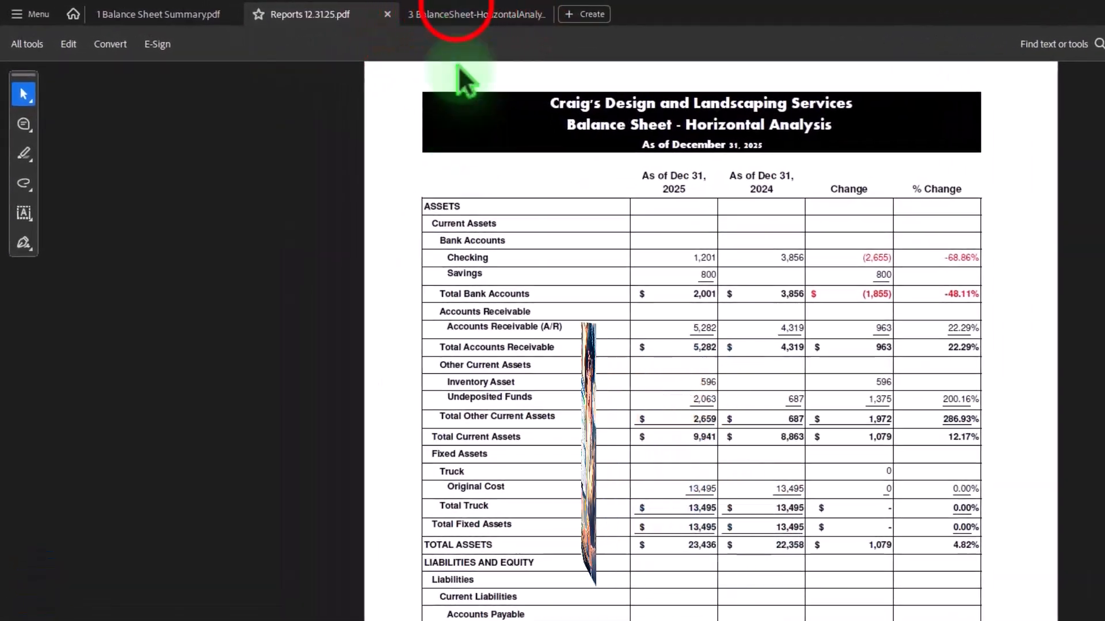
click(402, 12)
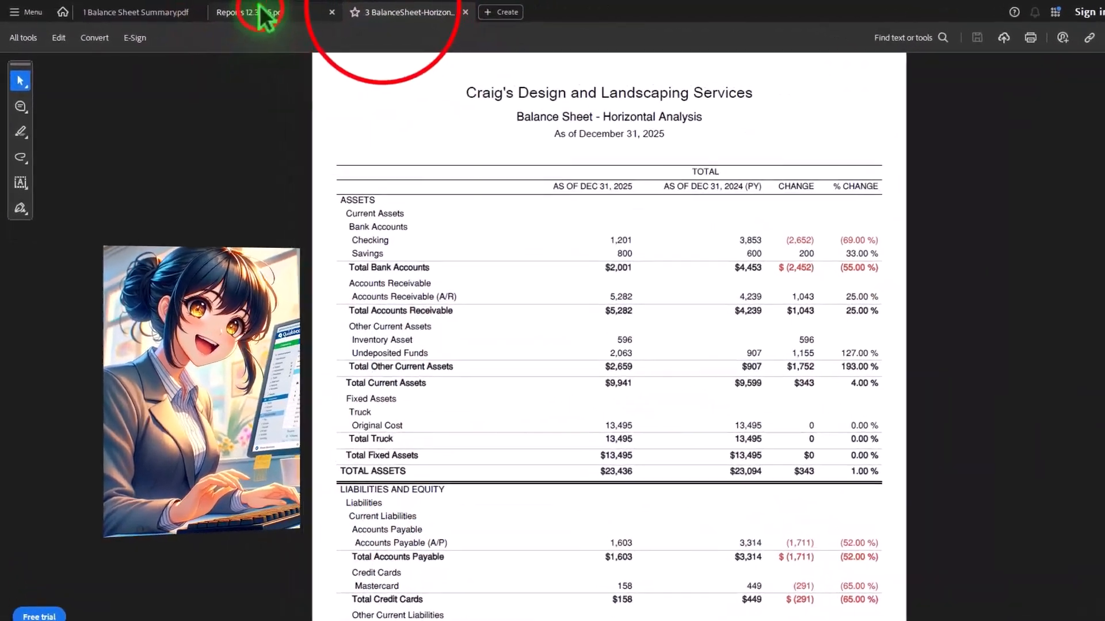
click(249, 9)
click(352, 8)
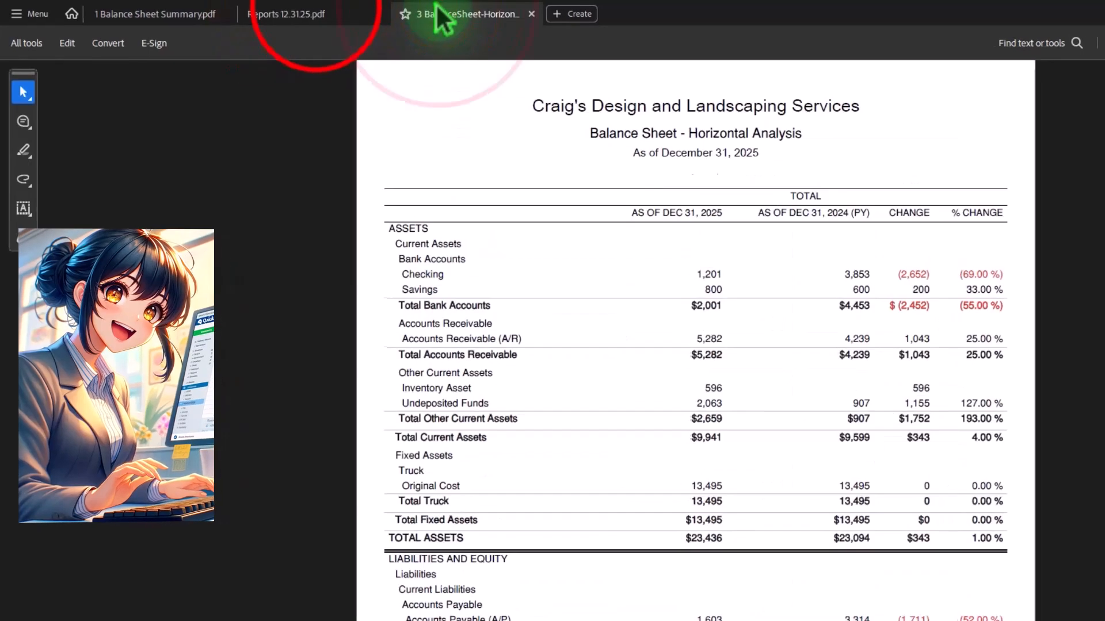
click(291, 14)
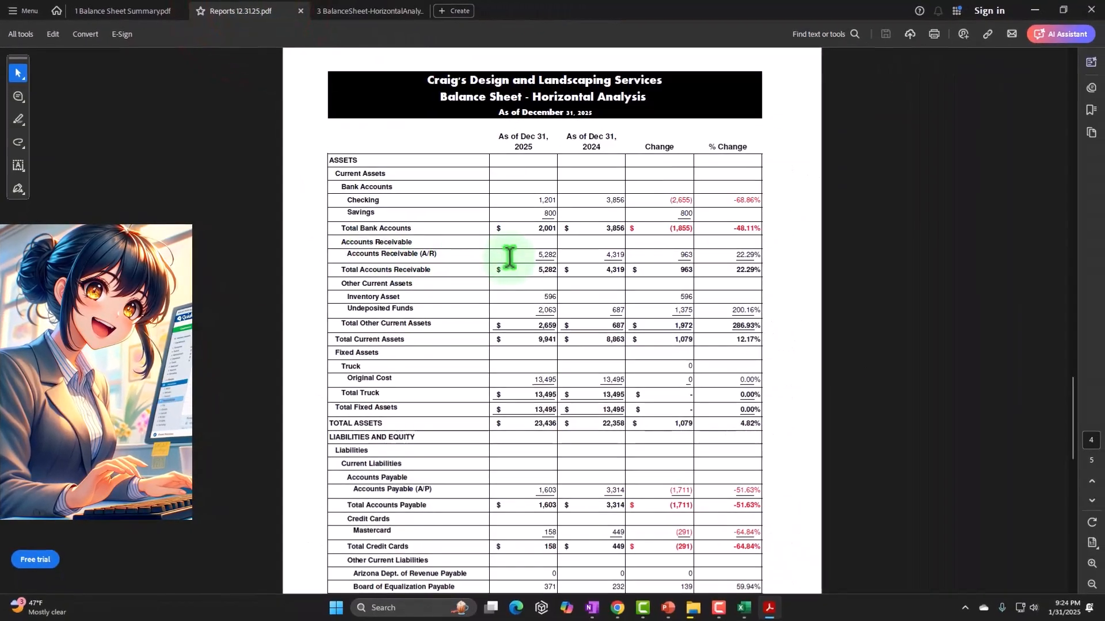
Step: Review Reports 12.31.25.pdf from the horizontal analysis back through the vertical analysis to the Balance Sheet Summary
scroll(531, 279, down, 8)
scroll(547, 339, up, 9)
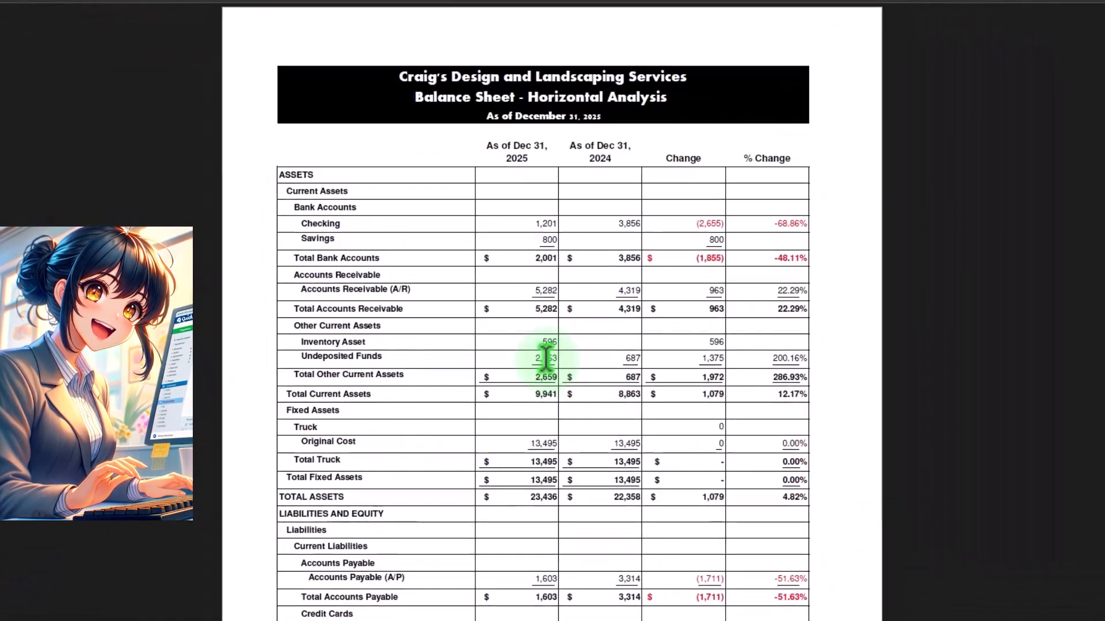
scroll(545, 345, up, 7)
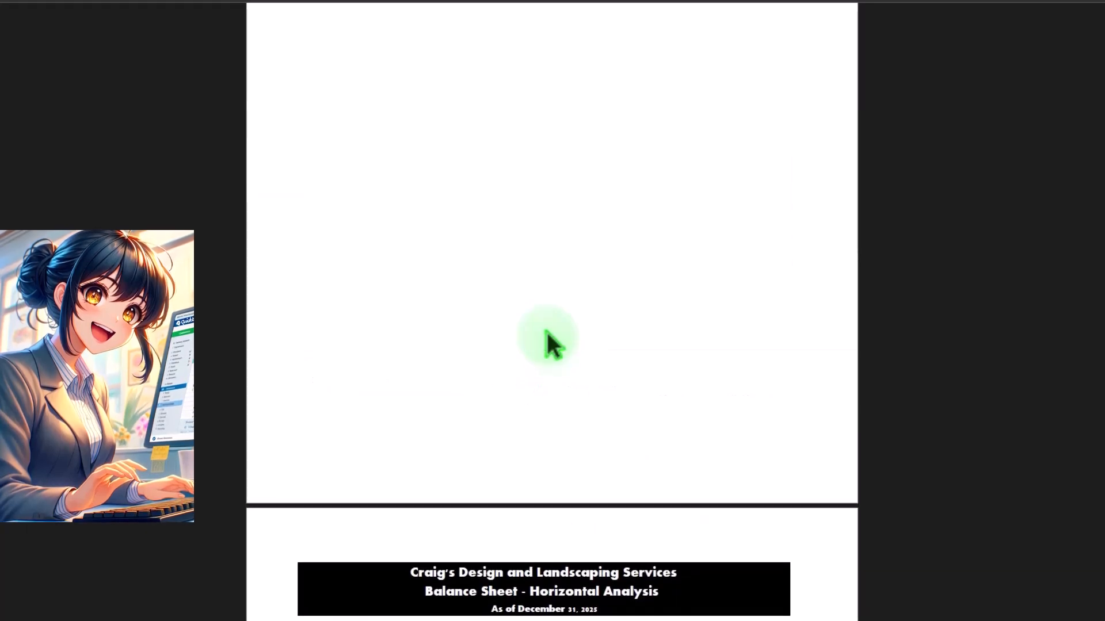
scroll(546, 334, up, 10)
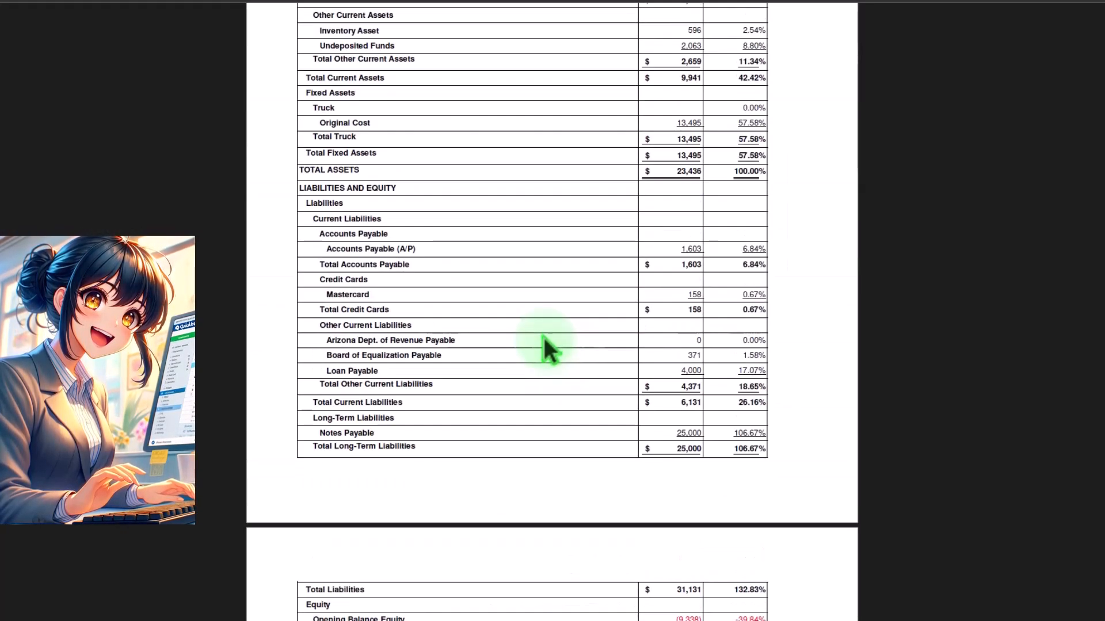
scroll(544, 340, up, 15)
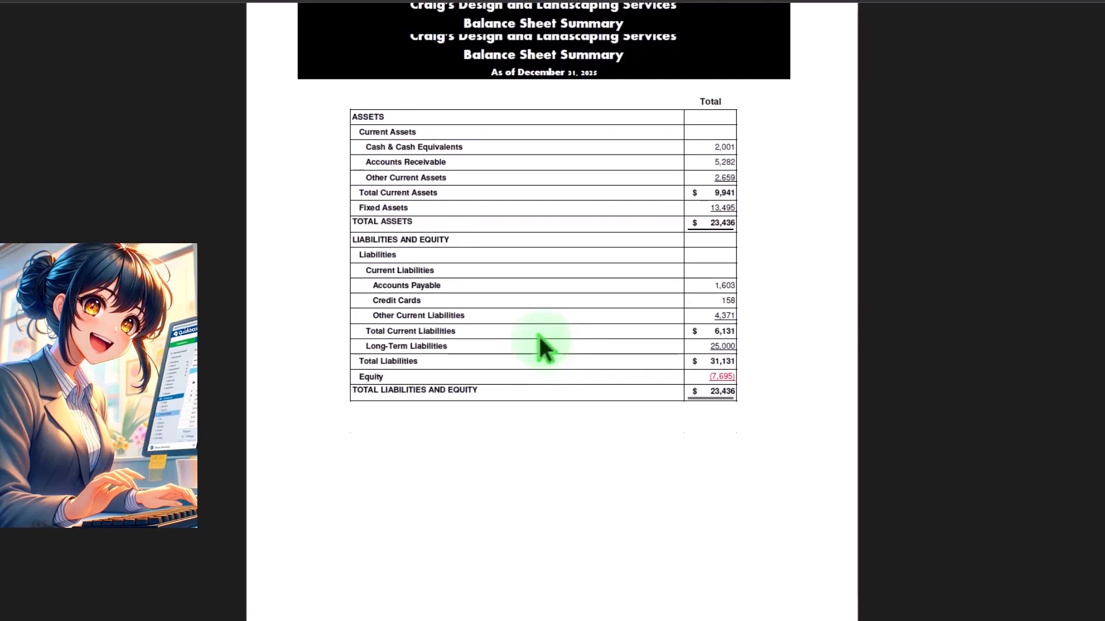
scroll(540, 336, up, 1)
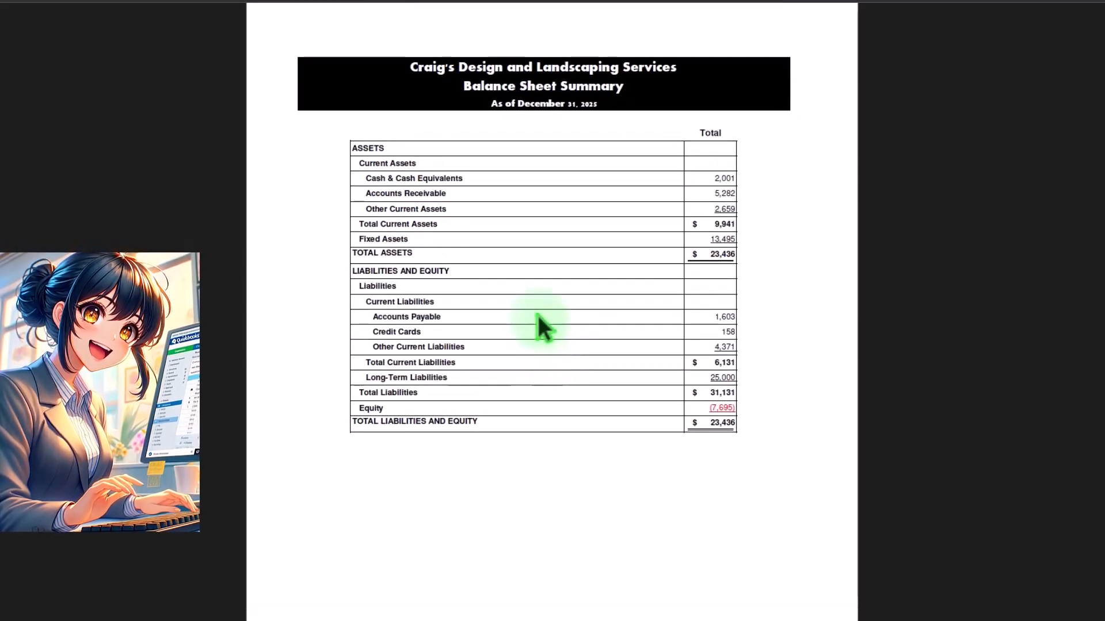